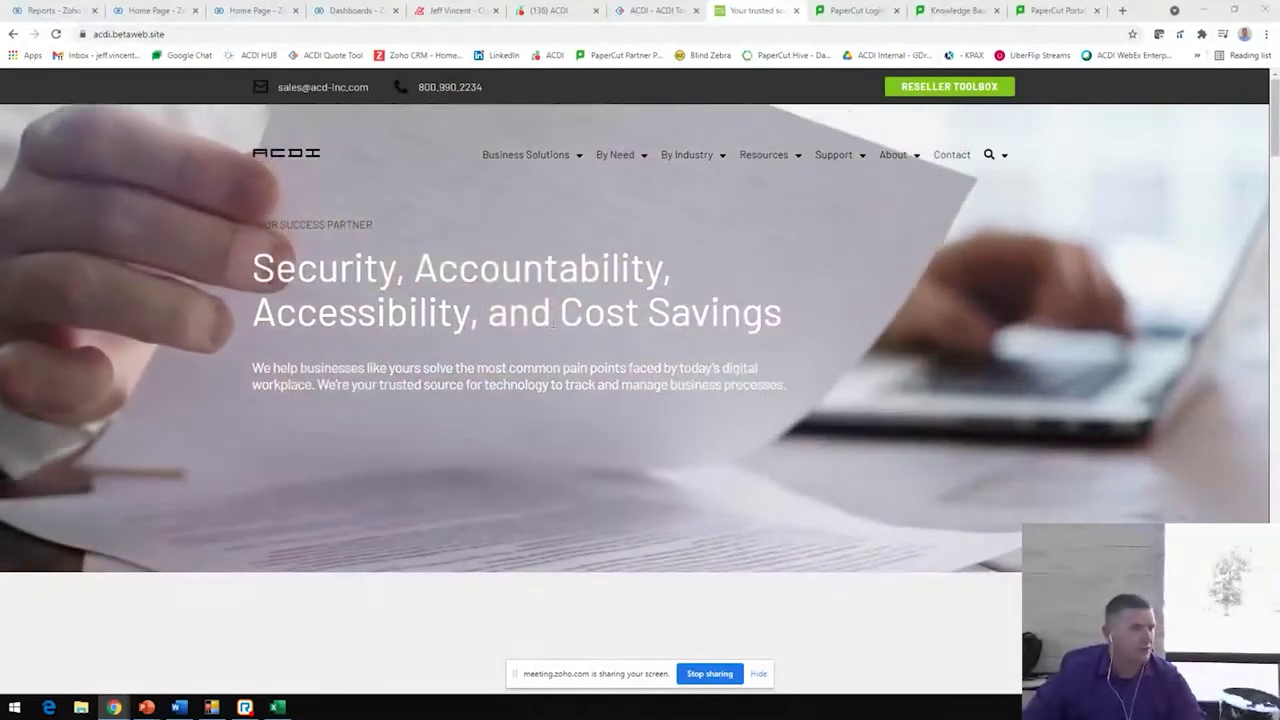
Examine the ACDI home page's organization solutions, business-need sections and print management content.
{"action": "scroll", "coordinate": [849, 434], "scroll_direction": "down", "scroll_amount": 4}
{"action": "scroll", "coordinate": [779, 480], "scroll_direction": "down", "scroll_amount": 2}
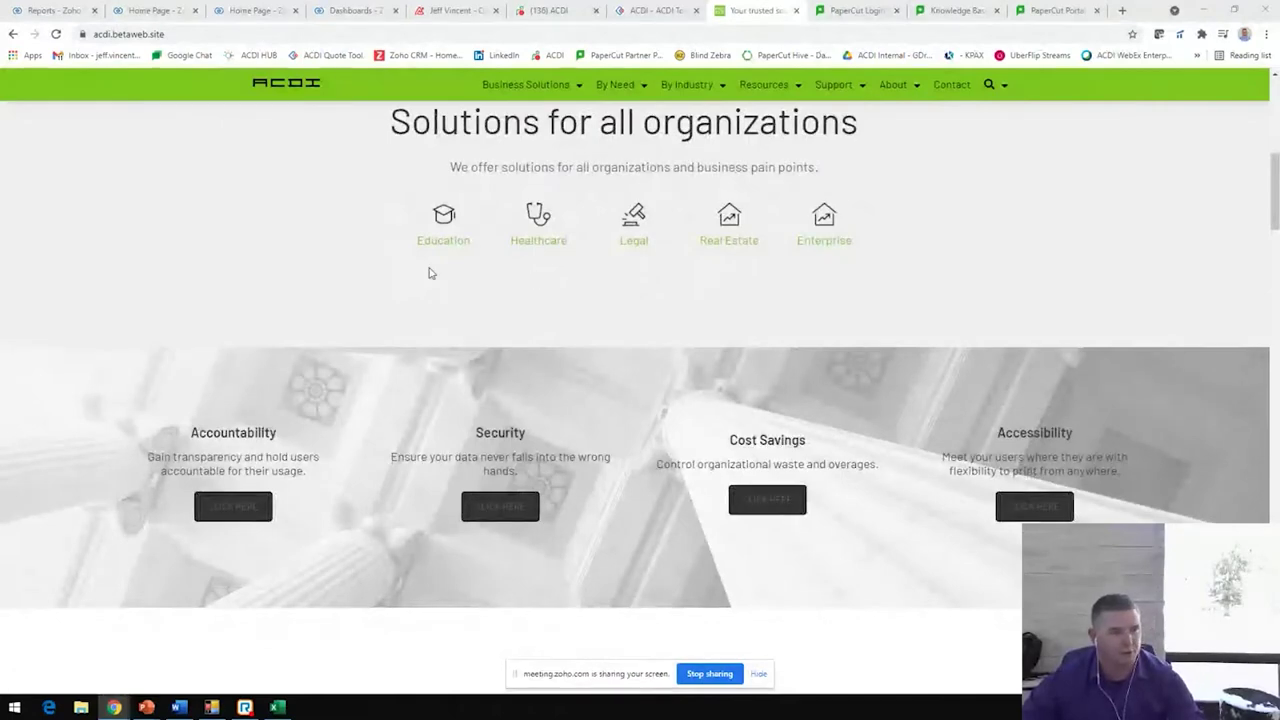
{"action": "scroll", "coordinate": [634, 344], "scroll_direction": "down", "scroll_amount": 4}
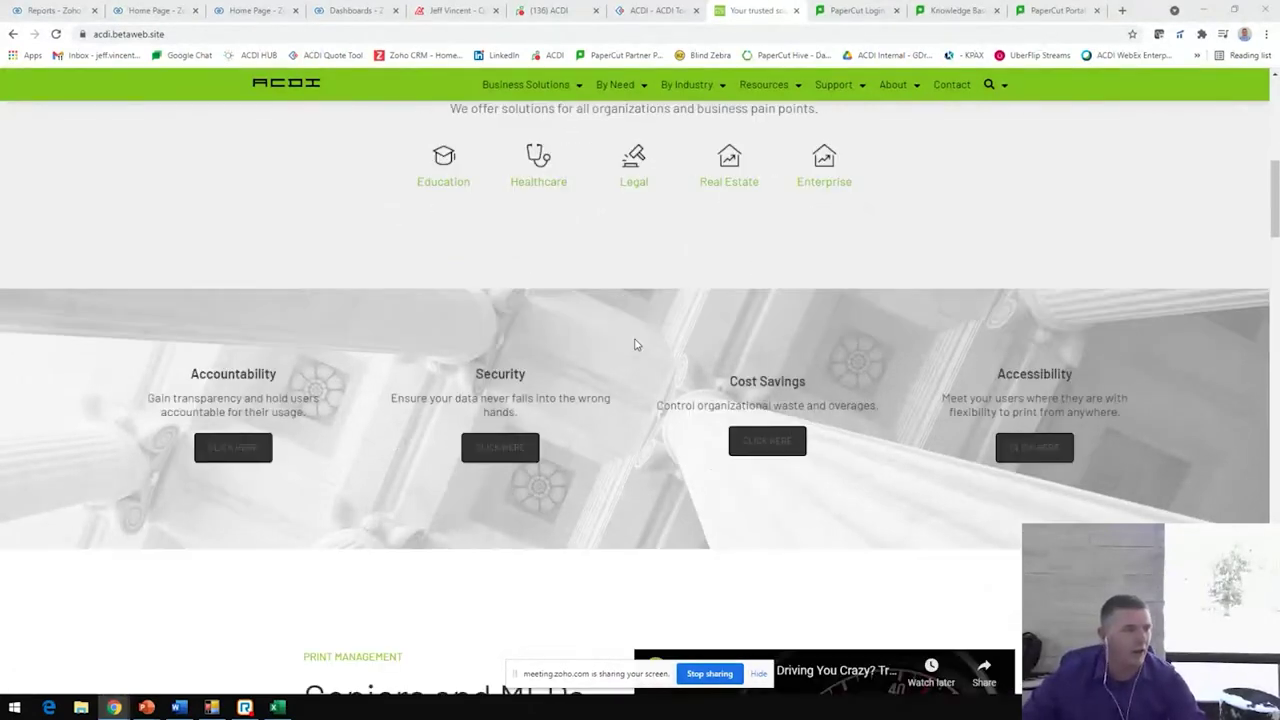
{"action": "scroll", "coordinate": [634, 344], "scroll_direction": "down", "scroll_amount": 1}
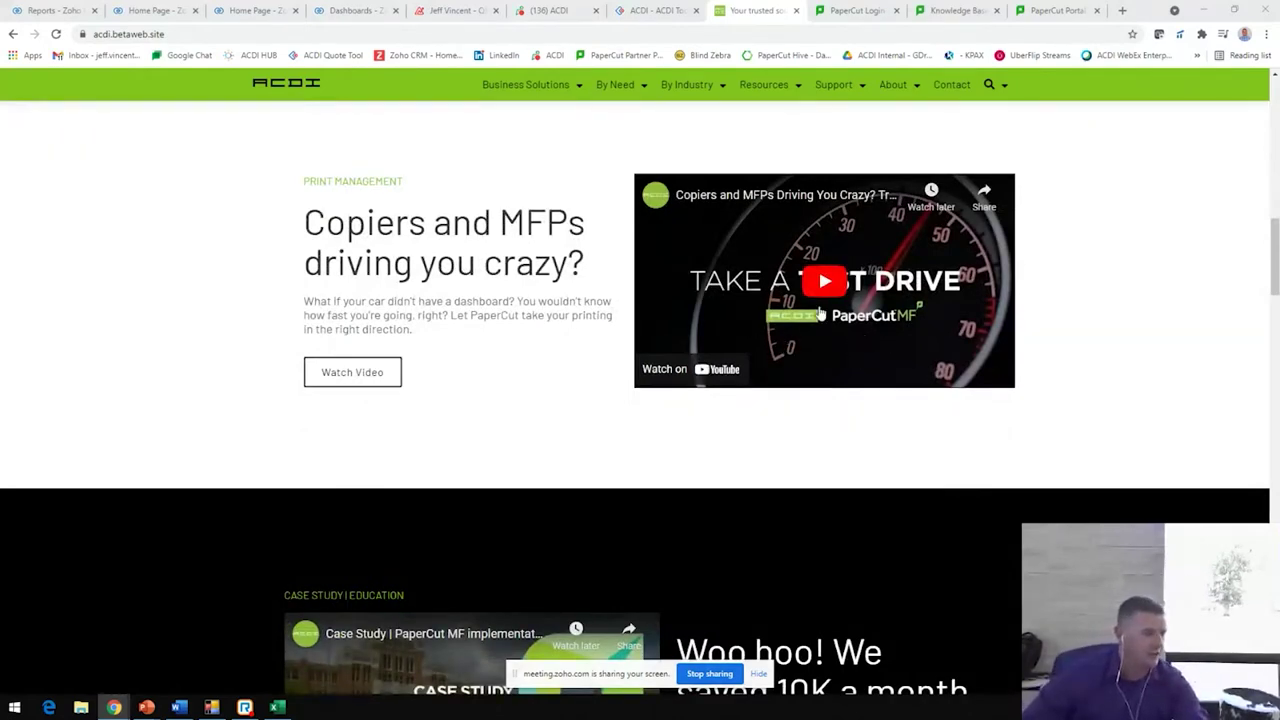
{"action": "scroll", "coordinate": [449, 457], "scroll_direction": "up", "scroll_amount": 3}
{"action": "scroll", "coordinate": [449, 457], "scroll_direction": "up", "scroll_amount": 2}
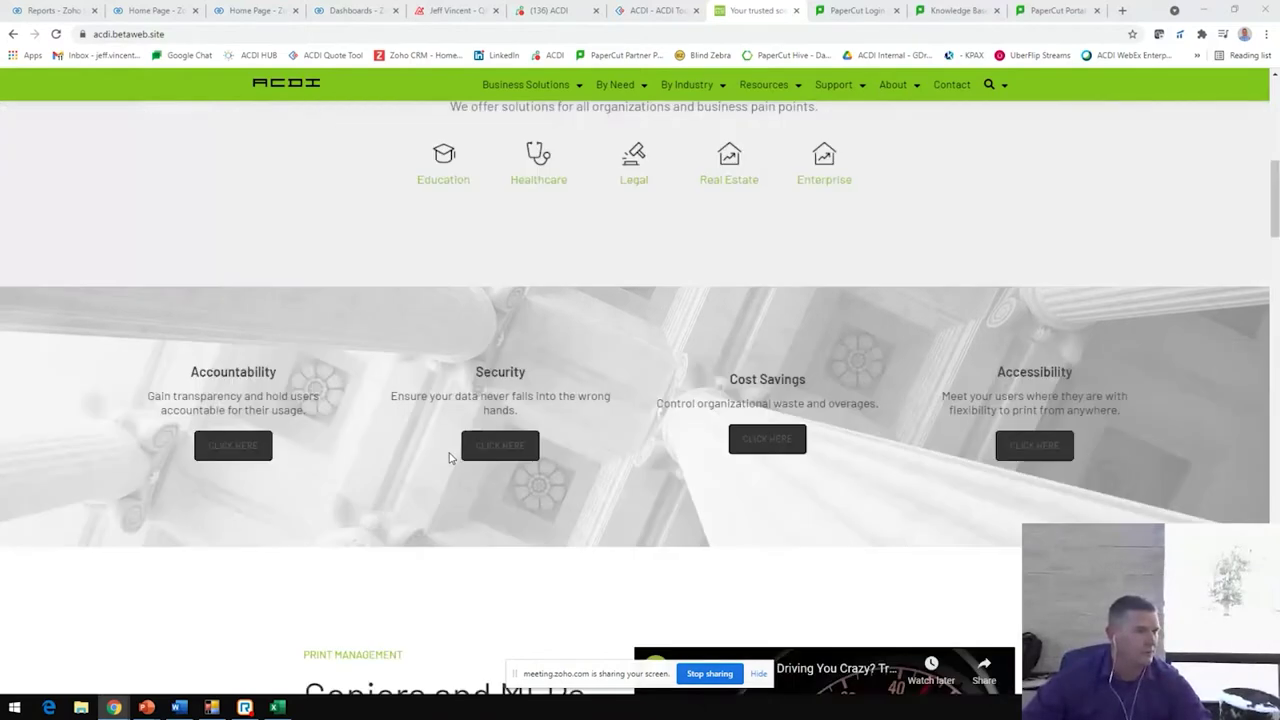
{"action": "scroll", "coordinate": [449, 457], "scroll_direction": "up", "scroll_amount": 3}
{"action": "scroll", "coordinate": [560, 177], "scroll_direction": "up", "scroll_amount": 2}
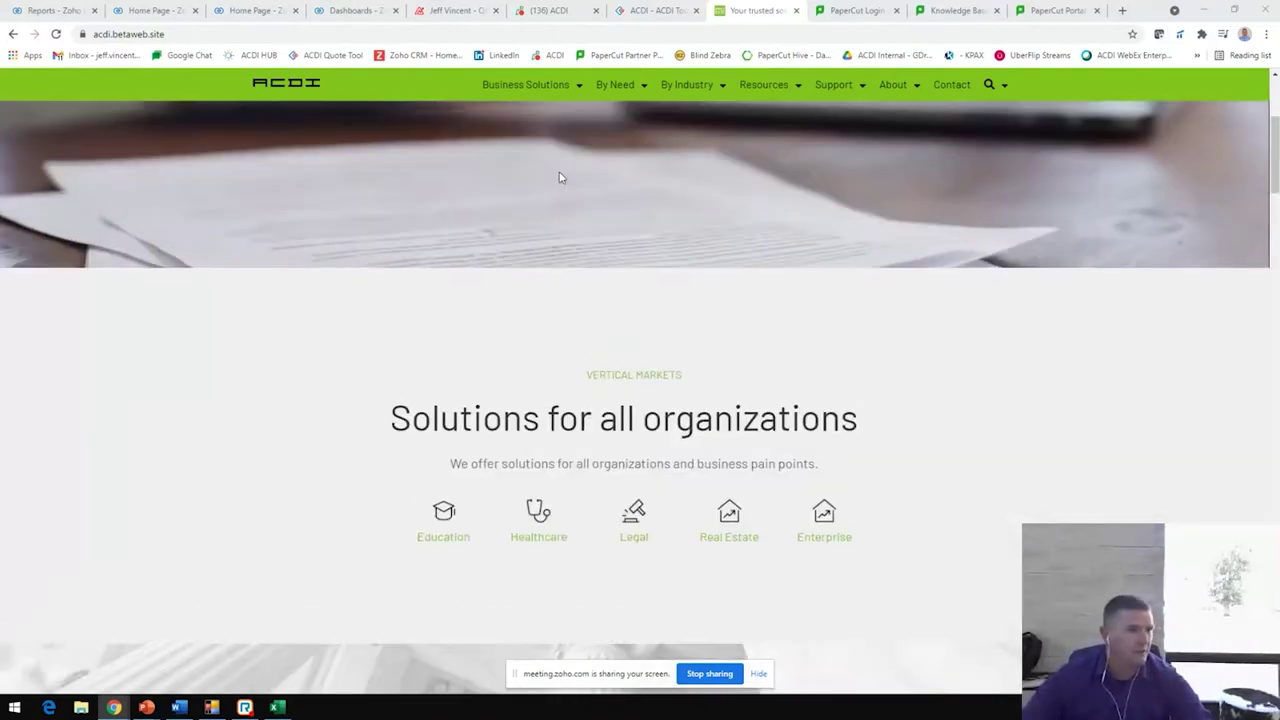
{"action": "scroll", "coordinate": [560, 177], "scroll_direction": "up", "scroll_amount": 2}
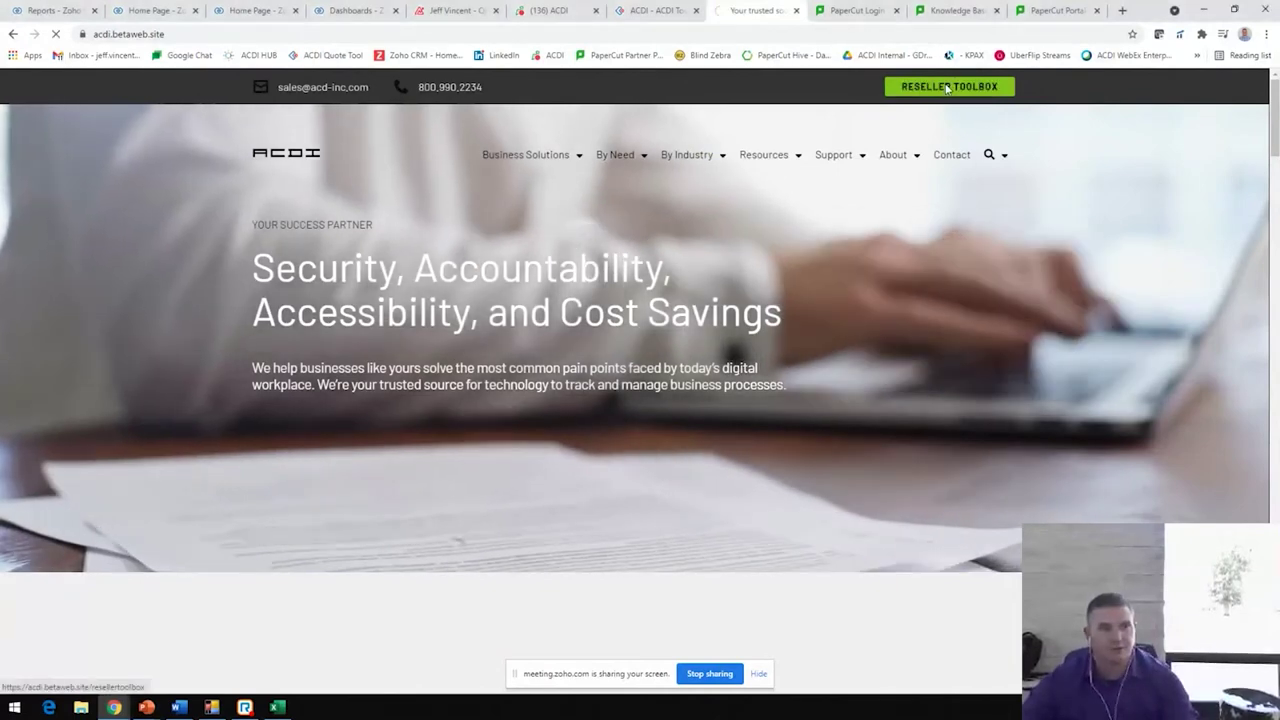
Open the Reseller Toolbox to review its quote and request links, and return to the ACDI home page.
{"action": "left_click", "coordinate": [946, 88]}
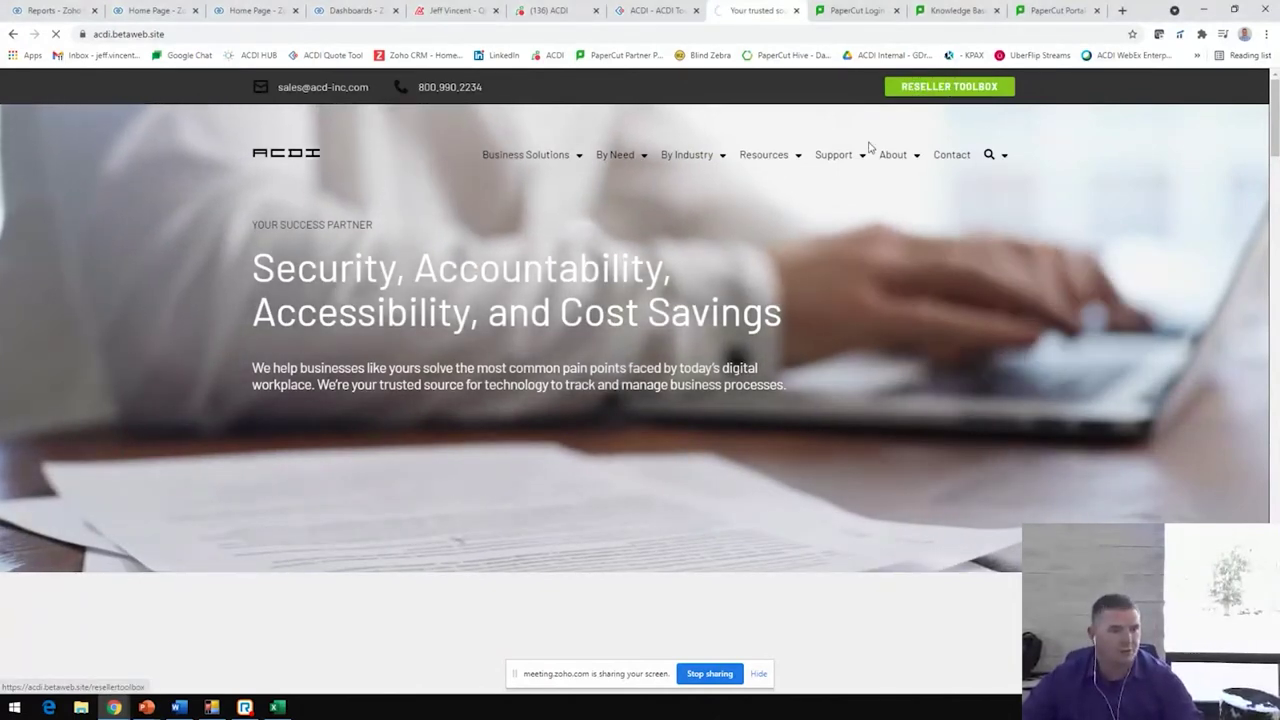
{"action": "mouse_move", "coordinate": [843, 165]}
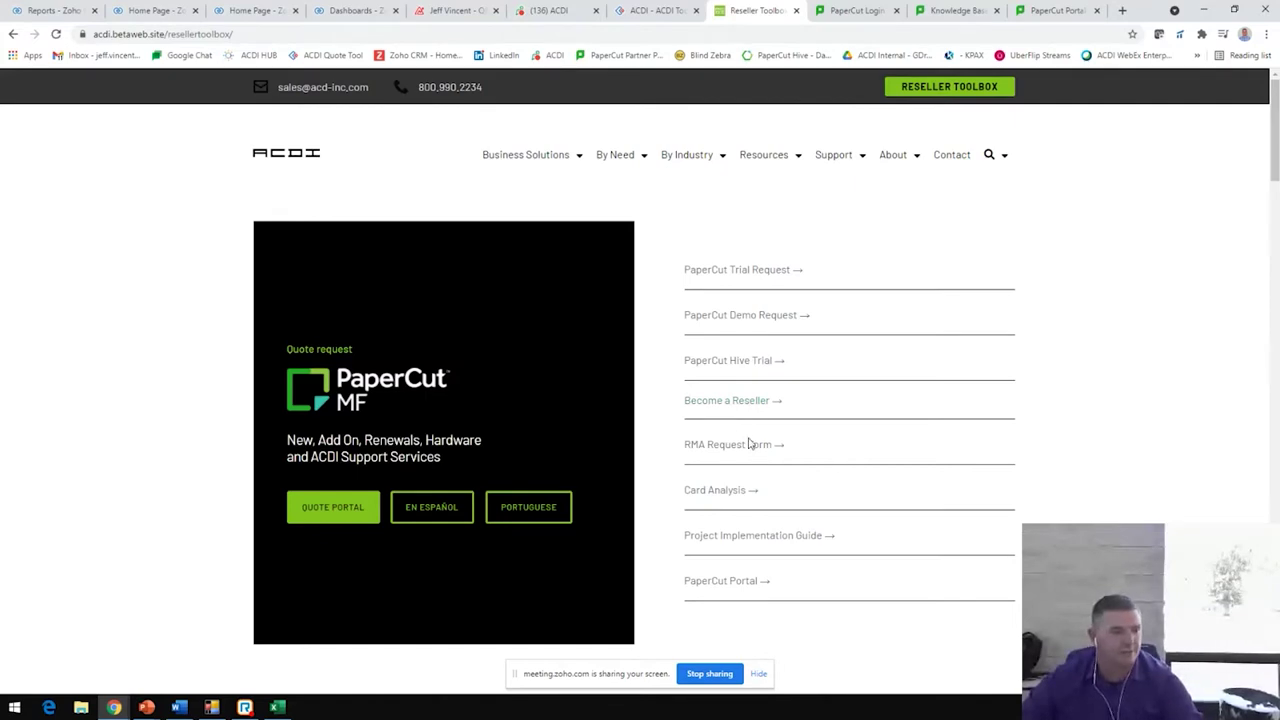
{"action": "mouse_move", "coordinate": [560, 154]}
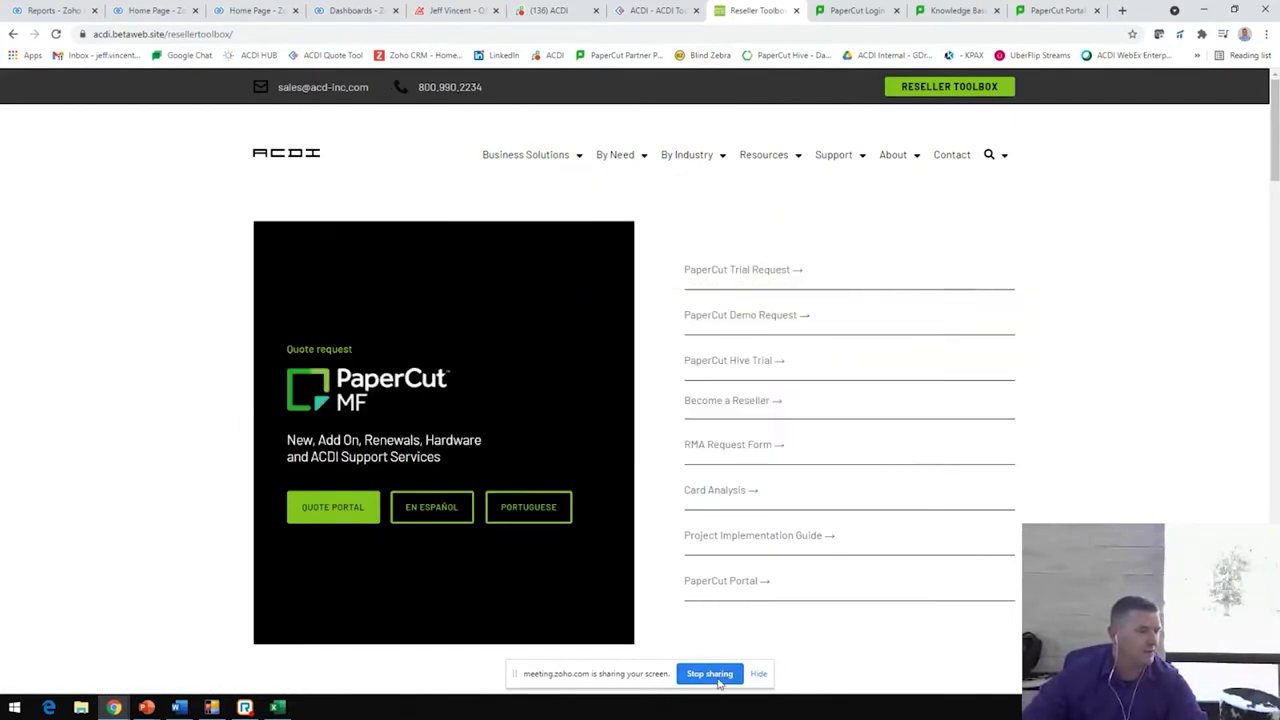
{"action": "left_click", "coordinate": [285, 155]}
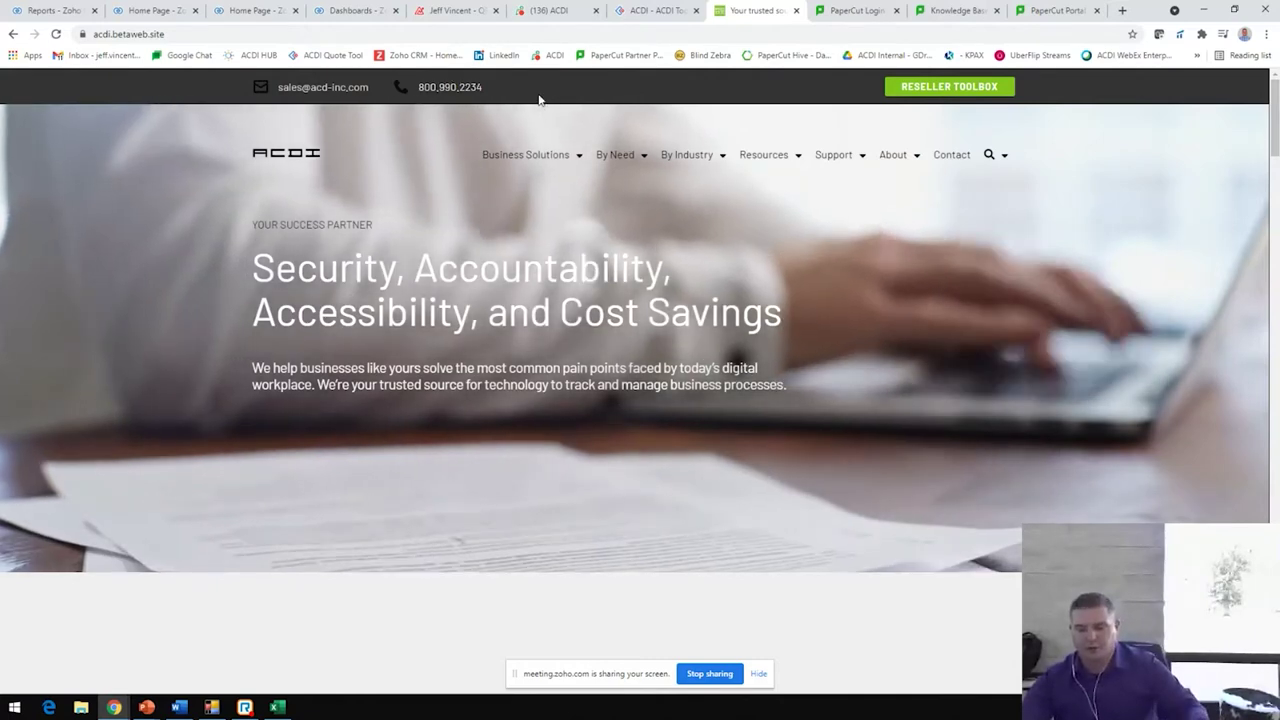
View the PaperCut MF demo login page and the PaperCut Partner Portal login page.
{"action": "mouse_move", "coordinate": [545, 158]}
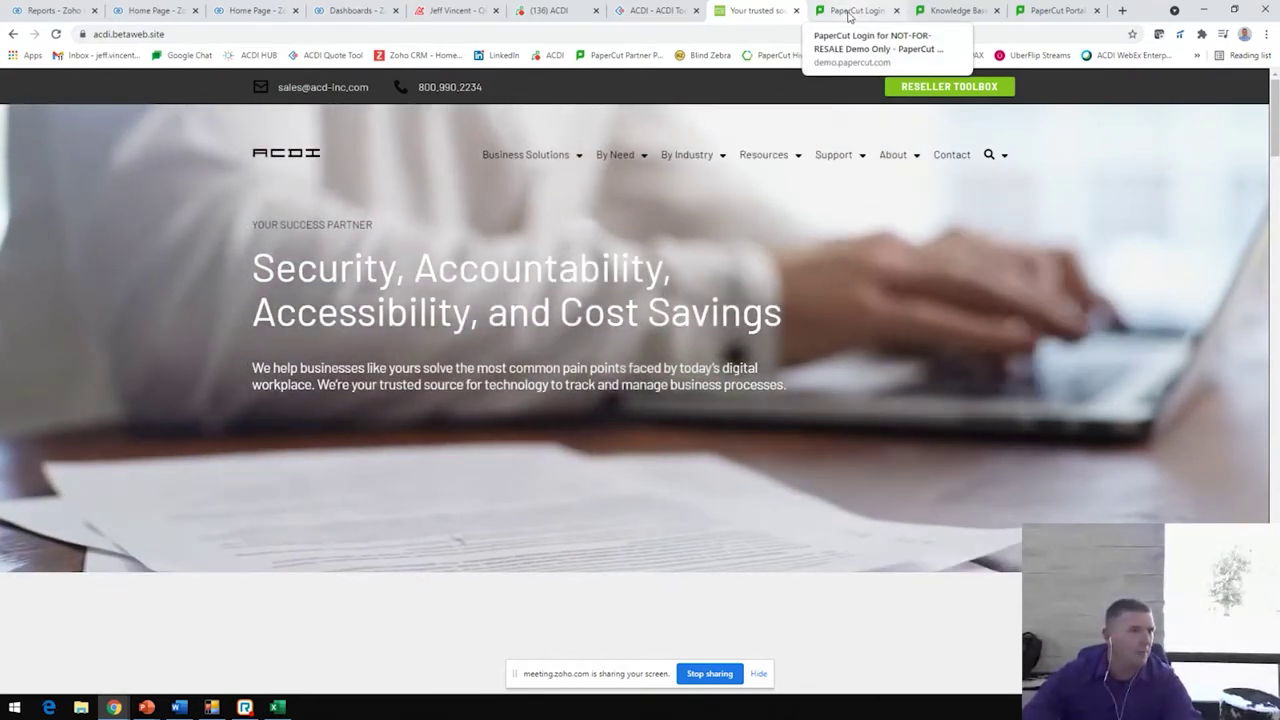
{"action": "left_click", "coordinate": [849, 12]}
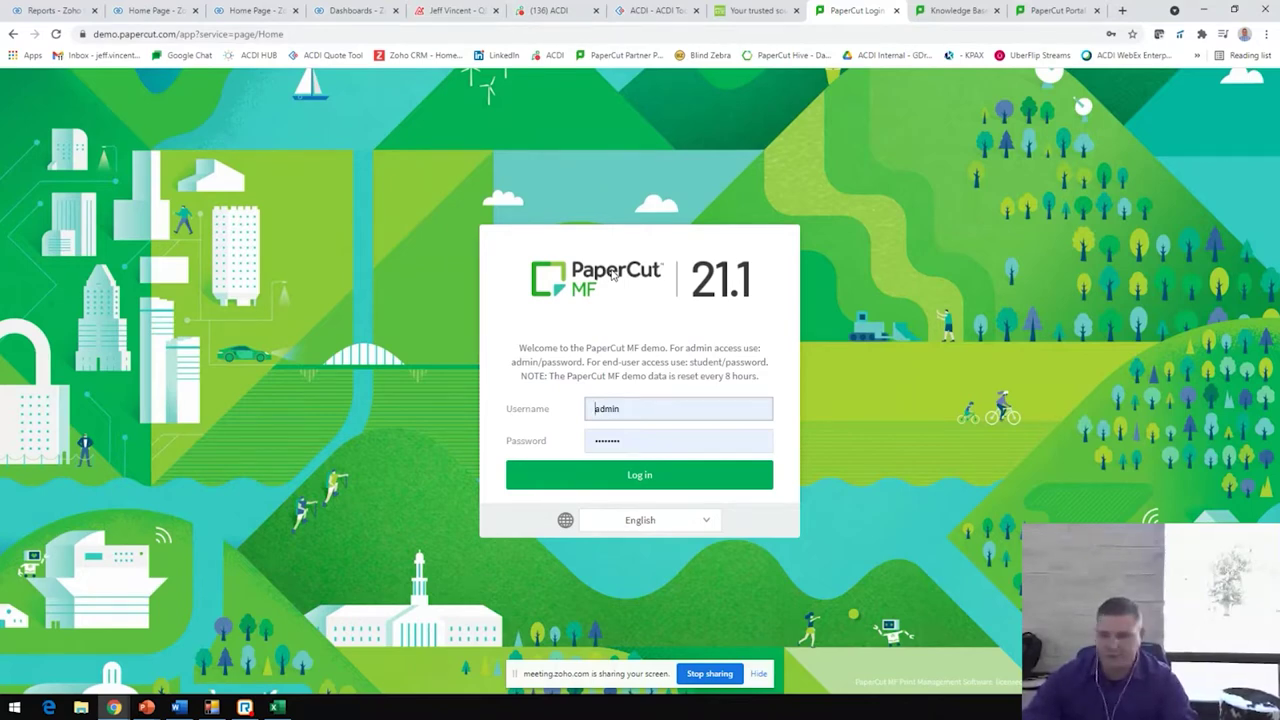
{"action": "left_click", "coordinate": [1057, 11]}
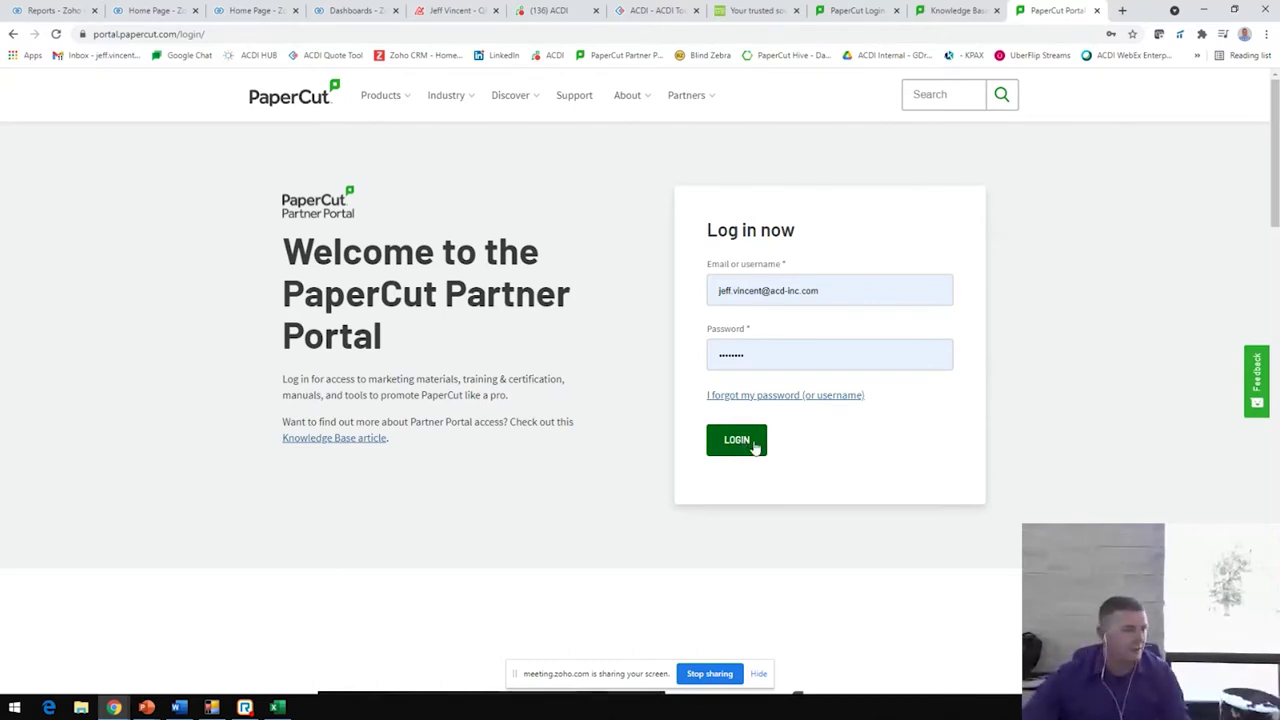
{"action": "mouse_move", "coordinate": [537, 106]}
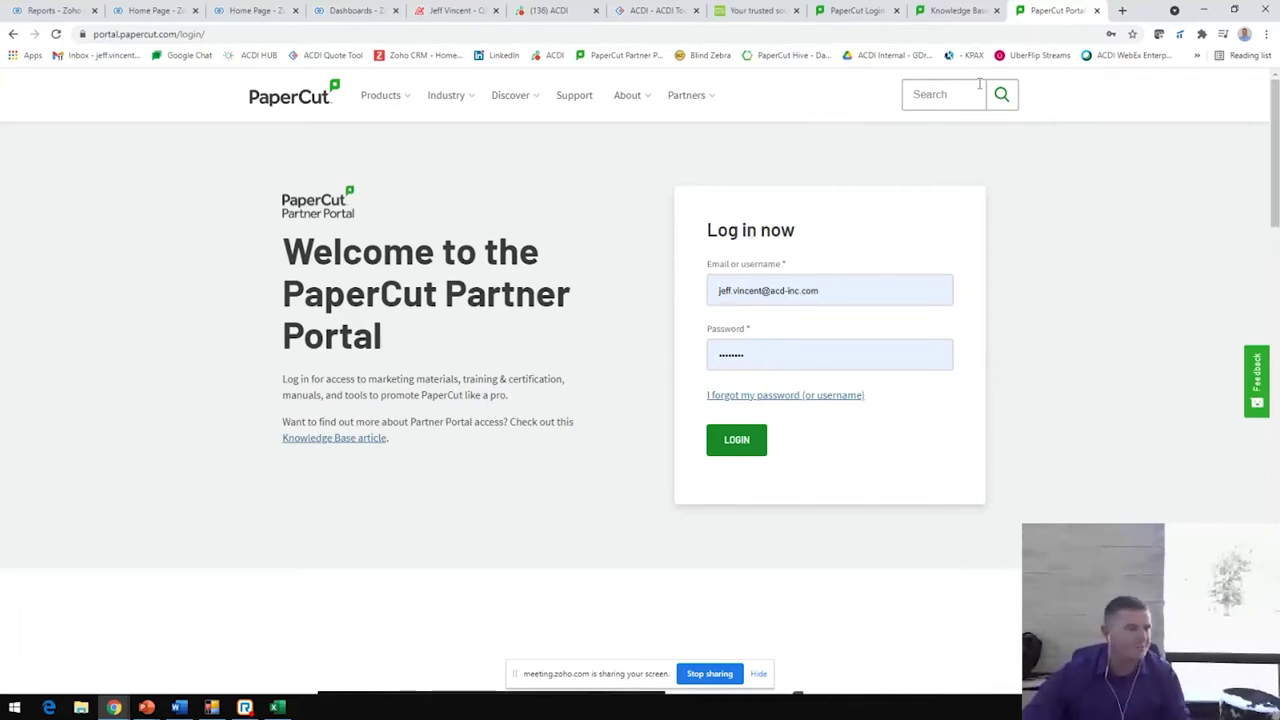
Return to the PaperCut MF demo, log in as admin with the prefilled credentials and dismiss the password warning.
{"action": "left_click", "coordinate": [851, 12]}
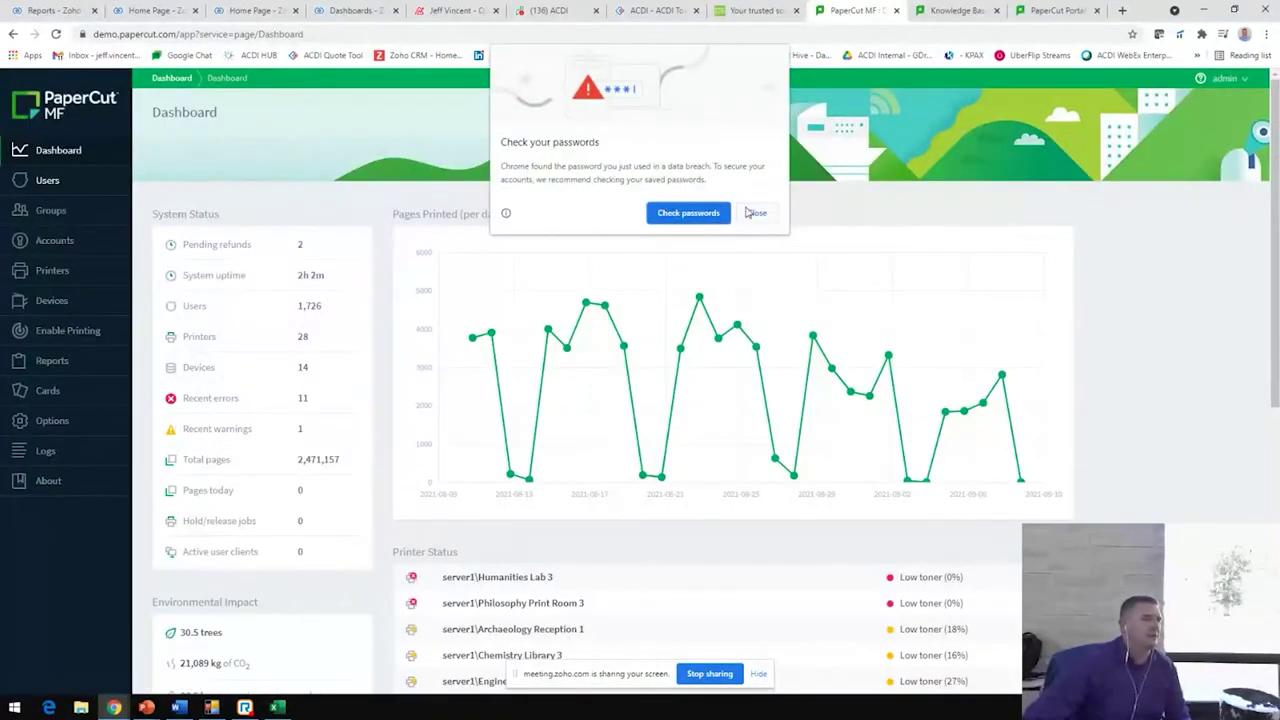
{"action": "left_click", "coordinate": [756, 211]}
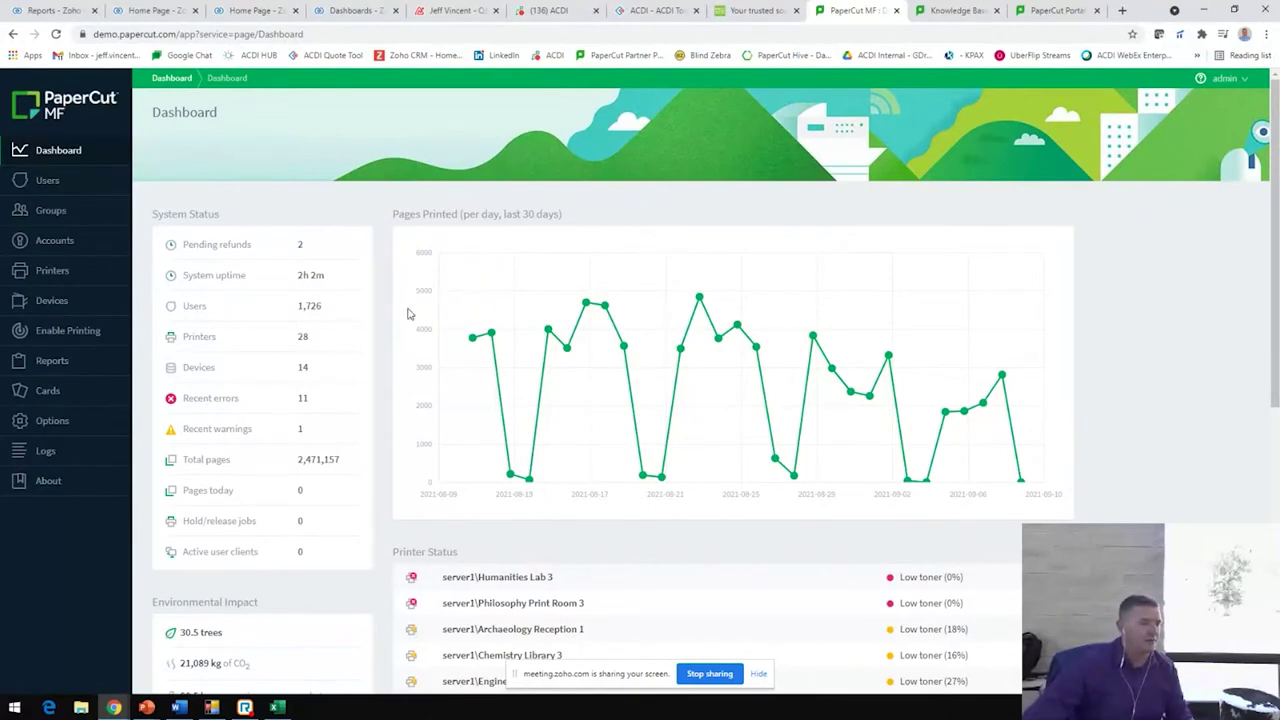
Examine the dashboard's system status, pages printed chart, printer status, real-time activity, environmental impact and news.
{"action": "scroll", "coordinate": [386, 344], "scroll_direction": "down", "scroll_amount": 1}
{"action": "scroll", "coordinate": [386, 344], "scroll_direction": "down", "scroll_amount": 1}
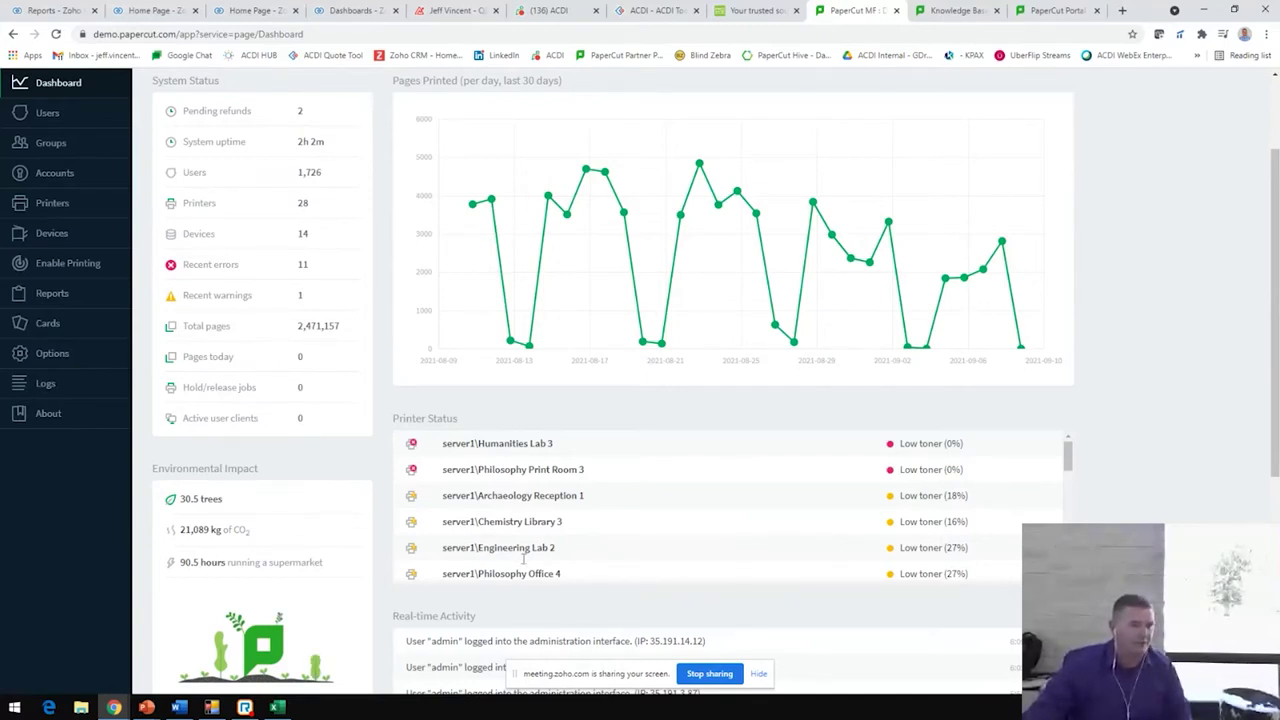
{"action": "scroll", "coordinate": [655, 522], "scroll_direction": "down", "scroll_amount": 1}
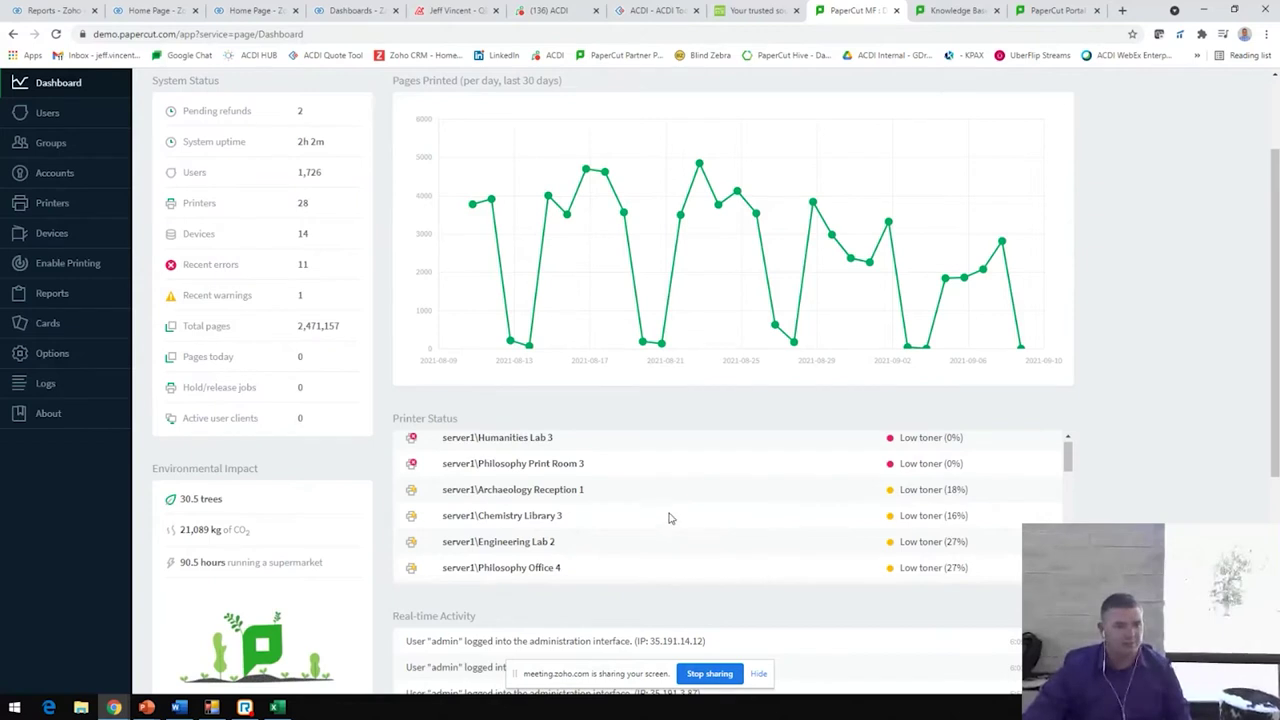
{"action": "scroll", "coordinate": [670, 516], "scroll_direction": "down", "scroll_amount": 3}
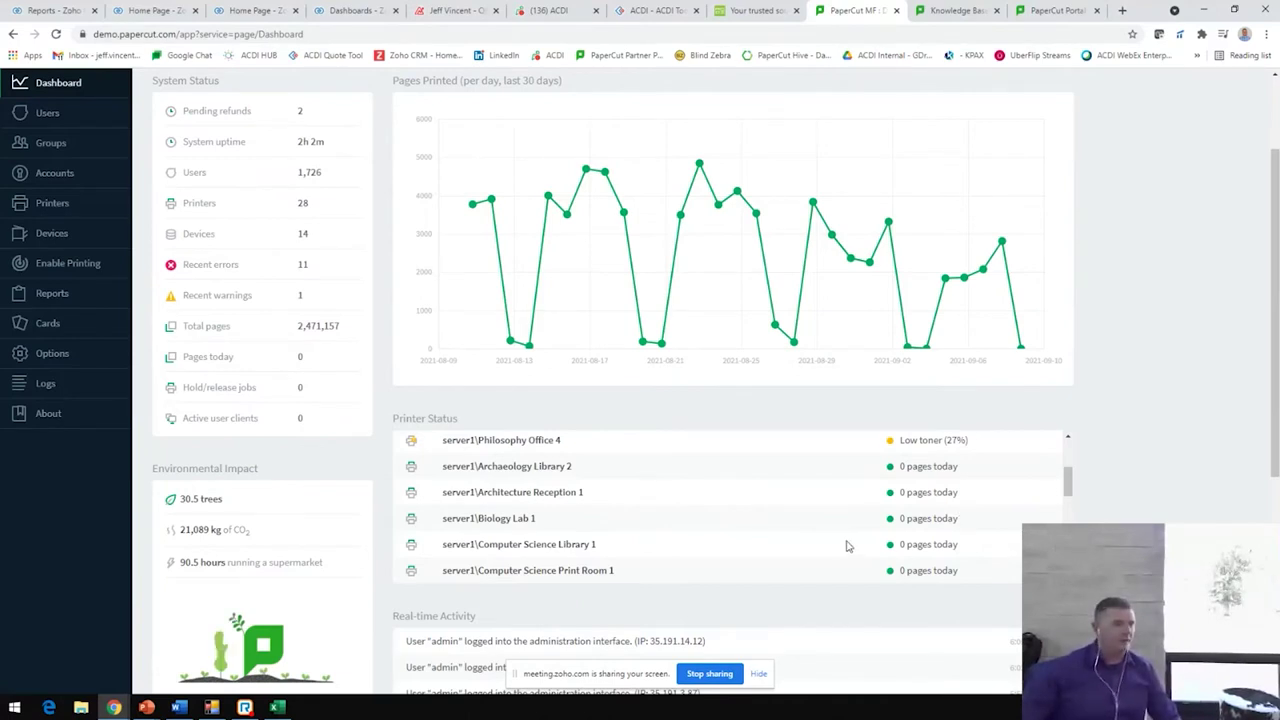
{"action": "scroll", "coordinate": [846, 545], "scroll_direction": "down", "scroll_amount": 3}
{"action": "scroll", "coordinate": [826, 572], "scroll_direction": "down", "scroll_amount": 1}
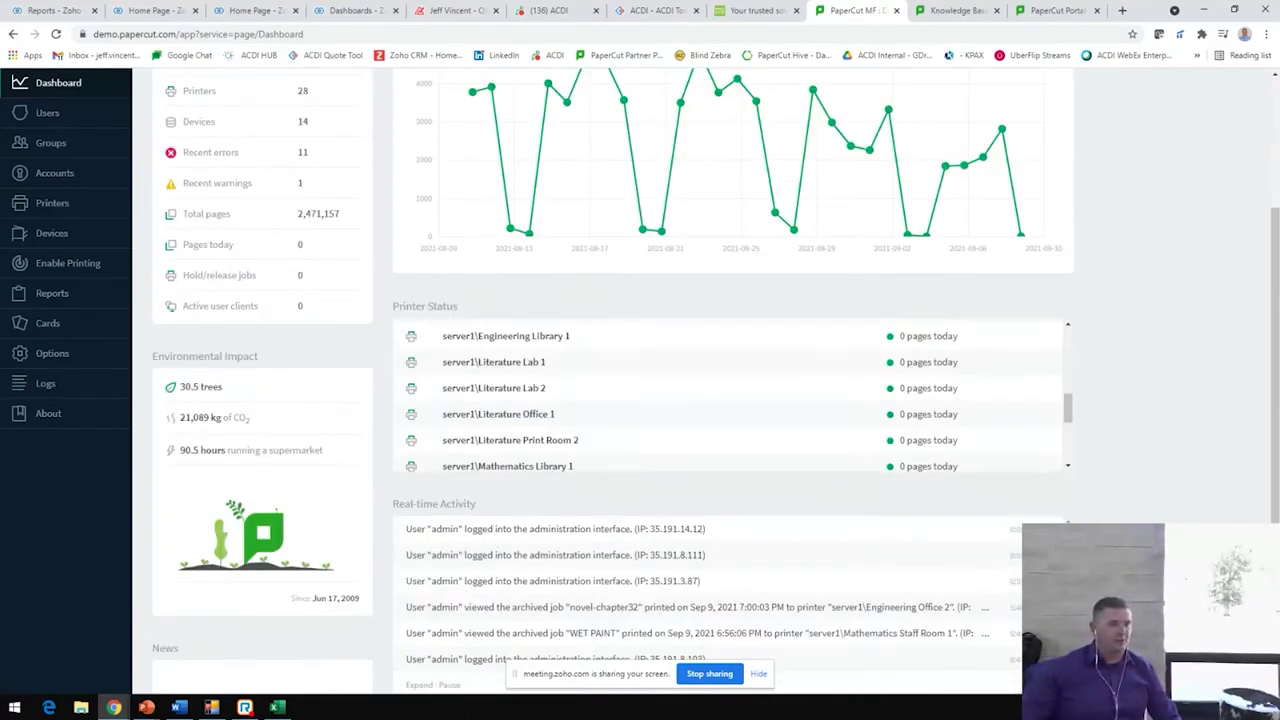
{"action": "scroll", "coordinate": [557, 453], "scroll_direction": "down", "scroll_amount": 1}
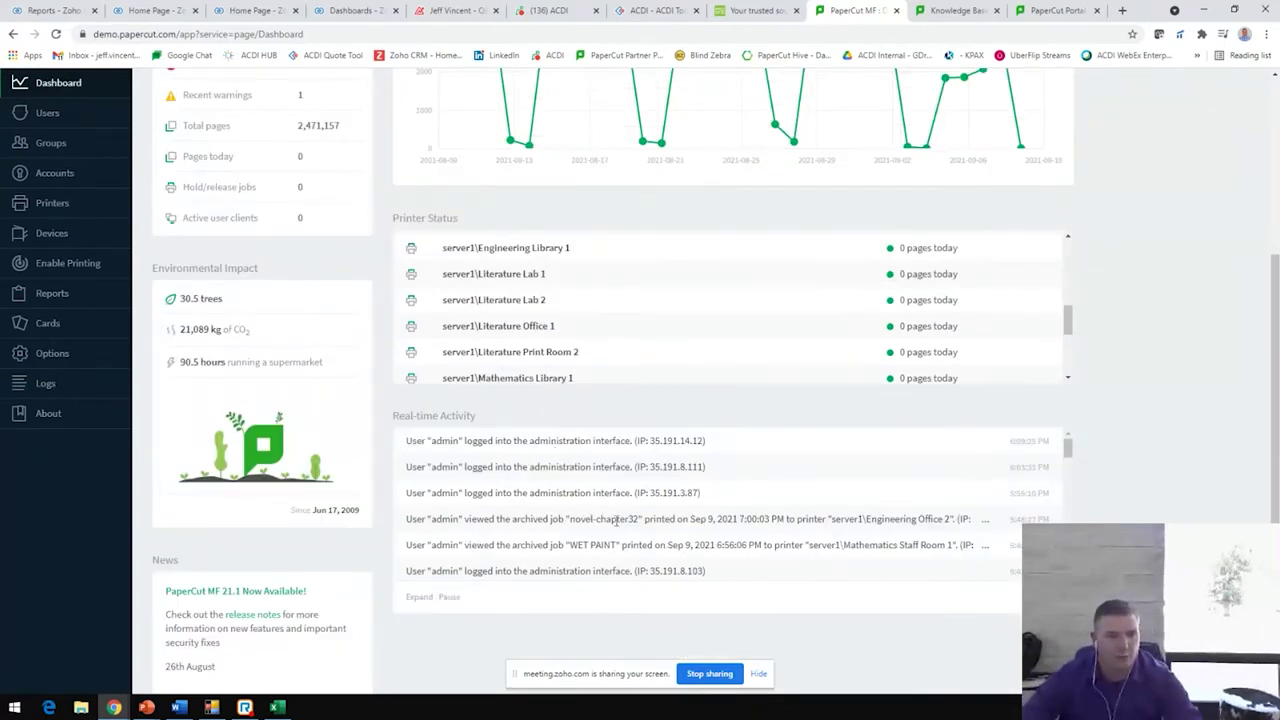
{"action": "scroll", "coordinate": [617, 519], "scroll_direction": "down", "scroll_amount": 3}
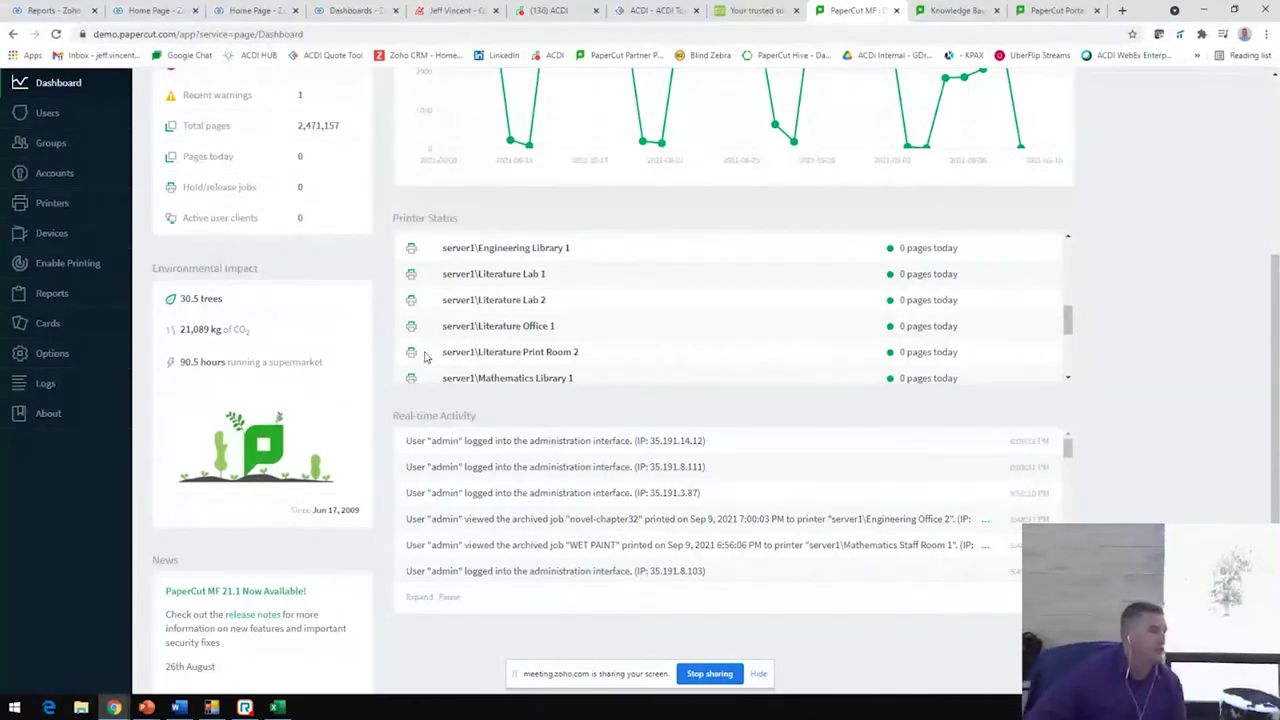
{"action": "scroll", "coordinate": [424, 356], "scroll_direction": "up", "scroll_amount": 5}
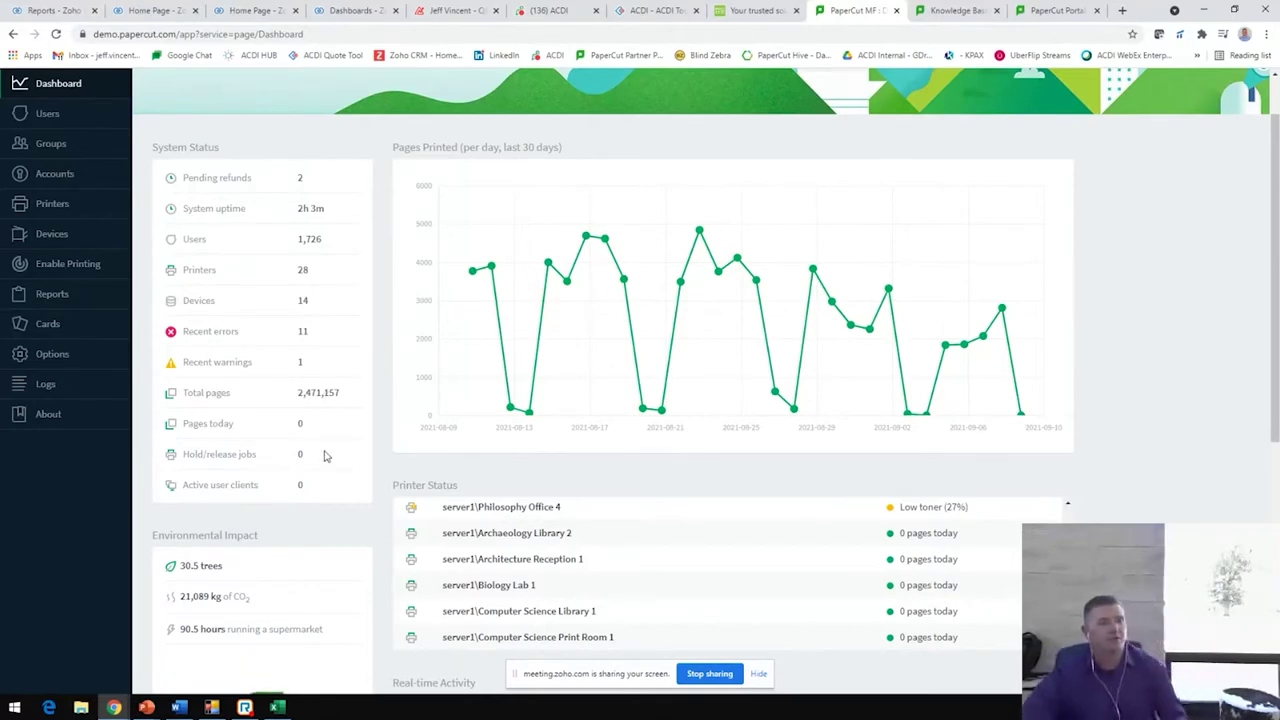
{"action": "scroll", "coordinate": [378, 456], "scroll_direction": "down", "scroll_amount": 4}
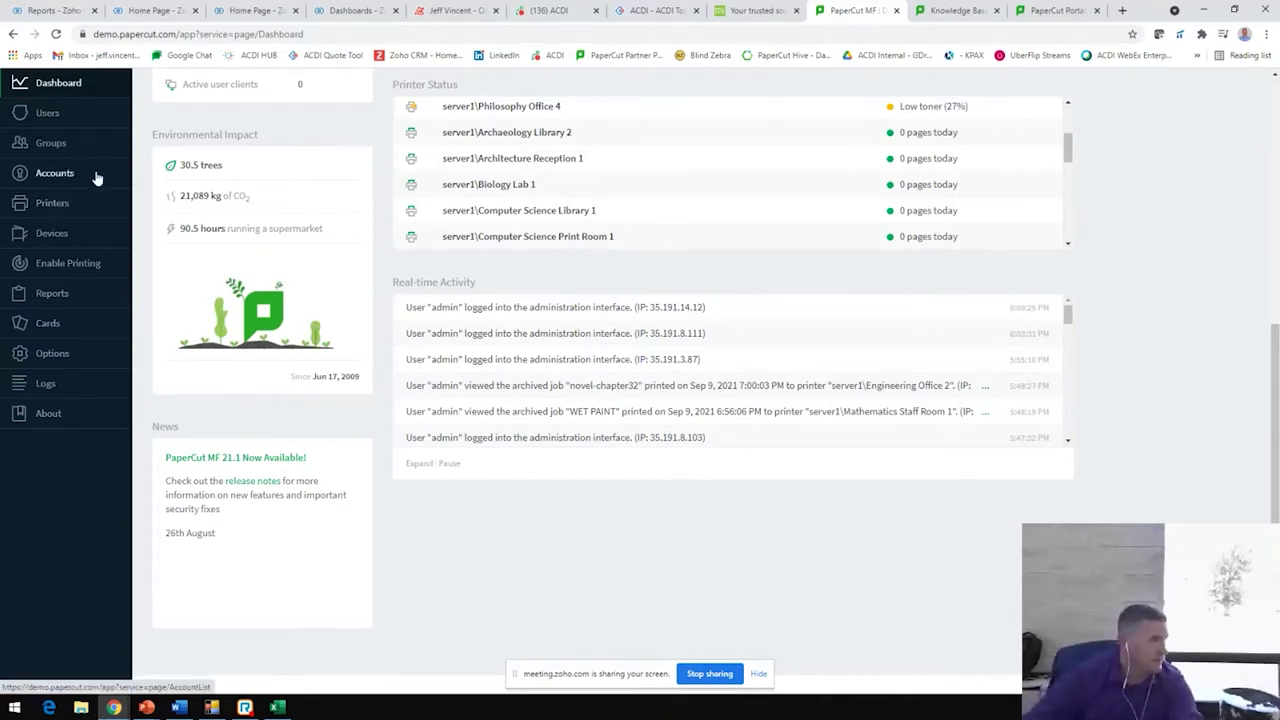
{"action": "scroll", "coordinate": [88, 200], "scroll_direction": "up", "scroll_amount": 2}
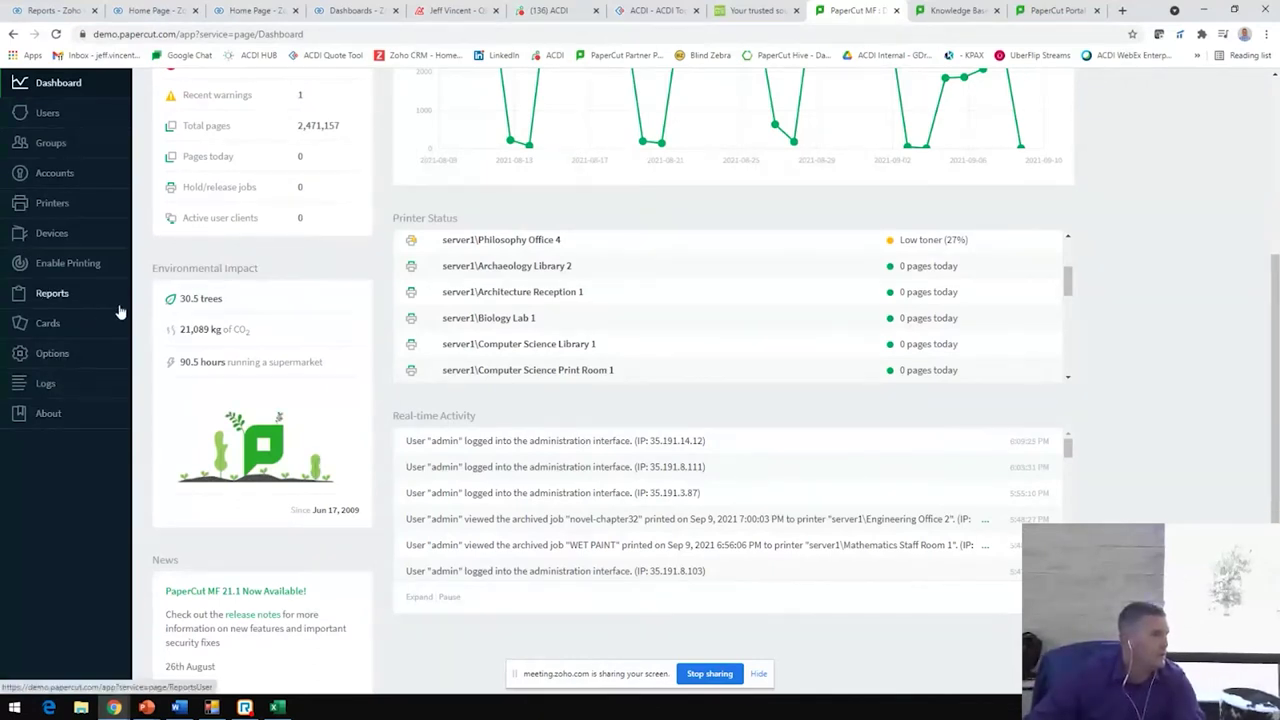
{"action": "scroll", "coordinate": [143, 279], "scroll_direction": "up", "scroll_amount": 2}
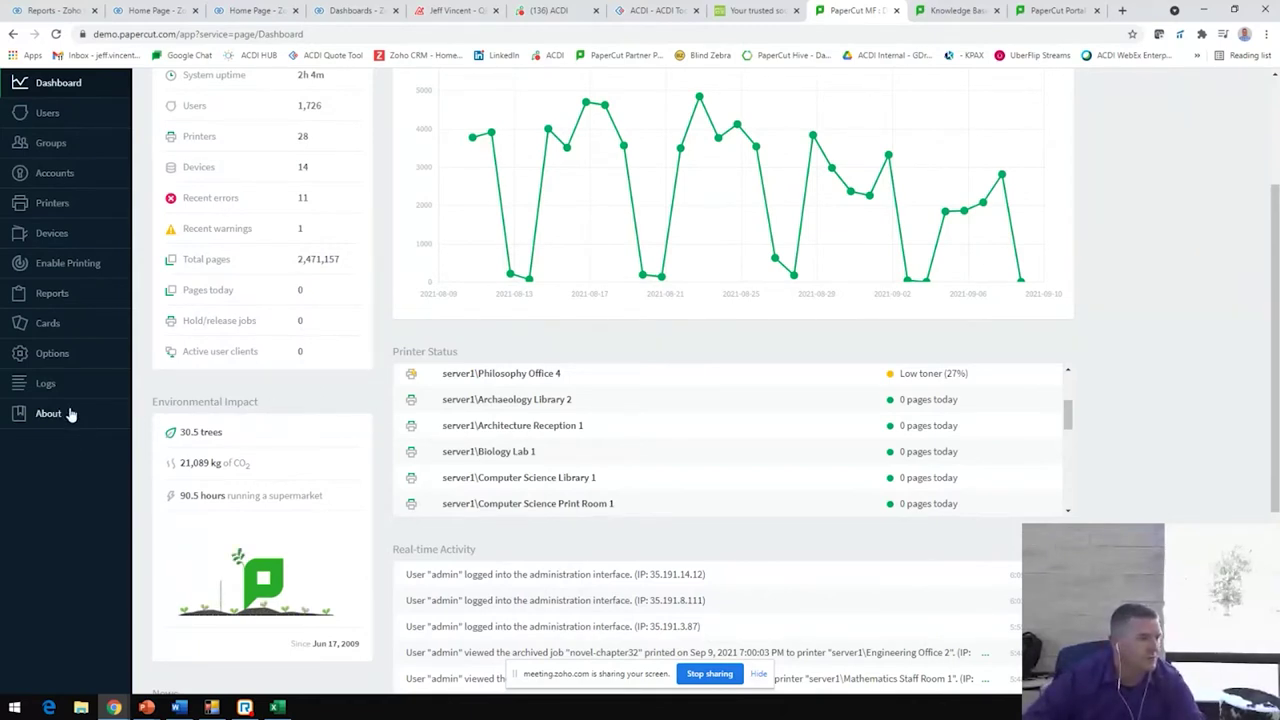
Open the User/Group Sync options and view the available primary sync sources.
{"action": "left_click", "coordinate": [50, 355]}
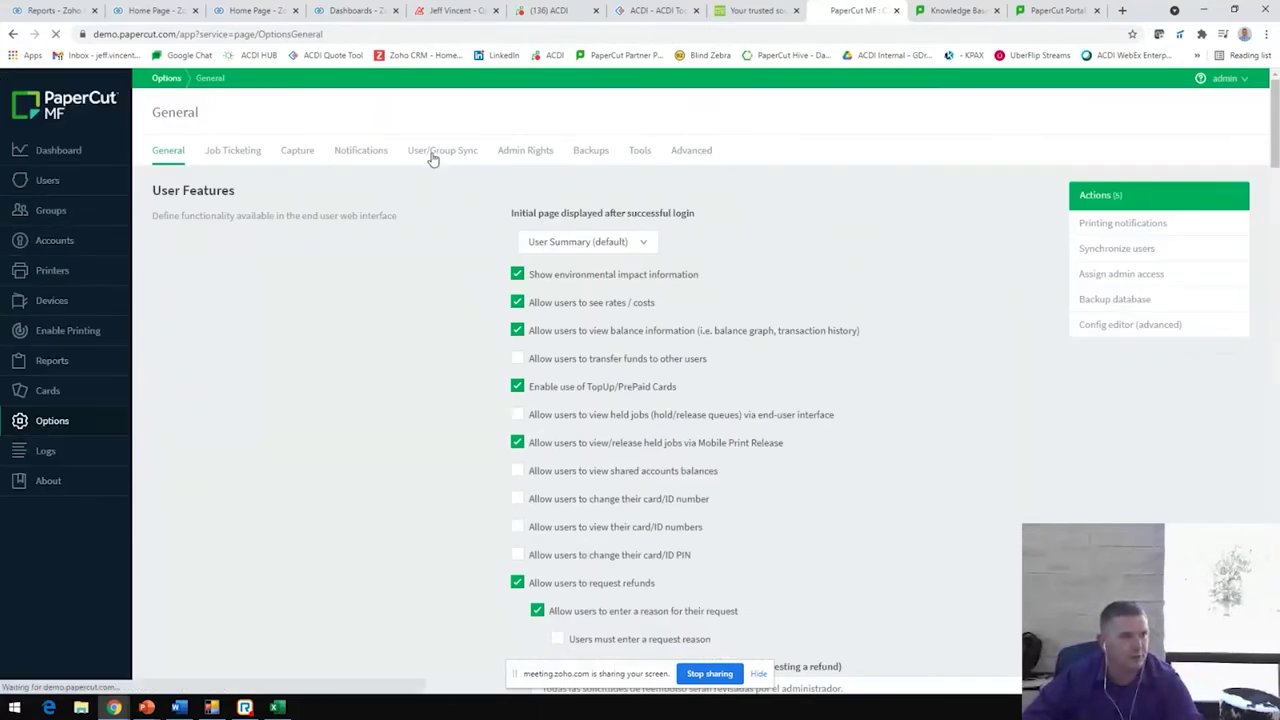
{"action": "left_click", "coordinate": [432, 159]}
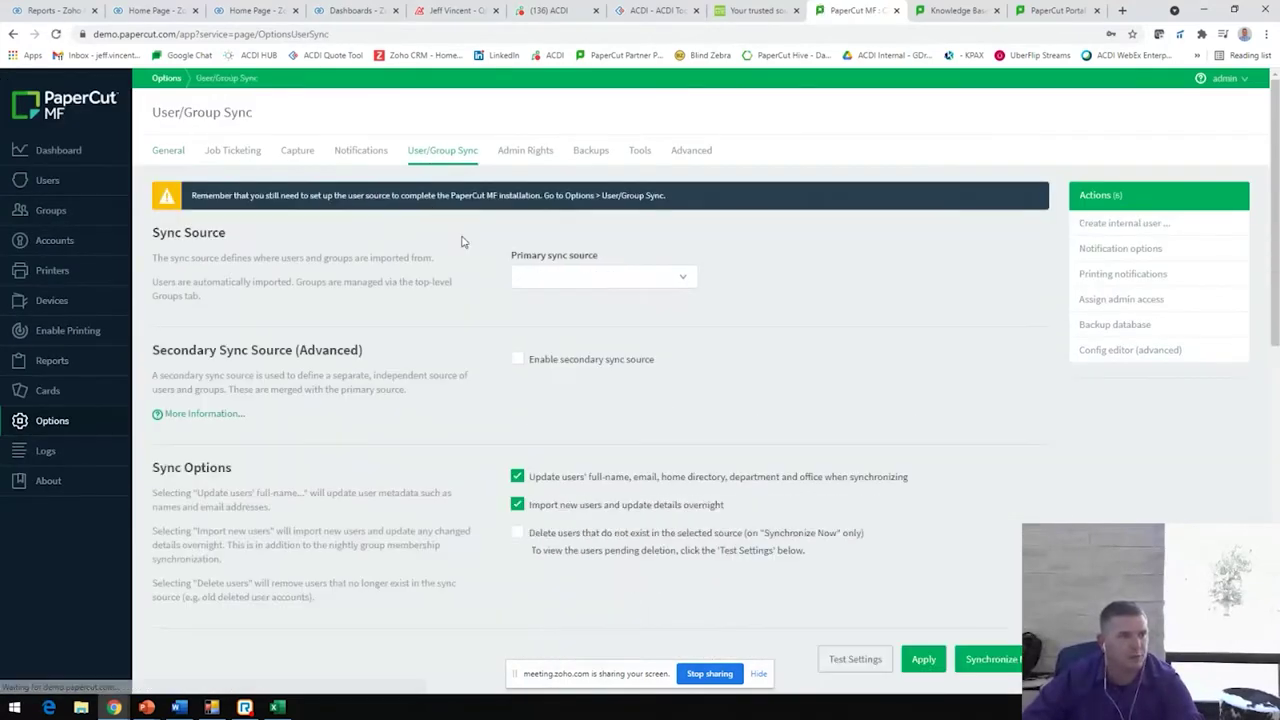
{"action": "left_click", "coordinate": [590, 270]}
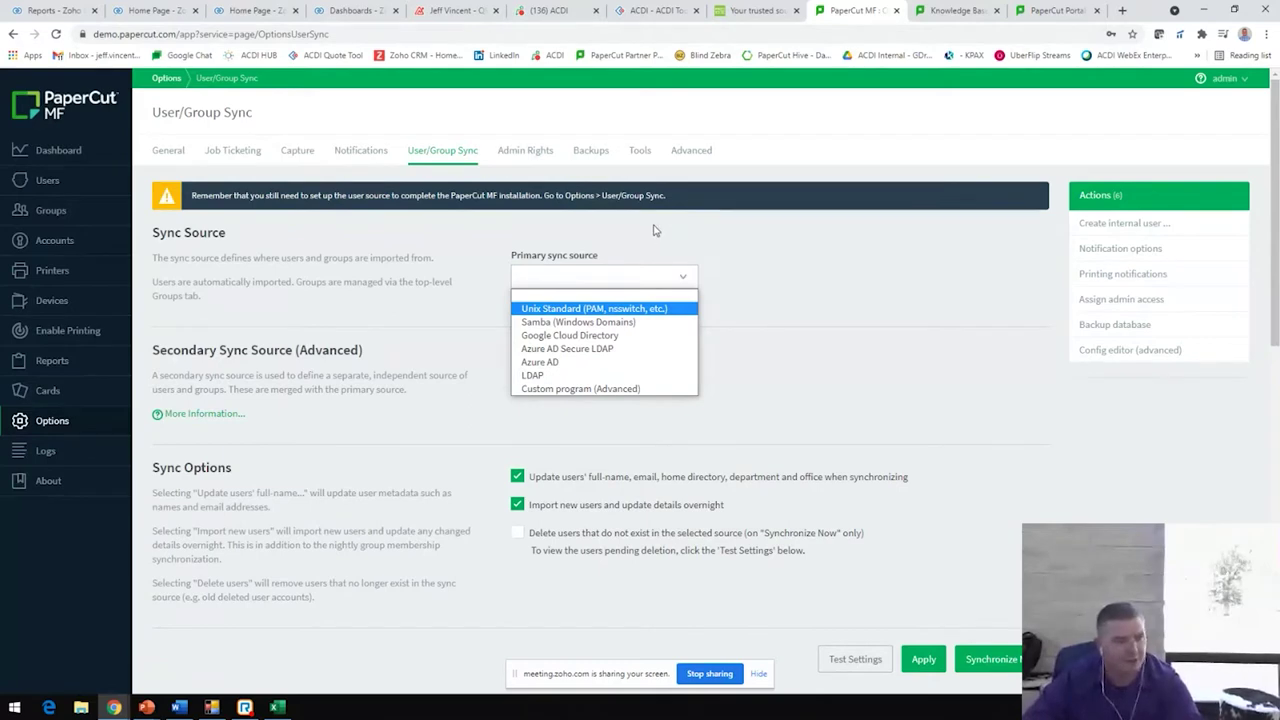
Leave the sync settings without saving and open the details of the user with a $2.50 balance from the user list.
{"action": "left_click", "coordinate": [55, 185]}
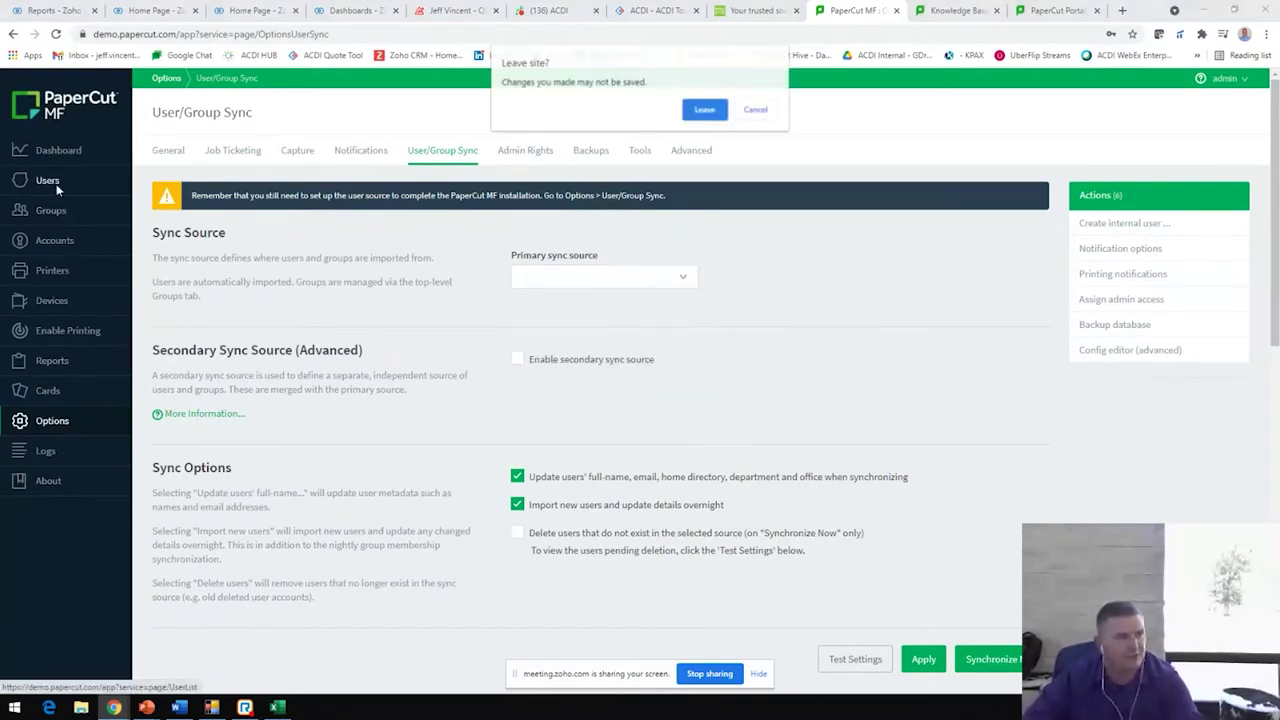
{"action": "left_click", "coordinate": [704, 109]}
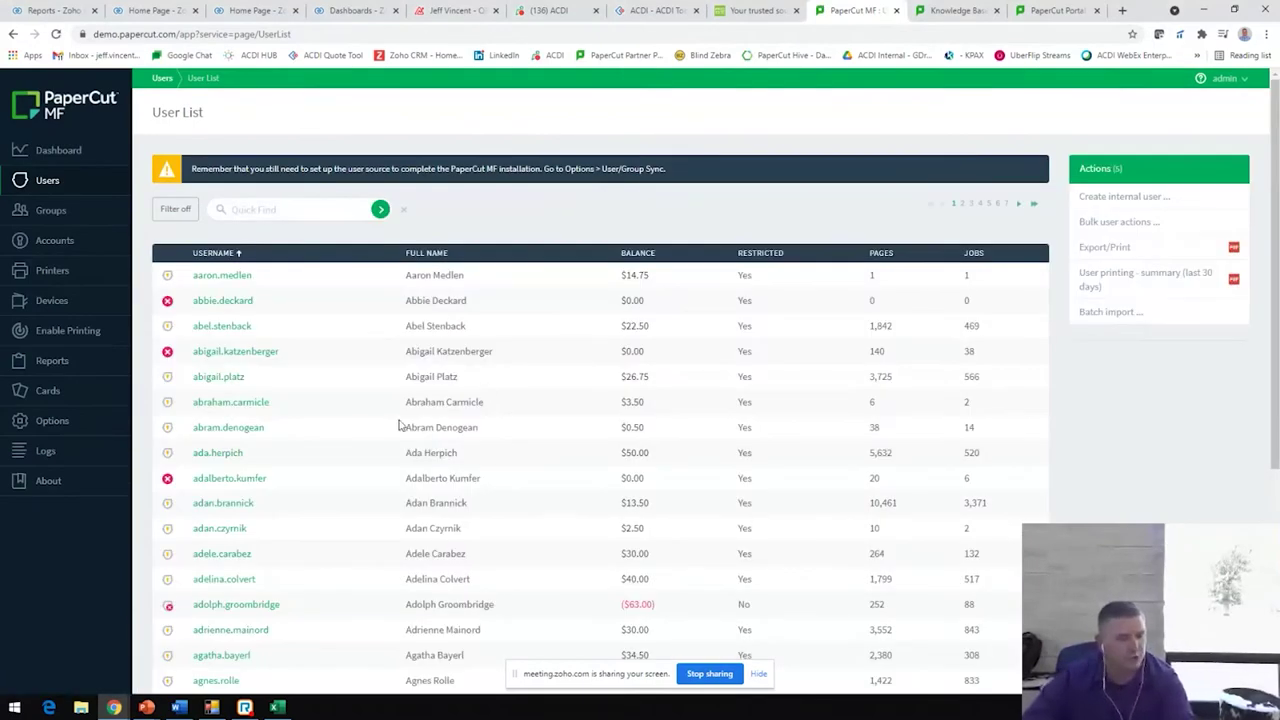
{"action": "scroll", "coordinate": [505, 425], "scroll_direction": "down", "scroll_amount": 2}
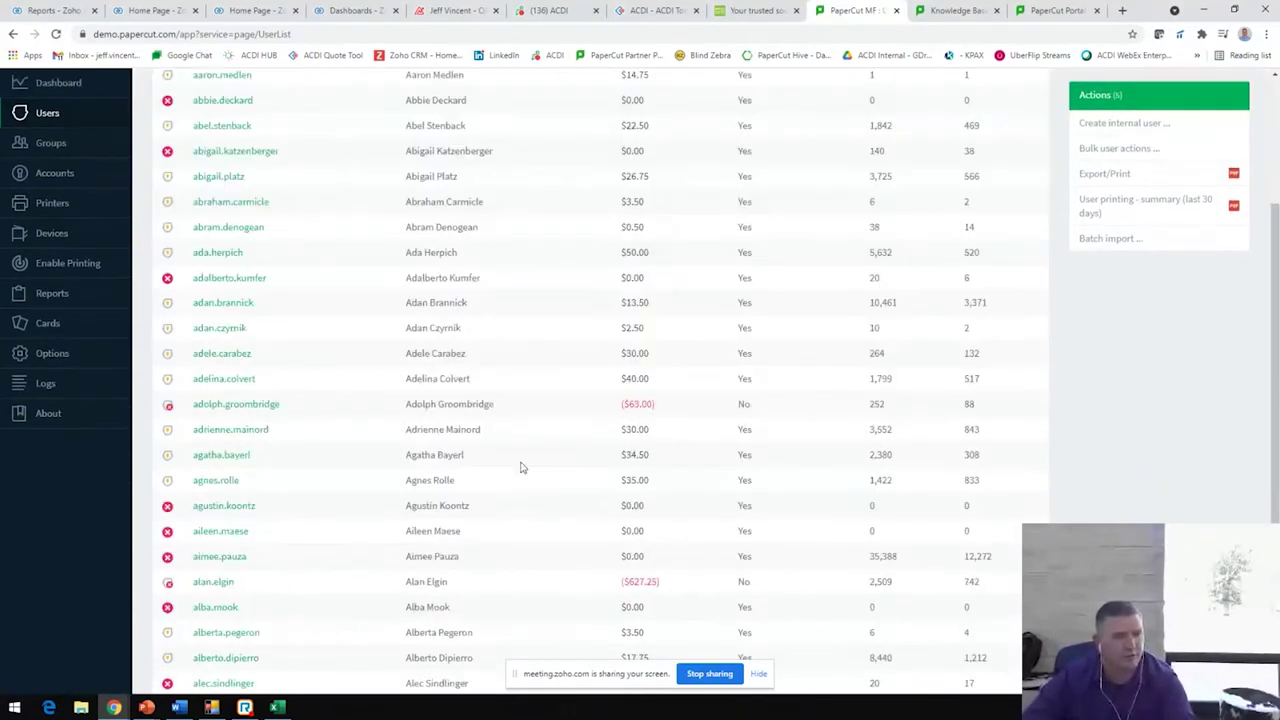
{"action": "left_click", "coordinate": [229, 331]}
{"action": "scroll", "coordinate": [677, 407], "scroll_direction": "down", "scroll_amount": 1}
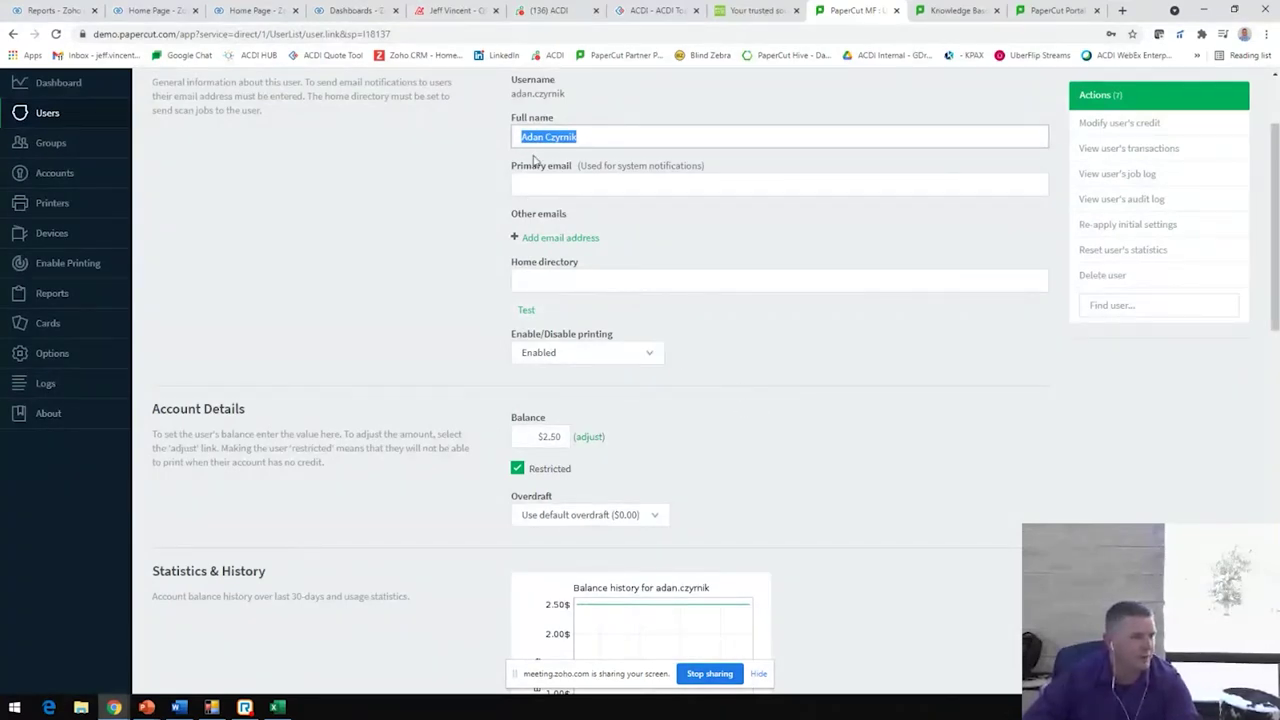
Review the user's enable/disable printing choices without changing them, and inspect the account details and balance history.
{"action": "left_click", "coordinate": [650, 357]}
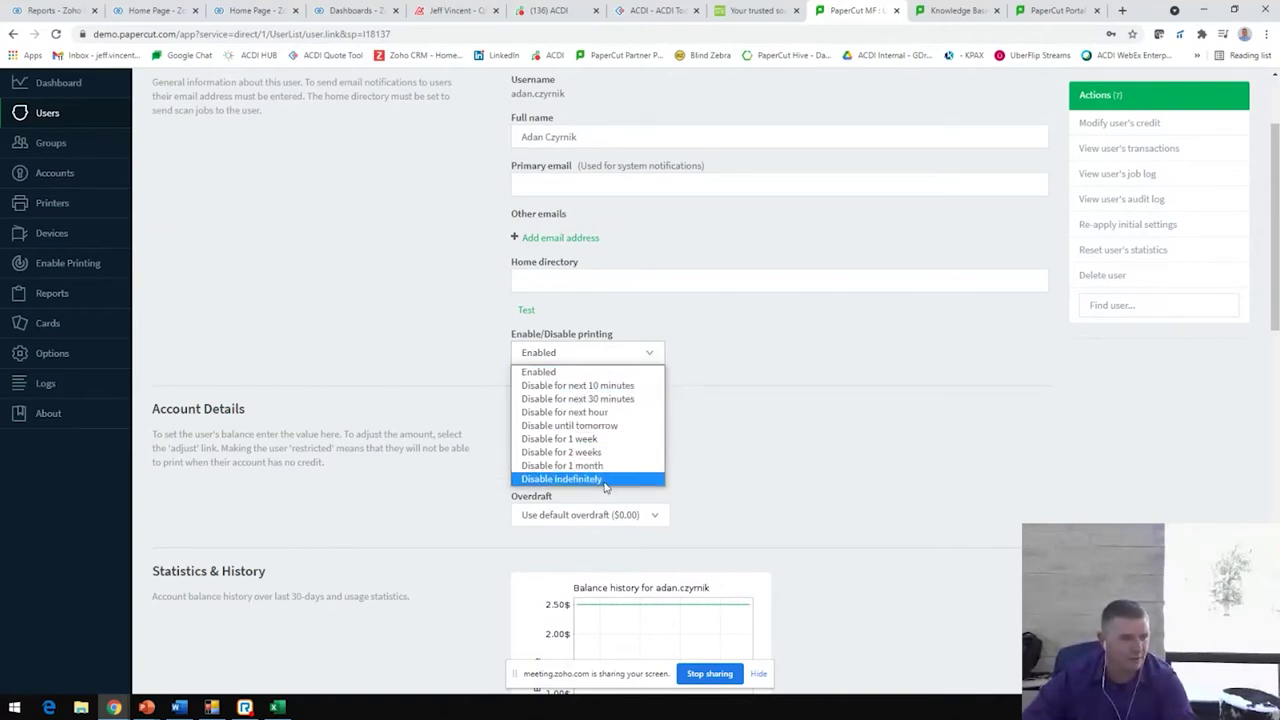
{"action": "left_click", "coordinate": [872, 417]}
{"action": "scroll", "coordinate": [677, 337], "scroll_direction": "down", "scroll_amount": 2}
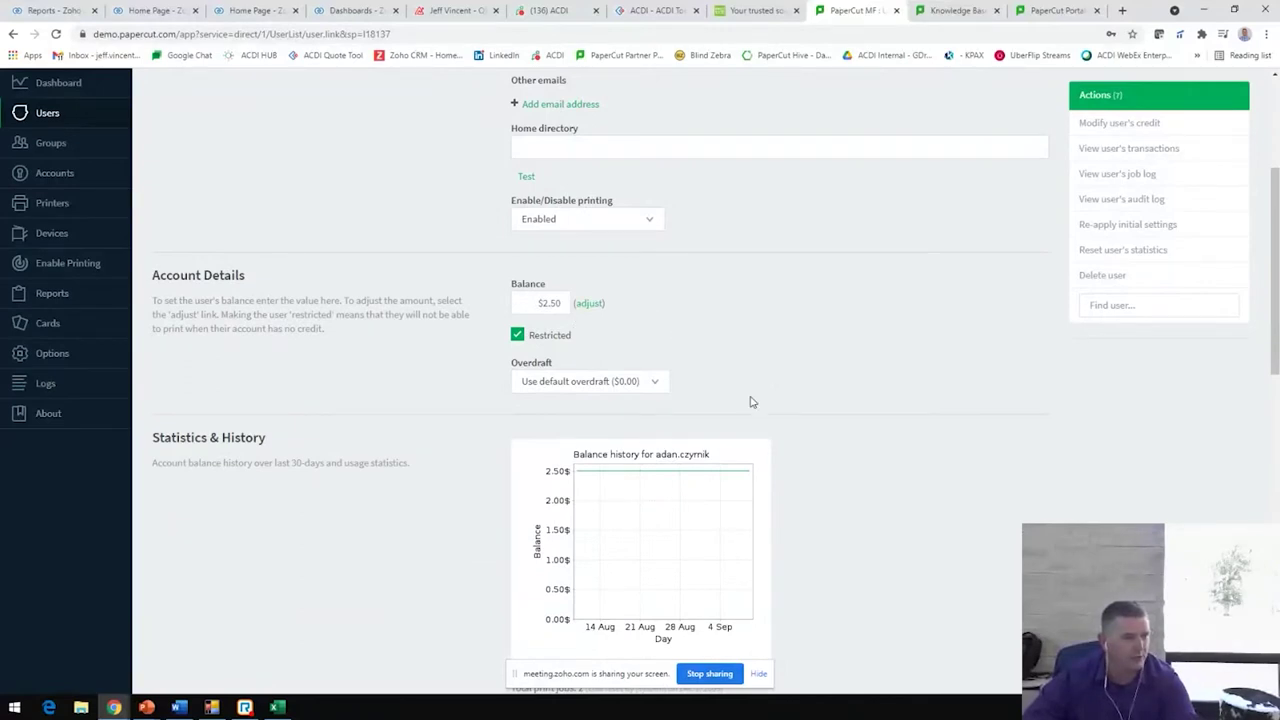
Review the available print account selection options for the user and leave the current choice in place.
{"action": "scroll", "coordinate": [645, 403], "scroll_direction": "down", "scroll_amount": 5}
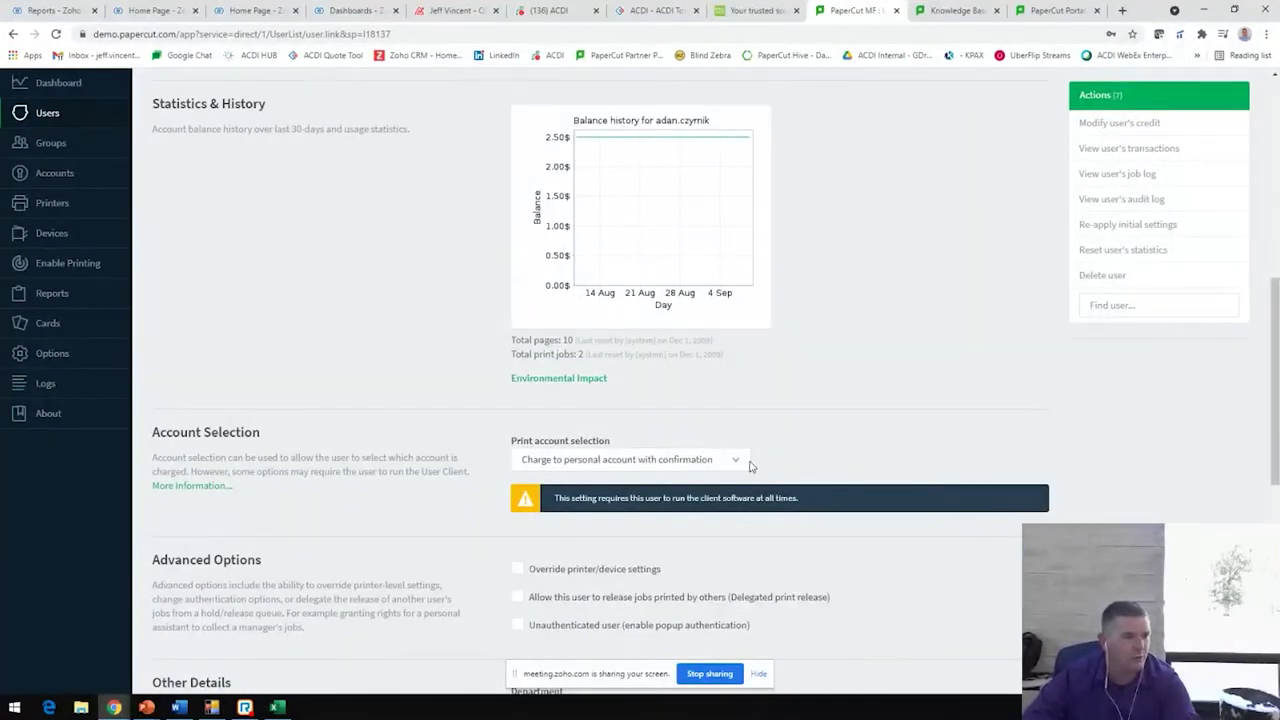
{"action": "scroll", "coordinate": [750, 466], "scroll_direction": "down", "scroll_amount": 1}
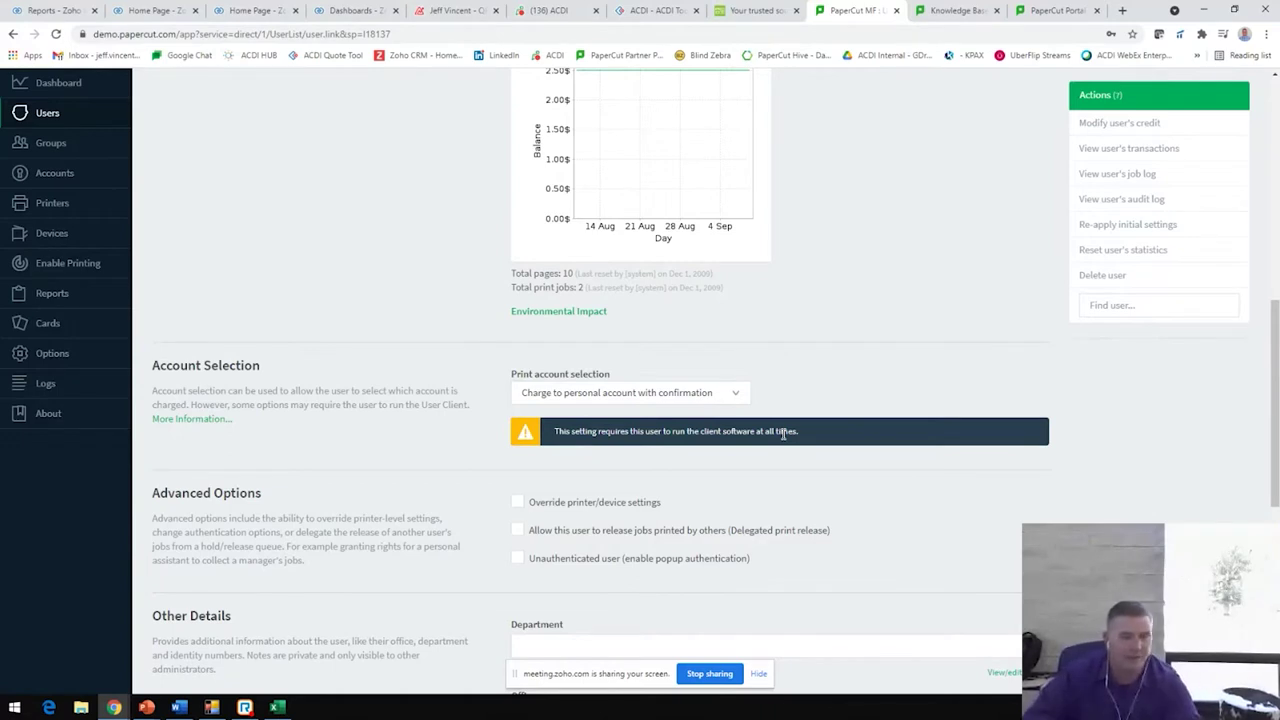
{"action": "left_click", "coordinate": [739, 400]}
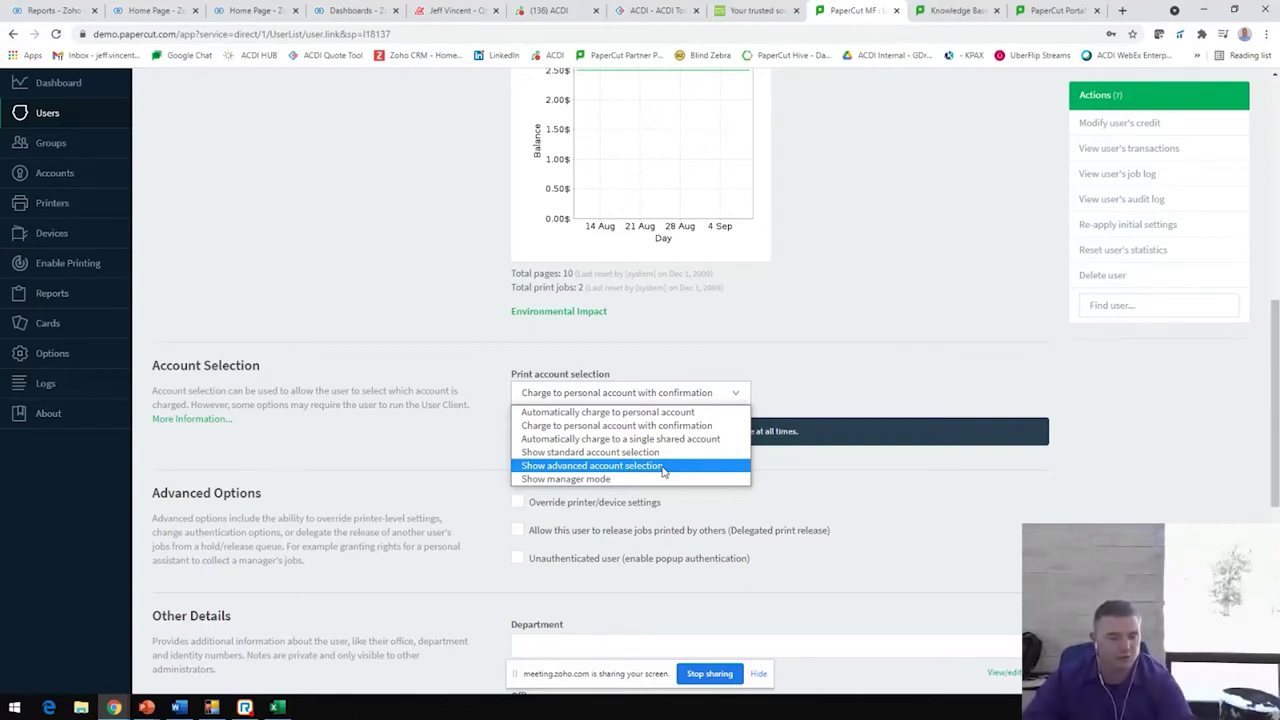
{"action": "left_click", "coordinate": [337, 482]}
Examine the user's Advanced Options and Other Details, including department, office, card/identity number fields and group membership.
{"action": "scroll", "coordinate": [477, 491], "scroll_direction": "down", "scroll_amount": 3}
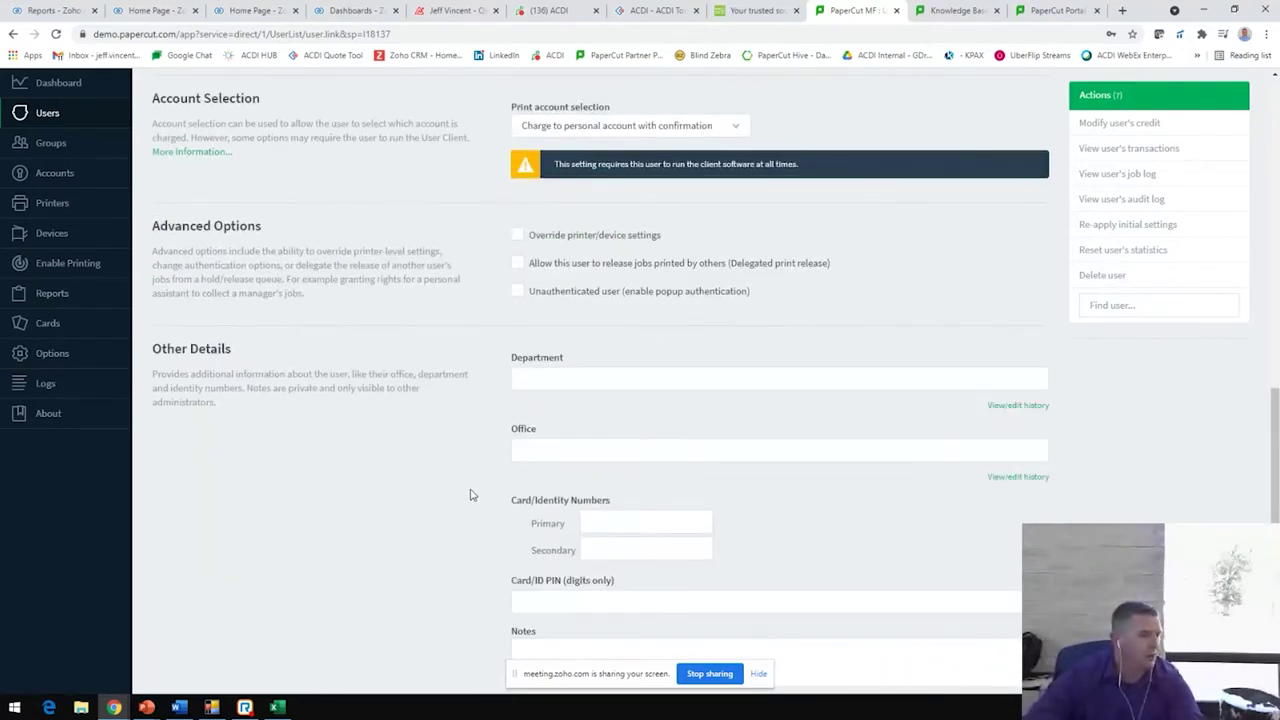
{"action": "scroll", "coordinate": [500, 440], "scroll_direction": "down", "scroll_amount": 2}
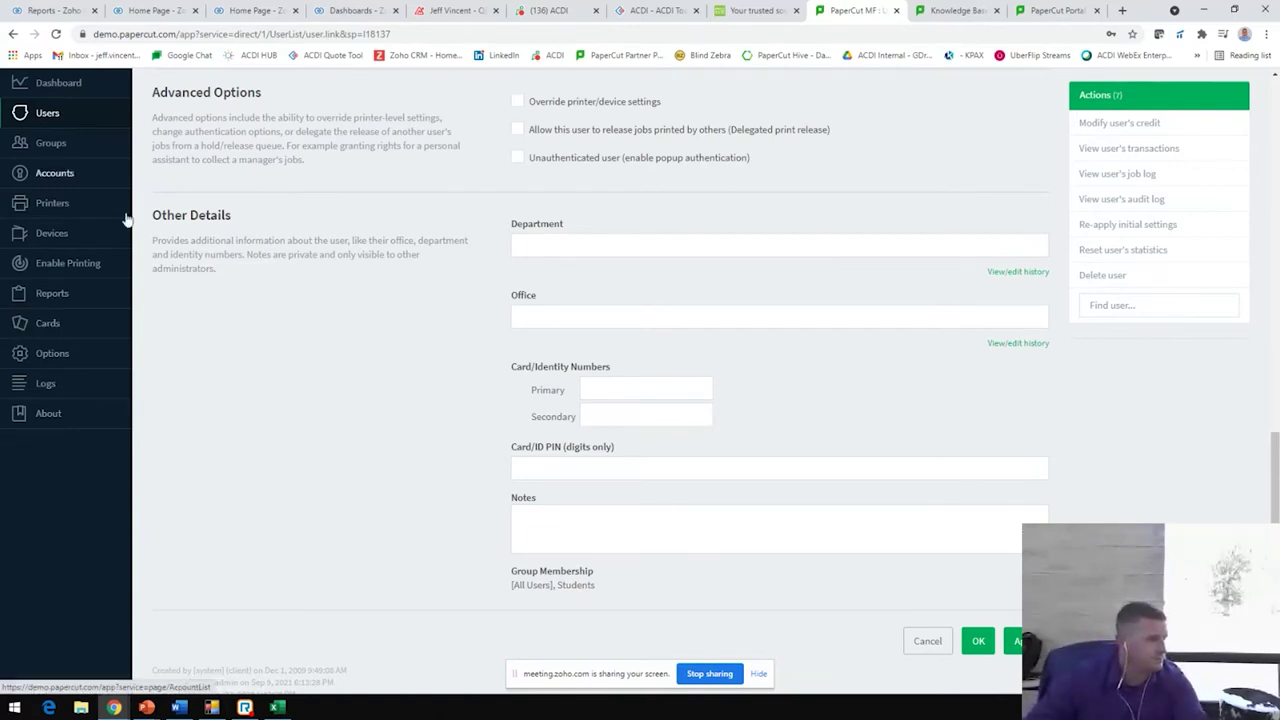
{"action": "scroll", "coordinate": [450, 351], "scroll_direction": "up", "scroll_amount": 3}
{"action": "scroll", "coordinate": [450, 351], "scroll_direction": "up", "scroll_amount": 3}
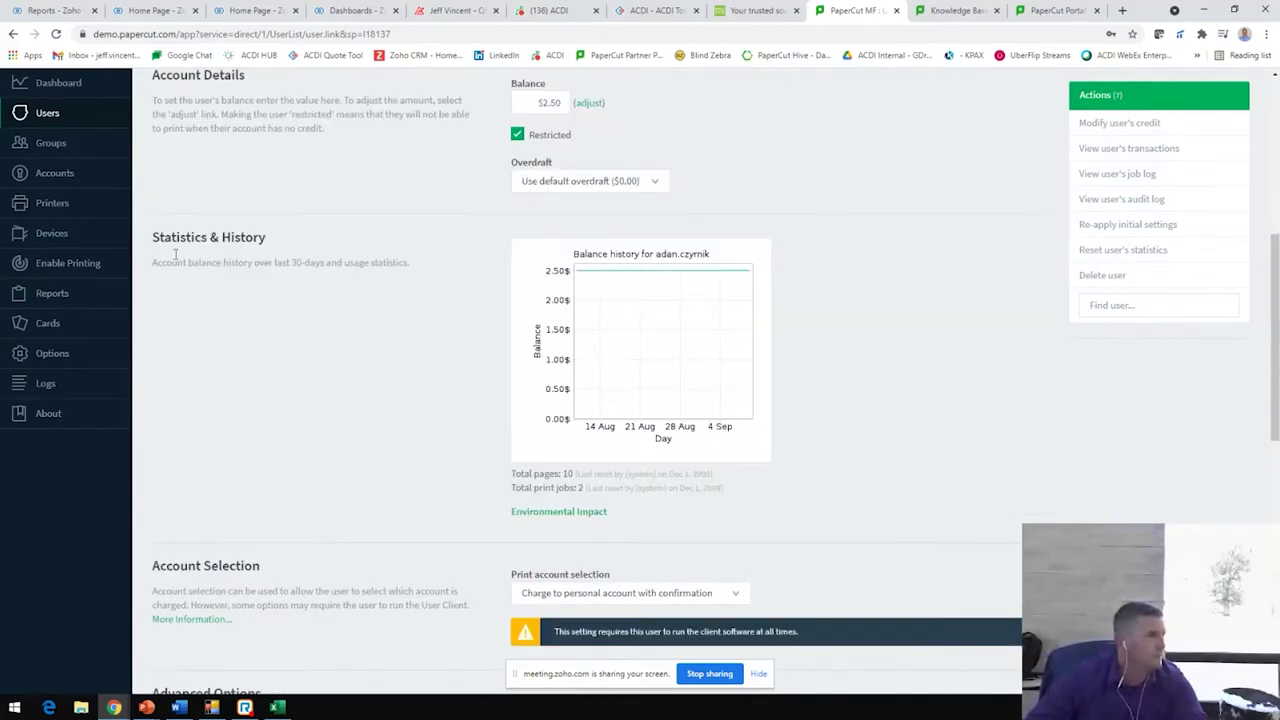
Open the Shared Account List and look over the accounts with their sub-accounts, balances and restrictions.
{"action": "left_click", "coordinate": [49, 173]}
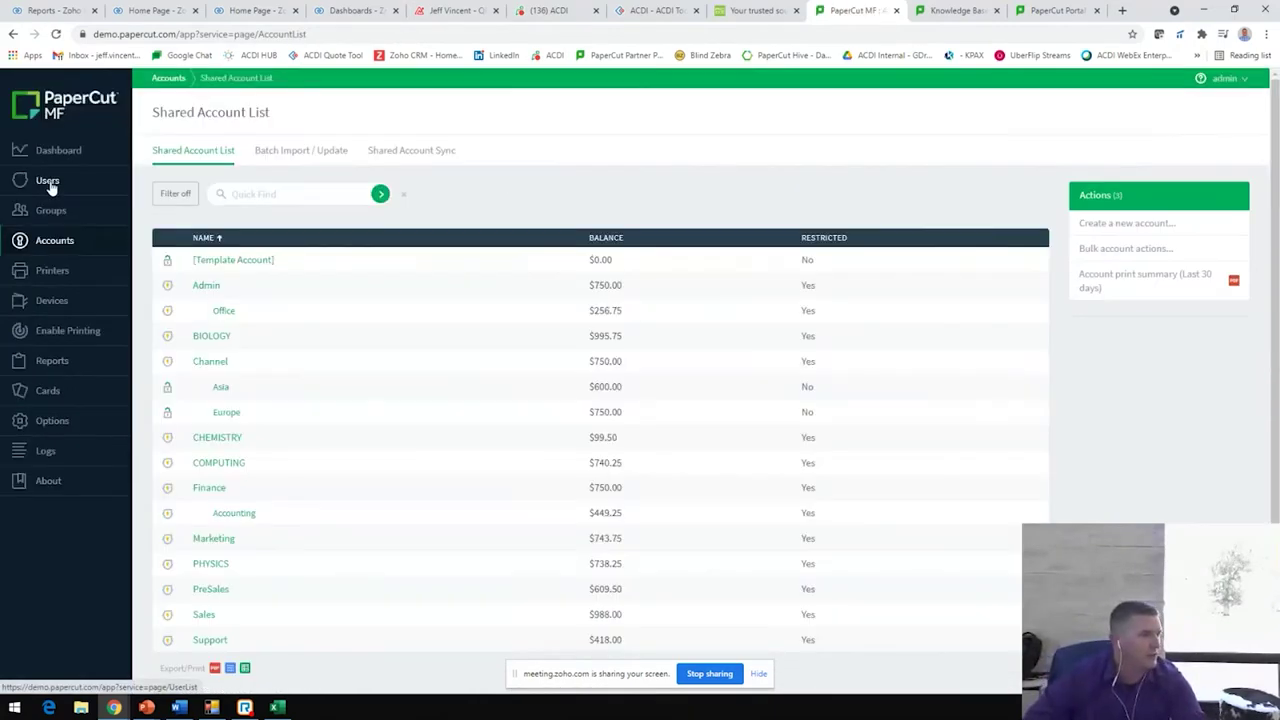
{"action": "scroll", "coordinate": [343, 400], "scroll_direction": "down", "scroll_amount": 2}
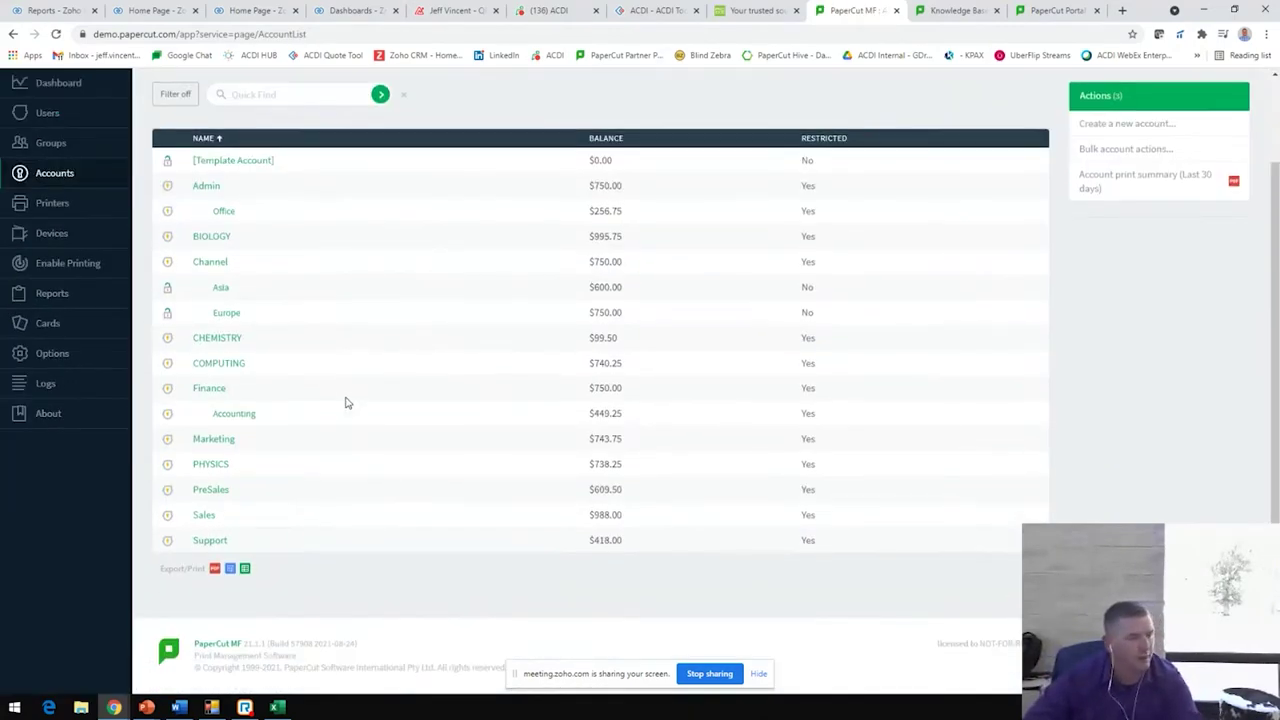
{"action": "scroll", "coordinate": [345, 402], "scroll_direction": "up", "scroll_amount": 1}
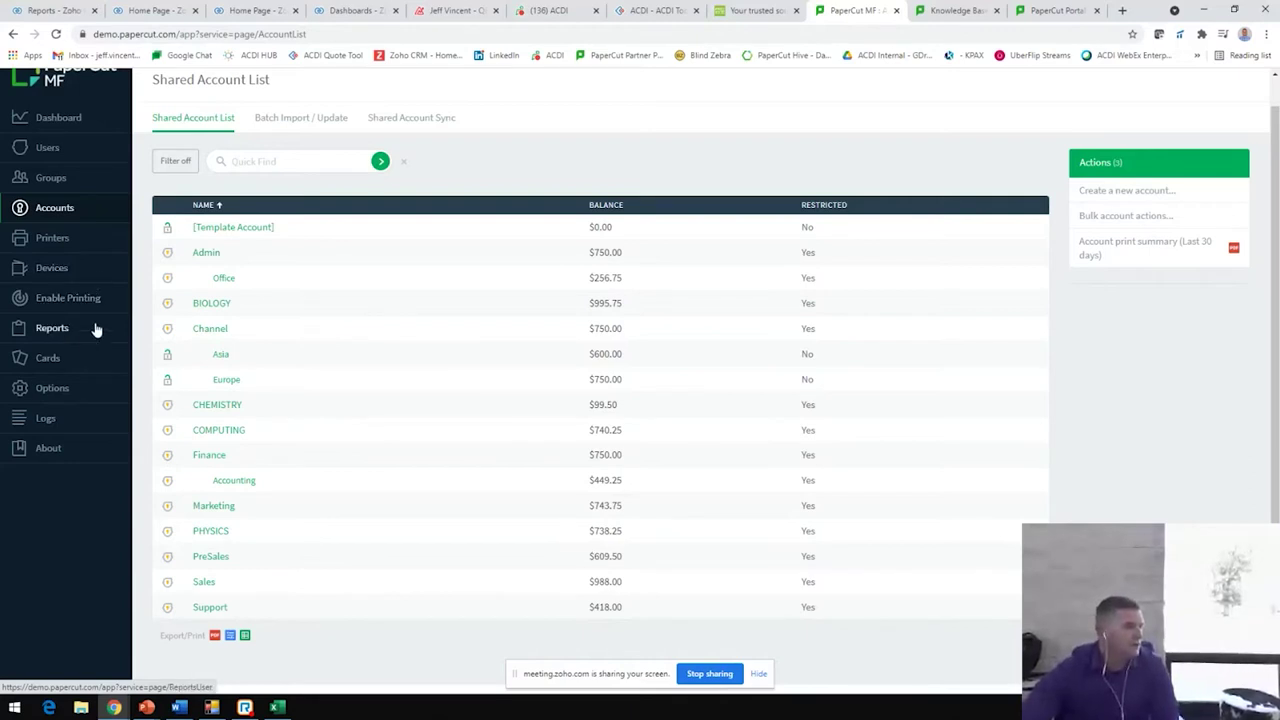
Open the shared account reports and look over the available printing, invoice, ratio and period comparison reports.
{"action": "left_click", "coordinate": [69, 340]}
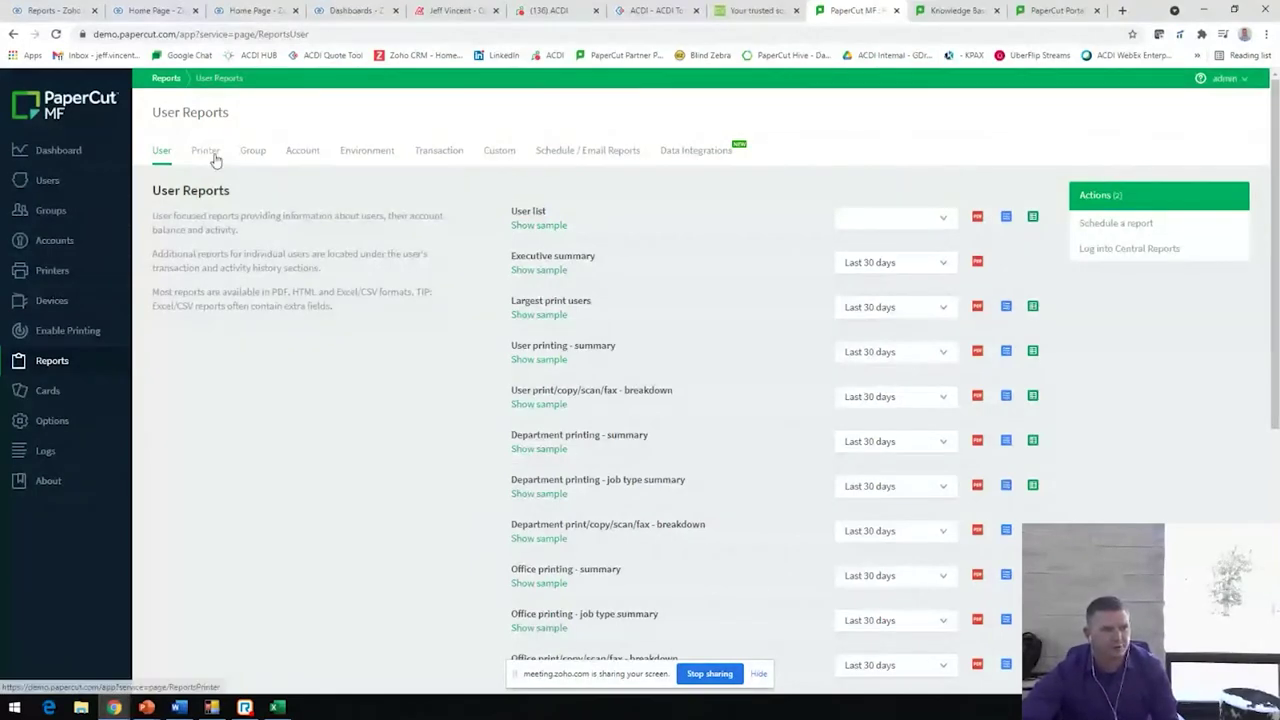
{"action": "left_click", "coordinate": [303, 155]}
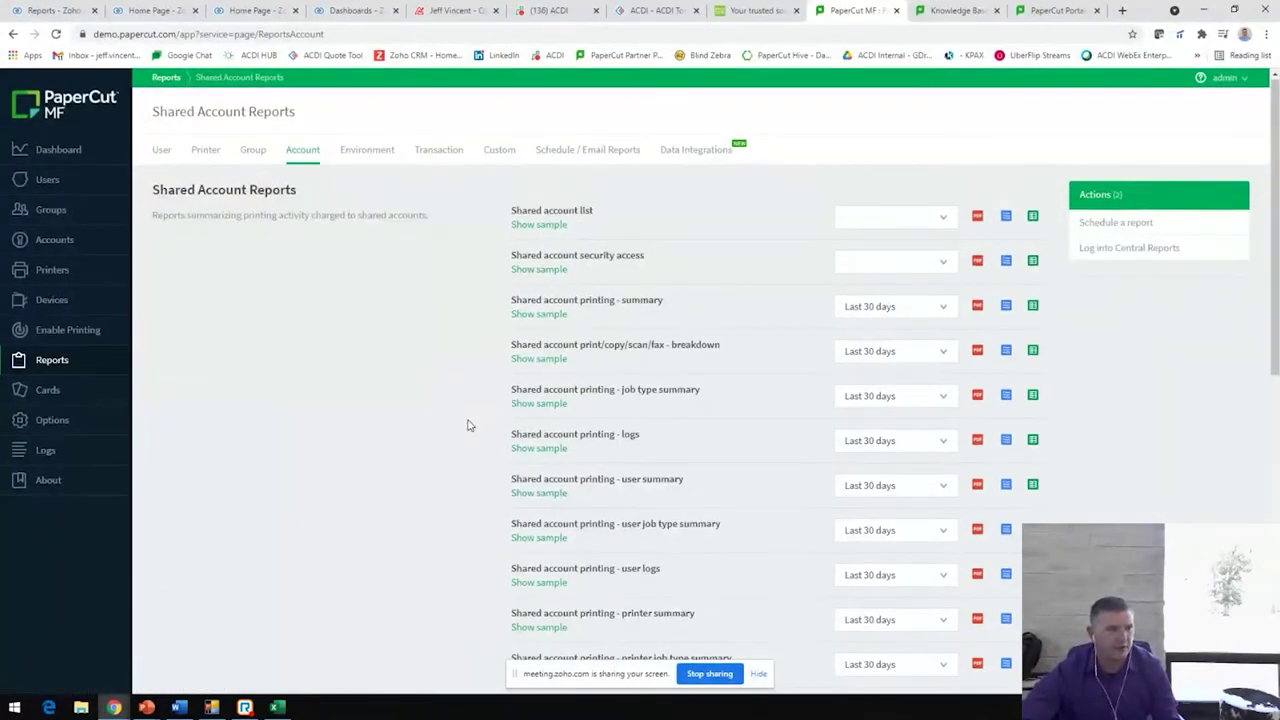
{"action": "scroll", "coordinate": [469, 426], "scroll_direction": "down", "scroll_amount": 5}
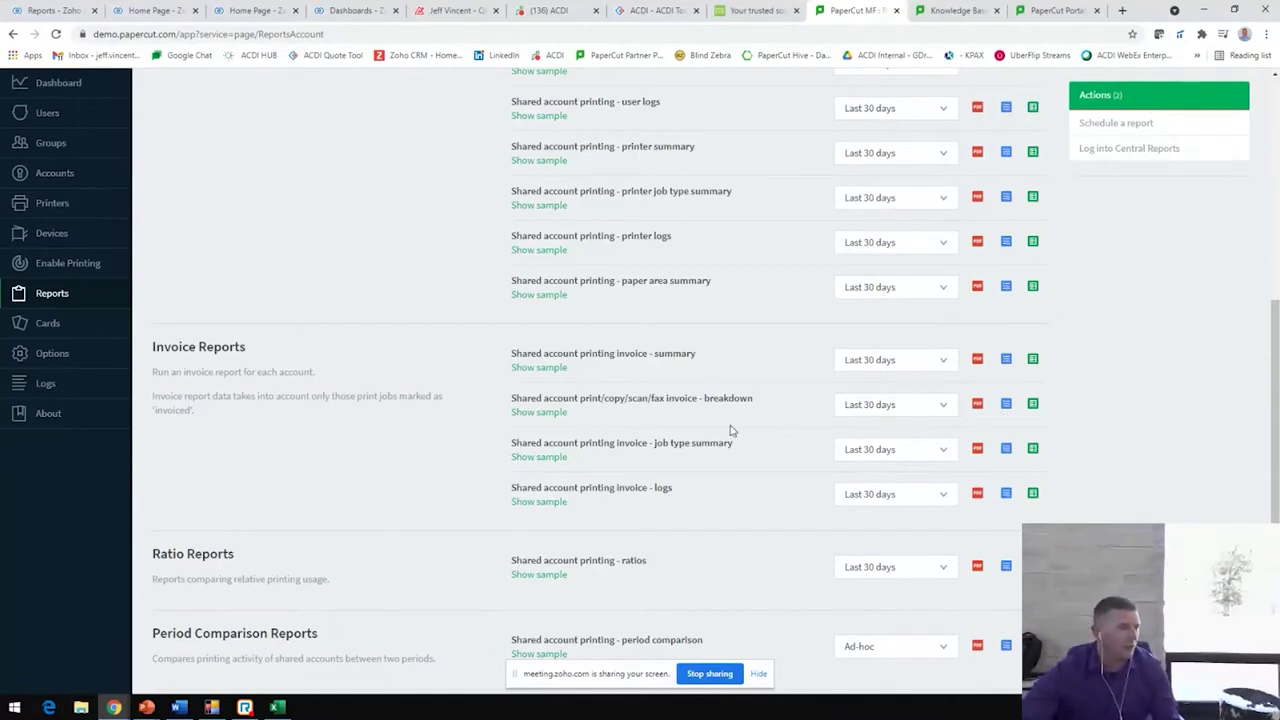
{"action": "scroll", "coordinate": [365, 558], "scroll_direction": "up", "scroll_amount": 5}
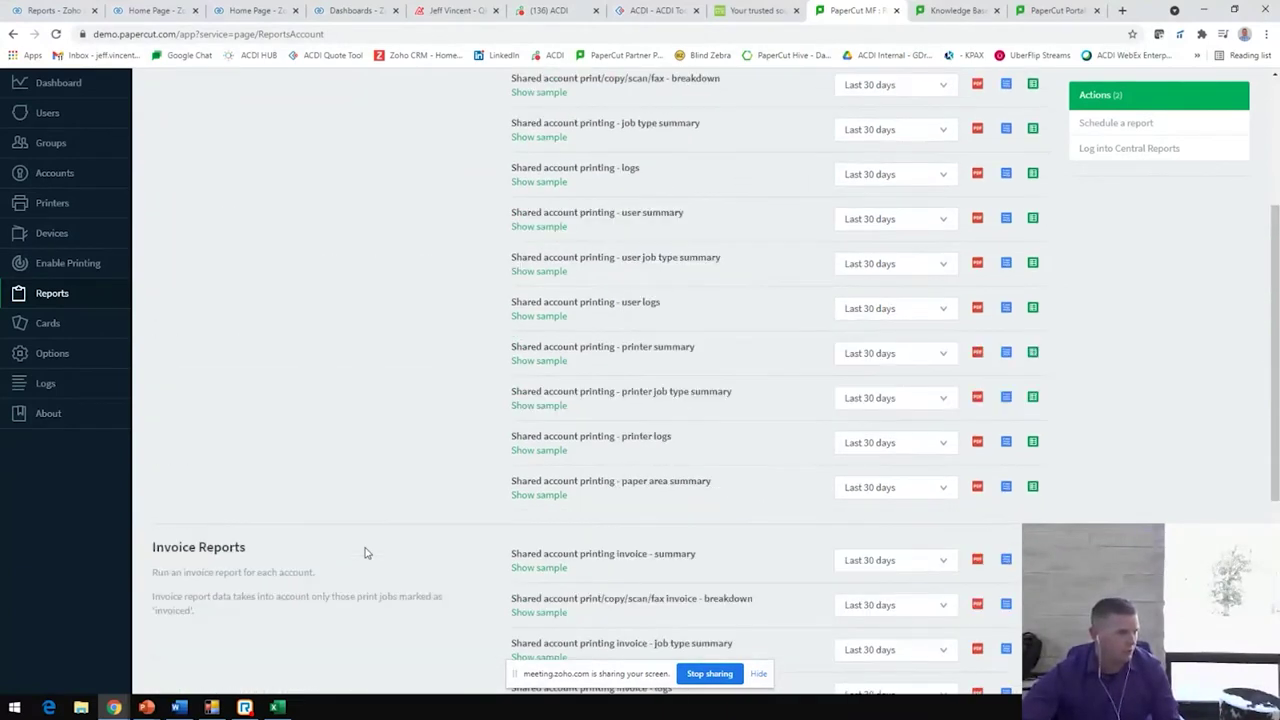
Generate the Largest print users report for the last 30 days as a PDF, view it and return to the user reports.
{"action": "left_click", "coordinate": [161, 150]}
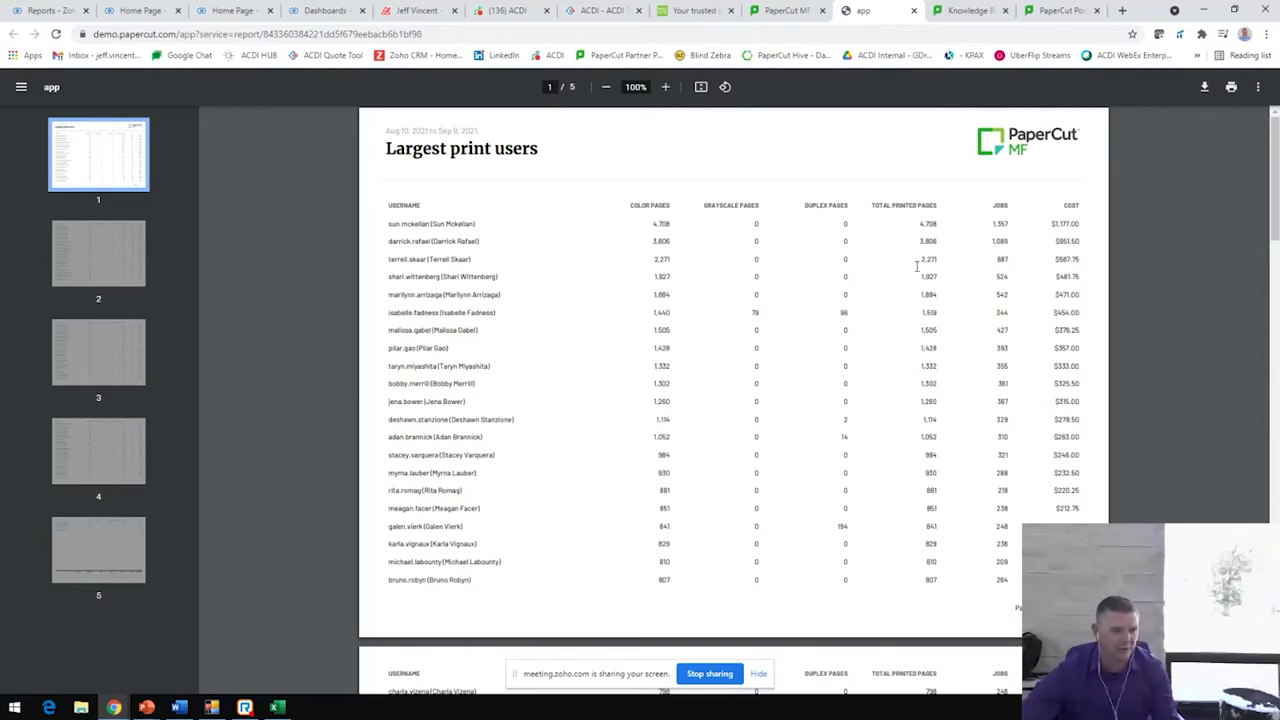
{"action": "left_click", "coordinate": [787, 11]}
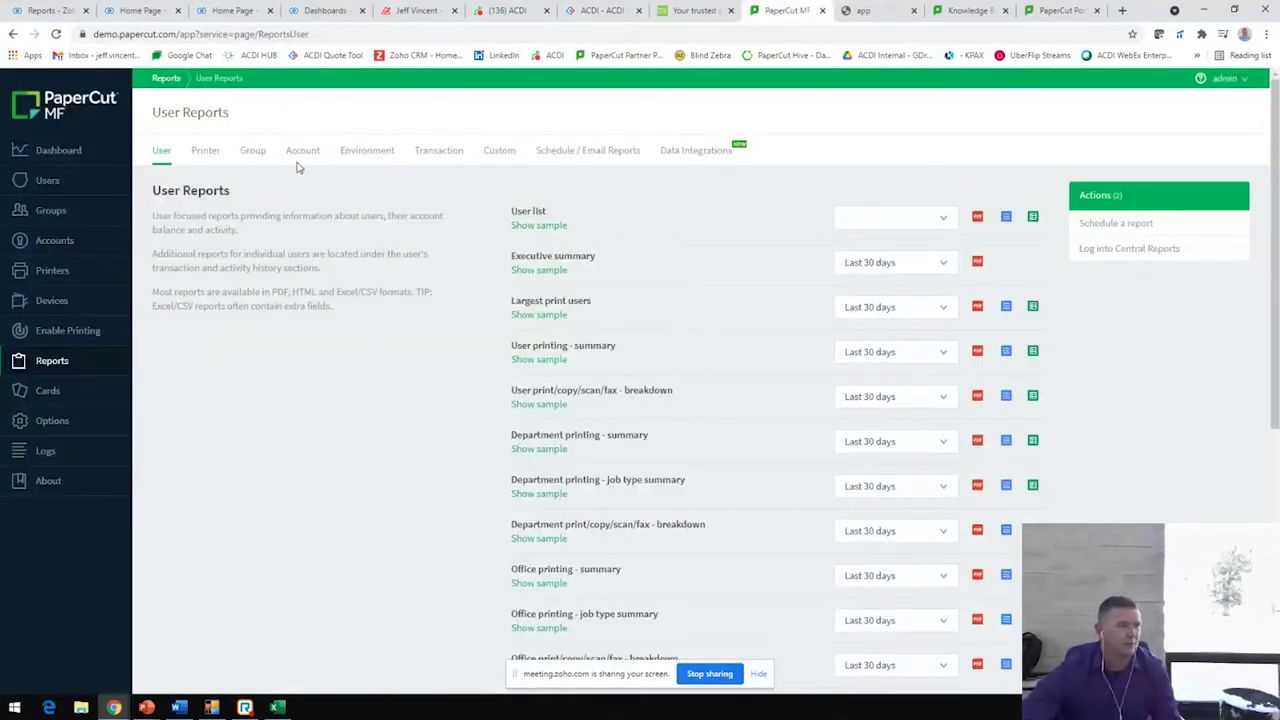
Generate the Busiest printers report for the last 30 days as a PDF, view it and return to the printer reports.
{"action": "left_click", "coordinate": [206, 155]}
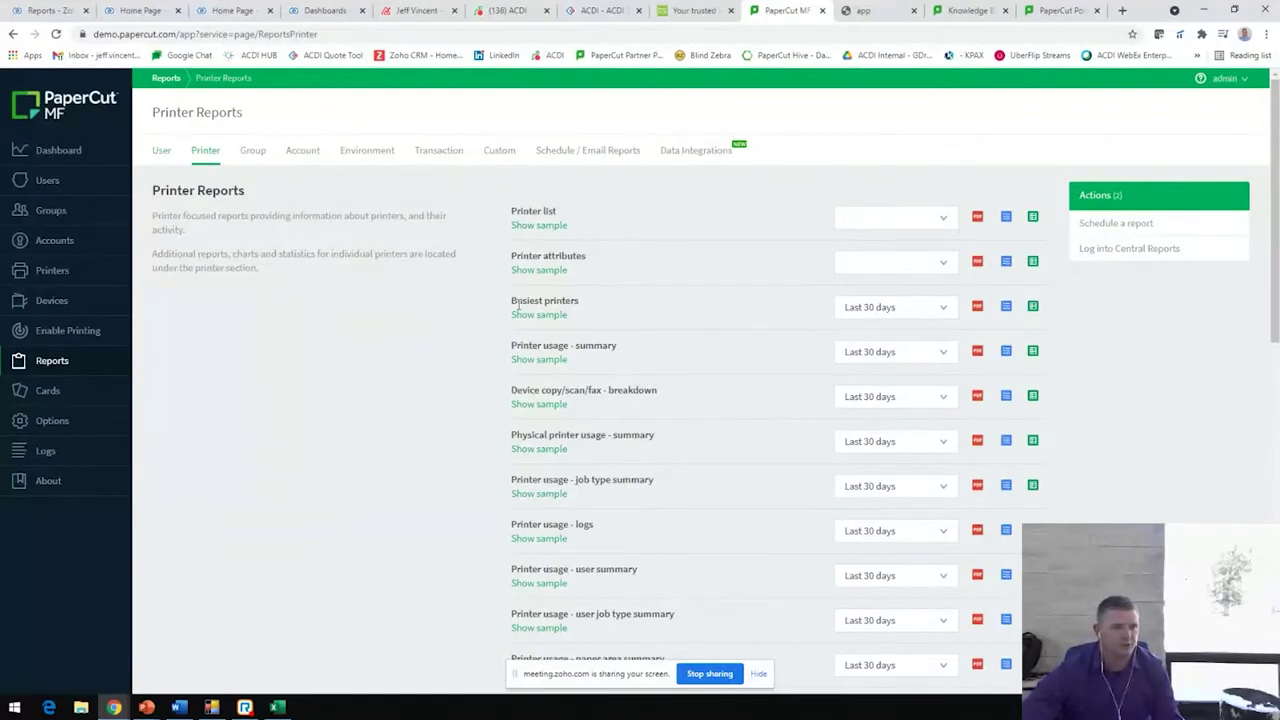
{"action": "left_click", "coordinate": [977, 308]}
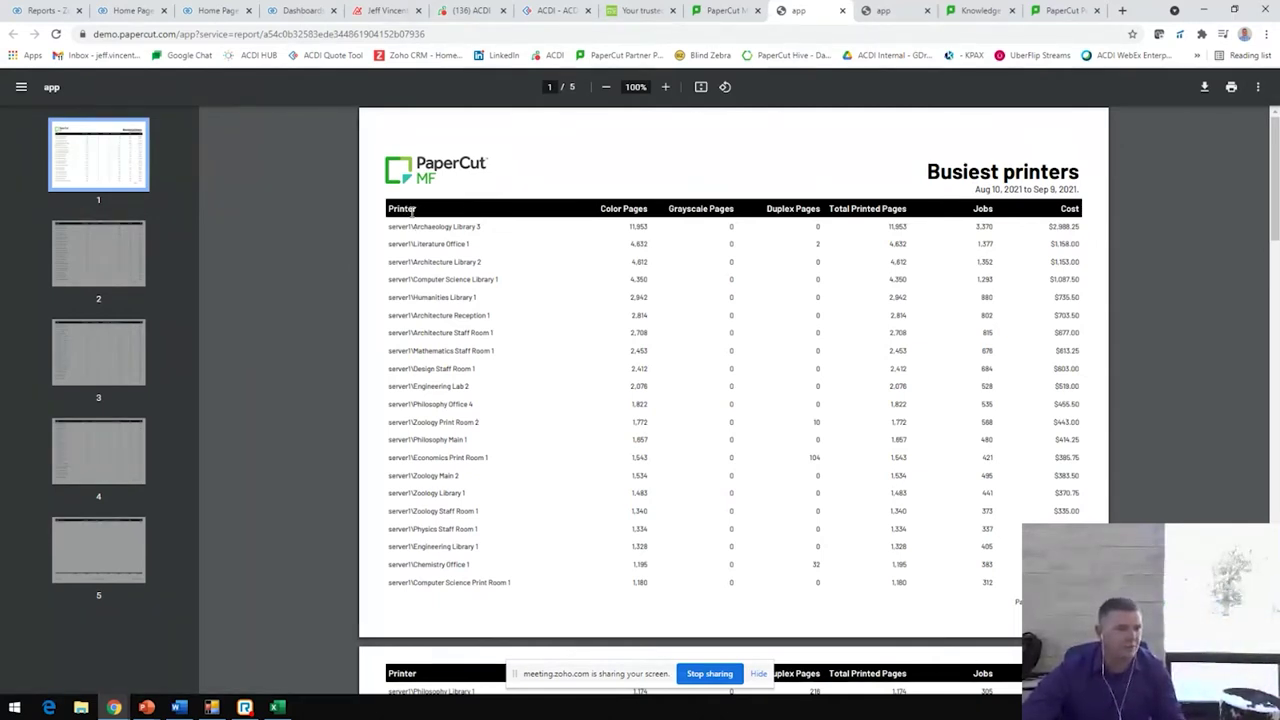
{"action": "left_click", "coordinate": [740, 11]}
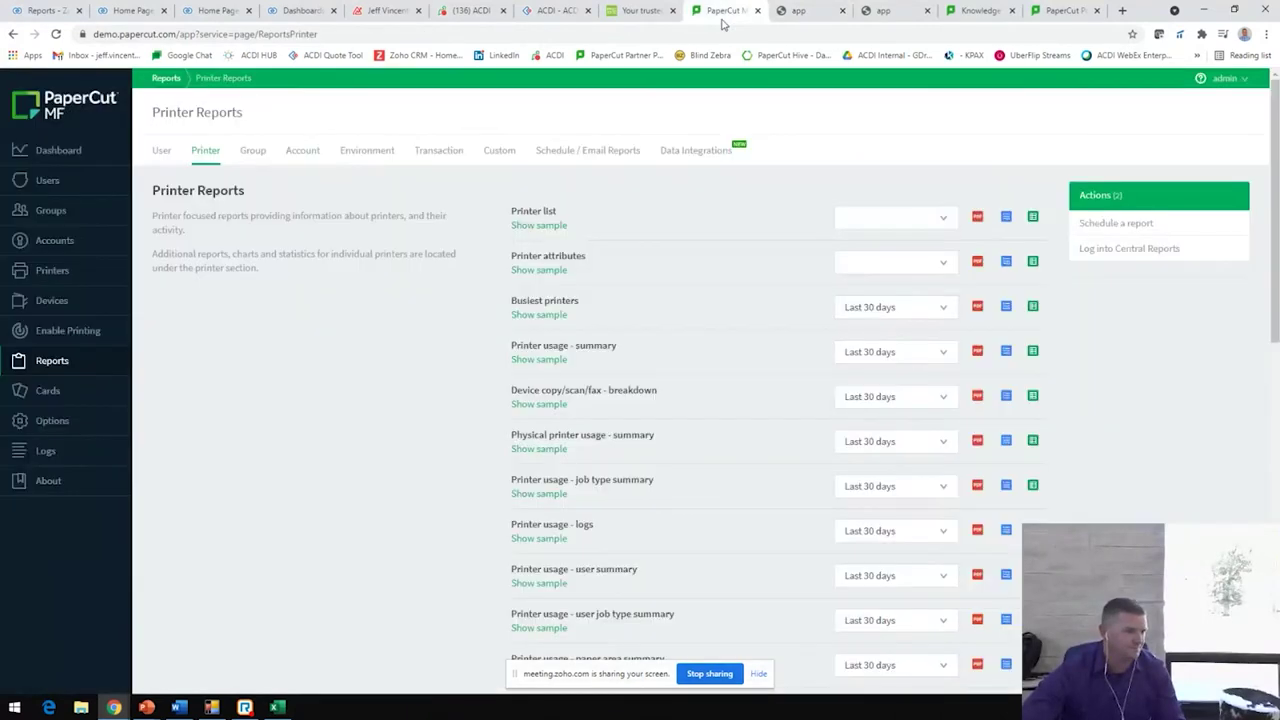
Generate the "User environmental impact - most polluting" report for the last 30 days as a PDF, view it and return to the environment reports.
{"action": "left_click", "coordinate": [371, 154]}
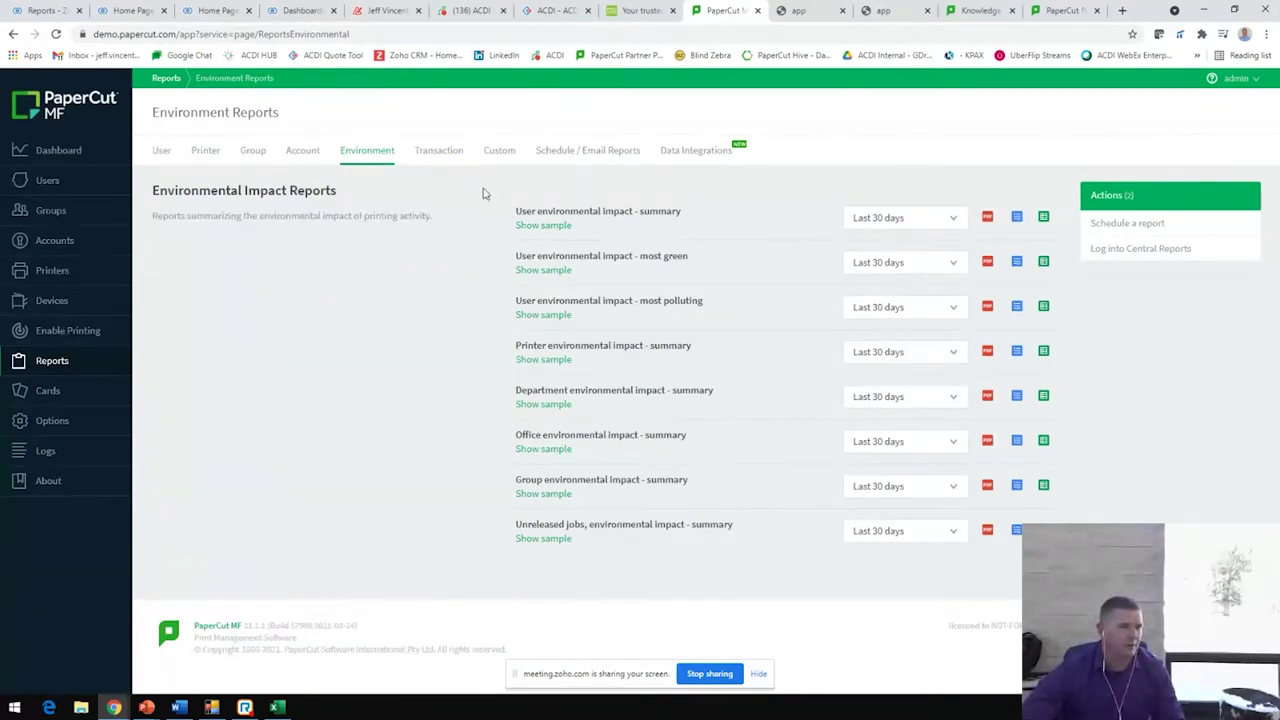
{"action": "left_click", "coordinate": [987, 307]}
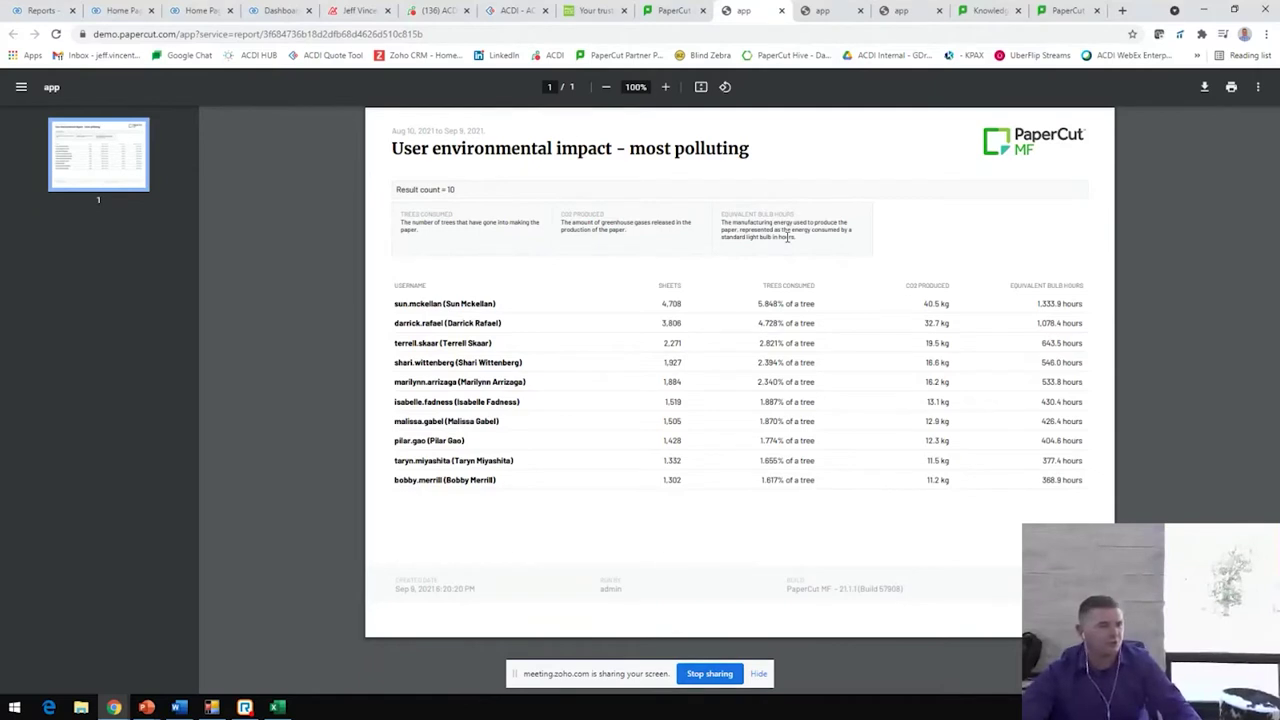
{"action": "left_click", "coordinate": [674, 11]}
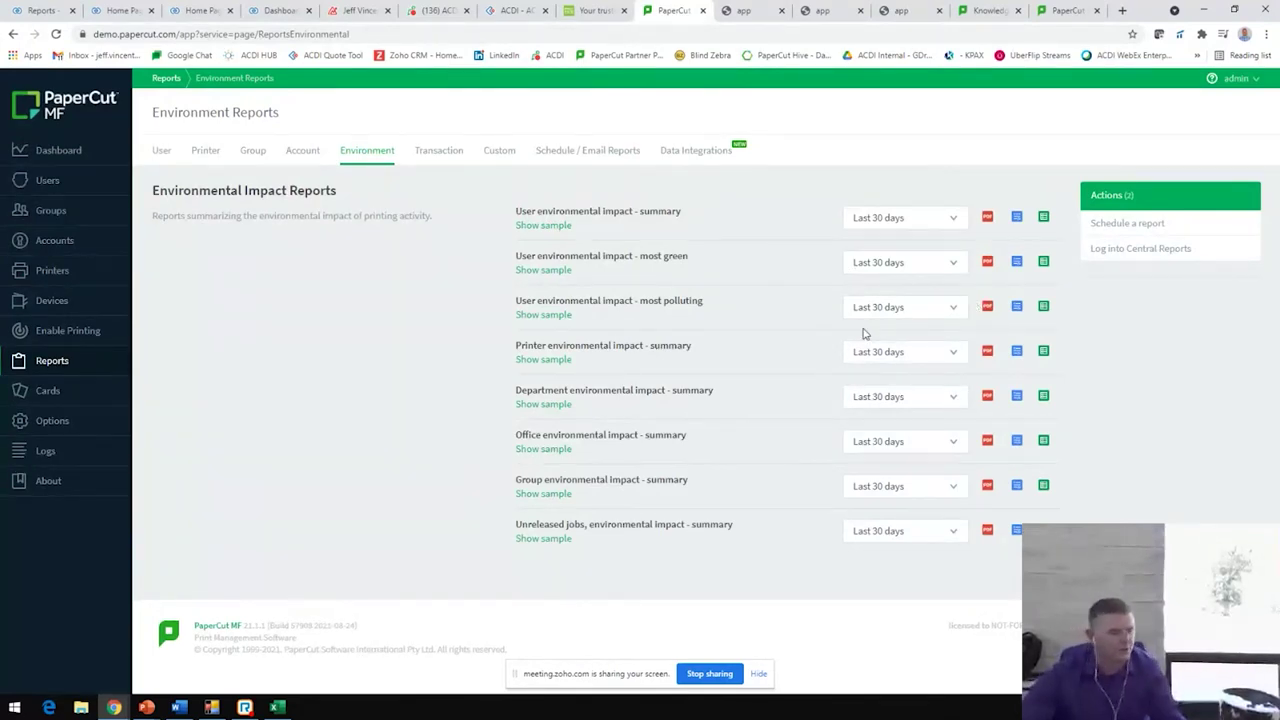
Open the charging settings of the printer server1\Chemistry Library 1 from the printer list.
{"action": "left_click", "coordinate": [61, 281]}
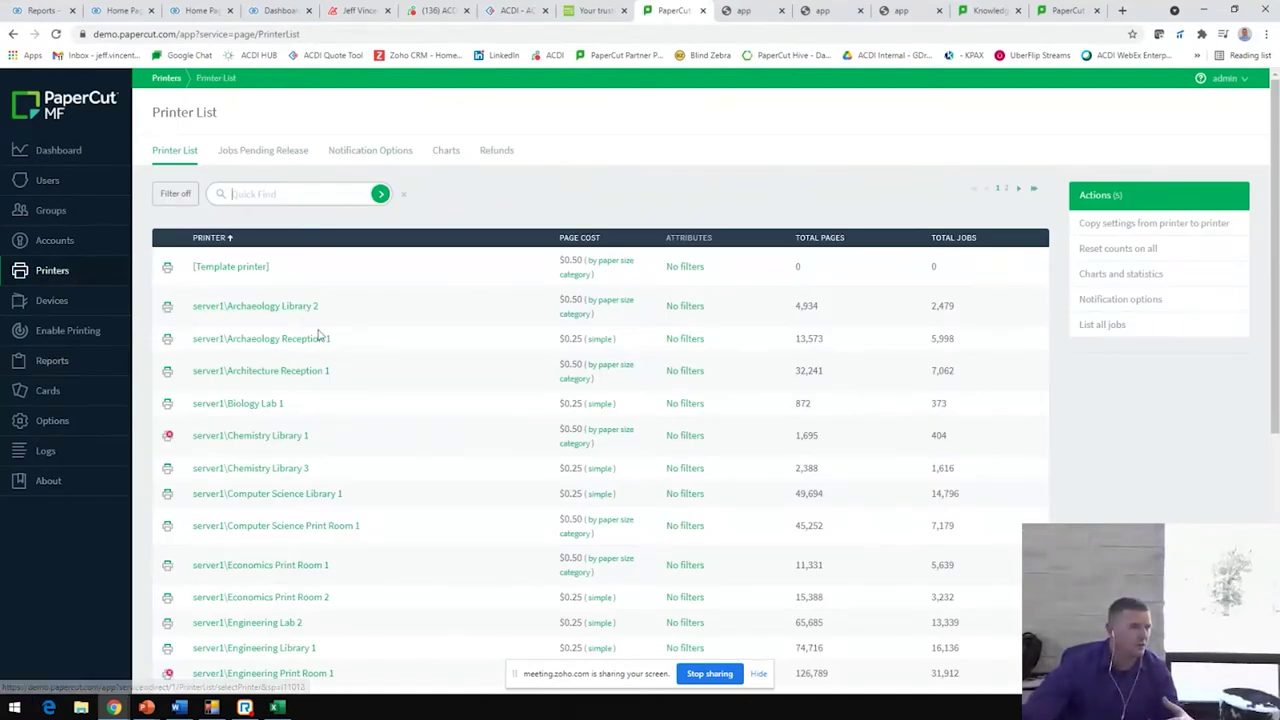
{"action": "left_click", "coordinate": [270, 436]}
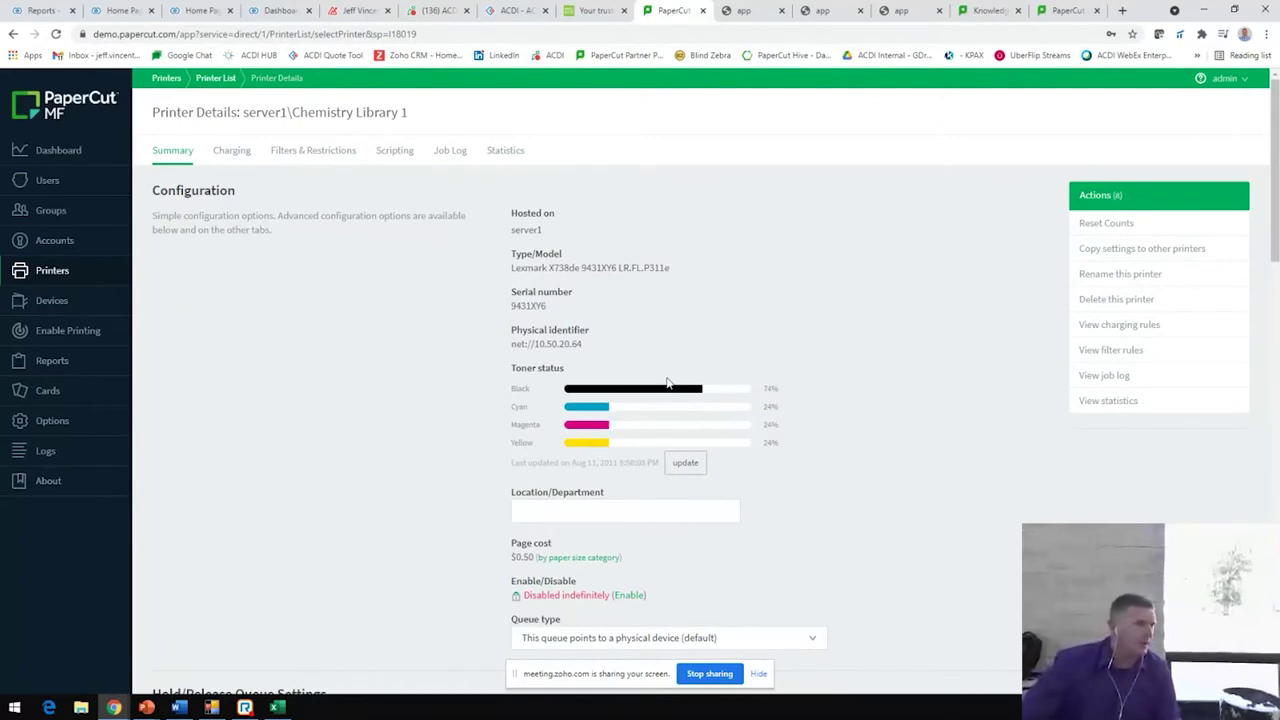
{"action": "left_click", "coordinate": [233, 155]}
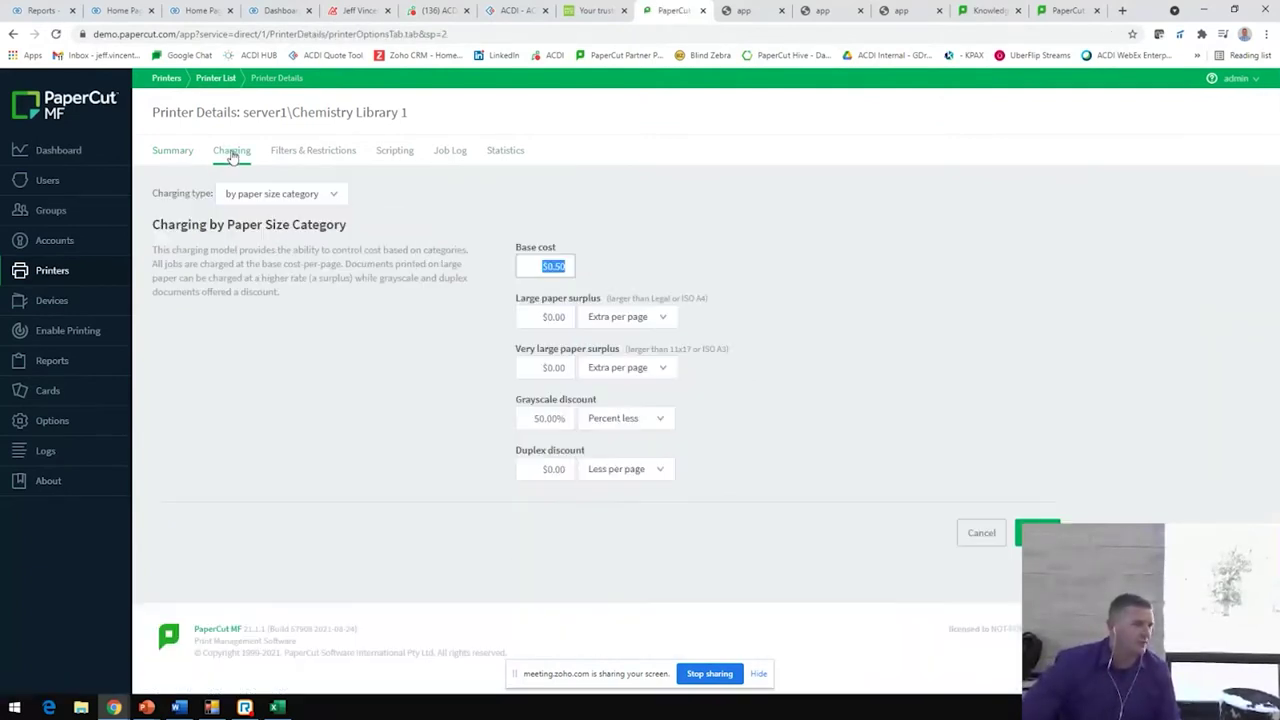
Try the printer's simple and standard charging types, and review the other charging types offered.
{"action": "left_click", "coordinate": [334, 204]}
{"action": "left_click", "coordinate": [272, 212]}
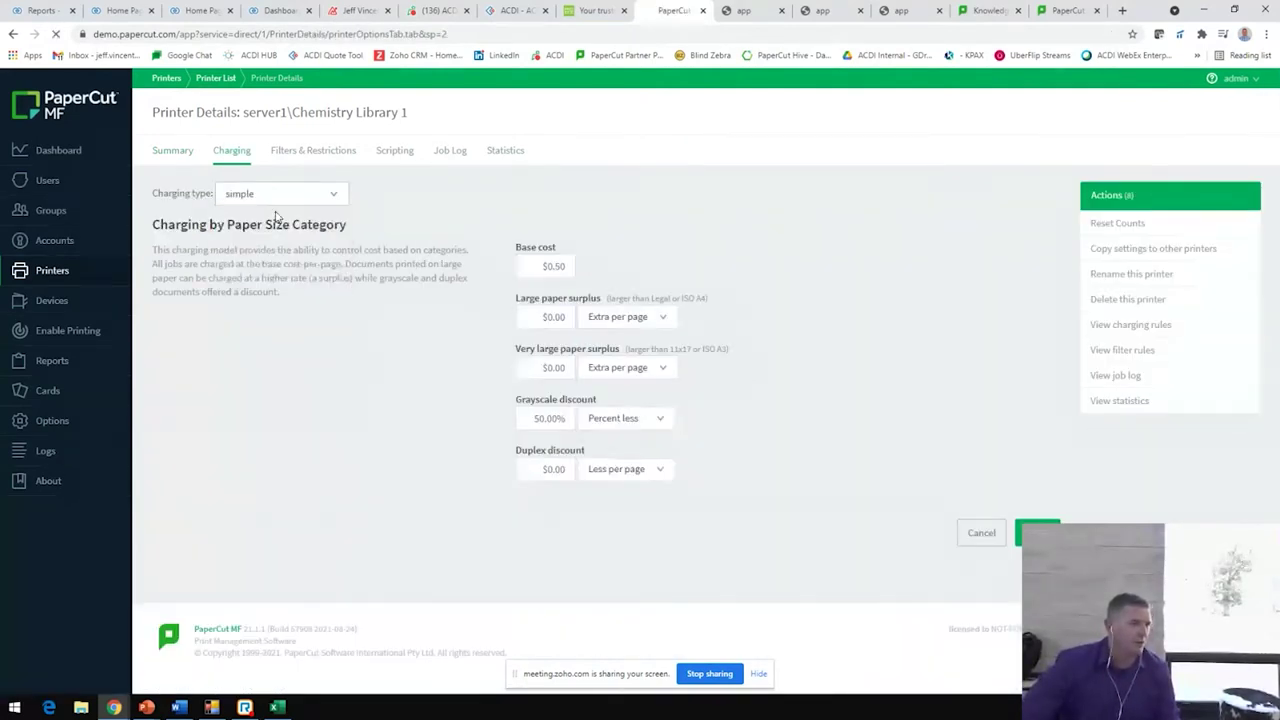
{"action": "left_click", "coordinate": [314, 203]}
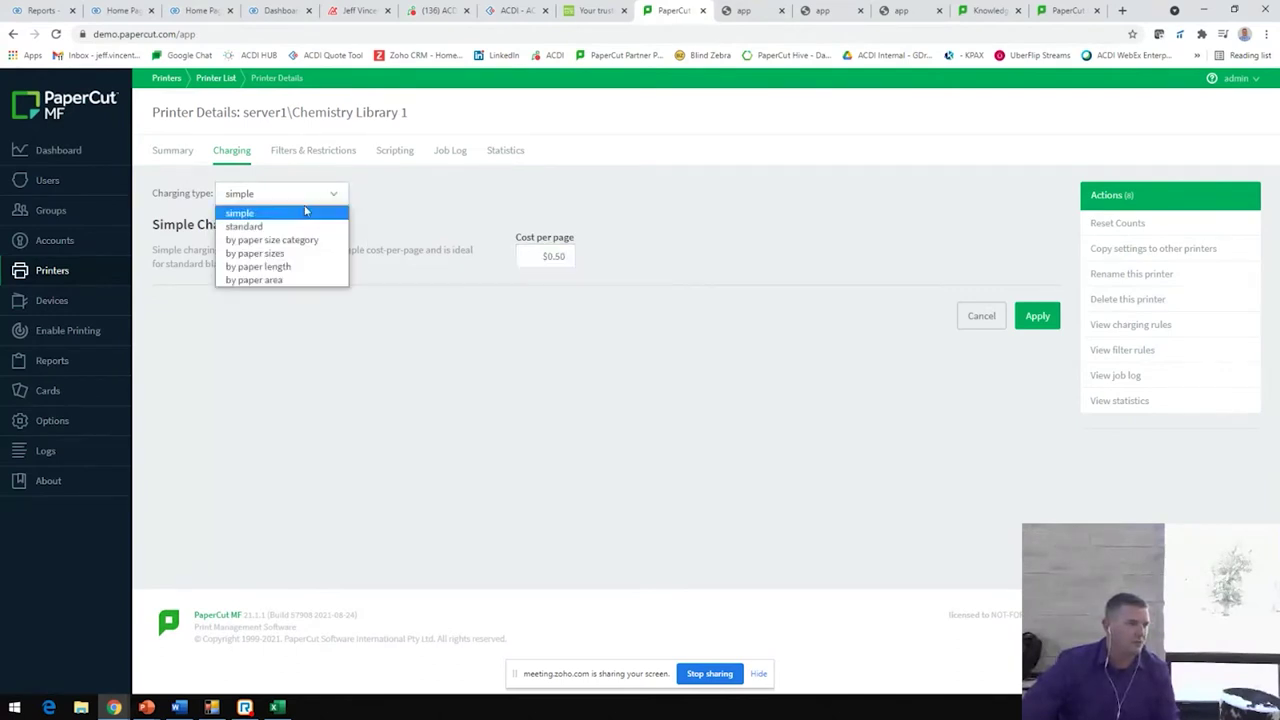
{"action": "left_click", "coordinate": [289, 226]}
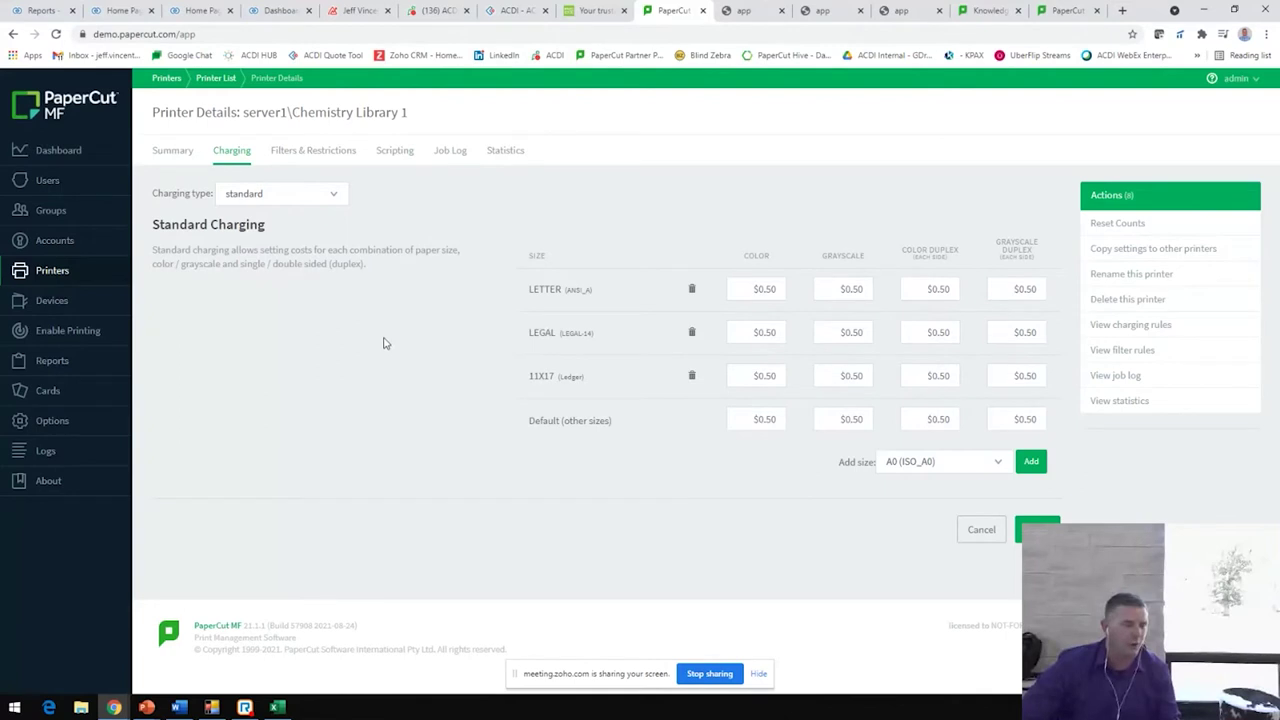
{"action": "left_click", "coordinate": [330, 194]}
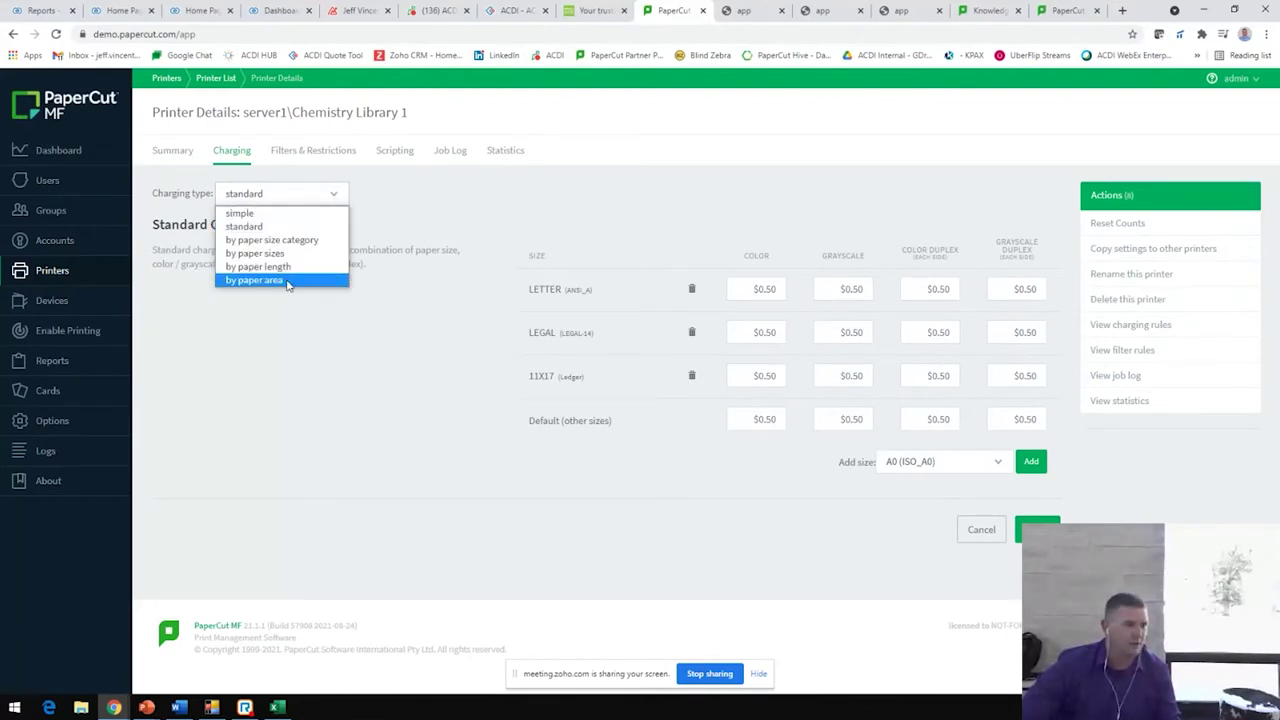
{"action": "left_click", "coordinate": [324, 343]}
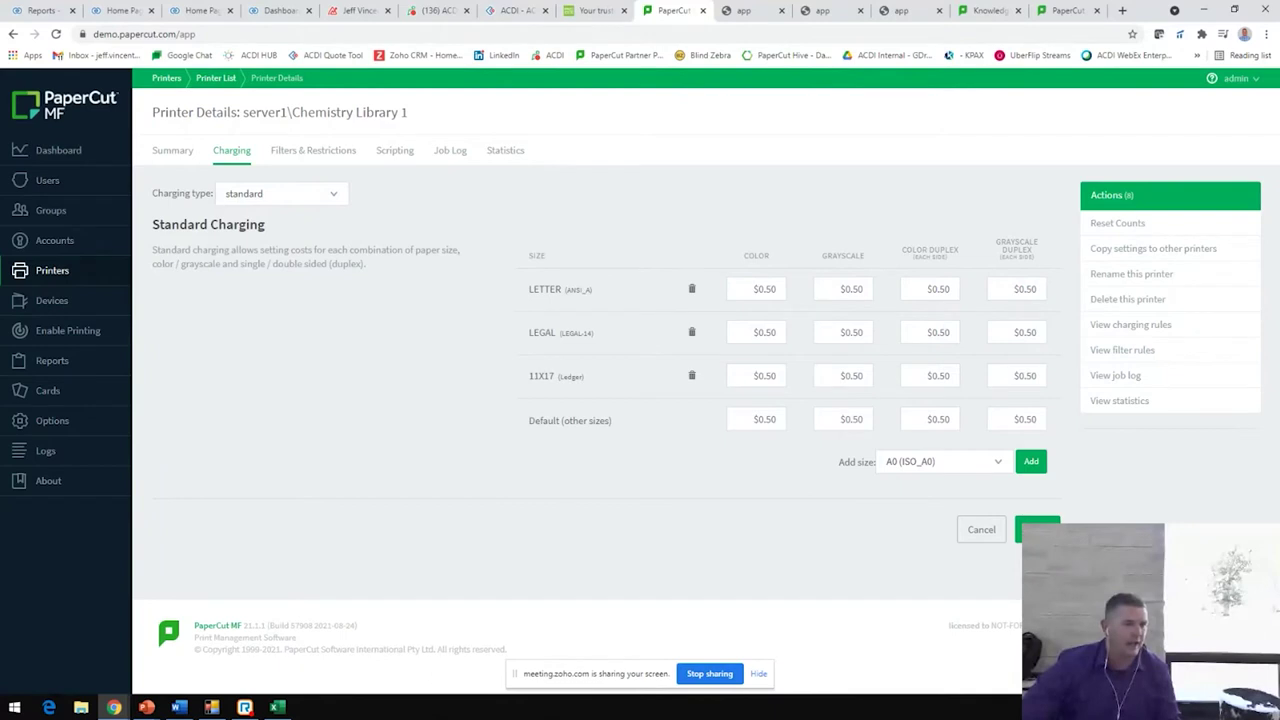
Add the A0 (ISO_A0) paper size to the standard charging table and browse the other sizes that can be added.
{"action": "left_click", "coordinate": [1032, 464]}
{"action": "left_click", "coordinate": [948, 508]}
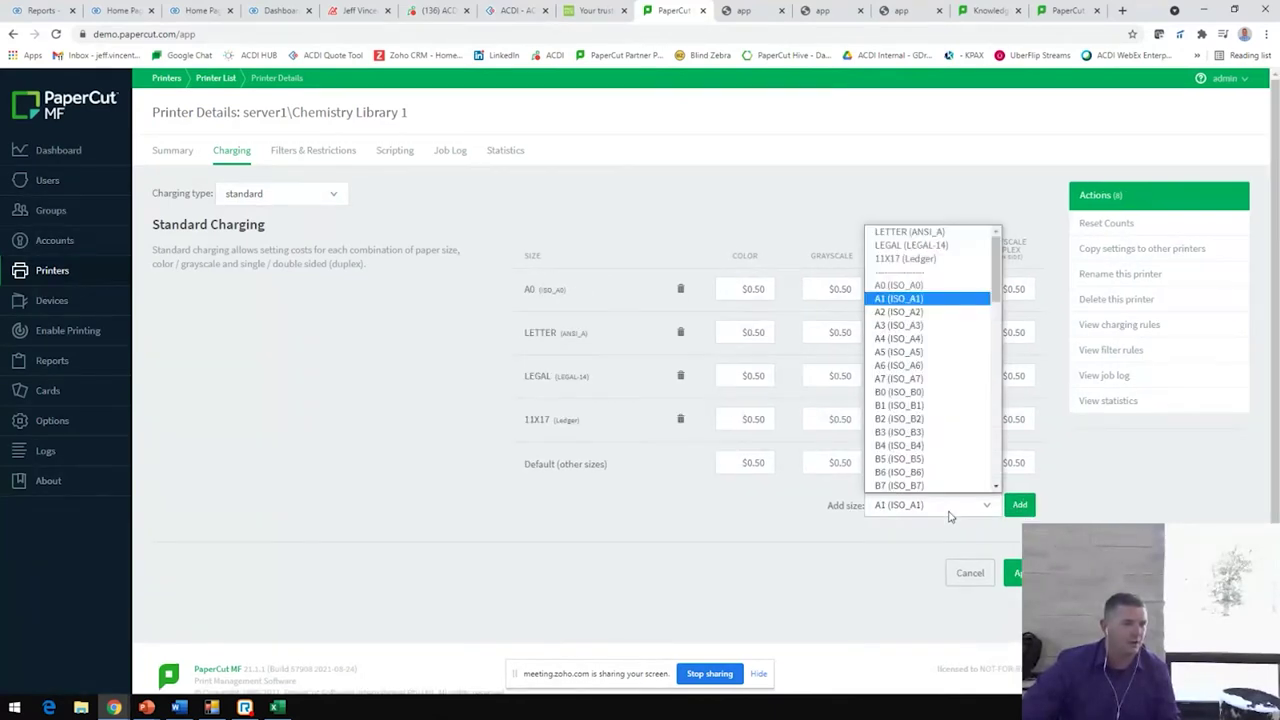
{"action": "scroll", "coordinate": [950, 470], "scroll_direction": "down", "scroll_amount": 5}
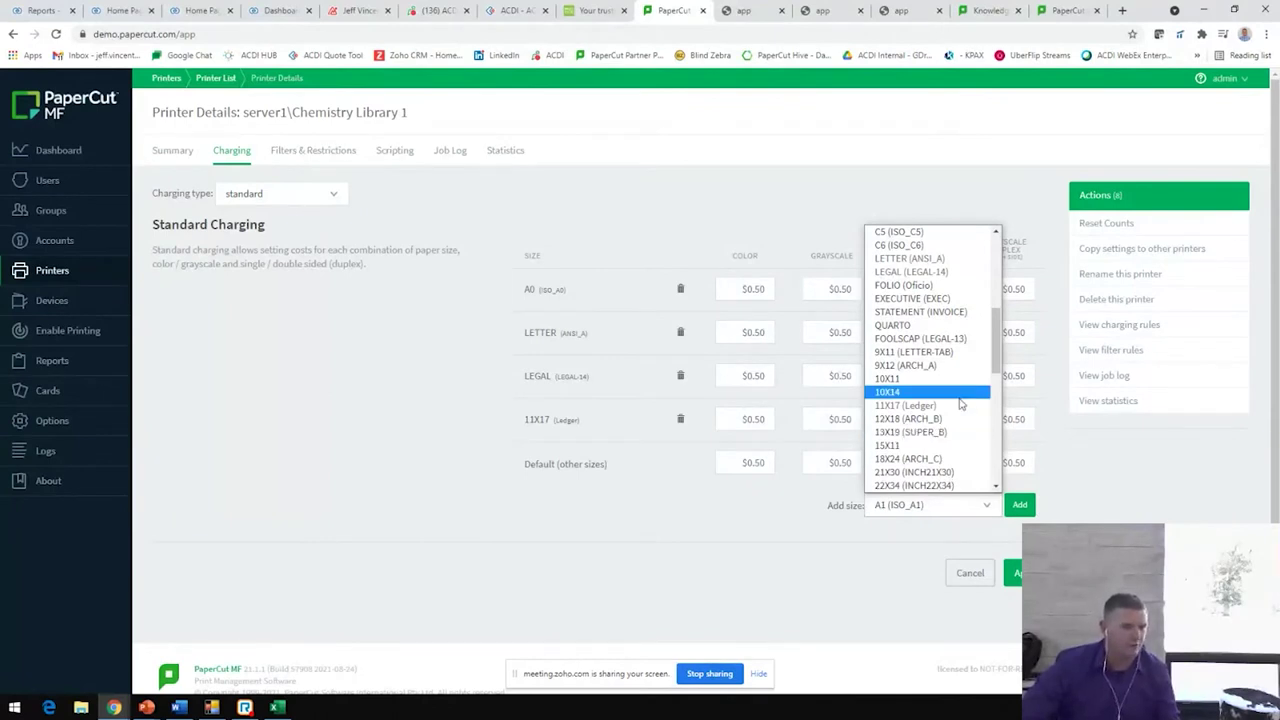
{"action": "scroll", "coordinate": [960, 403], "scroll_direction": "down", "scroll_amount": 2}
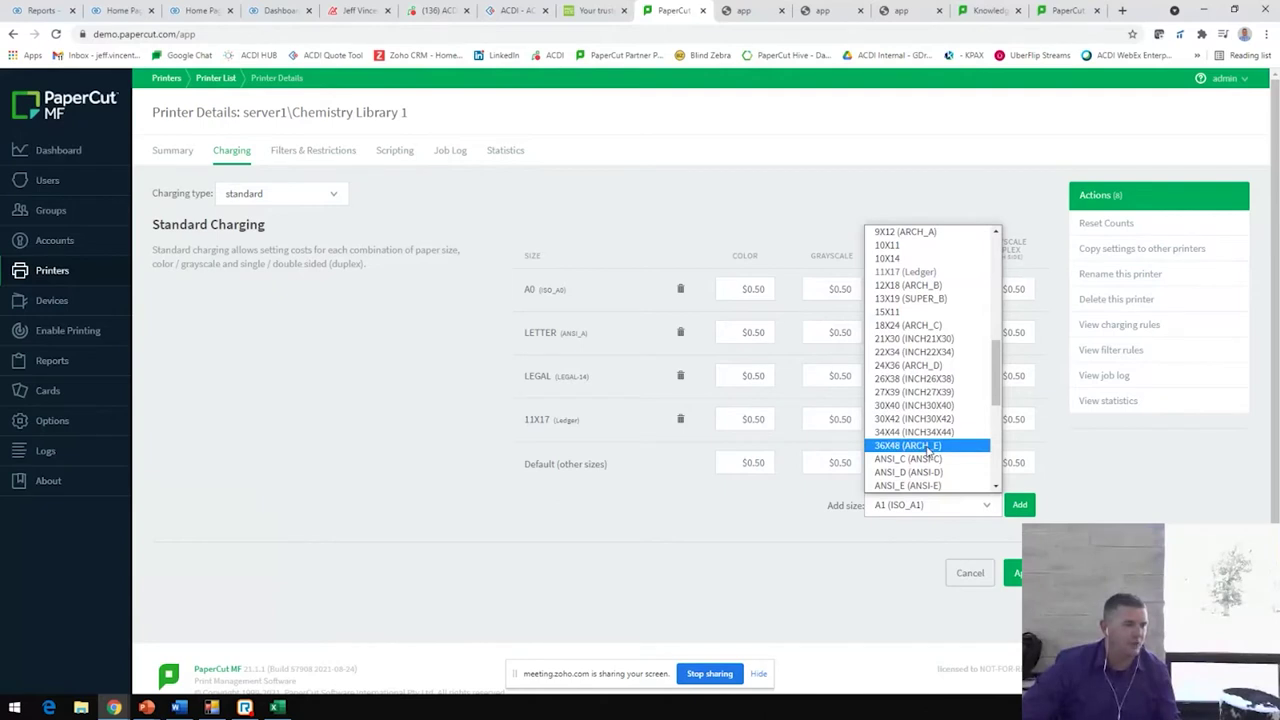
{"action": "left_click", "coordinate": [790, 531]}
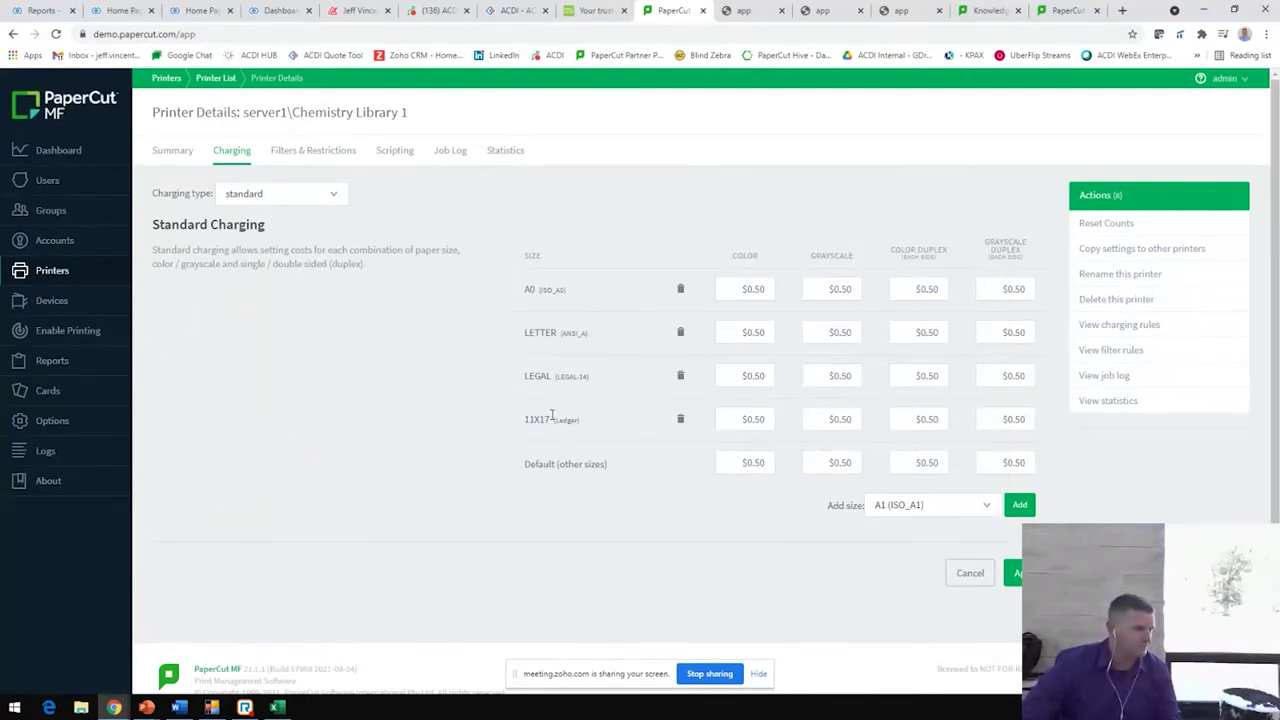
Leave the charging settings without saving and open the printer's Filters & Restrictions.
{"action": "left_click", "coordinate": [296, 156]}
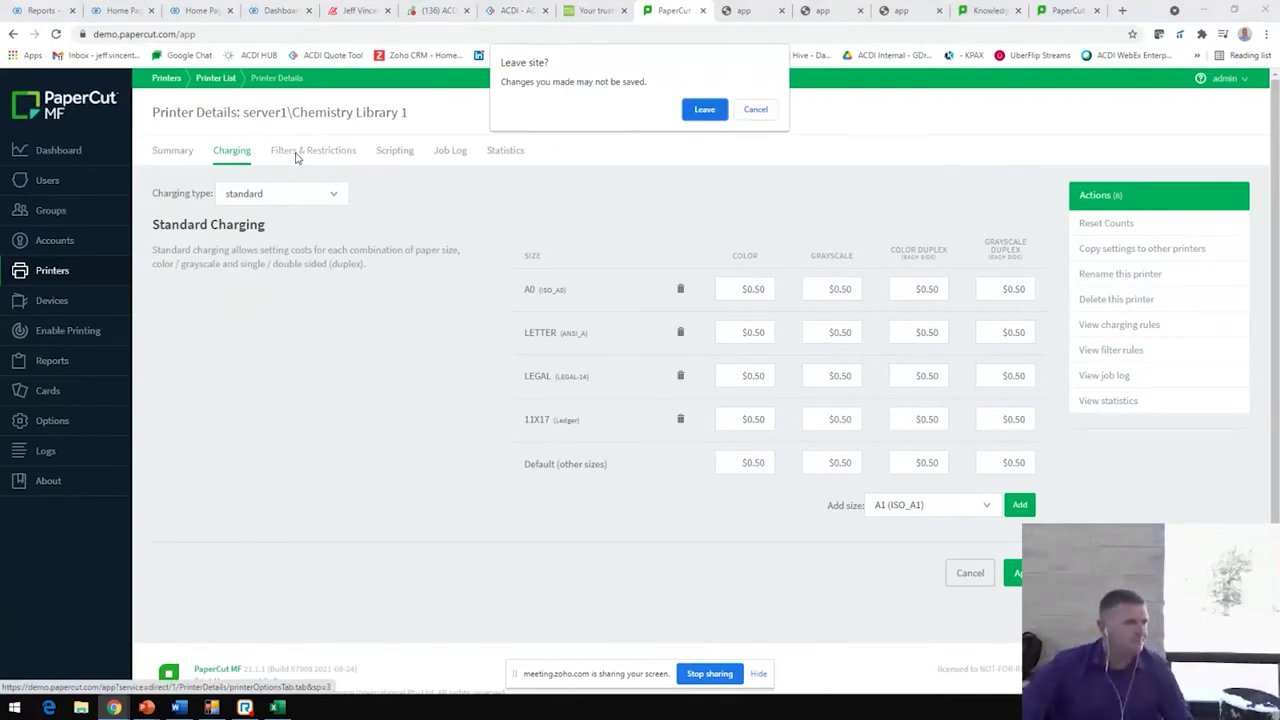
{"action": "left_click", "coordinate": [704, 109]}
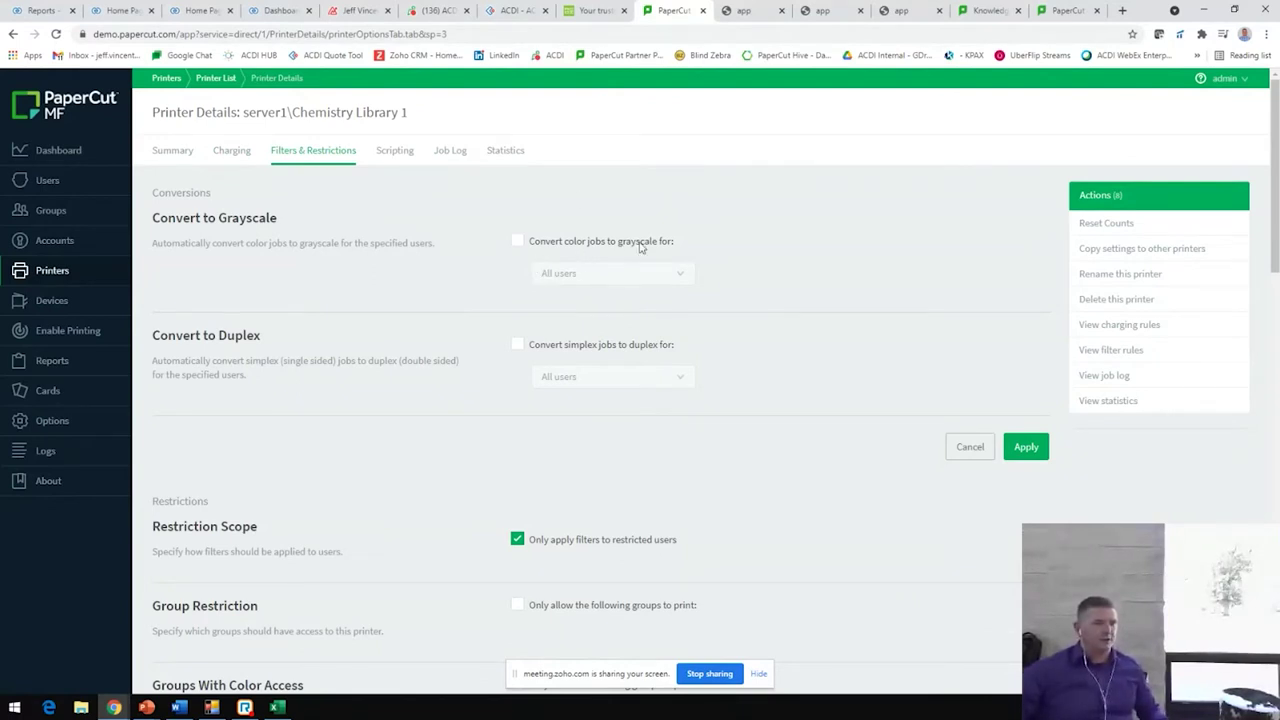
Turn on automatic grayscale conversion of color jobs for users in the Staff group only.
{"action": "left_click", "coordinate": [517, 242]}
{"action": "left_click", "coordinate": [600, 273]}
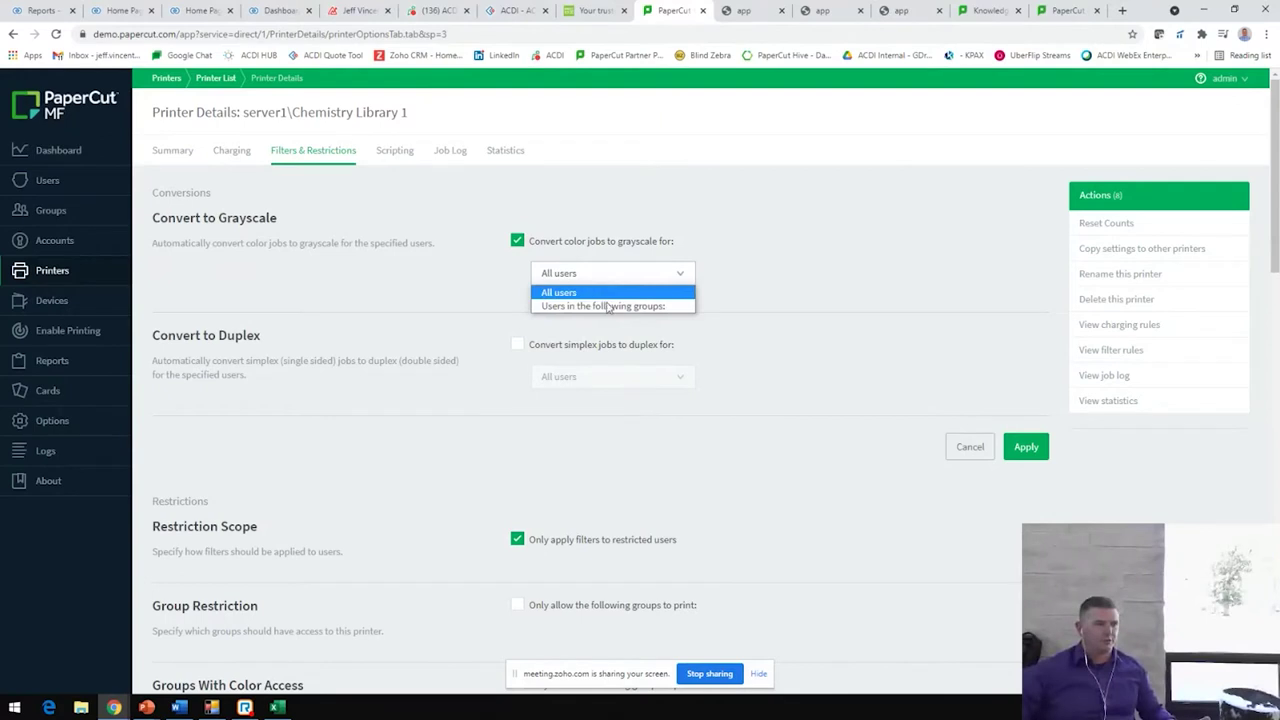
{"action": "left_click", "coordinate": [607, 306]}
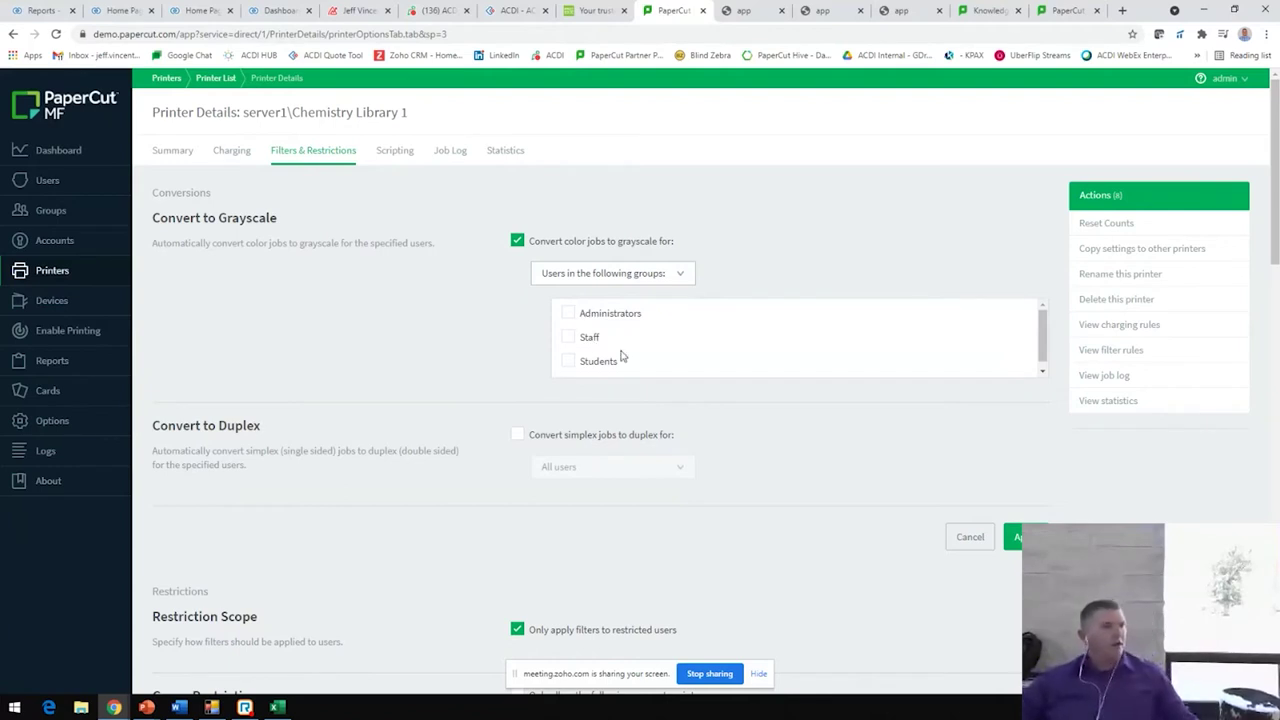
{"action": "left_click", "coordinate": [569, 338]}
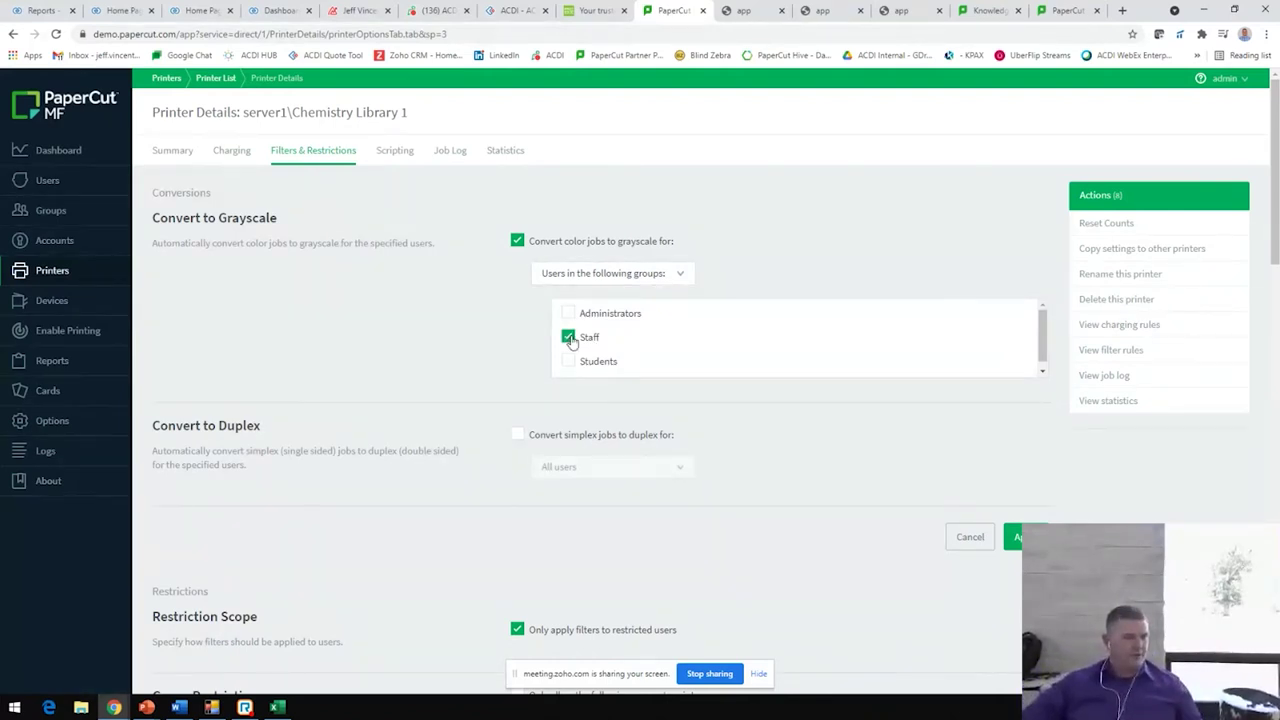
Turn on automatic conversion of simplex jobs to duplex for users in the Students group only.
{"action": "left_click", "coordinate": [516, 437]}
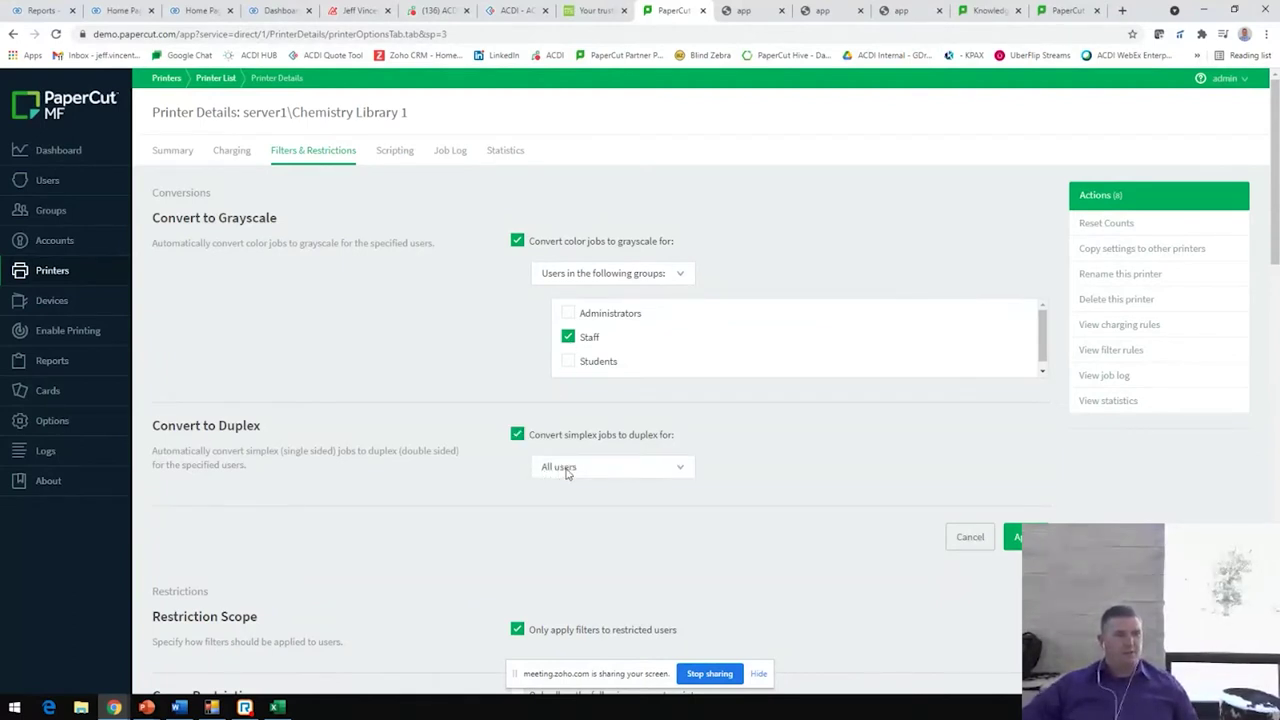
{"action": "left_click", "coordinate": [598, 467]}
{"action": "left_click", "coordinate": [599, 497]}
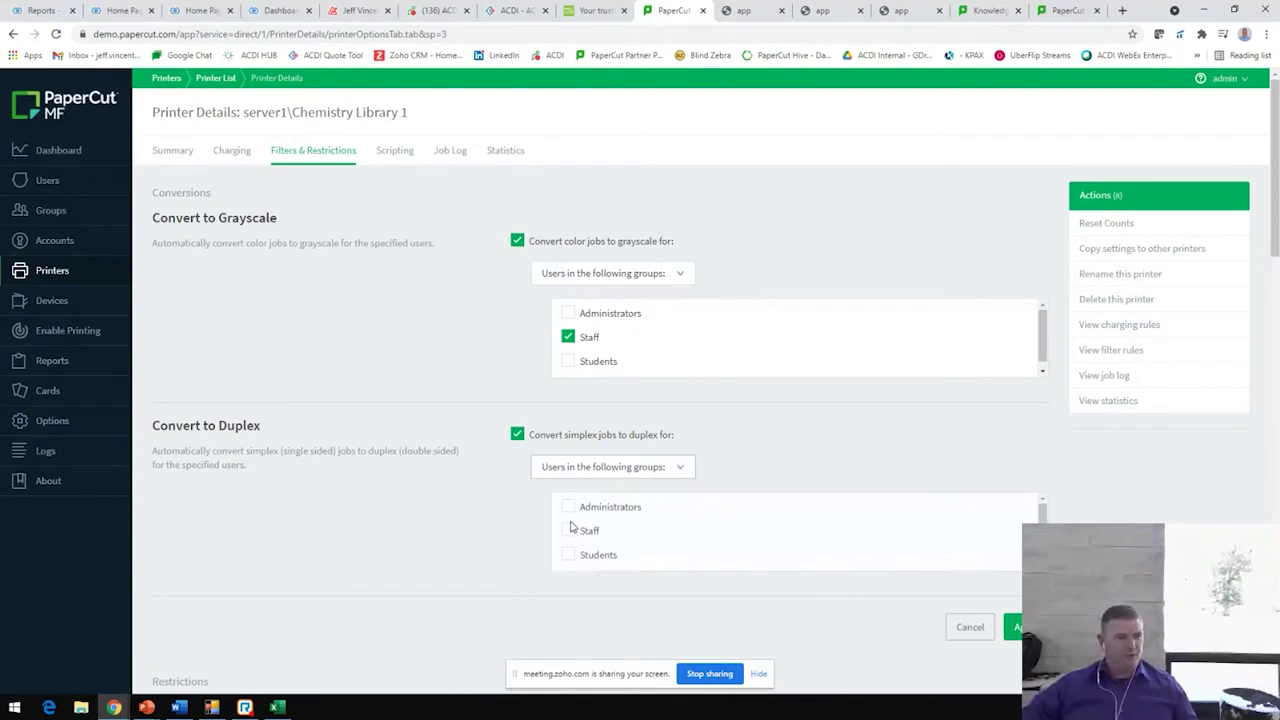
{"action": "left_click", "coordinate": [568, 555]}
Review the printer's restriction filters and deny duplicate documents printed within 60 seconds.
{"action": "scroll", "coordinate": [751, 461], "scroll_direction": "down", "scroll_amount": 2}
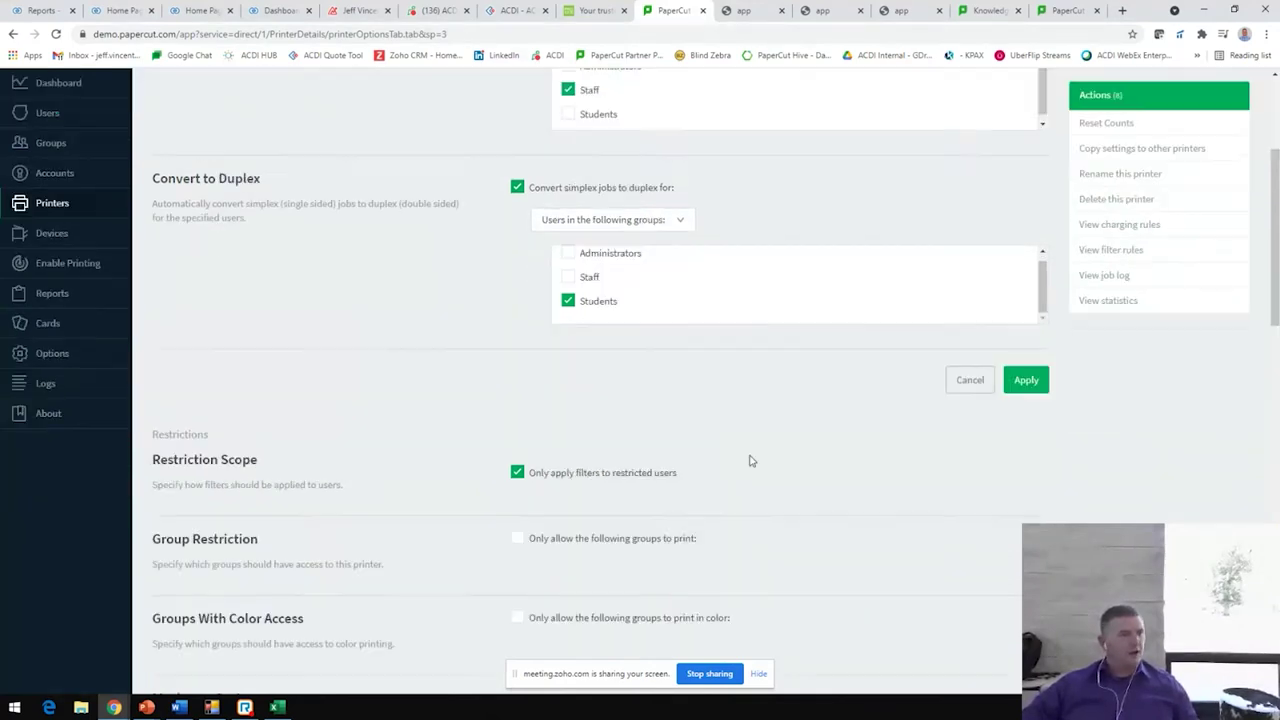
{"action": "scroll", "coordinate": [751, 461], "scroll_direction": "down", "scroll_amount": 2}
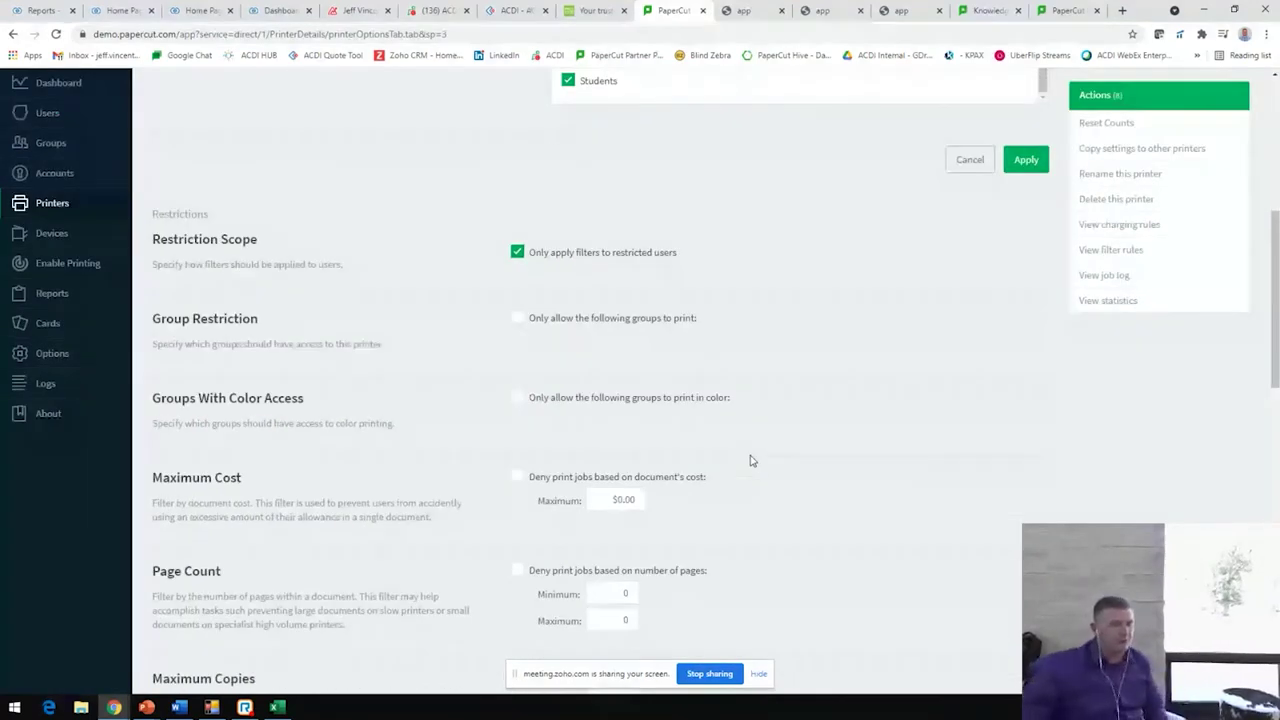
{"action": "scroll", "coordinate": [760, 480], "scroll_direction": "down", "scroll_amount": 1}
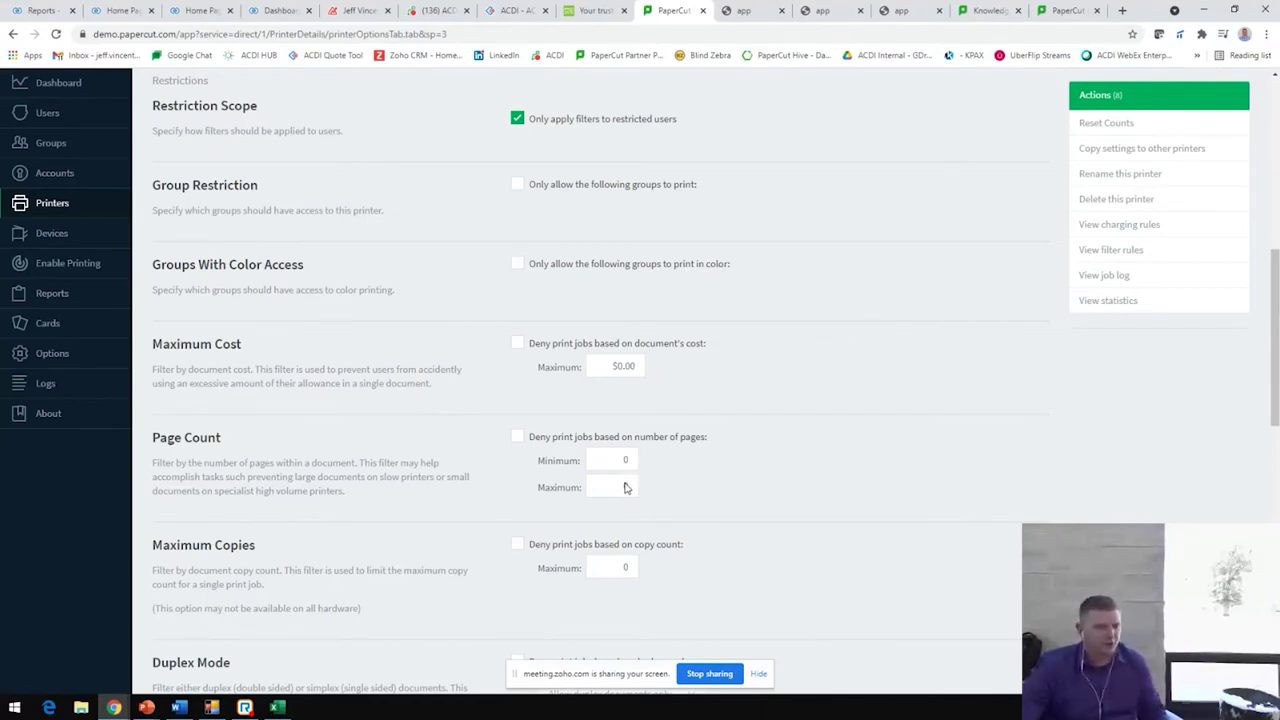
{"action": "scroll", "coordinate": [757, 489], "scroll_direction": "down", "scroll_amount": 3}
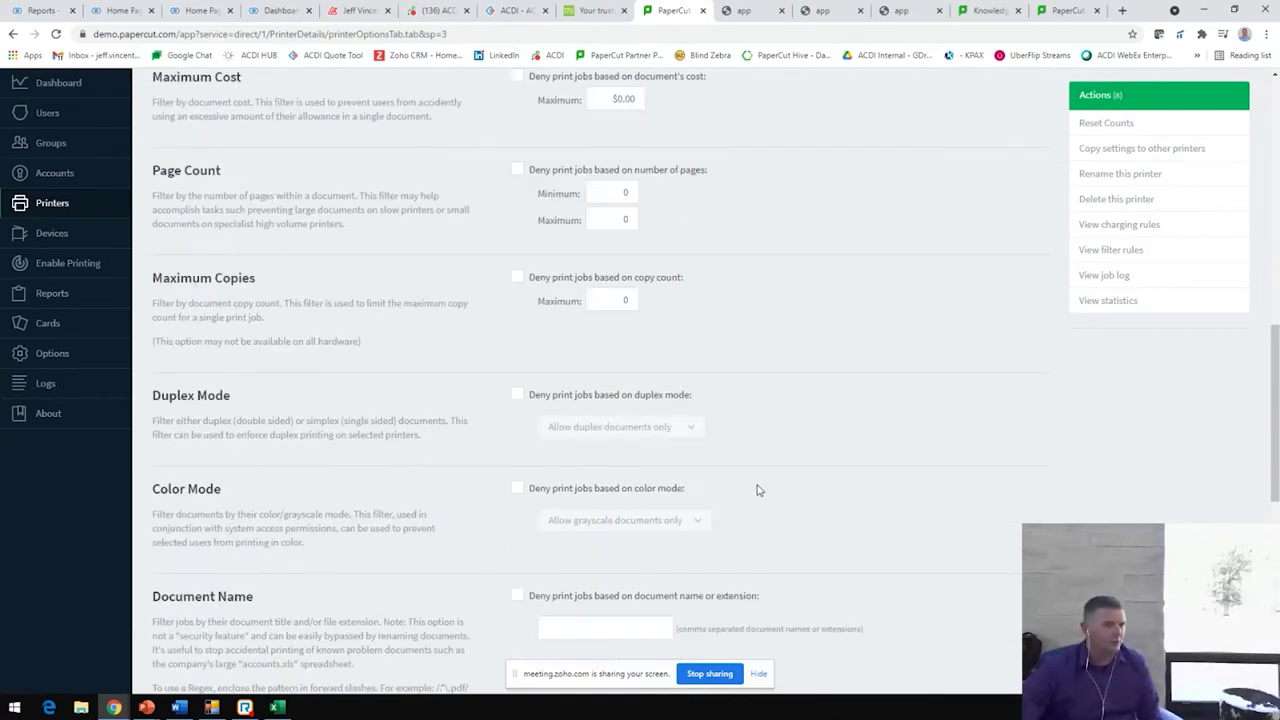
{"action": "scroll", "coordinate": [757, 489], "scroll_direction": "down", "scroll_amount": 5}
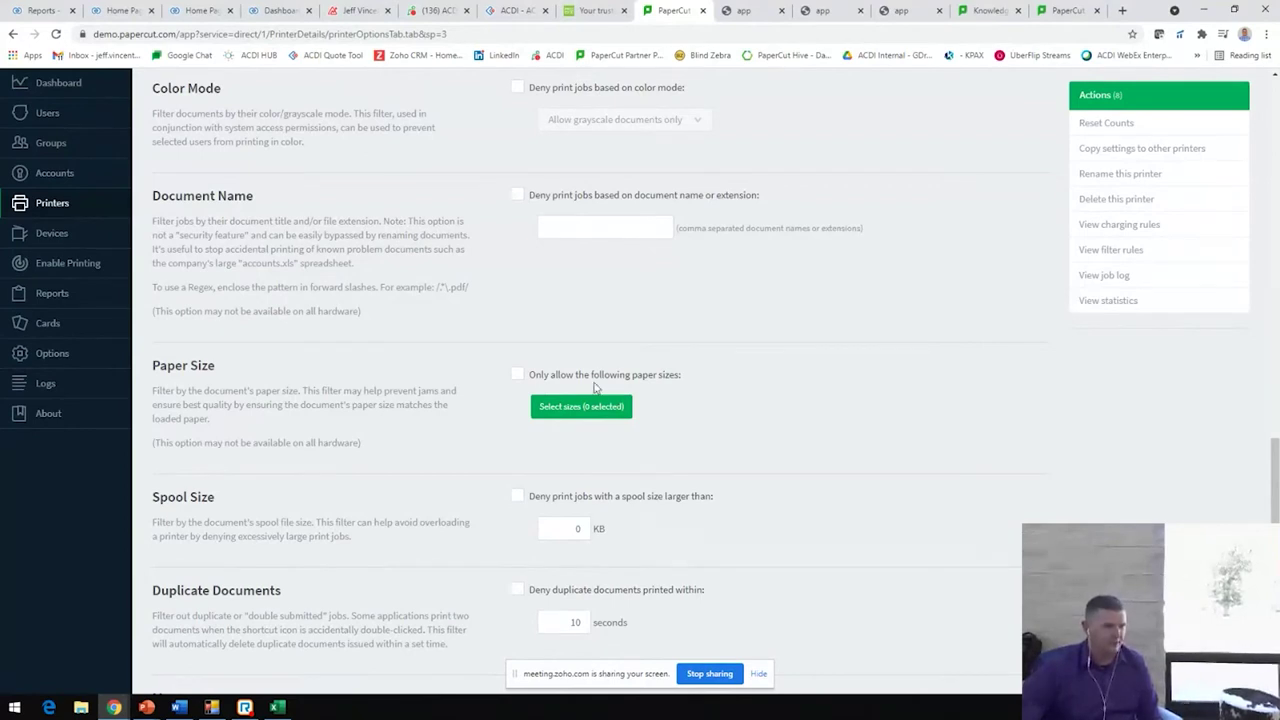
{"action": "scroll", "coordinate": [680, 485], "scroll_direction": "down", "scroll_amount": 2}
{"action": "scroll", "coordinate": [700, 474], "scroll_direction": "down", "scroll_amount": 1}
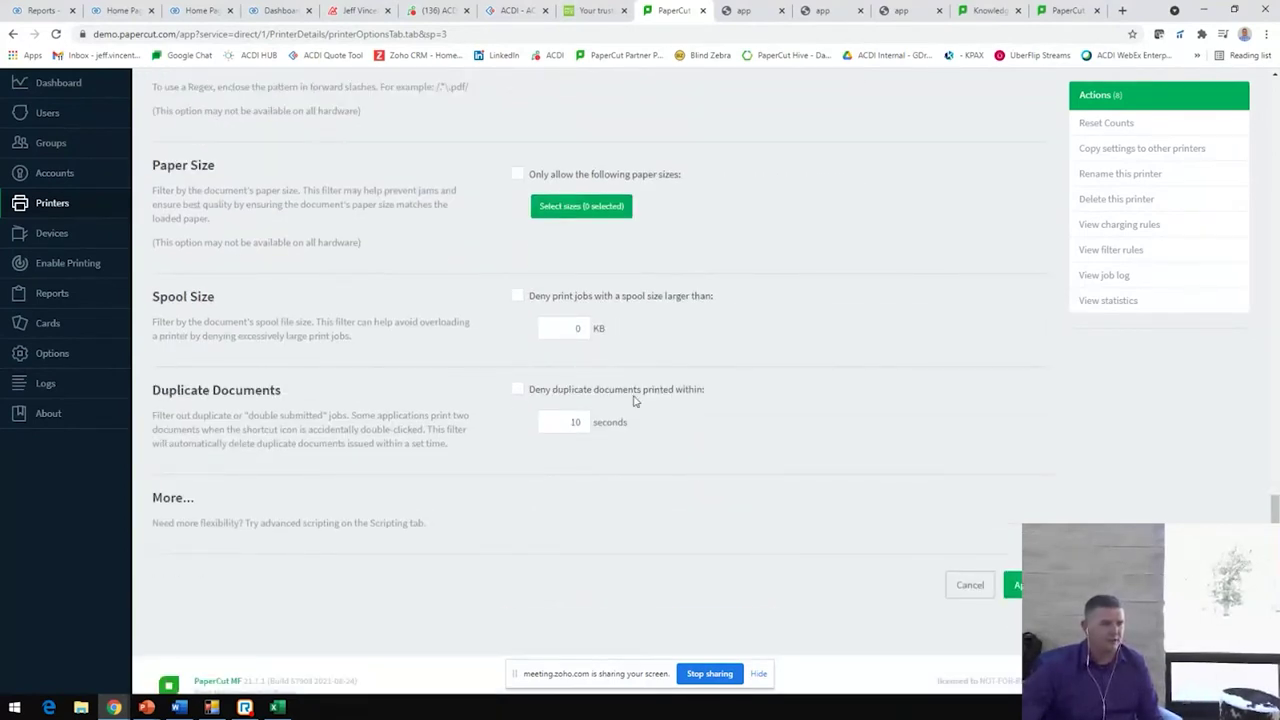
{"action": "left_click", "coordinate": [517, 389]}
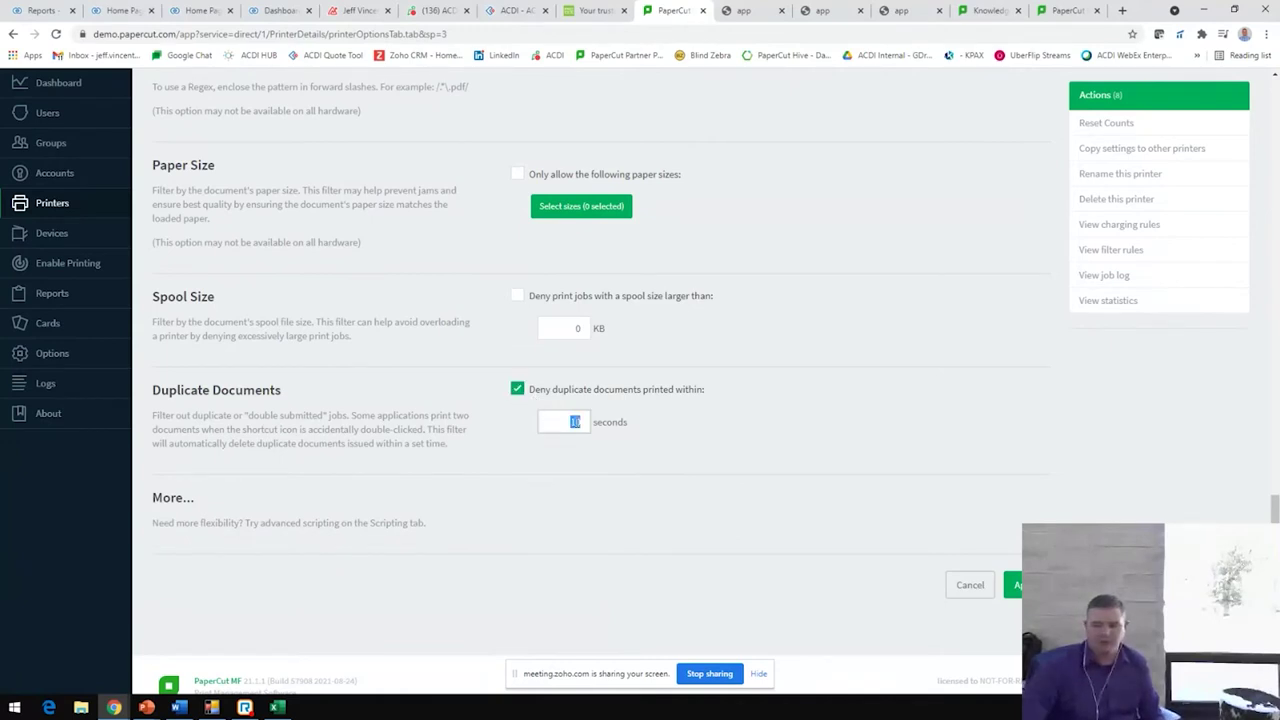
{"action": "type", "text": "60"}
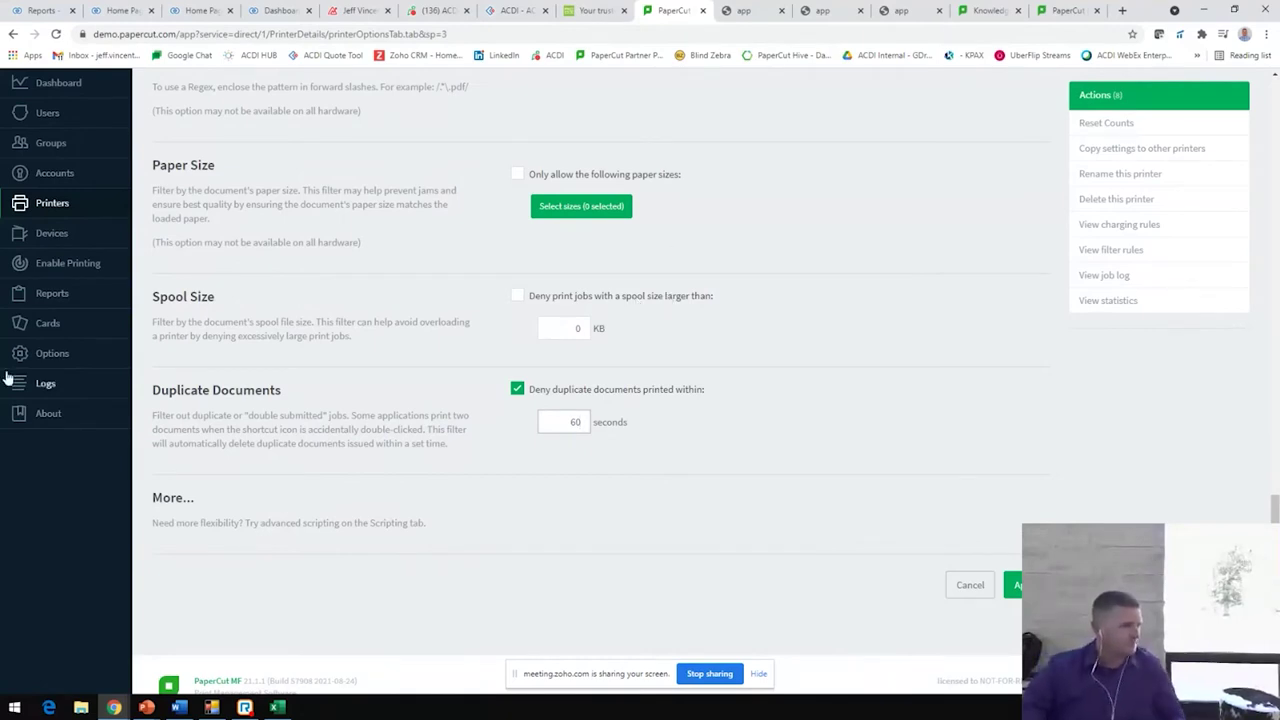
Leave the filters and restrictions without applying them and open the printer's advanced scripting page.
{"action": "scroll", "coordinate": [175, 288], "scroll_direction": "up", "scroll_amount": 2}
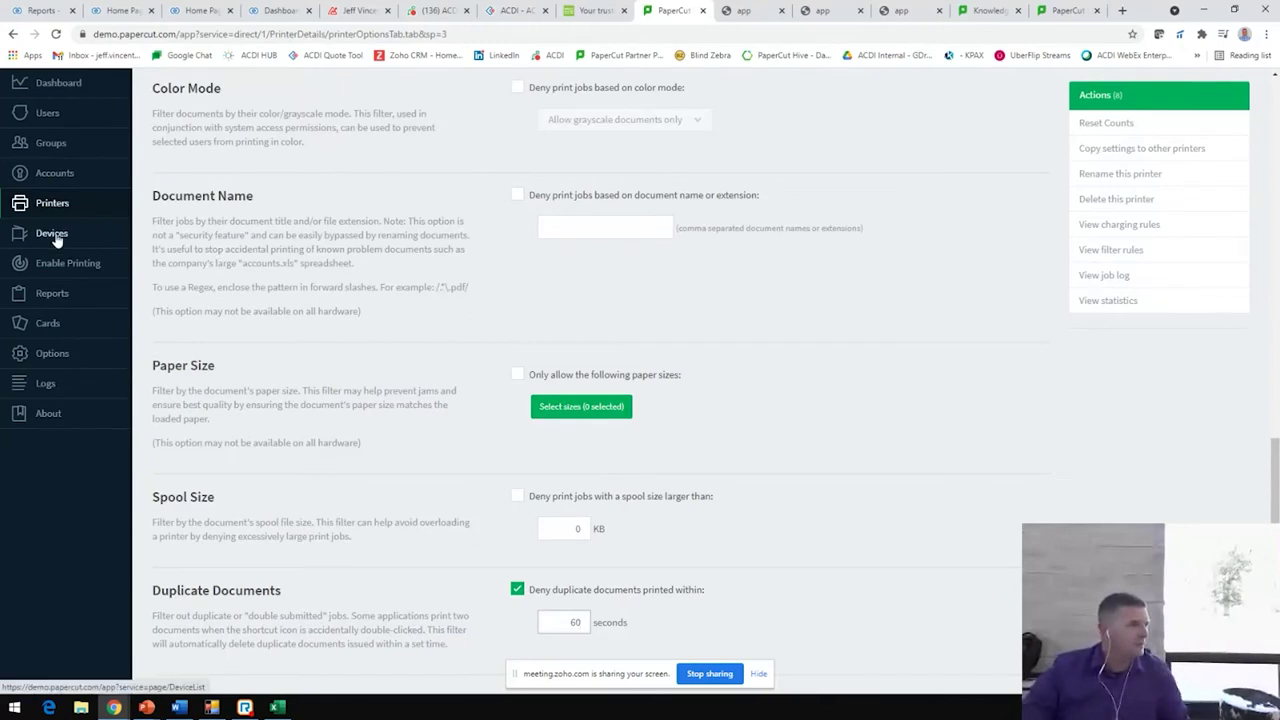
{"action": "scroll", "coordinate": [270, 280], "scroll_direction": "up", "scroll_amount": 3}
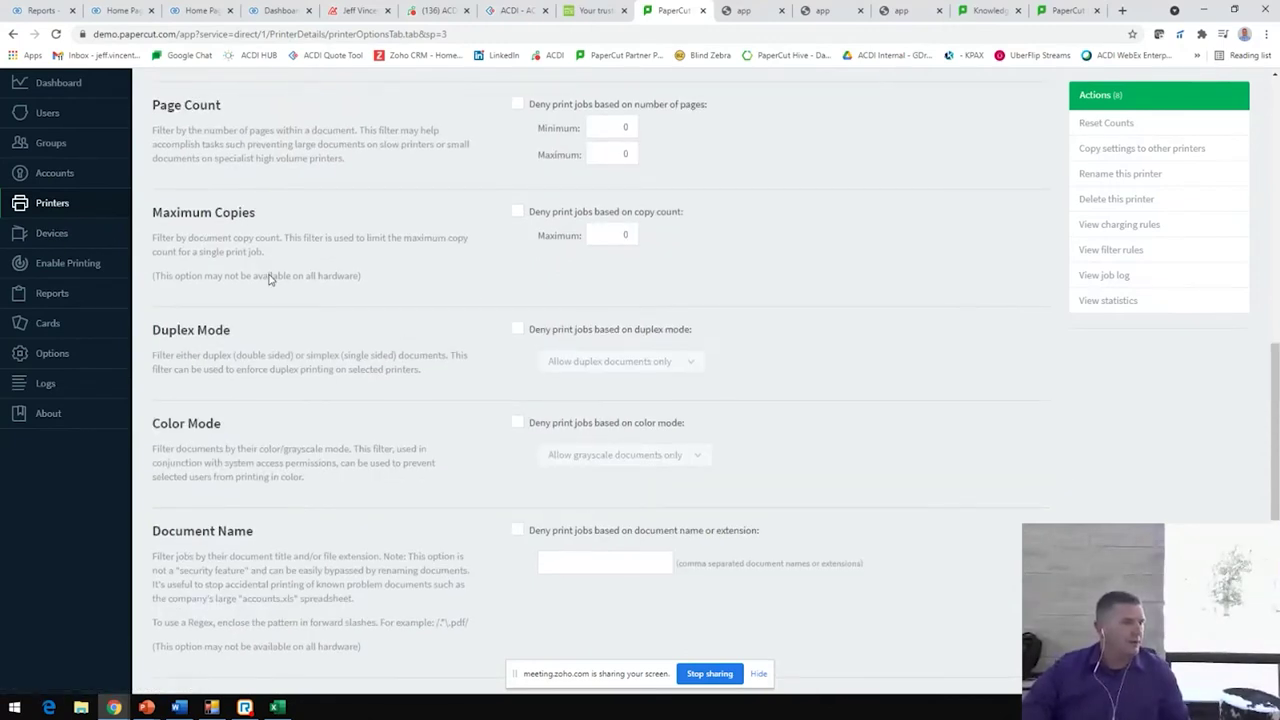
{"action": "scroll", "coordinate": [268, 279], "scroll_direction": "up", "scroll_amount": 6}
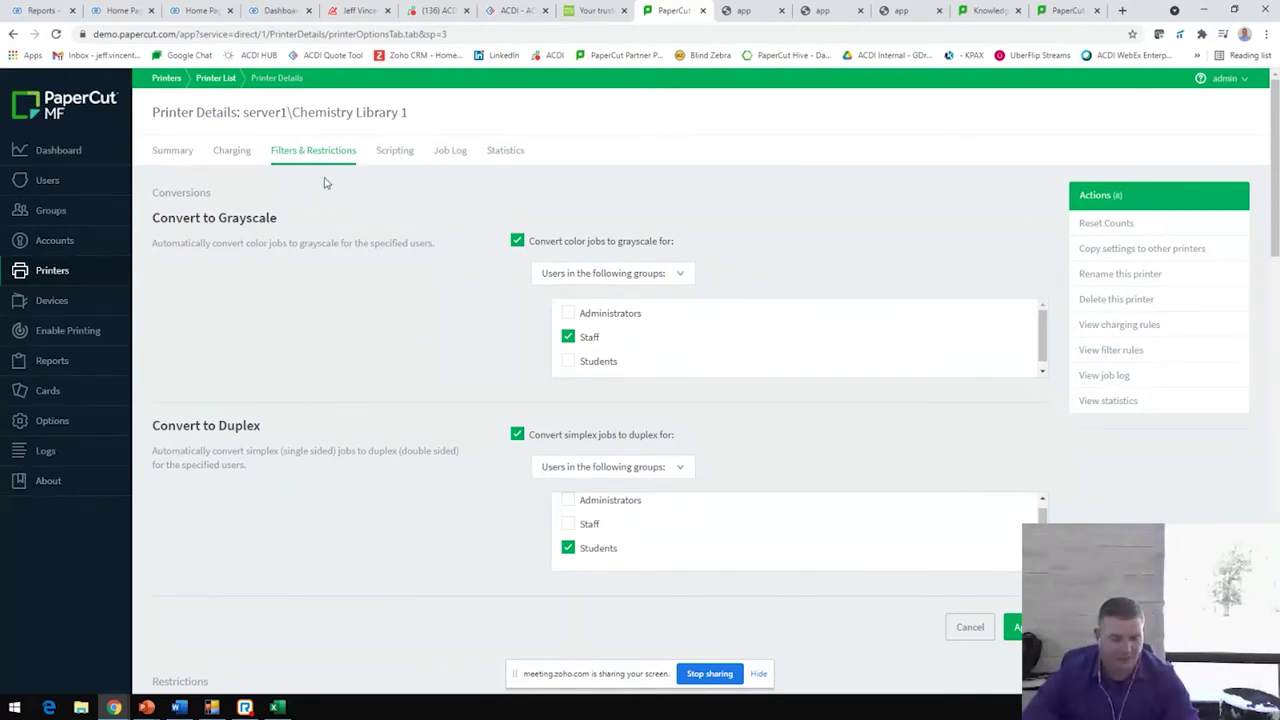
{"action": "left_click", "coordinate": [391, 153]}
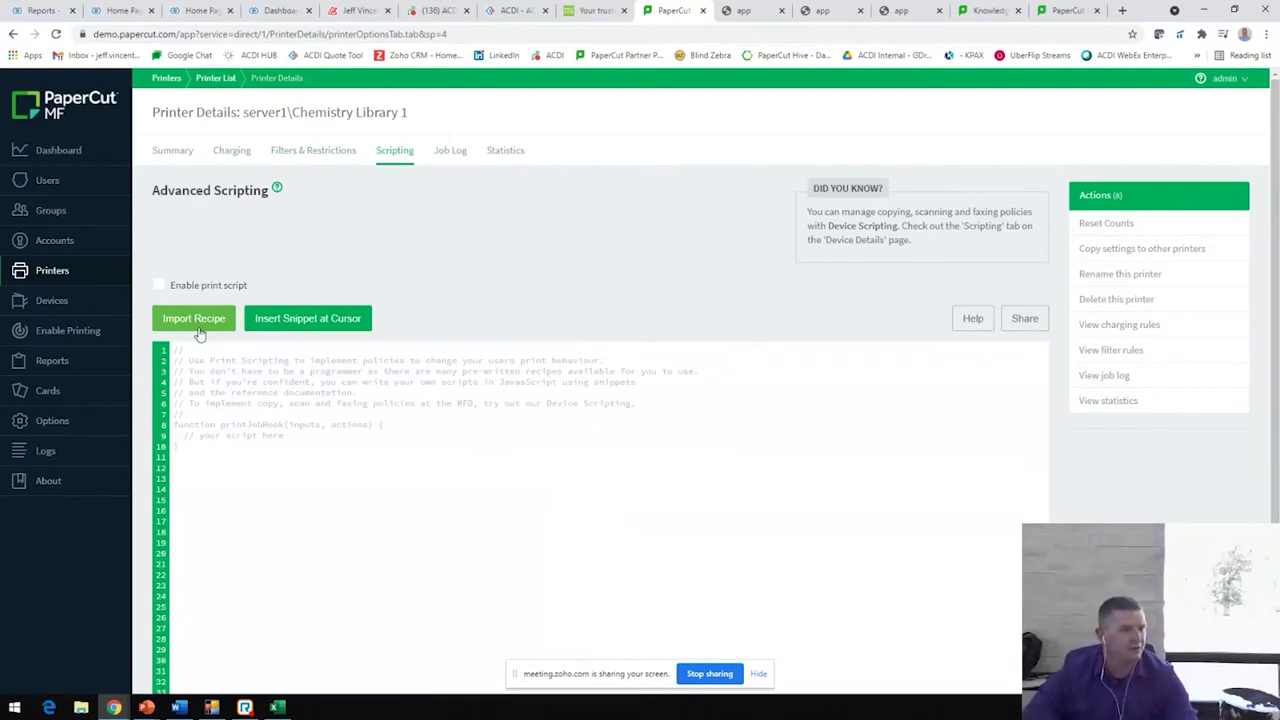
Enable the print script, browse the script recipes and import "Confirm printing emails in color (from Outlook)".
{"action": "left_click", "coordinate": [196, 320]}
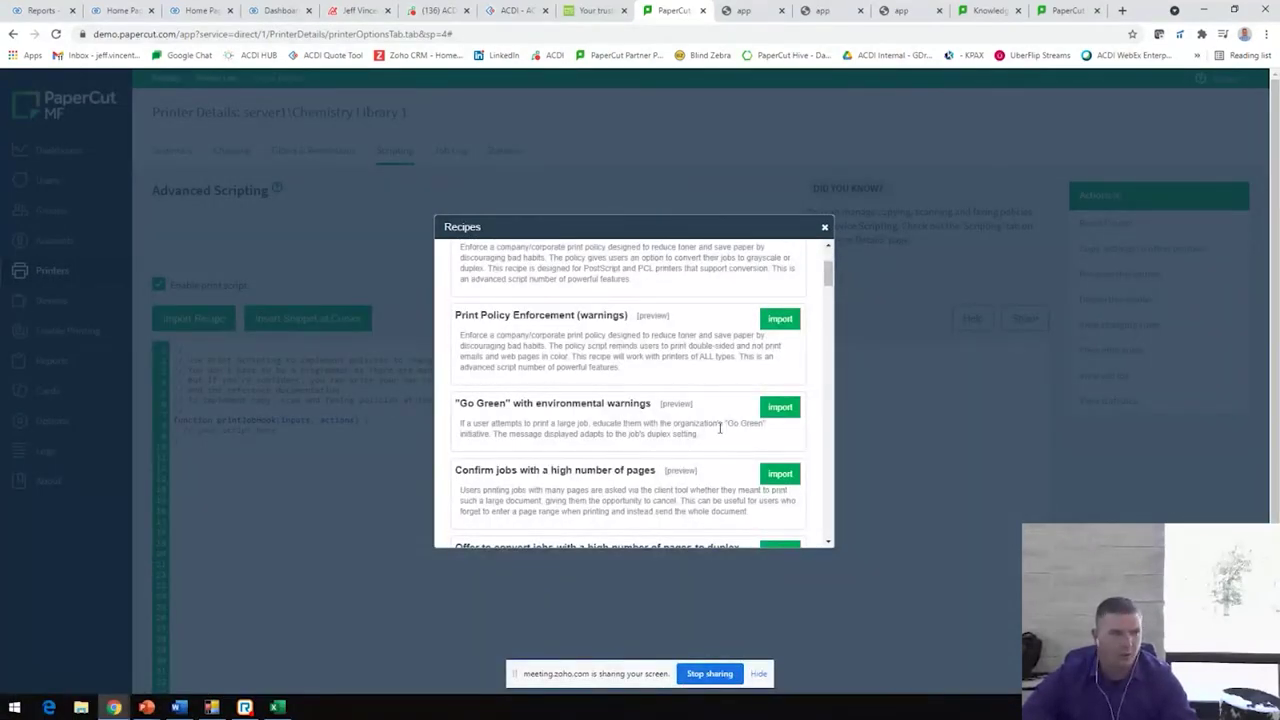
{"action": "scroll", "coordinate": [720, 427], "scroll_direction": "down", "scroll_amount": 2}
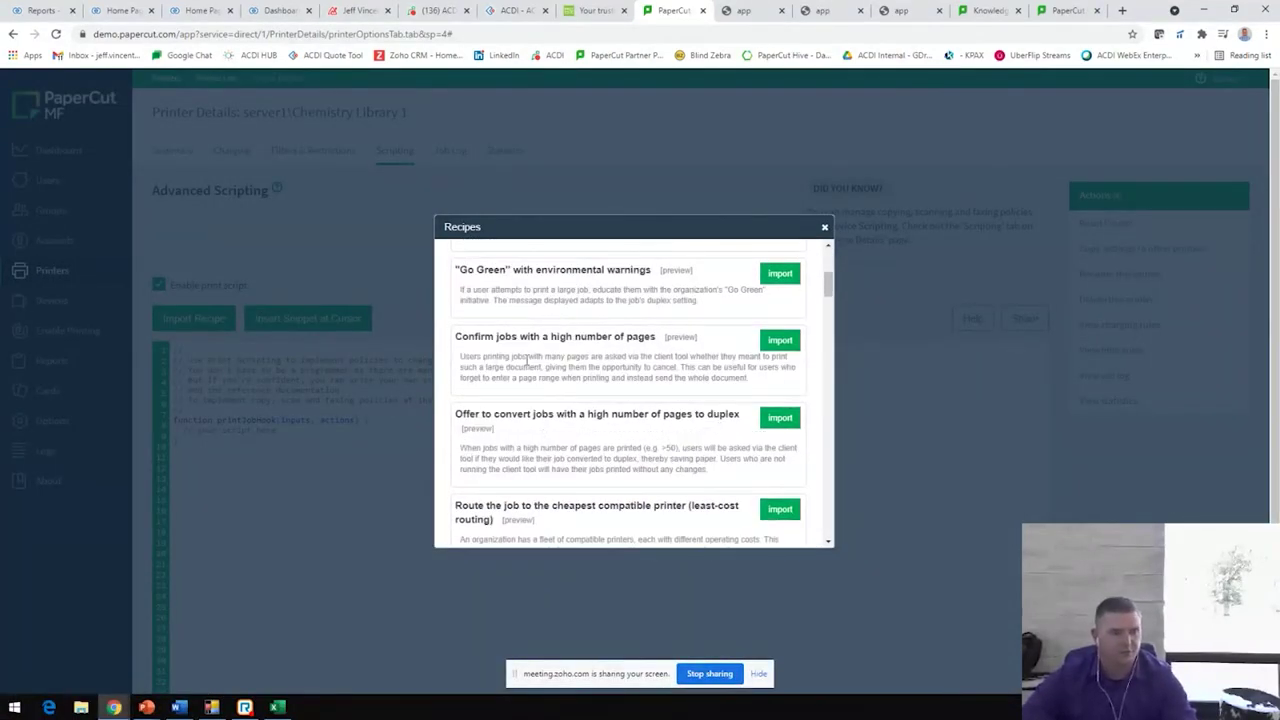
{"action": "scroll", "coordinate": [646, 370], "scroll_direction": "down", "scroll_amount": 1}
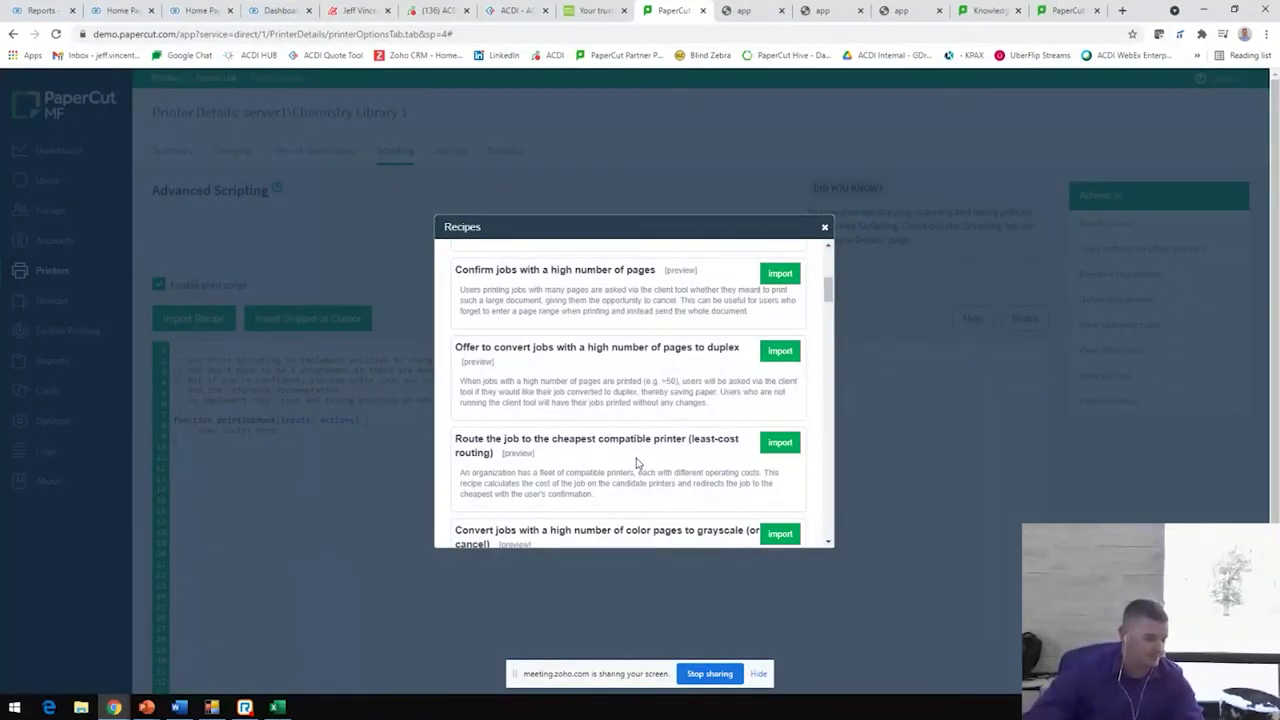
{"action": "scroll", "coordinate": [631, 384], "scroll_direction": "down", "scroll_amount": 1}
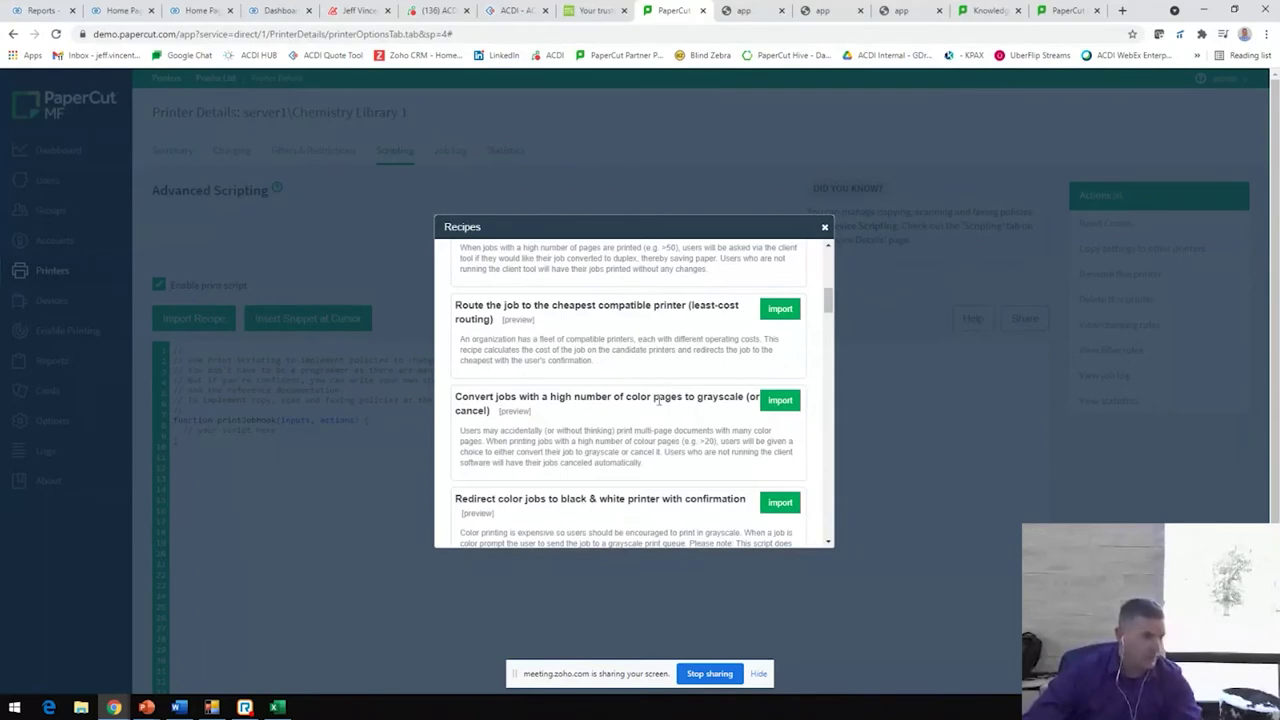
{"action": "scroll", "coordinate": [658, 400], "scroll_direction": "down", "scroll_amount": 1}
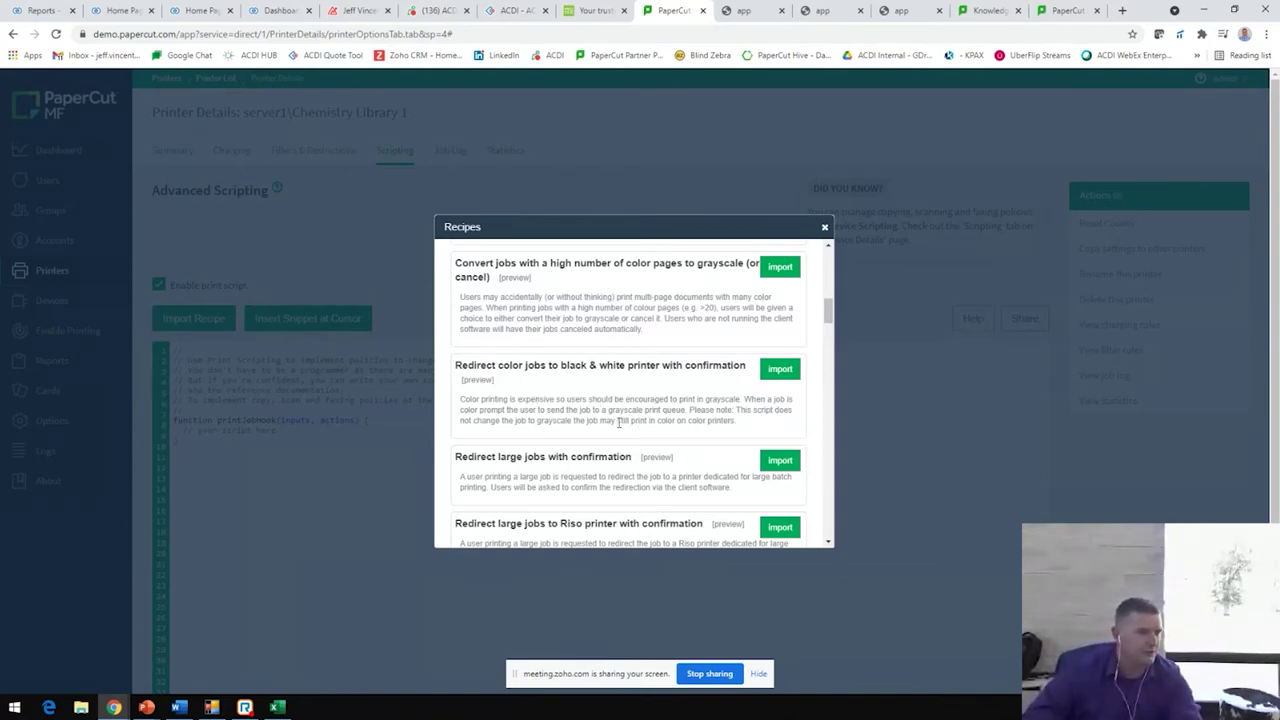
{"action": "scroll", "coordinate": [585, 443], "scroll_direction": "down", "scroll_amount": 10}
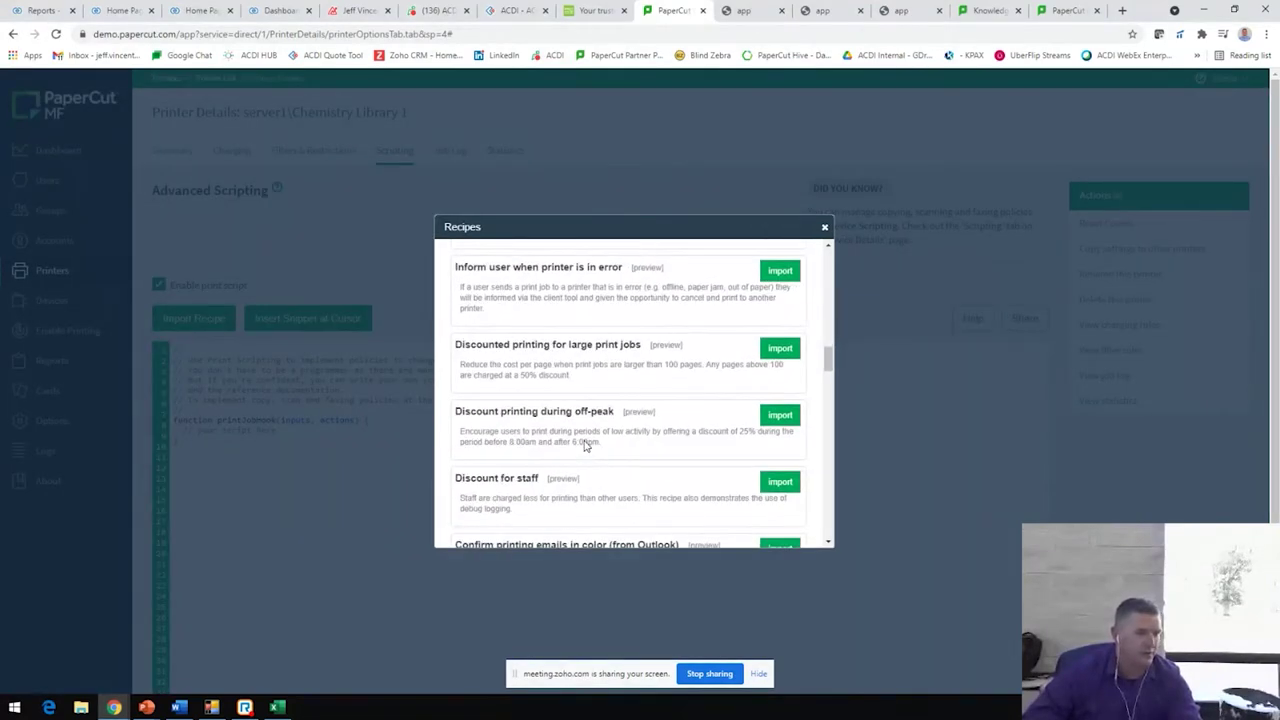
{"action": "scroll", "coordinate": [585, 443], "scroll_direction": "down", "scroll_amount": 2}
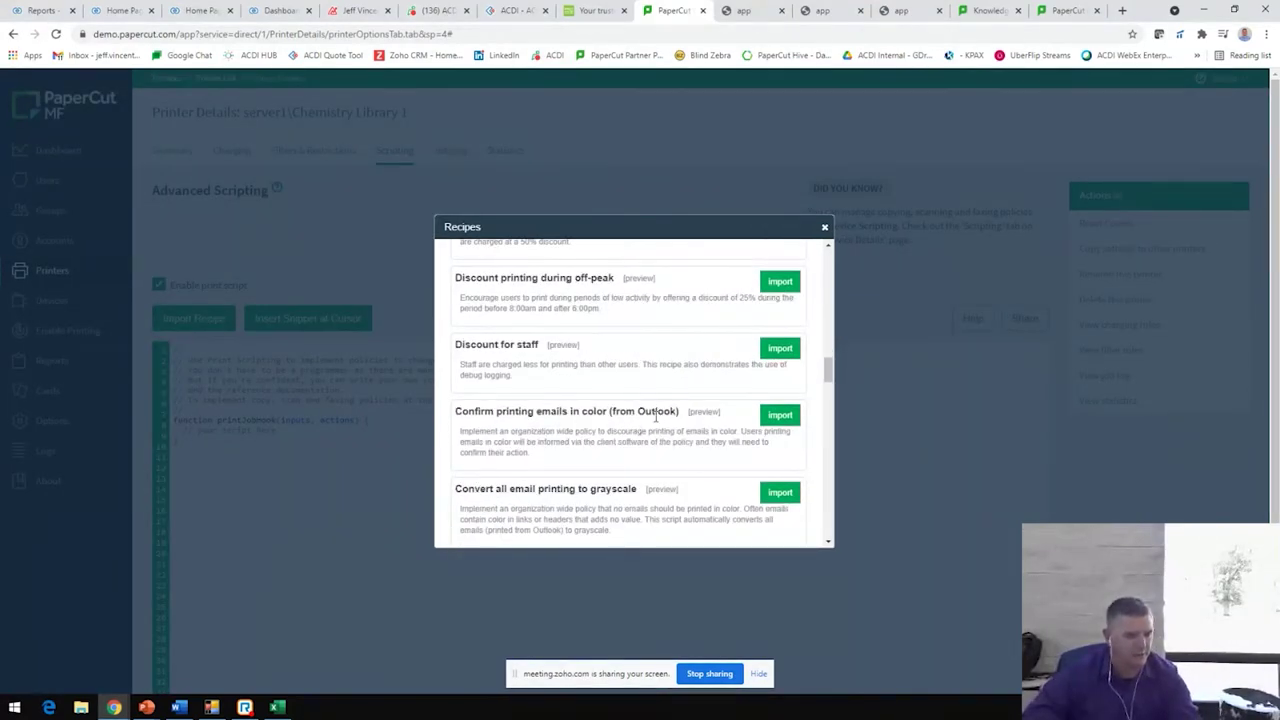
{"action": "left_click", "coordinate": [784, 417]}
{"action": "left_click", "coordinate": [704, 111]}
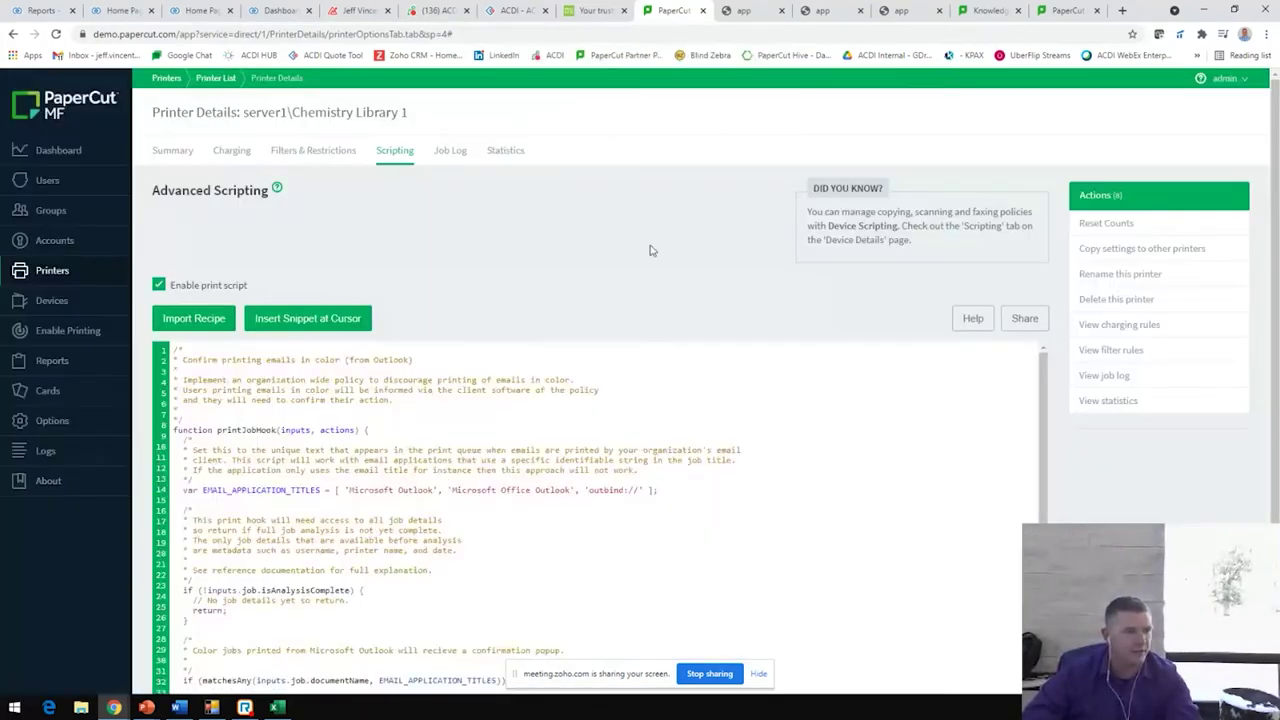
Examine the imported script's prompt message, highlighting the text that asks users to cancel and reprint in black and white.
{"action": "scroll", "coordinate": [546, 479], "scroll_direction": "down", "scroll_amount": 5}
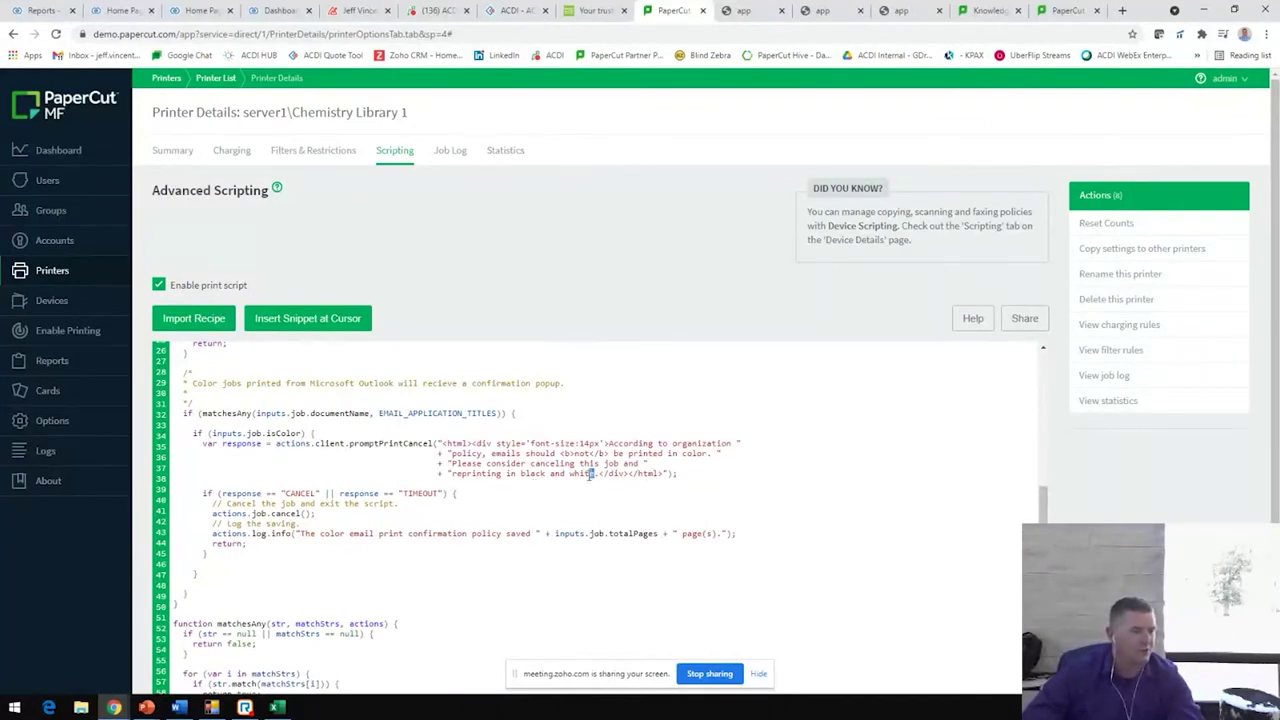
{"action": "left_click_drag", "start_coordinate": [595, 474], "coordinate": [452, 466]}
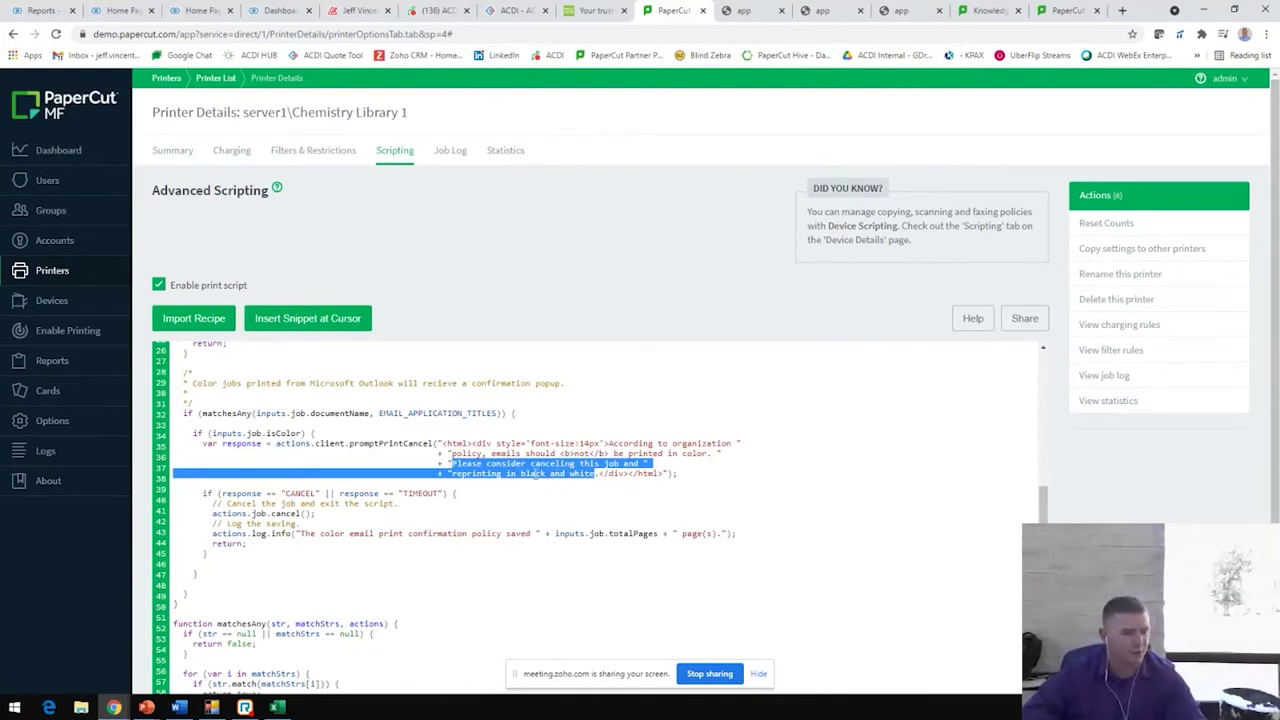
{"action": "left_click", "coordinate": [775, 422]}
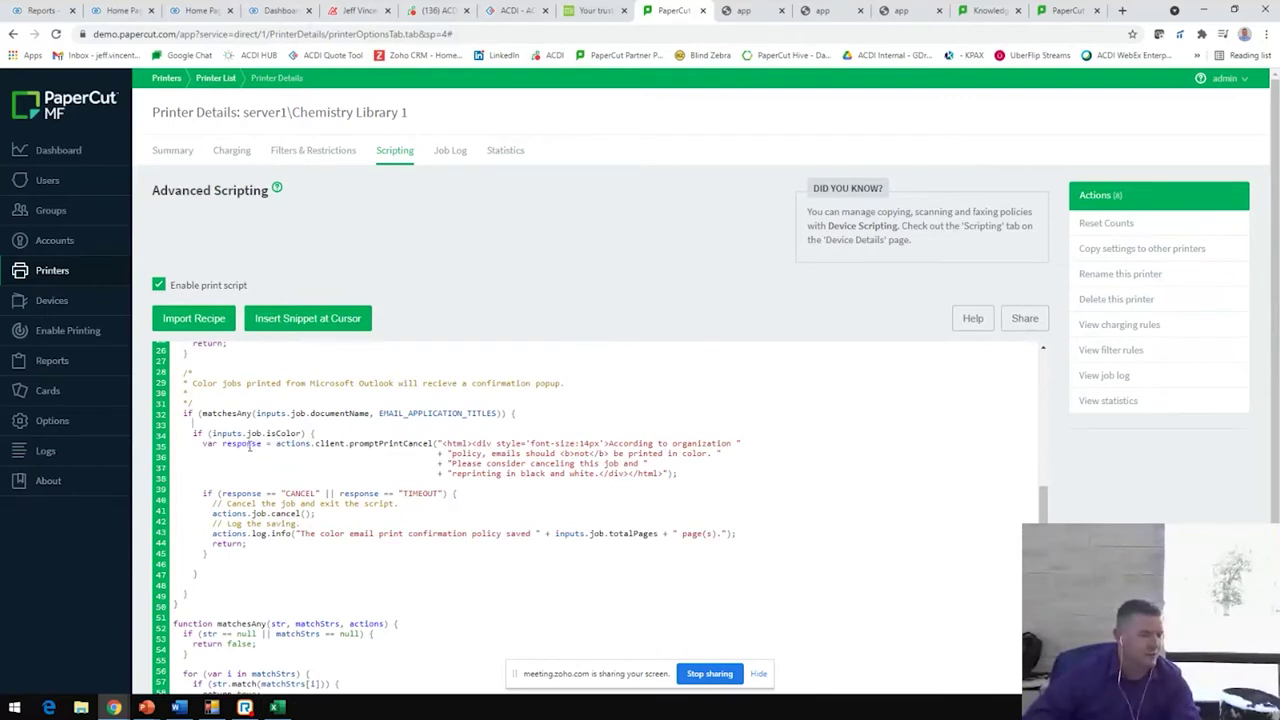
Browse the other script recipes, including job redirection and class-time printing, and close the list without importing another.
{"action": "left_click", "coordinate": [192, 328]}
{"action": "scroll", "coordinate": [631, 470], "scroll_direction": "down", "scroll_amount": 8}
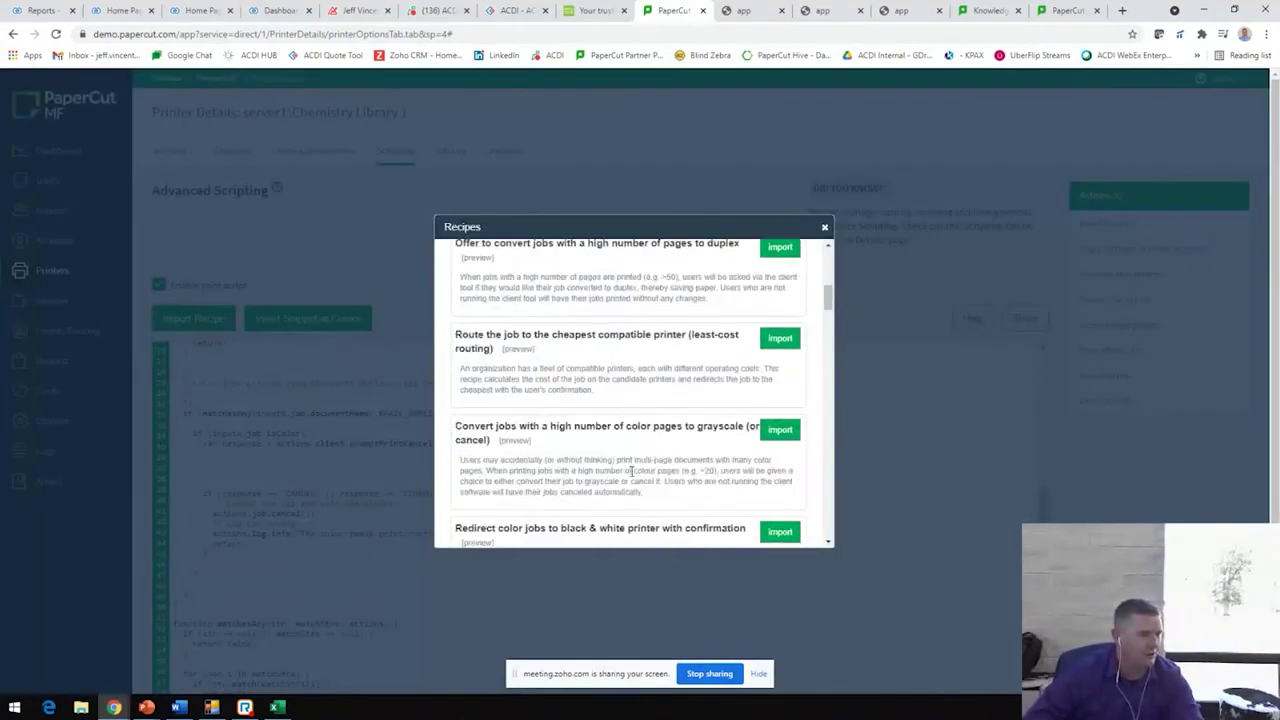
{"action": "scroll", "coordinate": [631, 470], "scroll_direction": "down", "scroll_amount": 5}
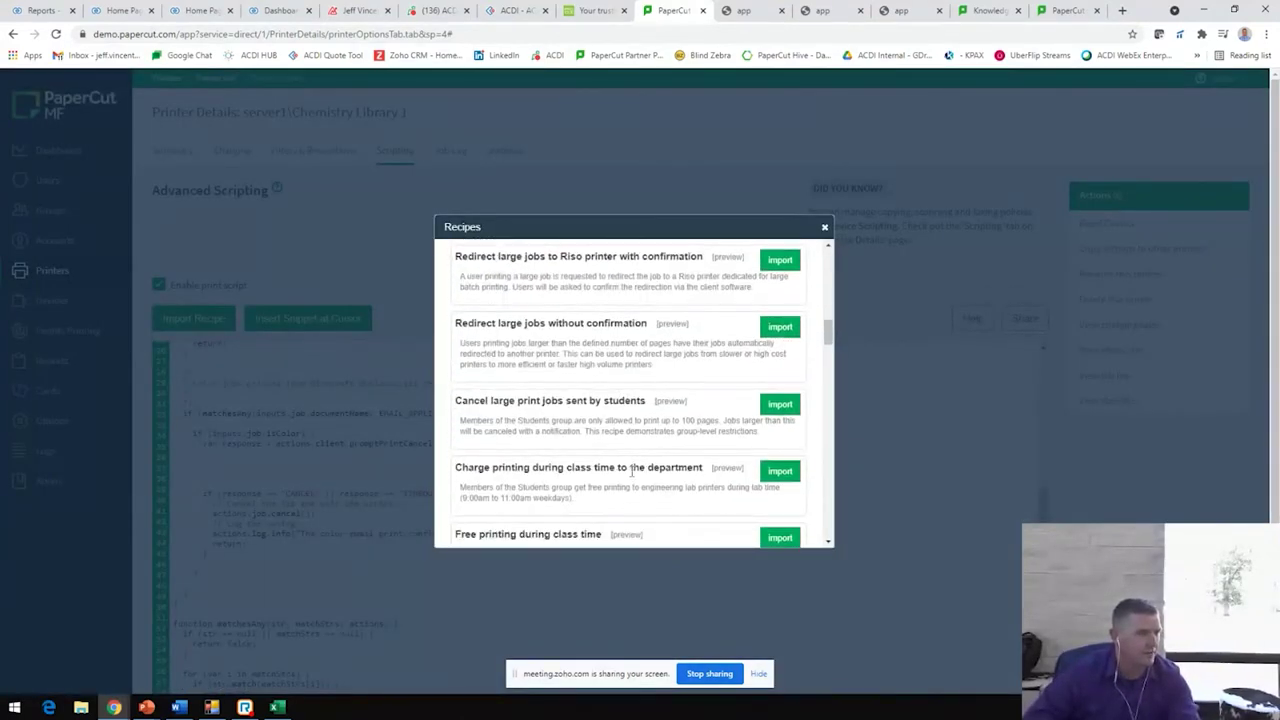
{"action": "scroll", "coordinate": [630, 490], "scroll_direction": "down", "scroll_amount": 1}
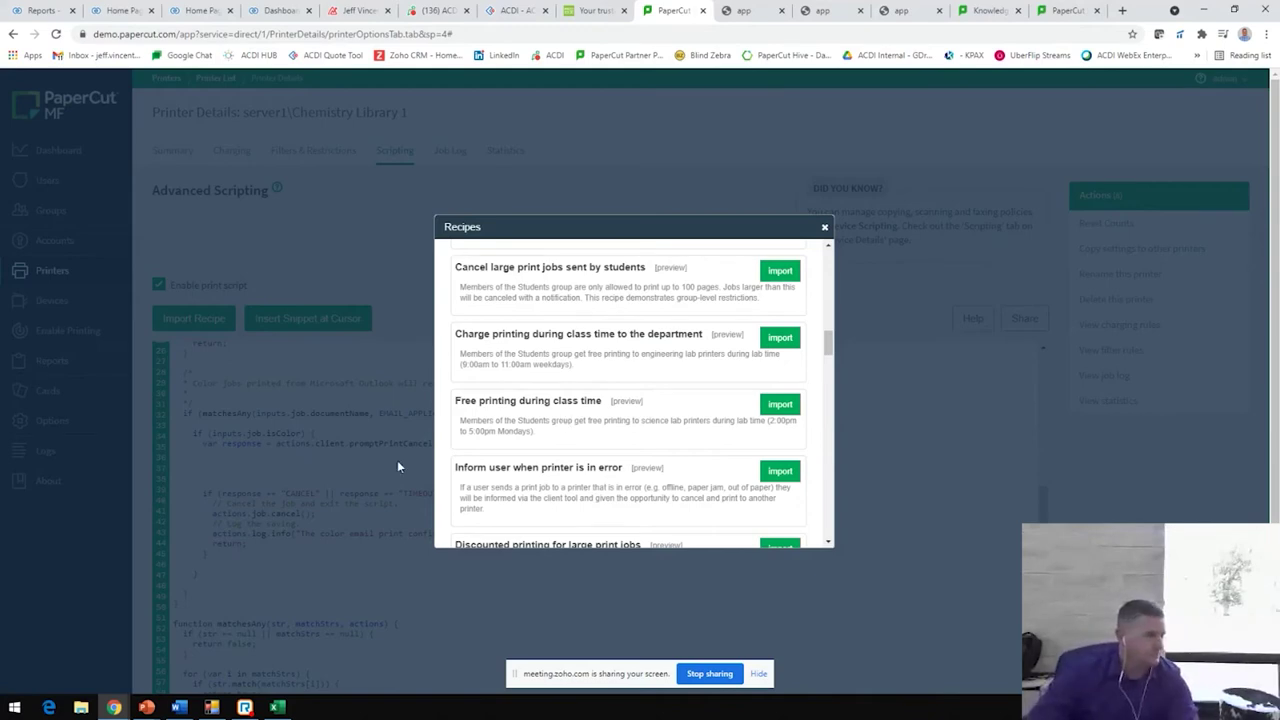
{"action": "left_click", "coordinate": [824, 227]}
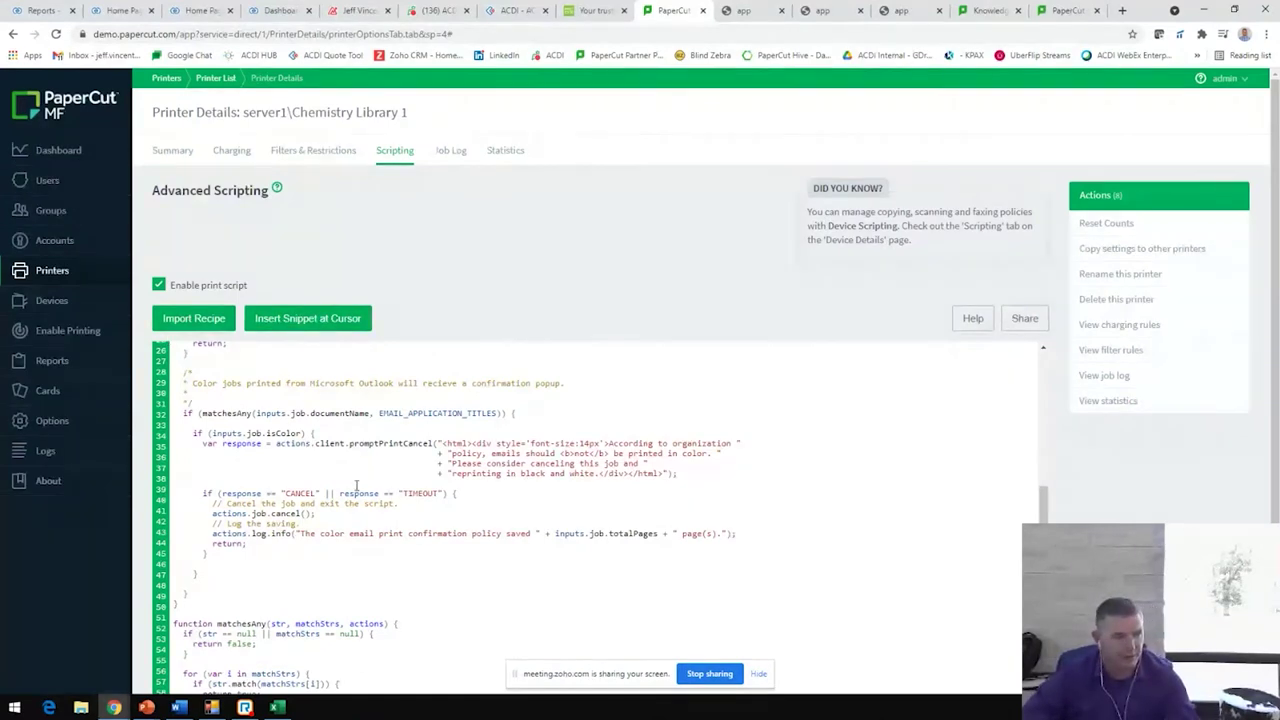
Review the external device list and the available scan actions, and return to the device list.
{"action": "left_click", "coordinate": [61, 308]}
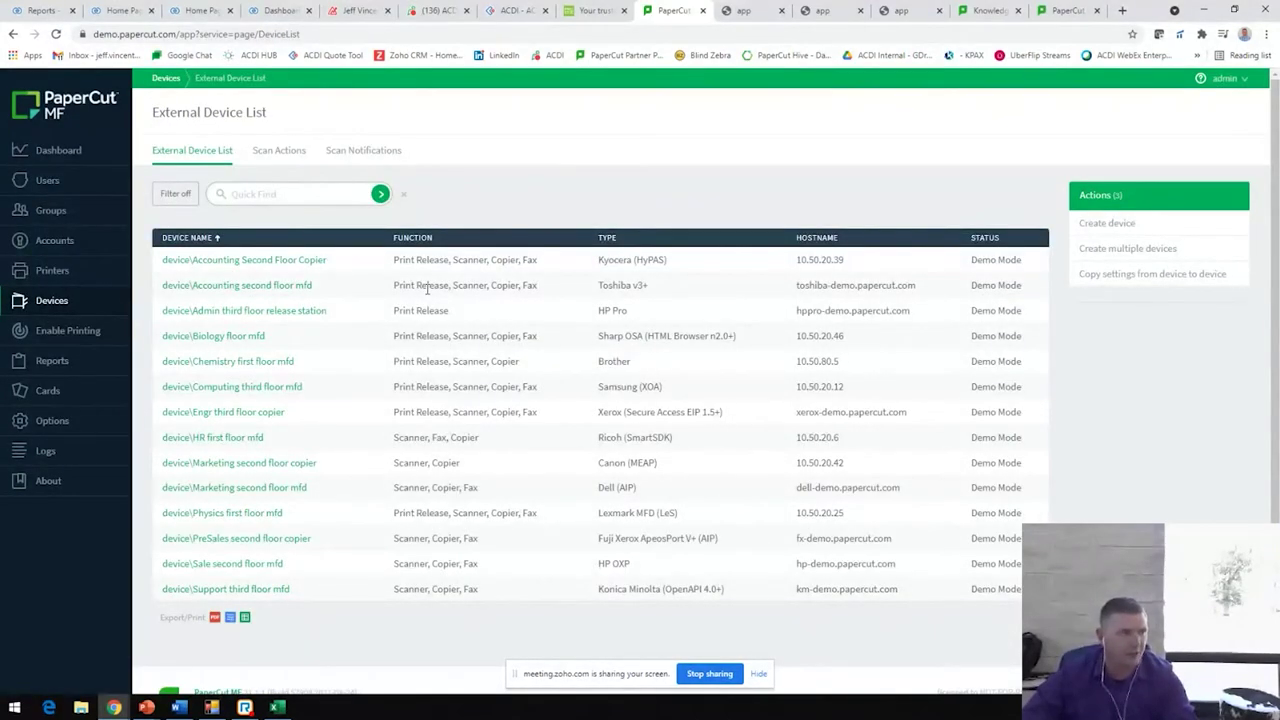
{"action": "left_click", "coordinate": [281, 152]}
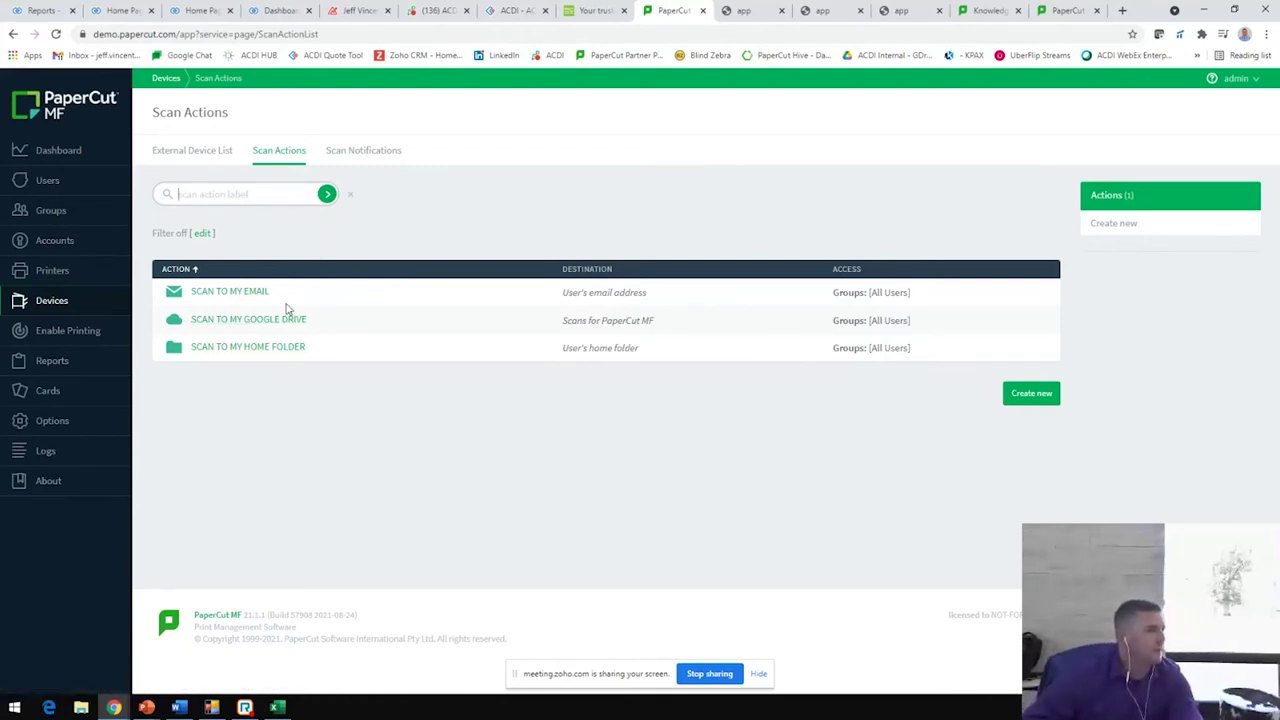
{"action": "left_click", "coordinate": [51, 301]}
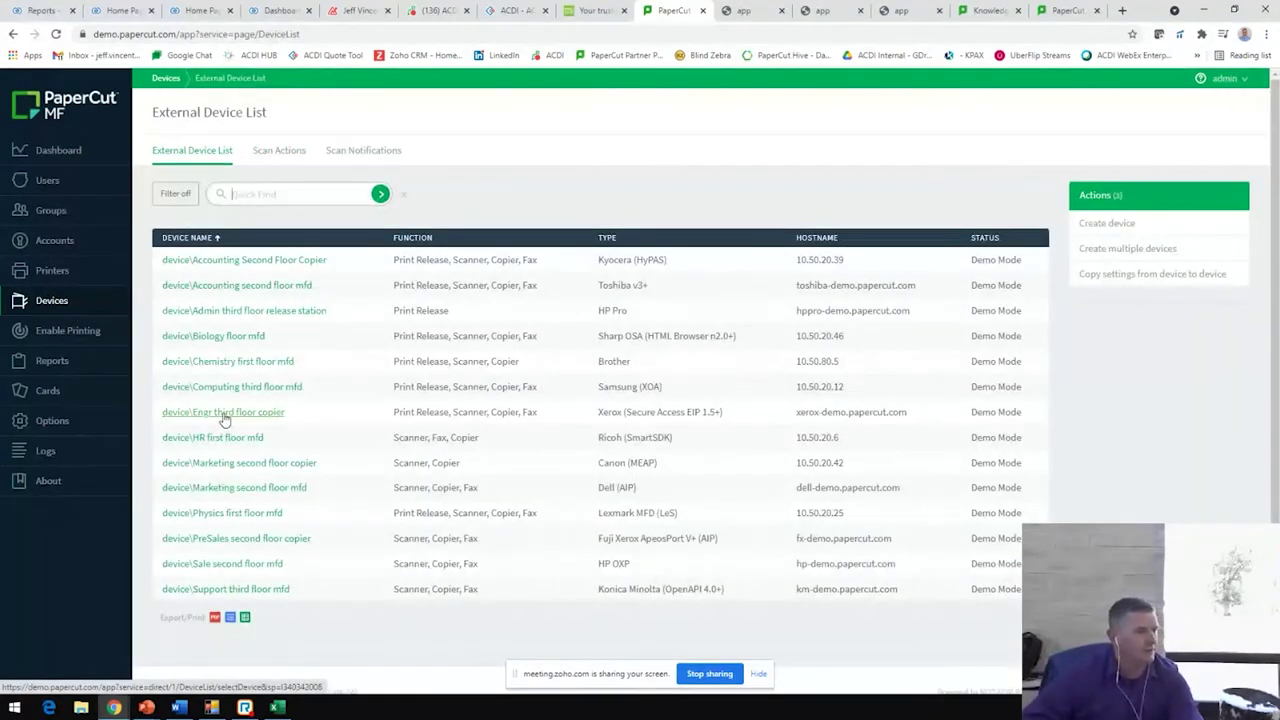
Open the Computing third floor mfd's scripting settings, enable the device script, browse the available recipes and close the list without importing one.
{"action": "left_click", "coordinate": [230, 388]}
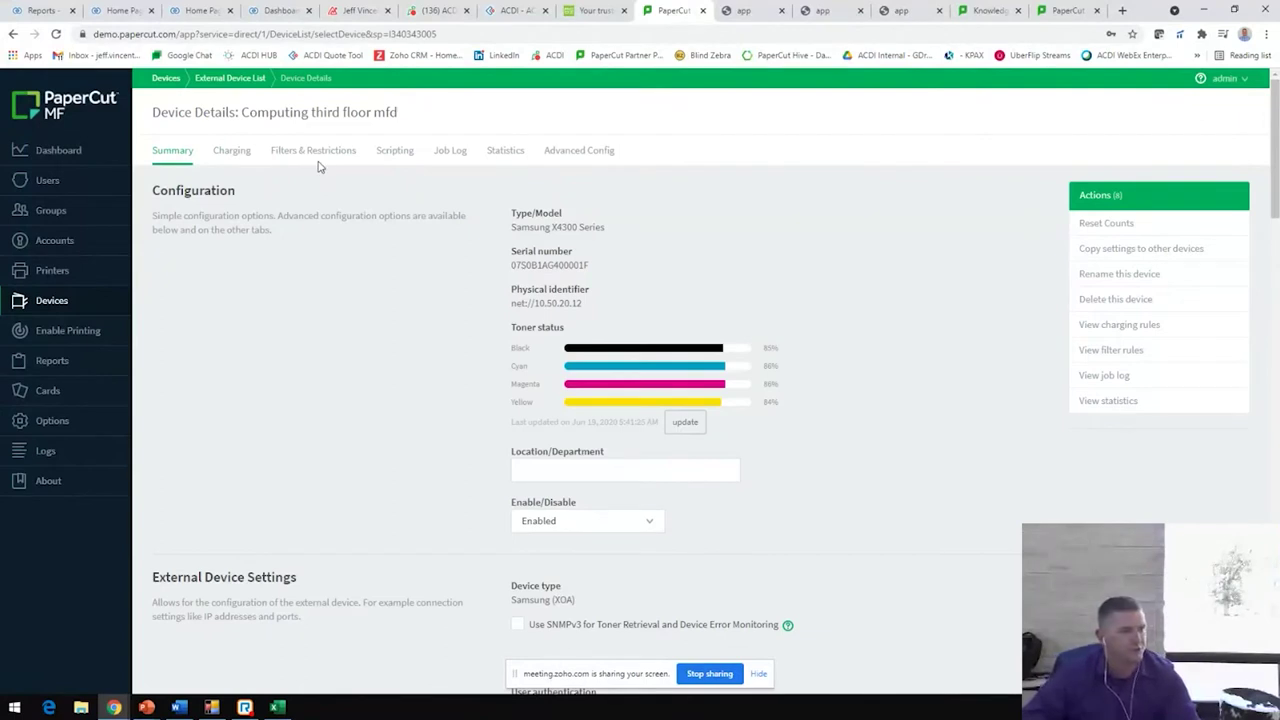
{"action": "left_click", "coordinate": [382, 153]}
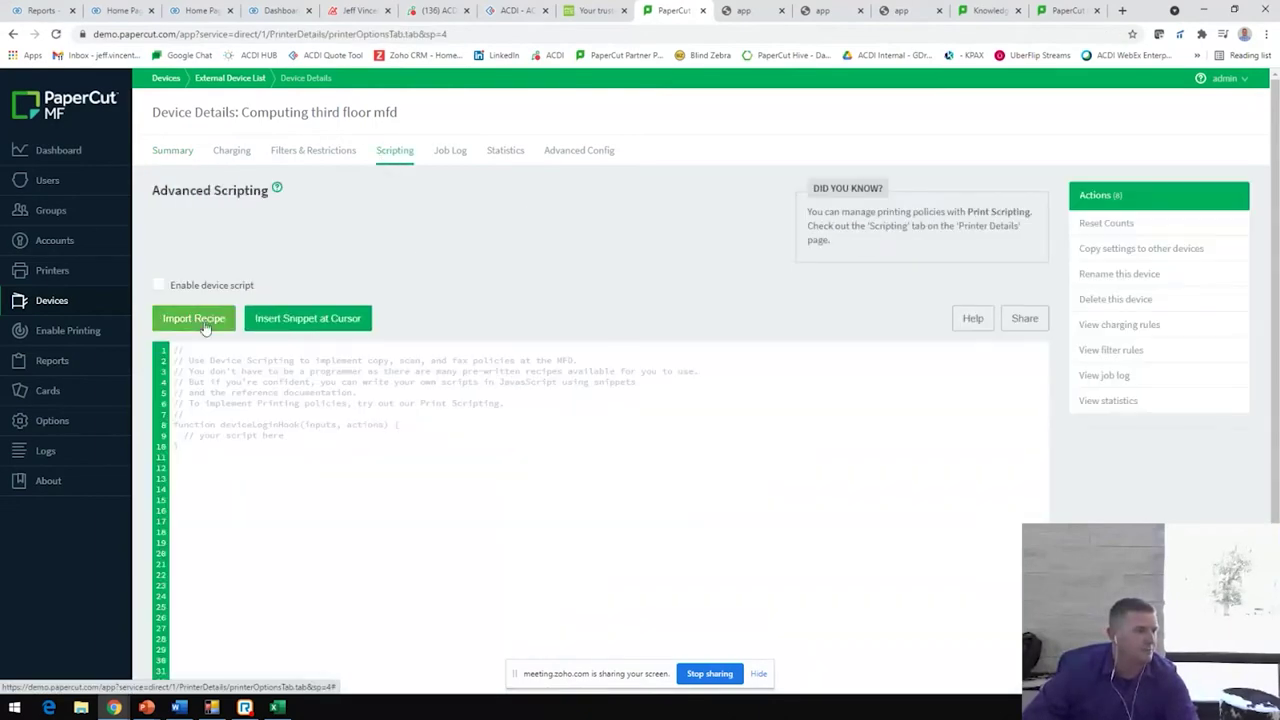
{"action": "left_click", "coordinate": [192, 322]}
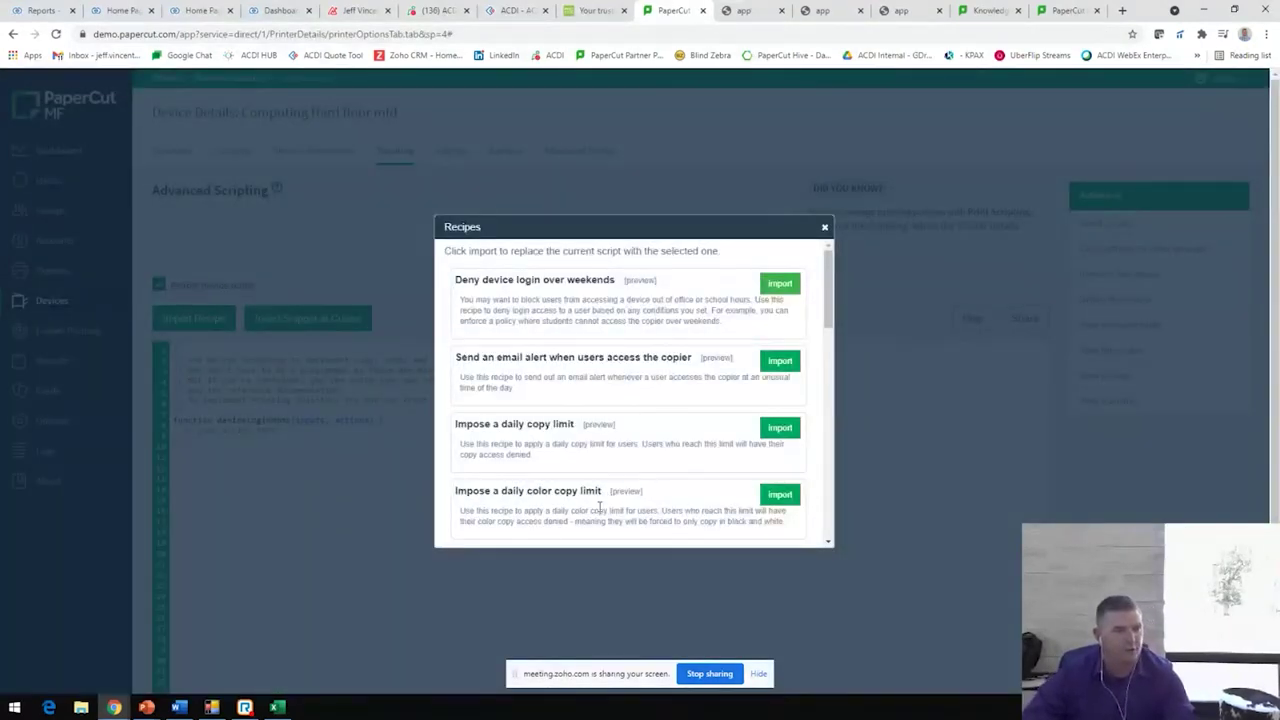
{"action": "scroll", "coordinate": [730, 466], "scroll_direction": "down", "scroll_amount": 1}
{"action": "scroll", "coordinate": [730, 466], "scroll_direction": "down", "scroll_amount": 5}
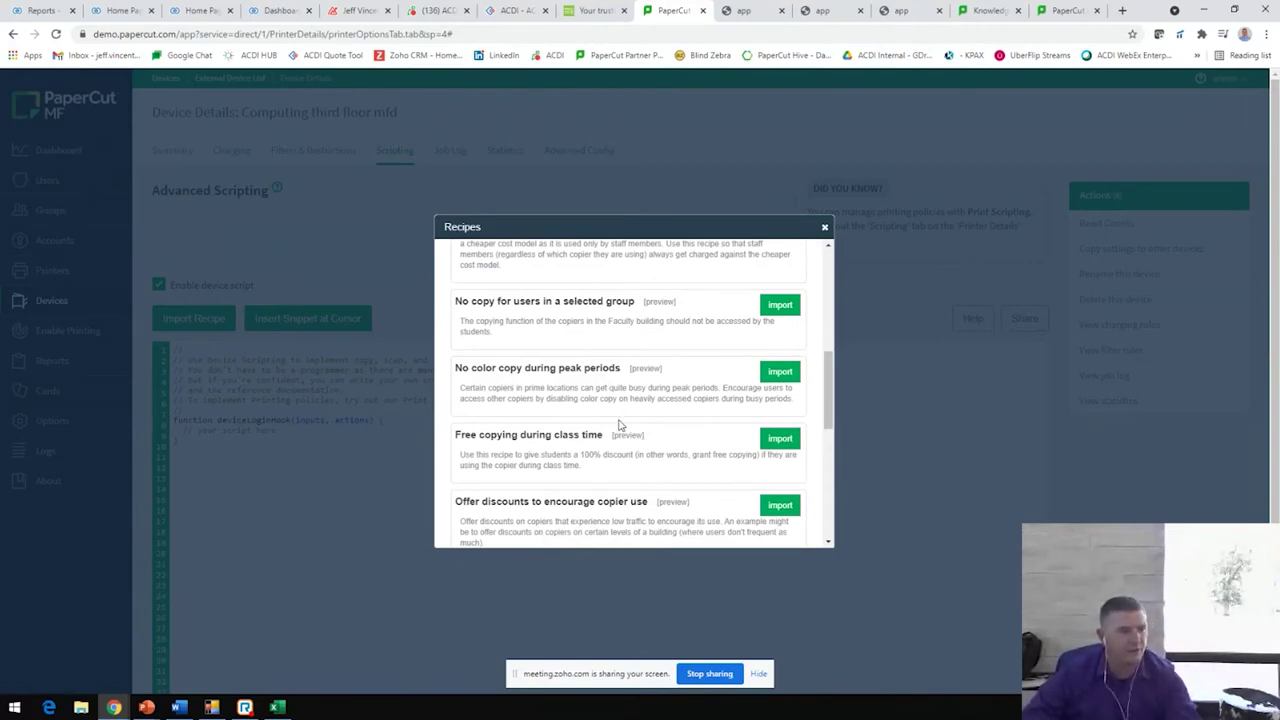
{"action": "scroll", "coordinate": [680, 455], "scroll_direction": "down", "scroll_amount": 3}
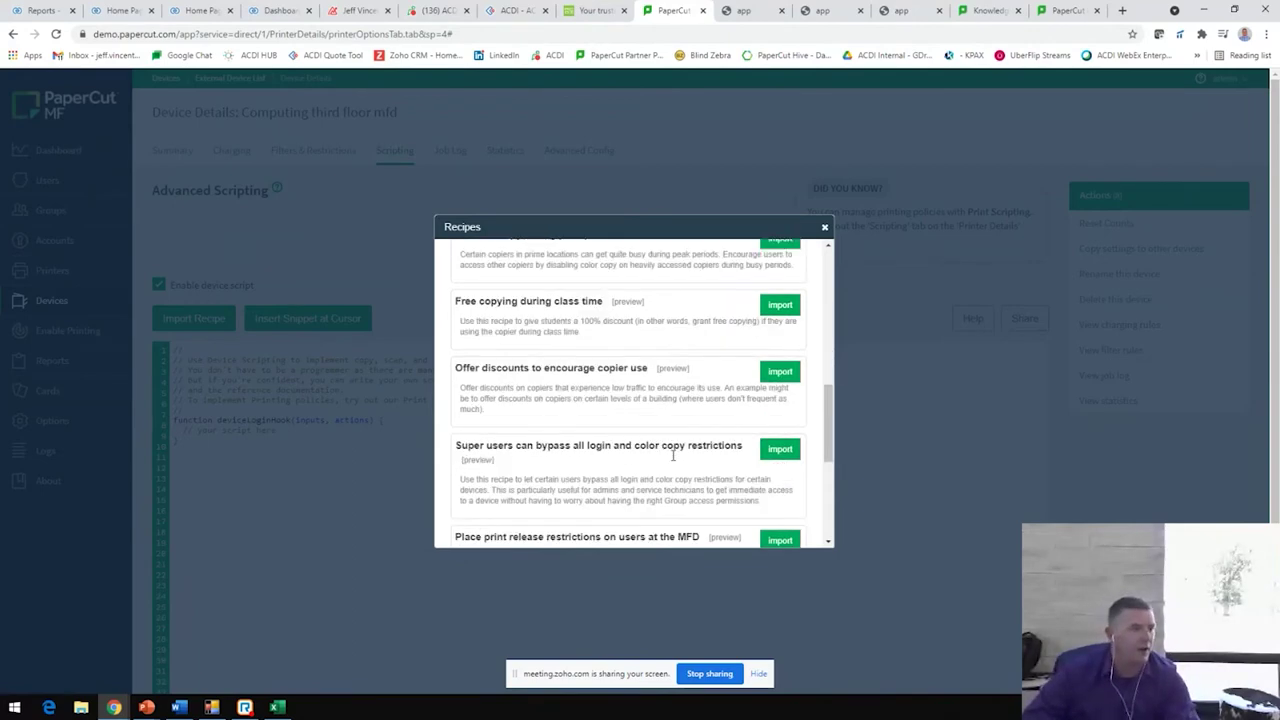
{"action": "scroll", "coordinate": [673, 460], "scroll_direction": "down", "scroll_amount": 3}
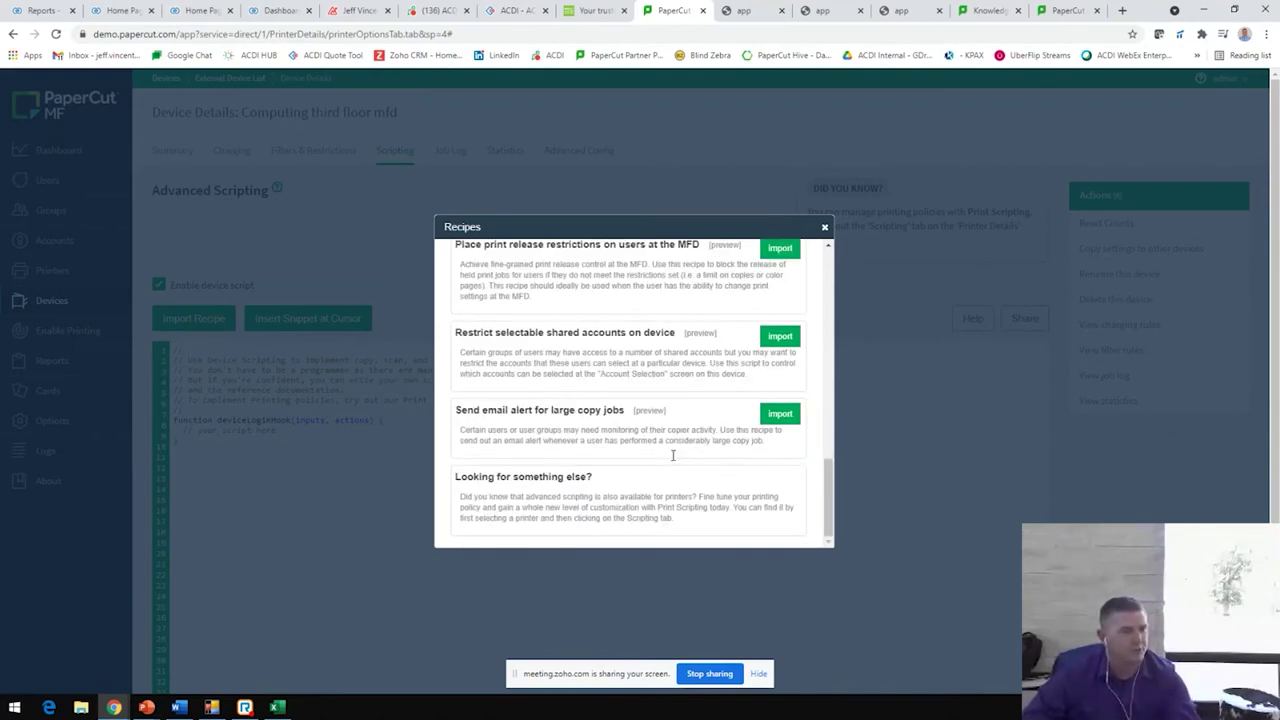
{"action": "left_click", "coordinate": [825, 231]}
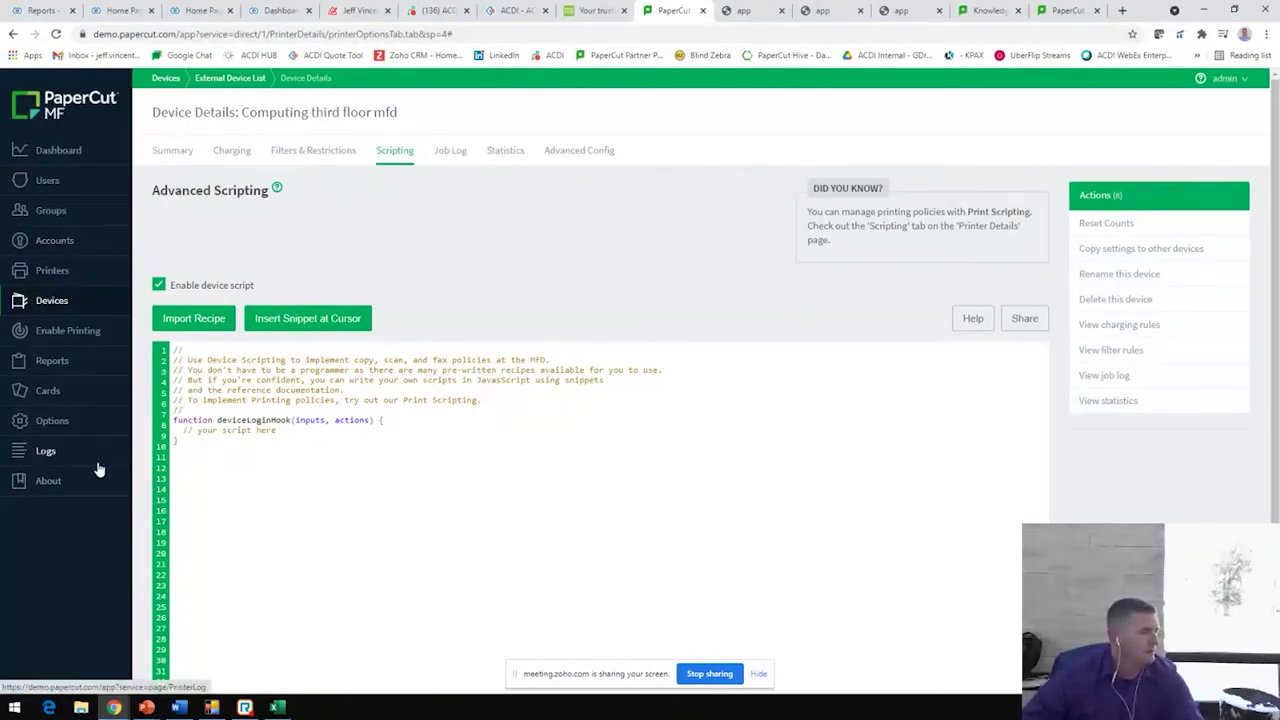
Review the general options for user features and Print Archiving, including its job retention period and free-space limit.
{"action": "left_click", "coordinate": [25, 422]}
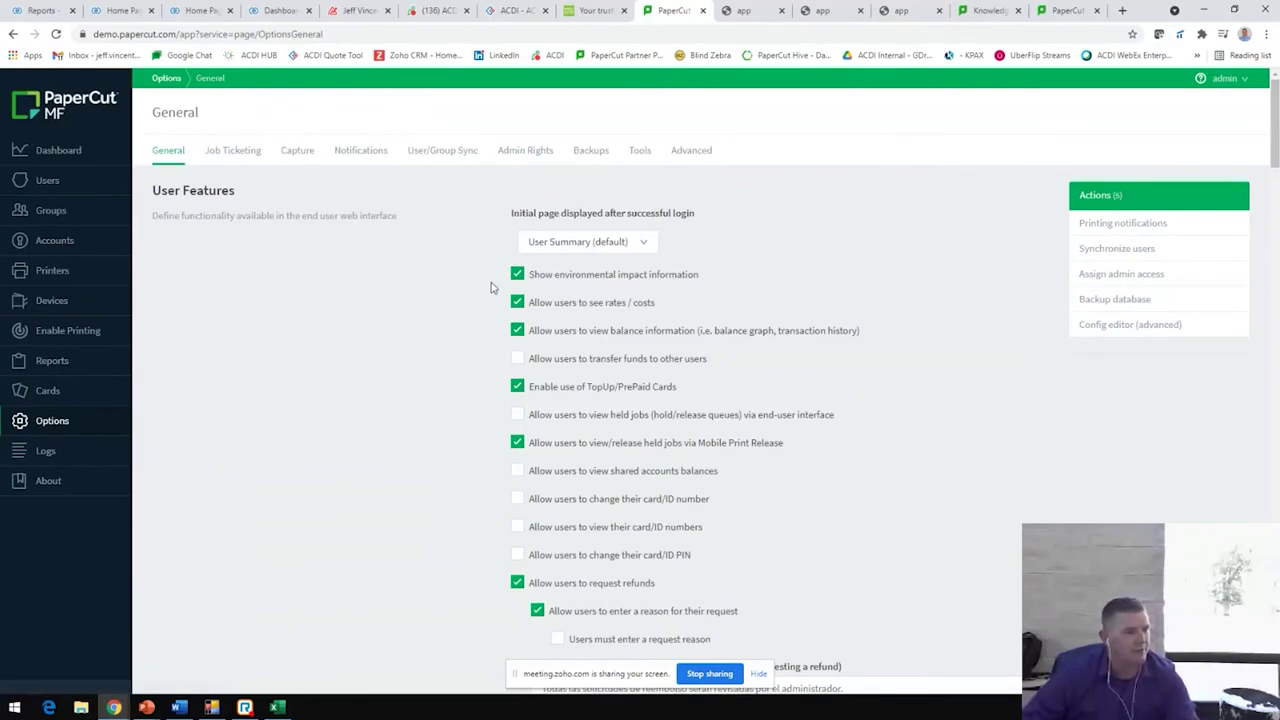
{"action": "scroll", "coordinate": [394, 403], "scroll_direction": "down", "scroll_amount": 5}
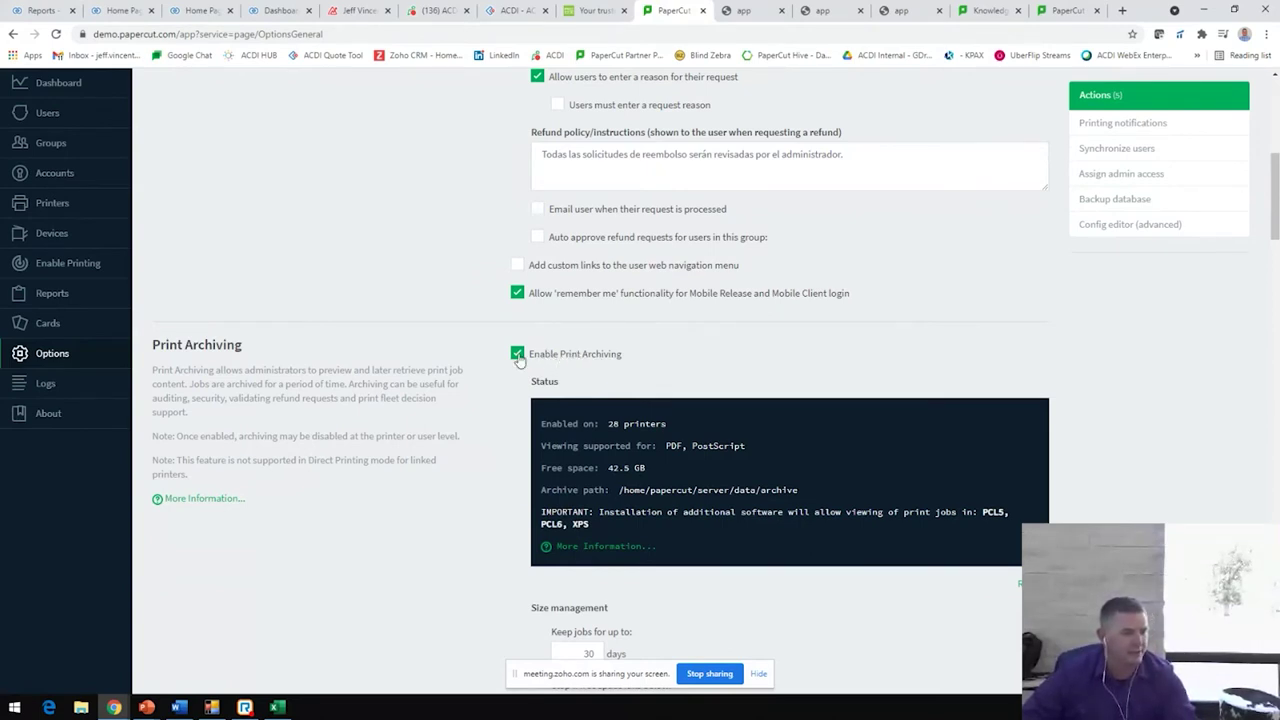
{"action": "scroll", "coordinate": [709, 395], "scroll_direction": "down", "scroll_amount": 1}
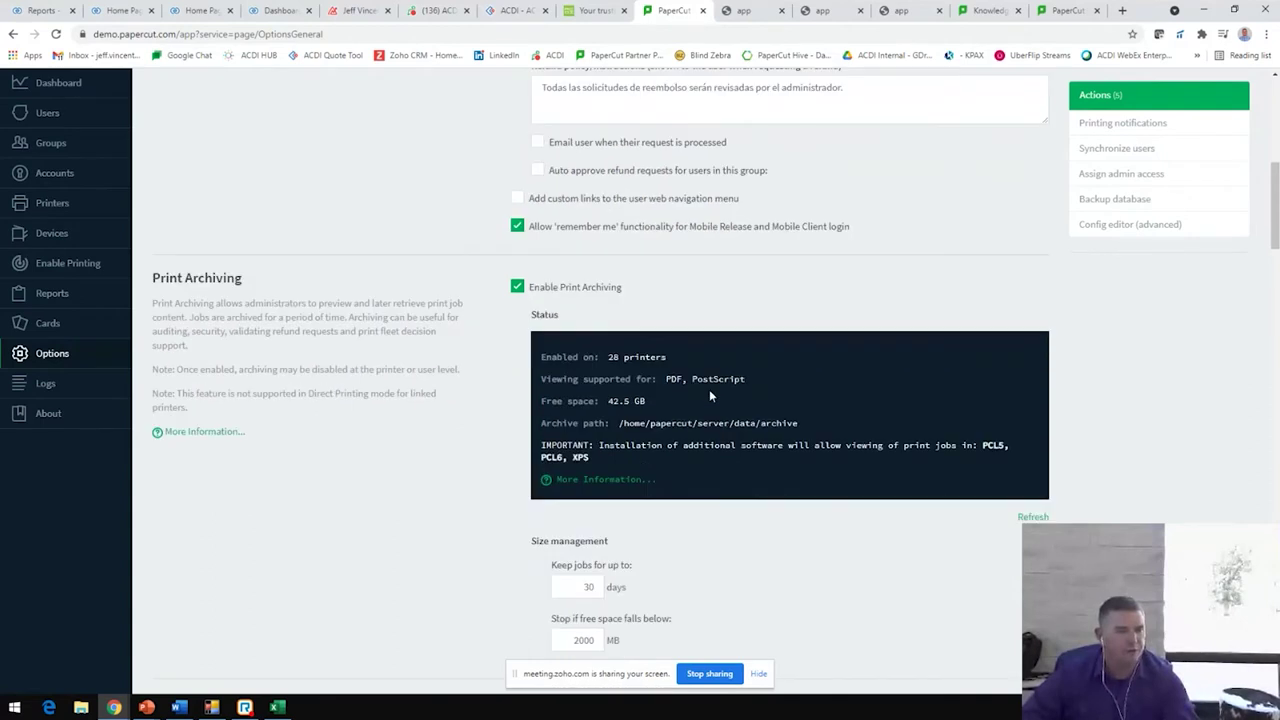
{"action": "scroll", "coordinate": [709, 389], "scroll_direction": "down", "scroll_amount": 2}
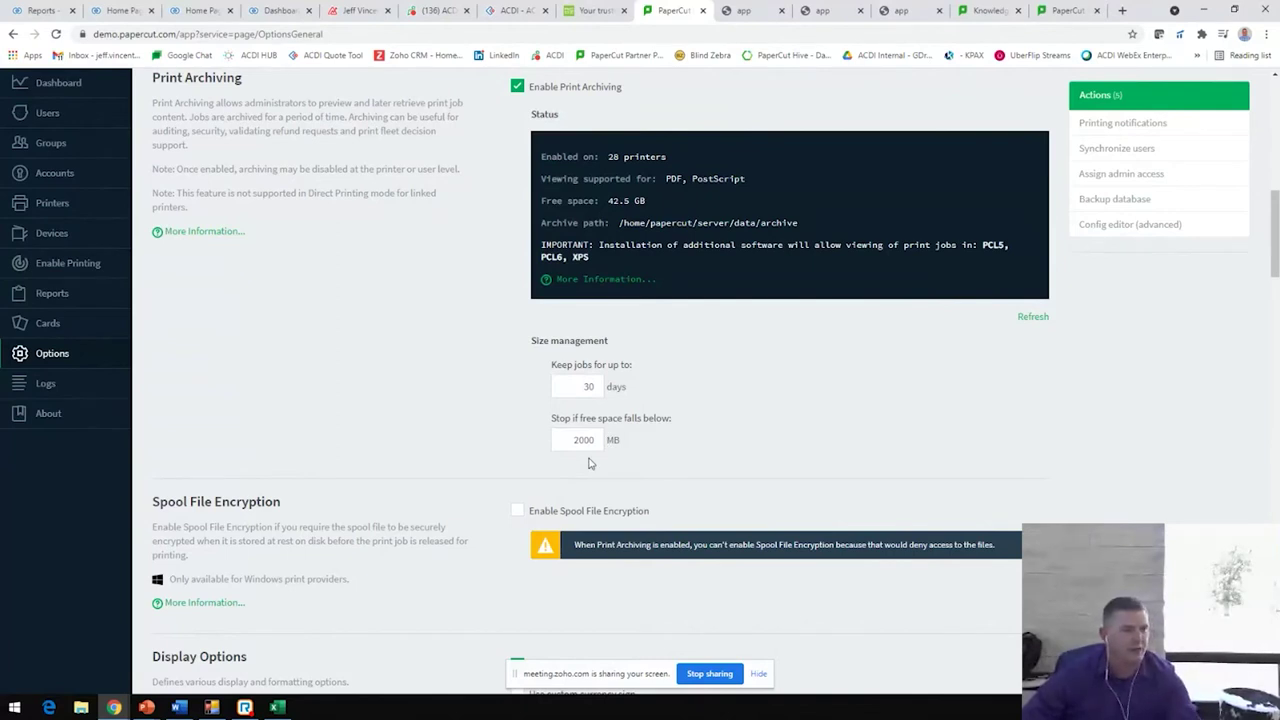
{"action": "left_click_drag", "start_coordinate": [596, 440], "coordinate": [570, 447]}
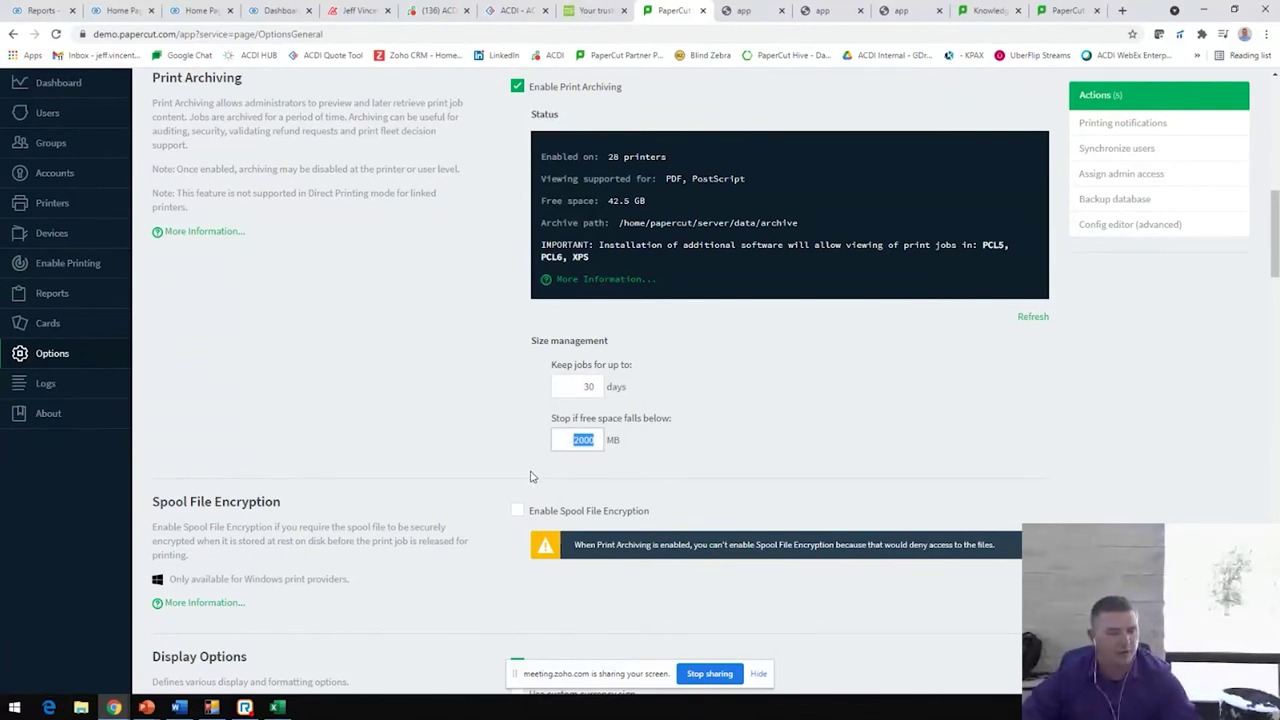
{"action": "scroll", "coordinate": [718, 470], "scroll_direction": "down", "scroll_amount": 1}
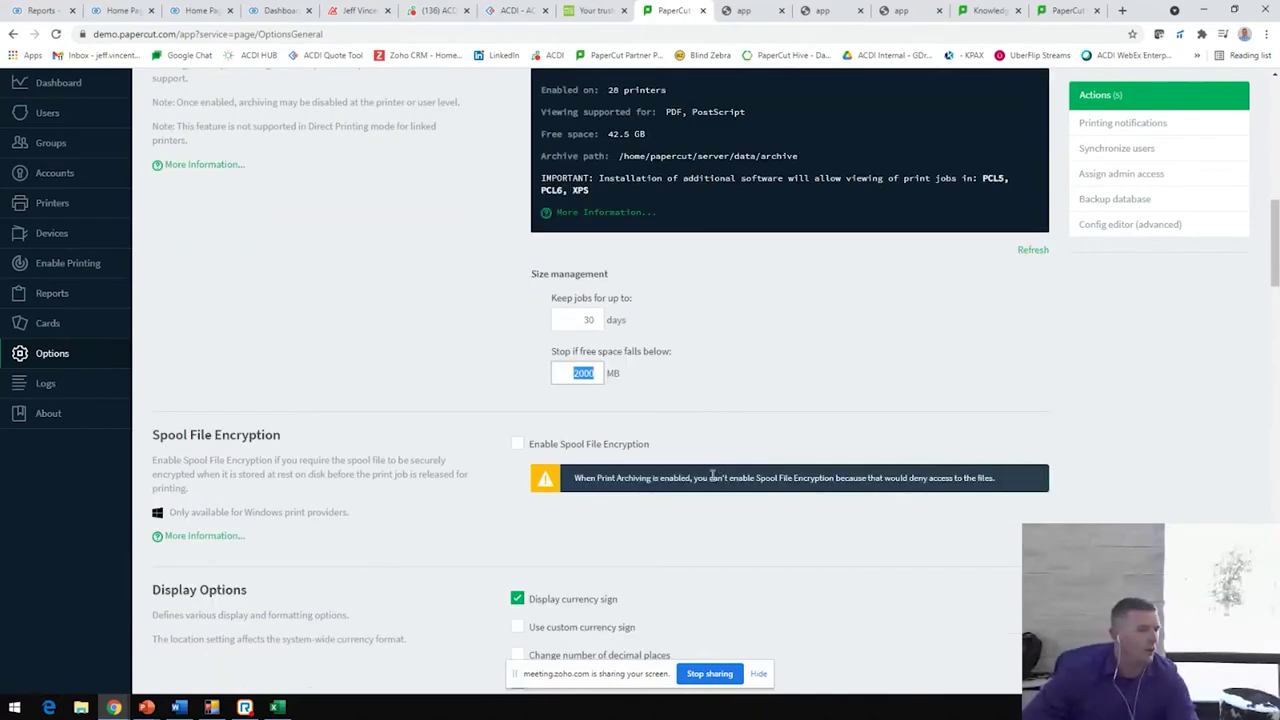
{"action": "scroll", "coordinate": [712, 484], "scroll_direction": "down", "scroll_amount": 3}
{"action": "scroll", "coordinate": [710, 484], "scroll_direction": "up", "scroll_amount": 6}
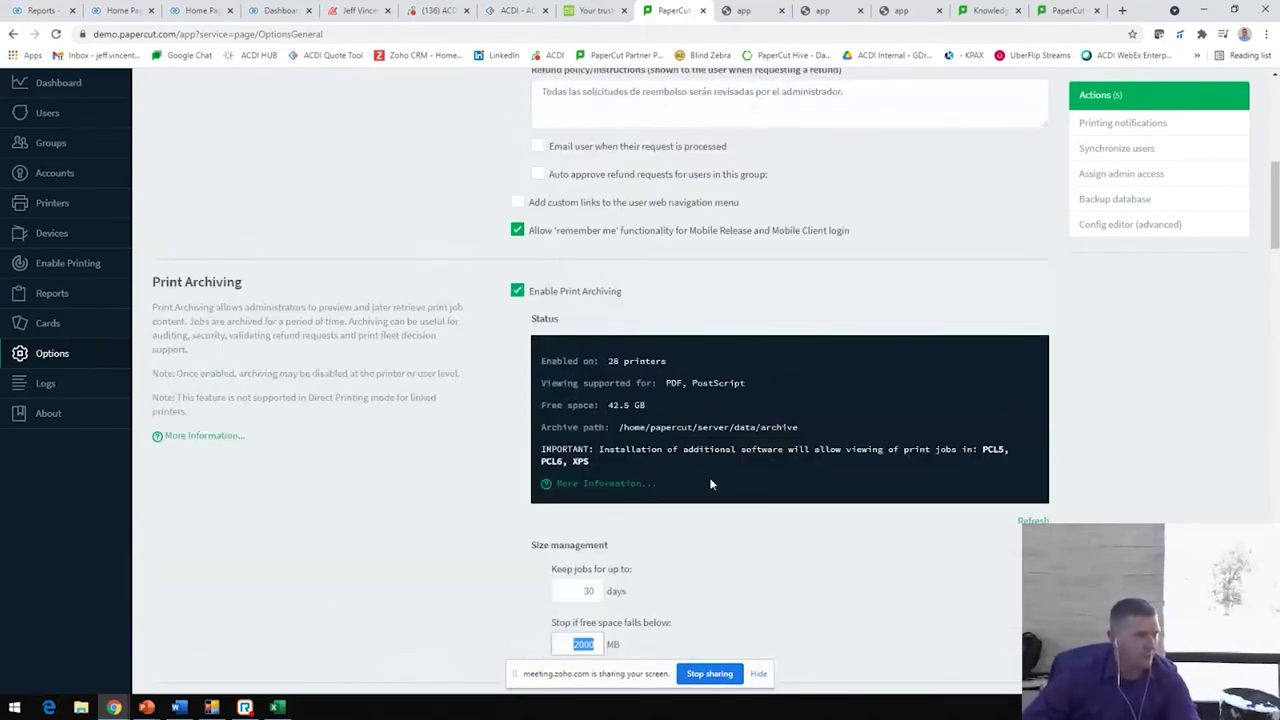
{"action": "scroll", "coordinate": [711, 484], "scroll_direction": "up", "scroll_amount": 1}
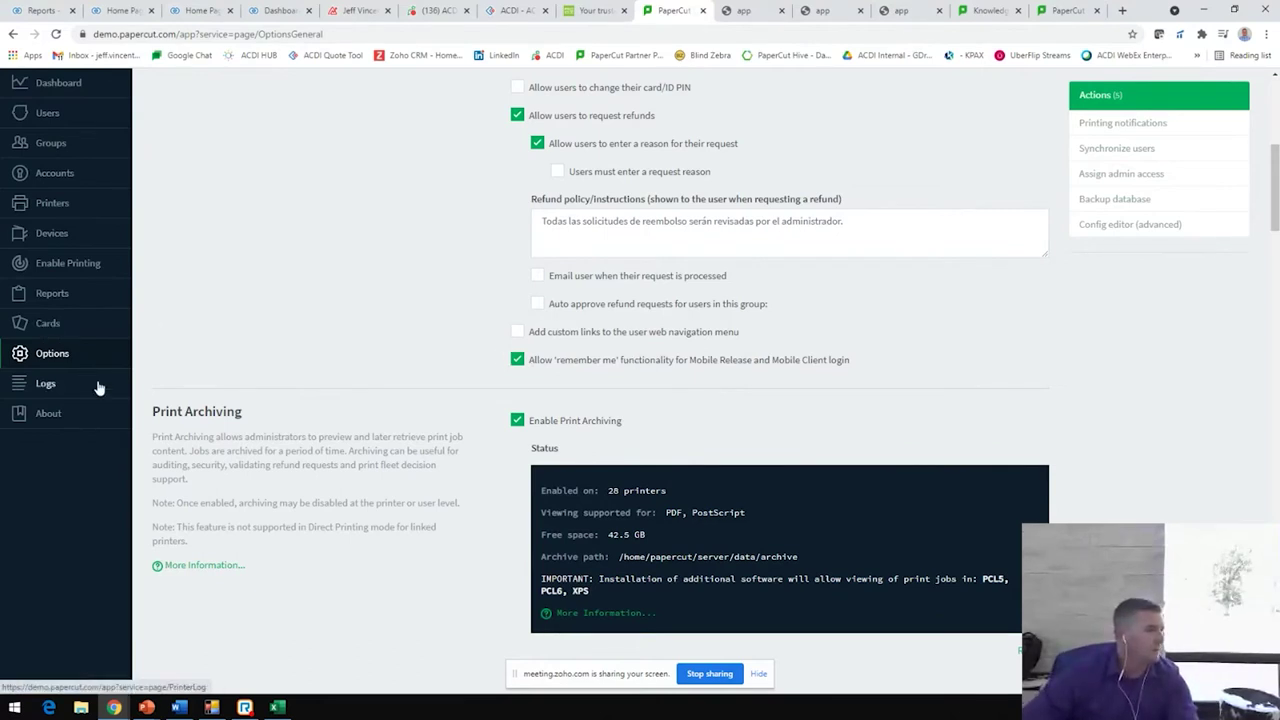
Examine the branding options for the login page, admin web interface, user web interface and report header.
{"action": "scroll", "coordinate": [310, 420], "scroll_direction": "down", "scroll_amount": 7}
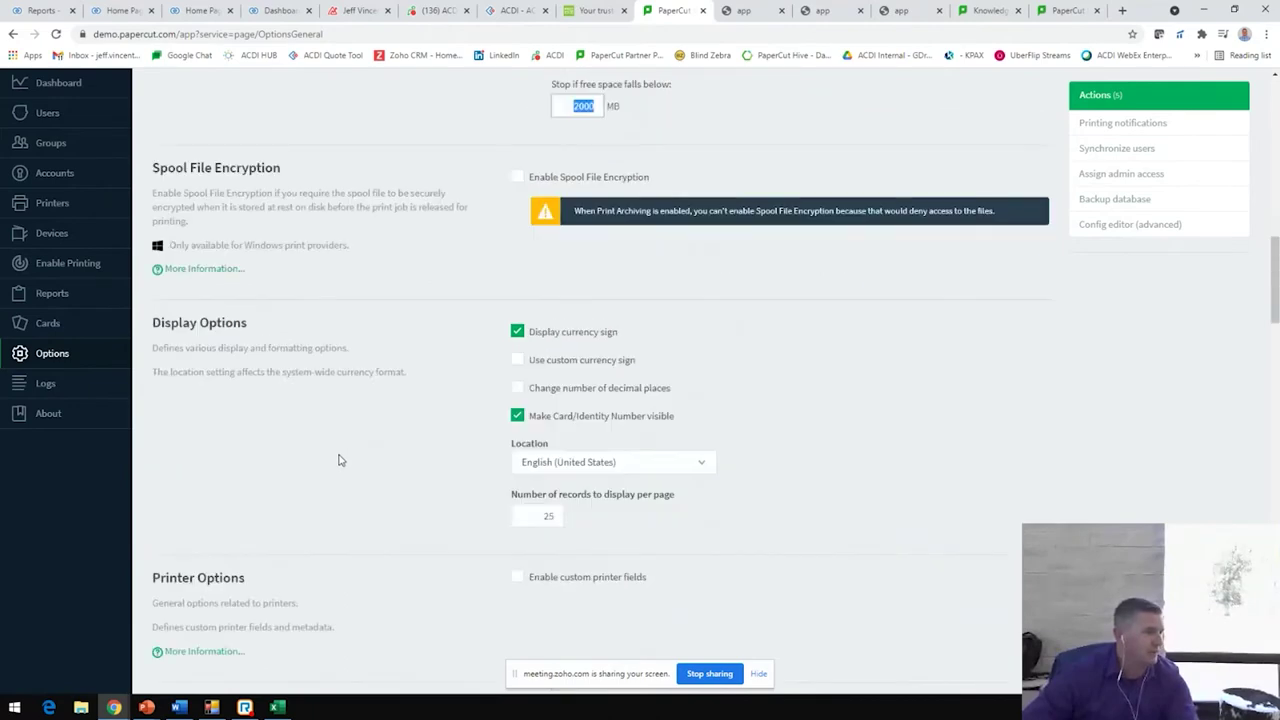
{"action": "scroll", "coordinate": [338, 460], "scroll_direction": "down", "scroll_amount": 15}
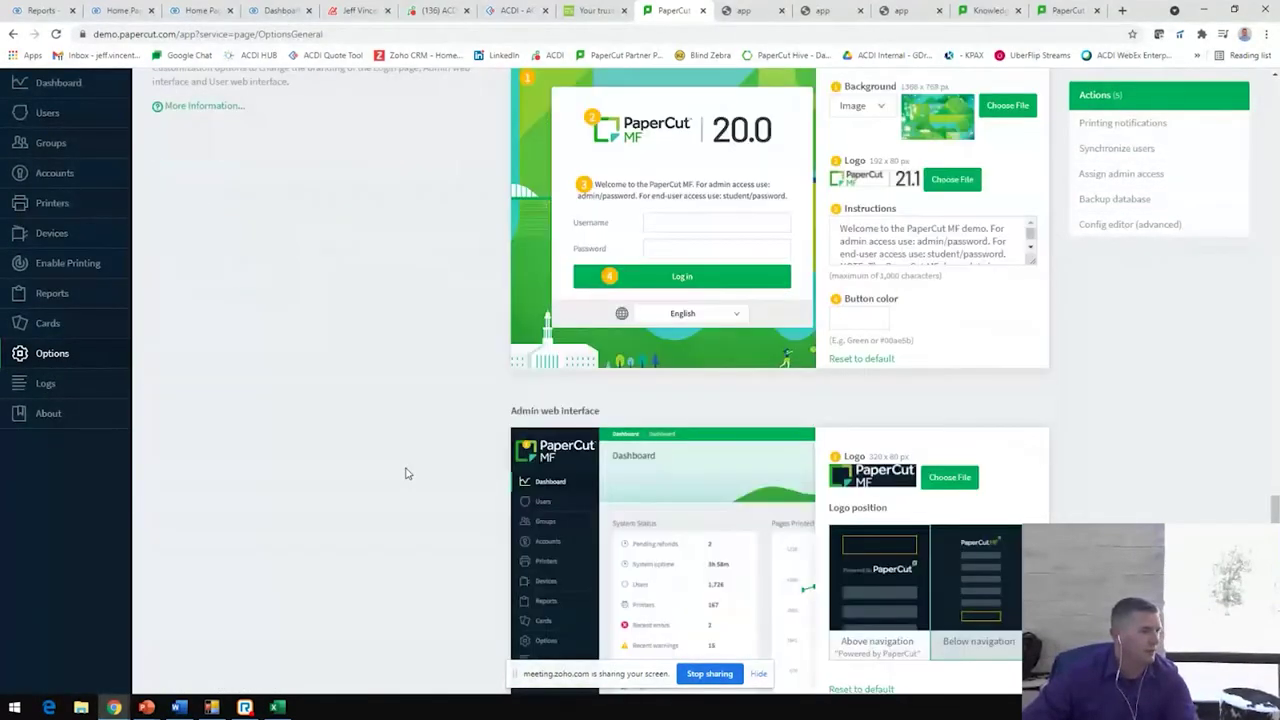
{"action": "scroll", "coordinate": [405, 473], "scroll_direction": "up", "scroll_amount": 2}
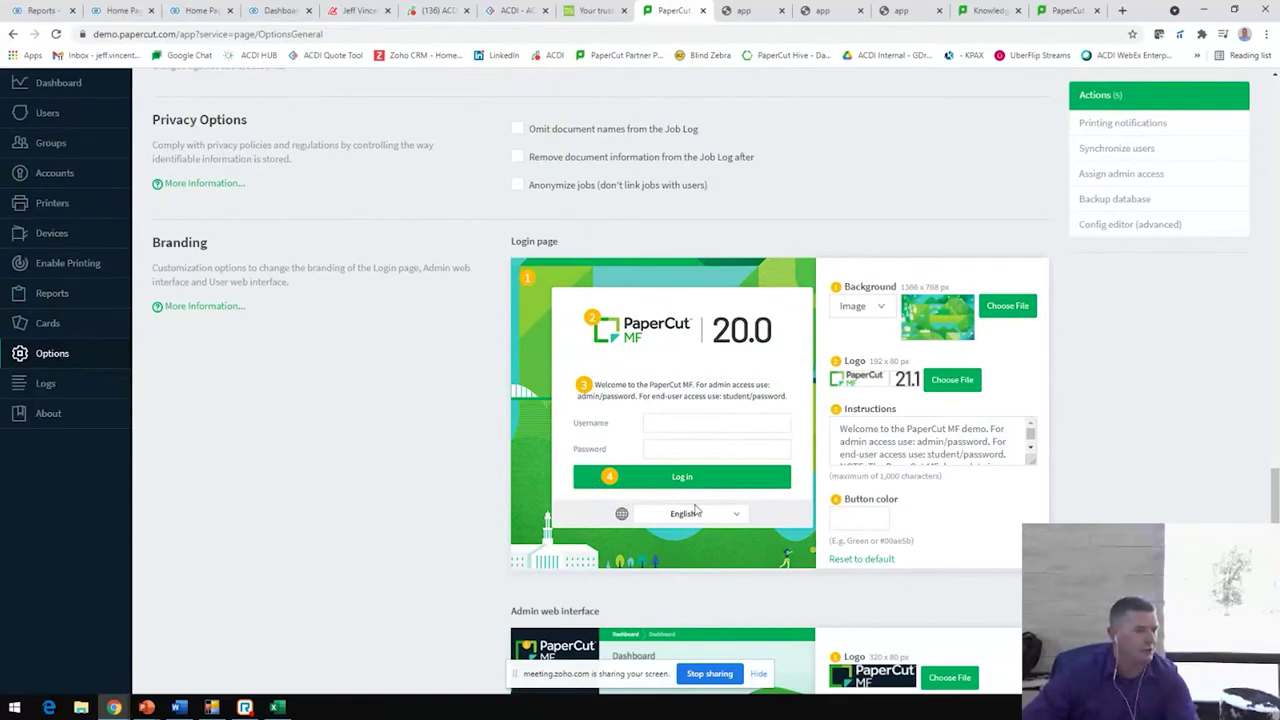
{"action": "scroll", "coordinate": [695, 510], "scroll_direction": "down", "scroll_amount": 3}
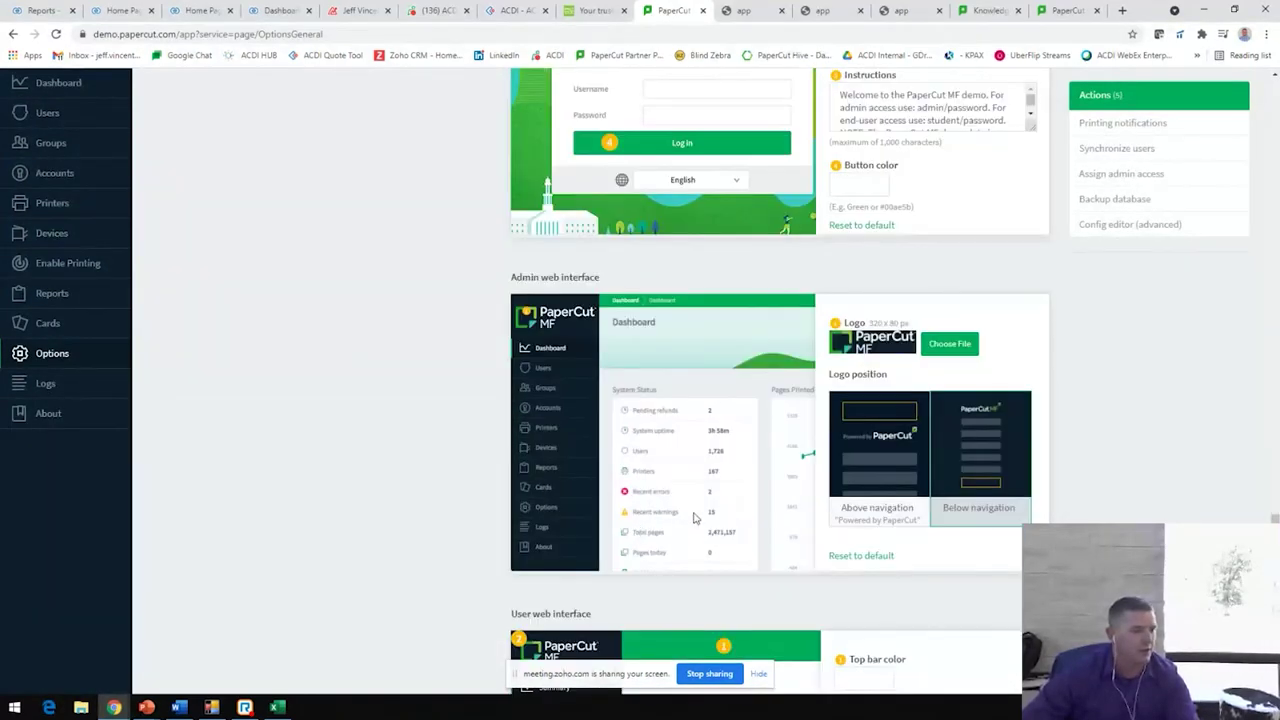
{"action": "scroll", "coordinate": [695, 517], "scroll_direction": "down", "scroll_amount": 5}
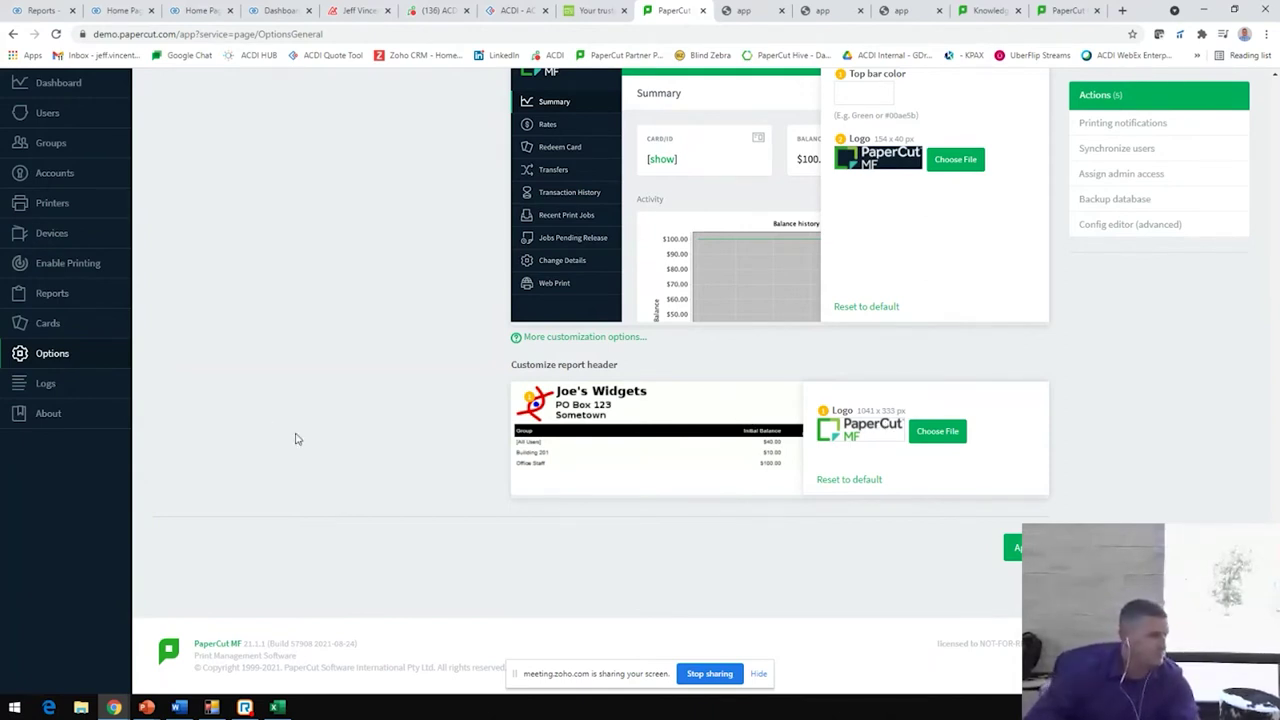
Open the job log and preview the archived Periodic Table and origami-envelope print jobs, closing each preview.
{"action": "left_click", "coordinate": [46, 390]}
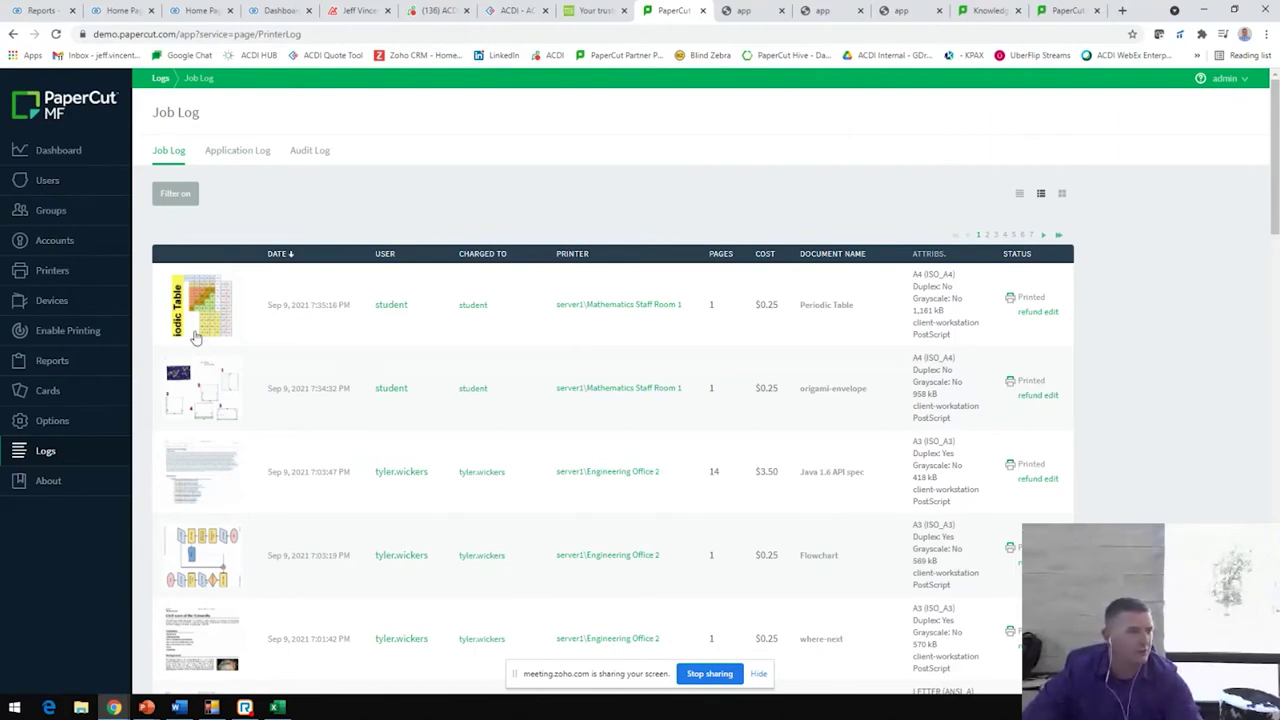
{"action": "left_click", "coordinate": [201, 318]}
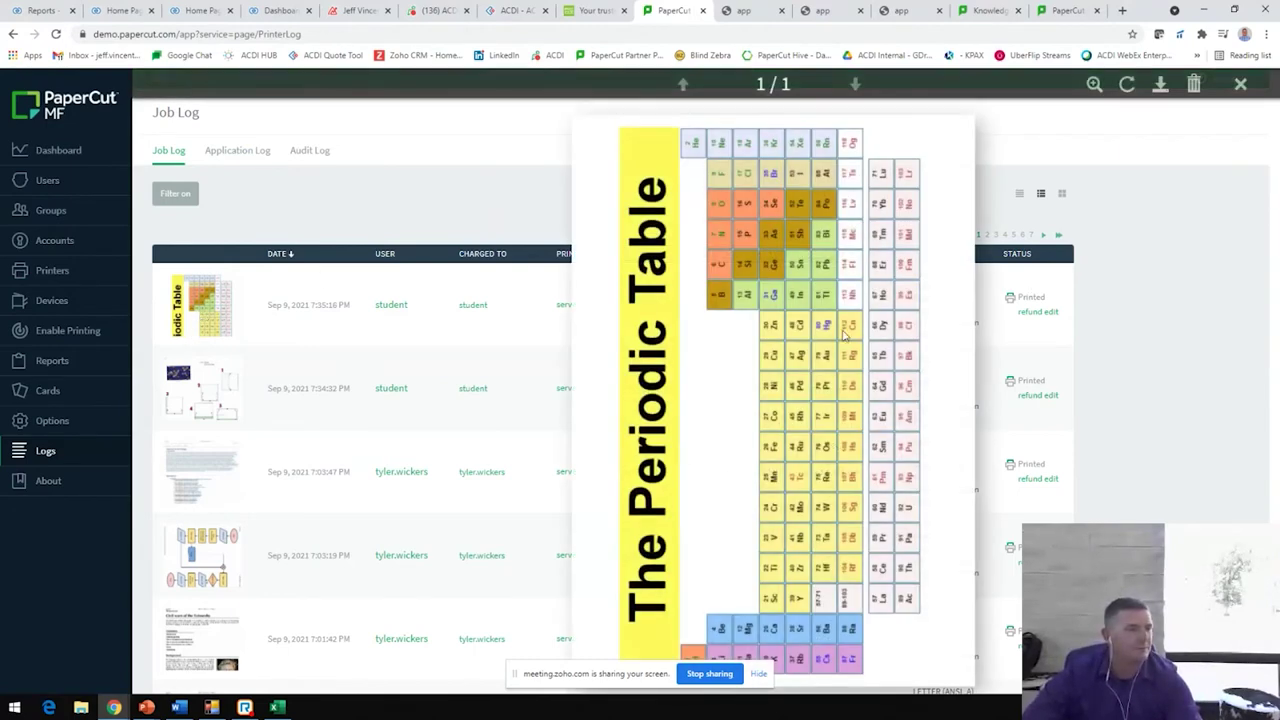
{"action": "left_click", "coordinate": [192, 406]}
{"action": "left_click", "coordinate": [215, 414]}
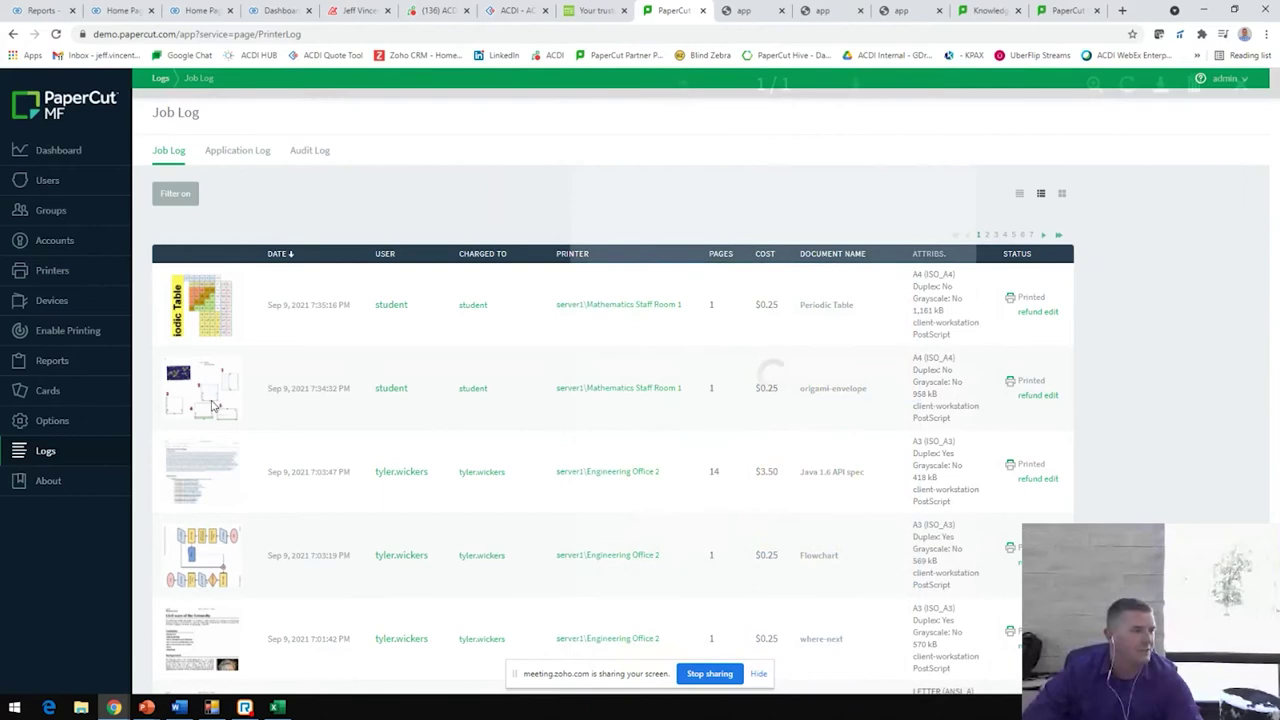
{"action": "left_click", "coordinate": [655, 322]}
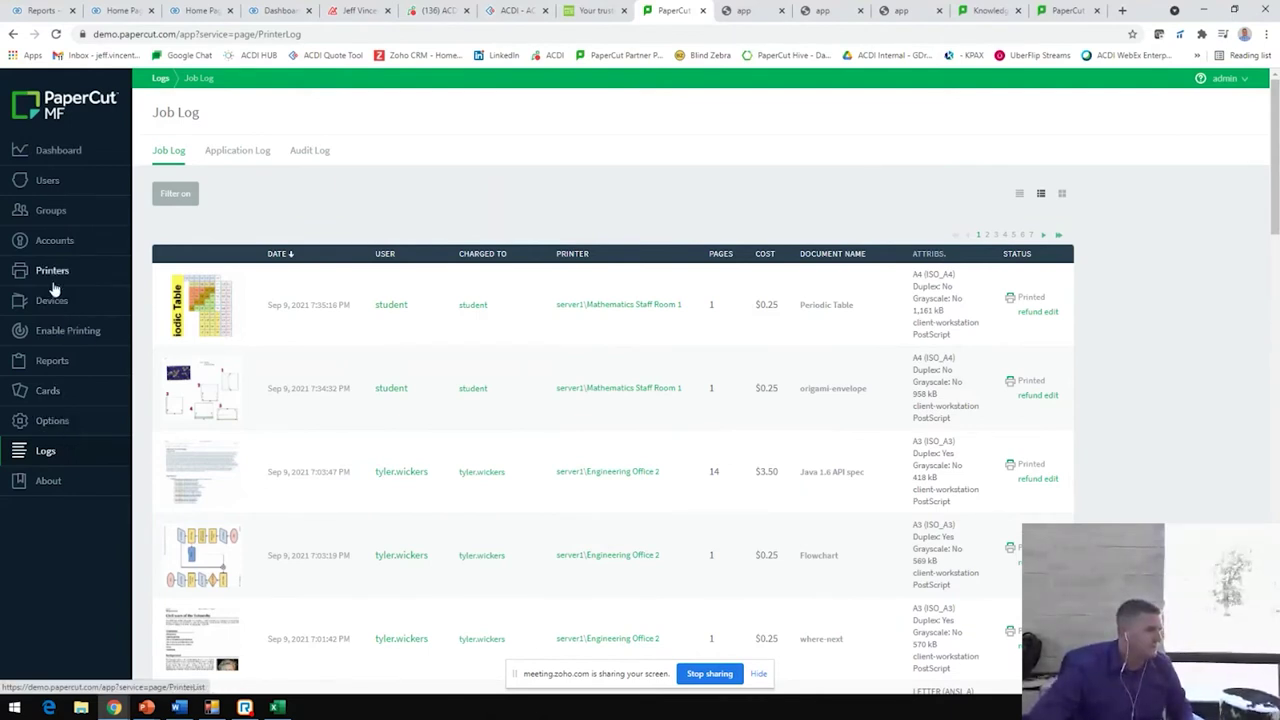
Open the Everyone zone in Print Deploy, select the Find-Me-Virtual queue without connecting it, and return to the zone list.
{"action": "left_click", "coordinate": [48, 334]}
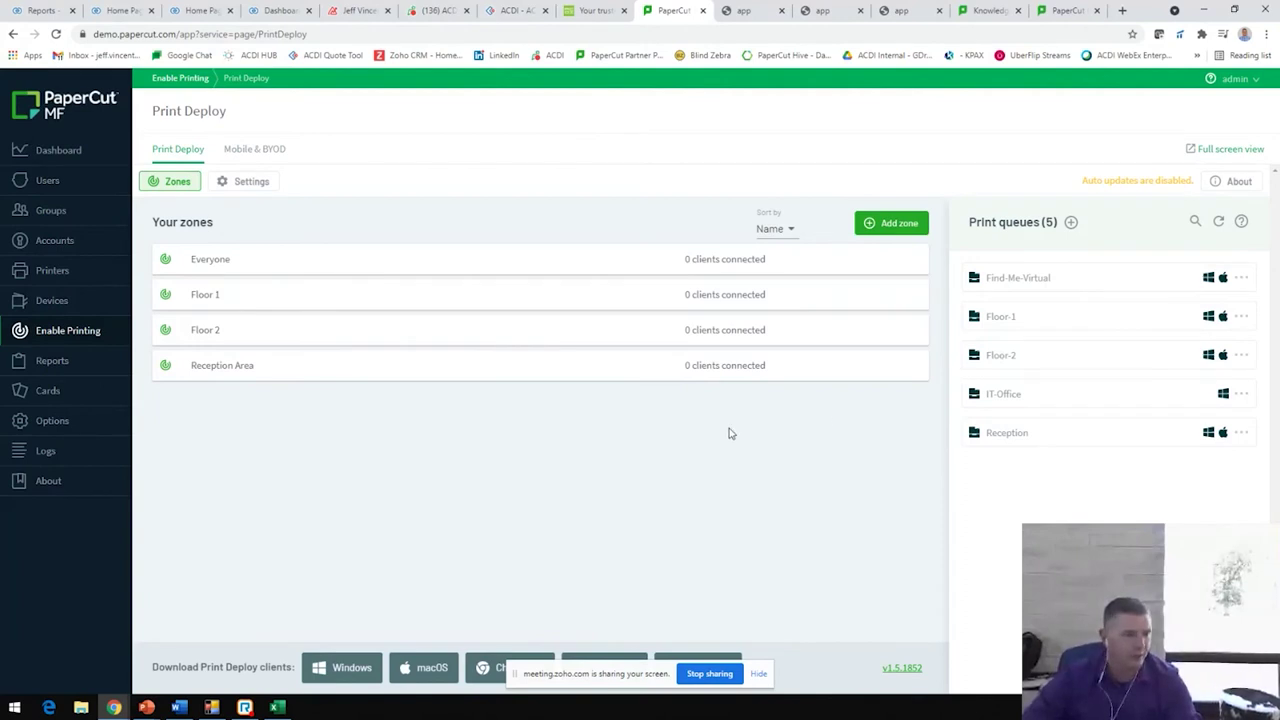
{"action": "left_click", "coordinate": [314, 271]}
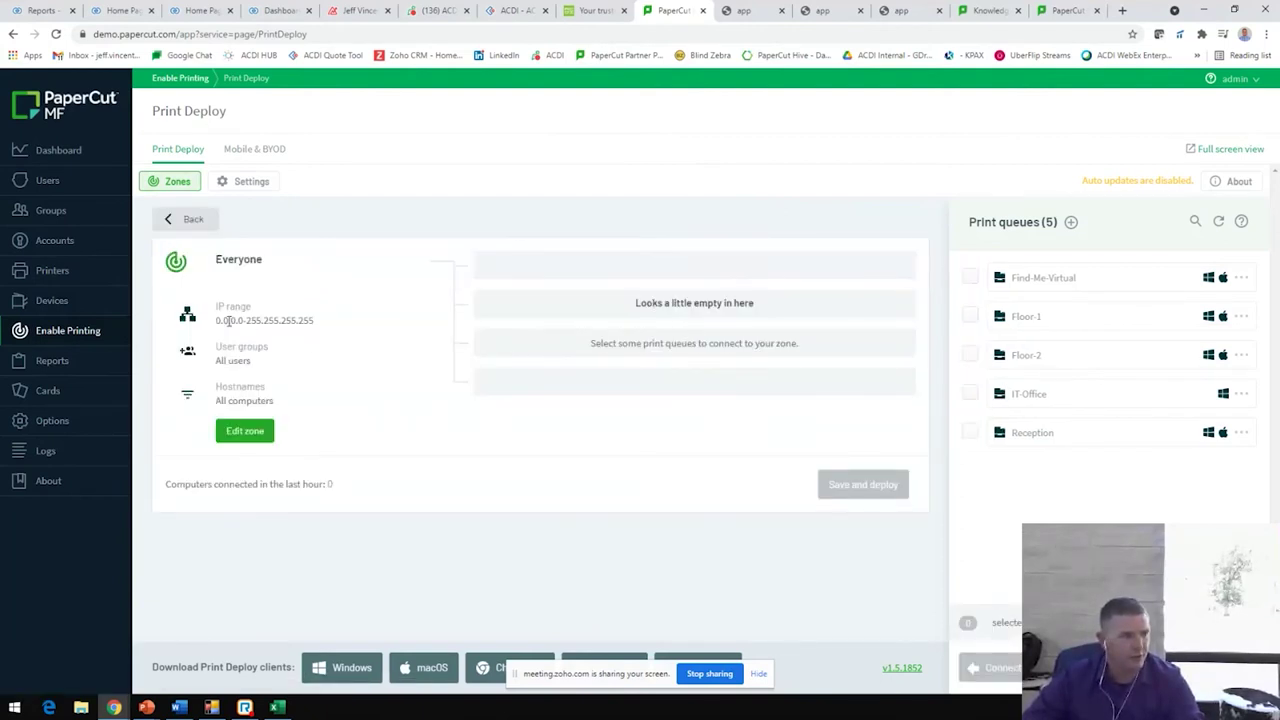
{"action": "left_click", "coordinate": [968, 280]}
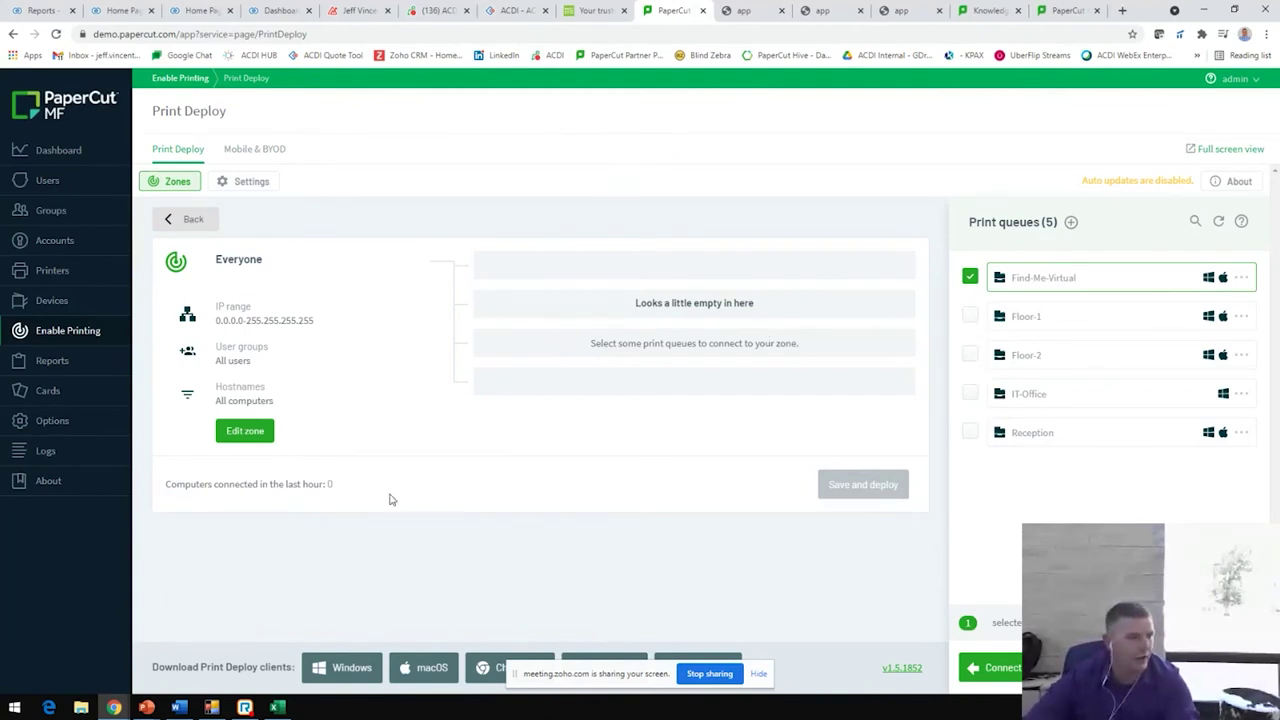
{"action": "left_click", "coordinate": [168, 219]}
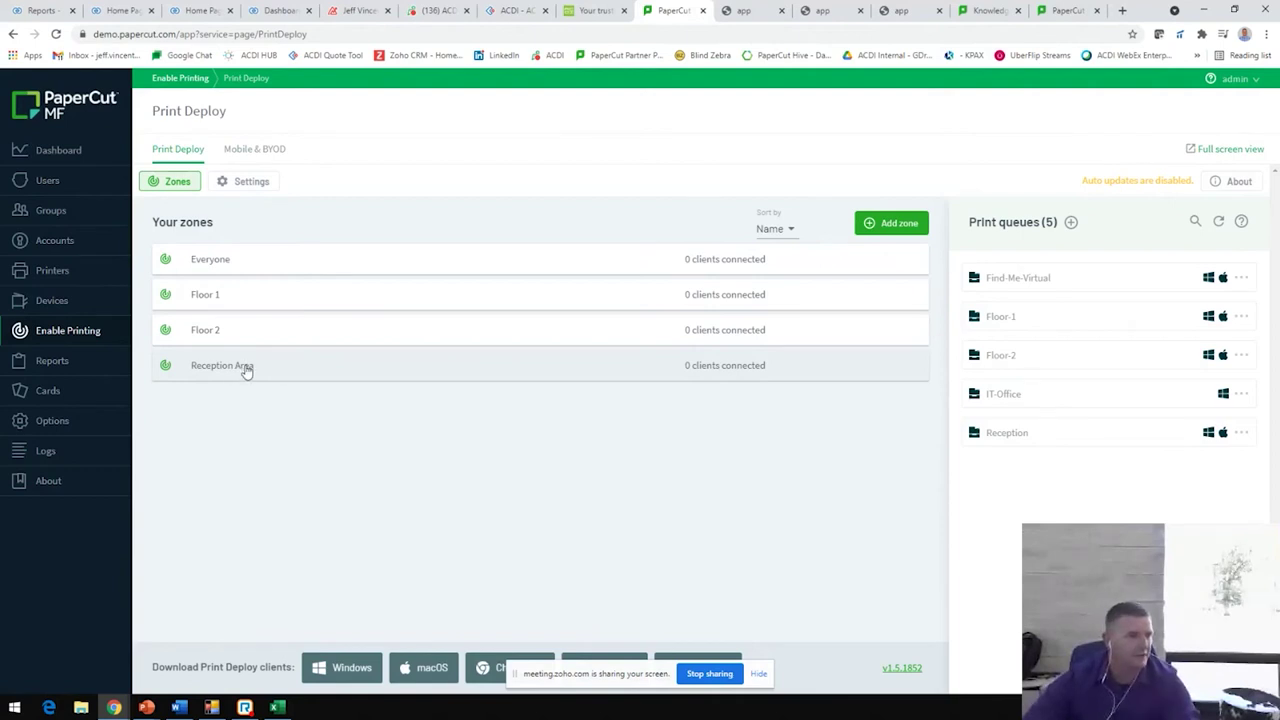
Connect the Floor-1 and Floor-2 print queues to the Floor 1 zone.
{"action": "left_click", "coordinate": [336, 302]}
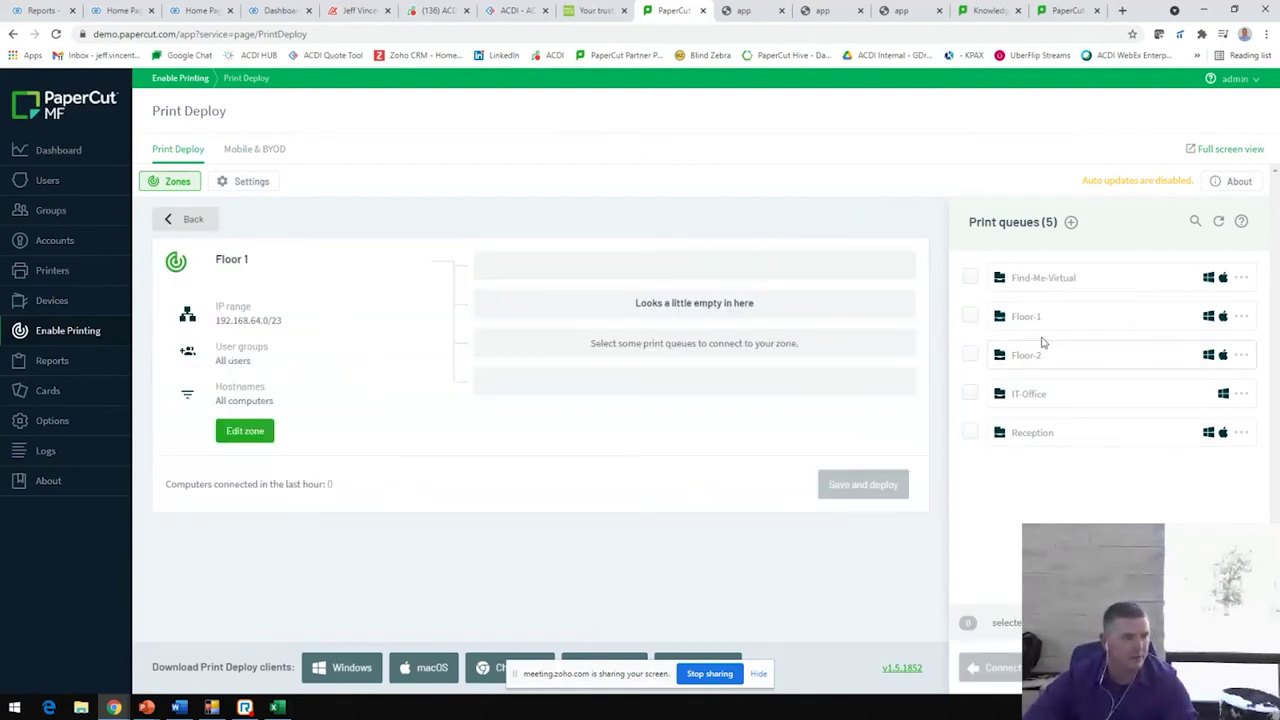
{"action": "left_click", "coordinate": [970, 316]}
{"action": "left_click", "coordinate": [970, 355]}
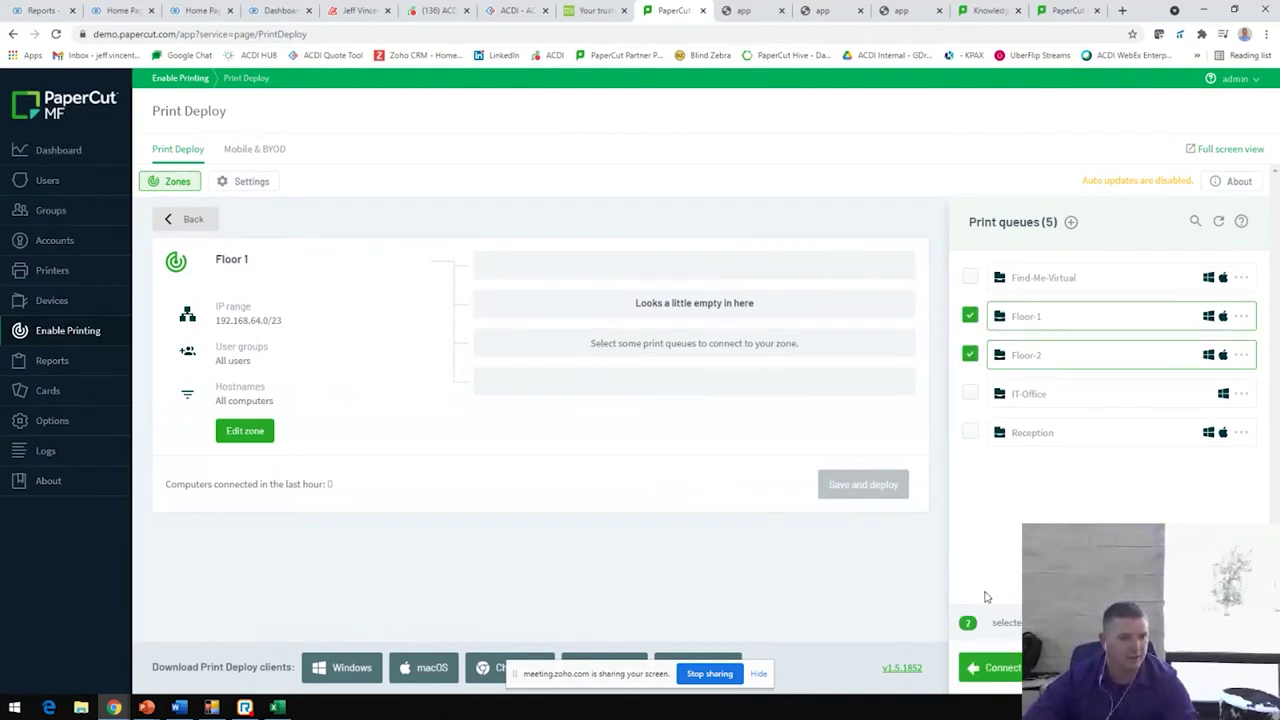
{"action": "left_click", "coordinate": [987, 664]}
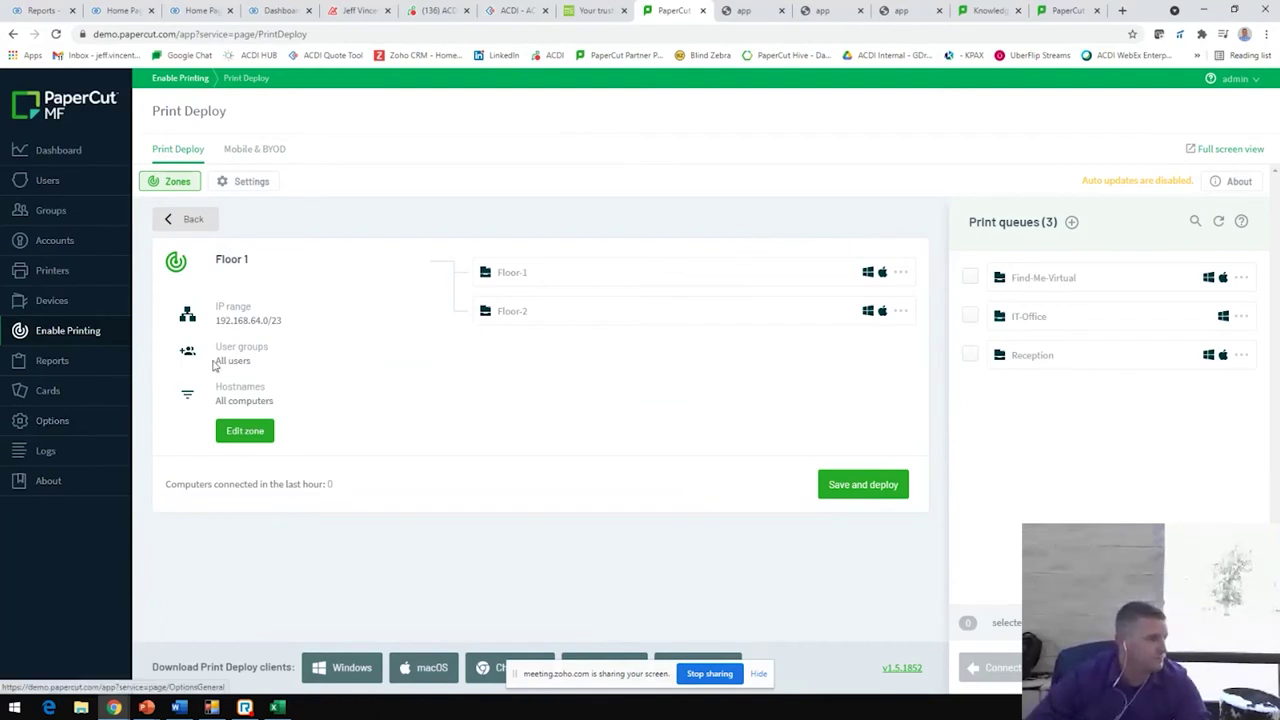
Leave Print Deploy without saving and review the version and license information, highlighting the license expiry date.
{"action": "left_click", "coordinate": [48, 481]}
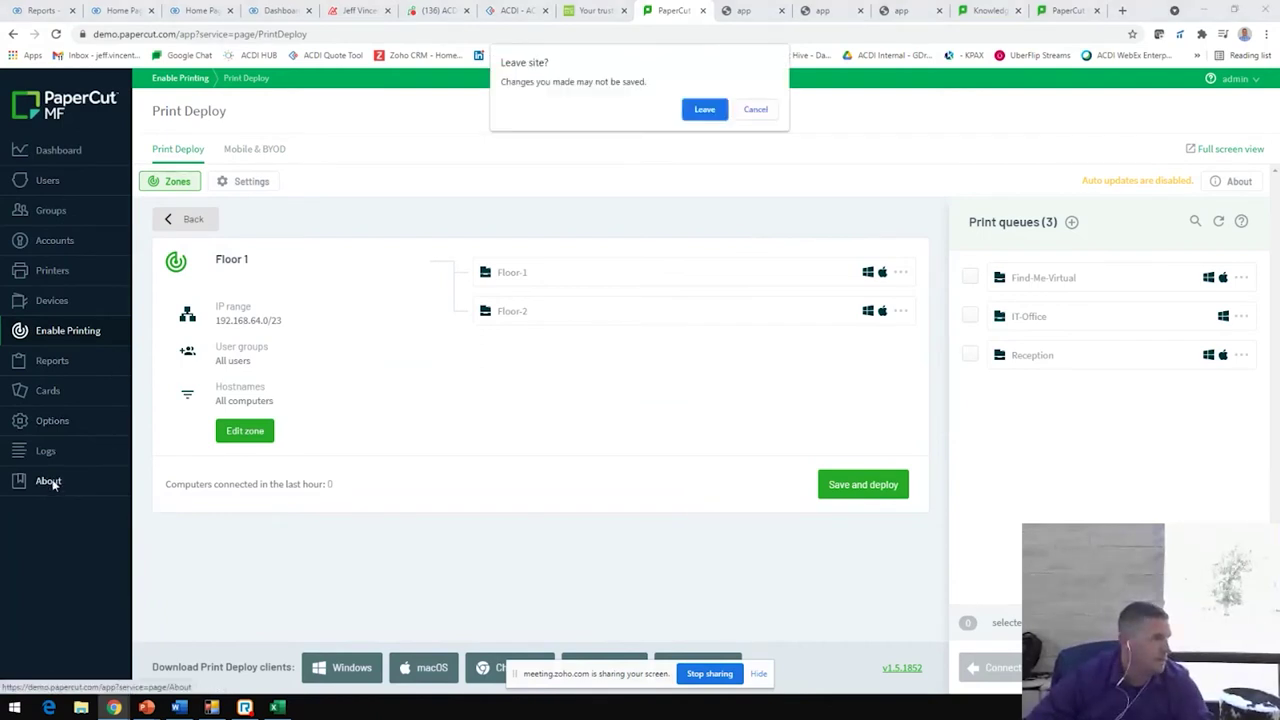
{"action": "left_click", "coordinate": [705, 111]}
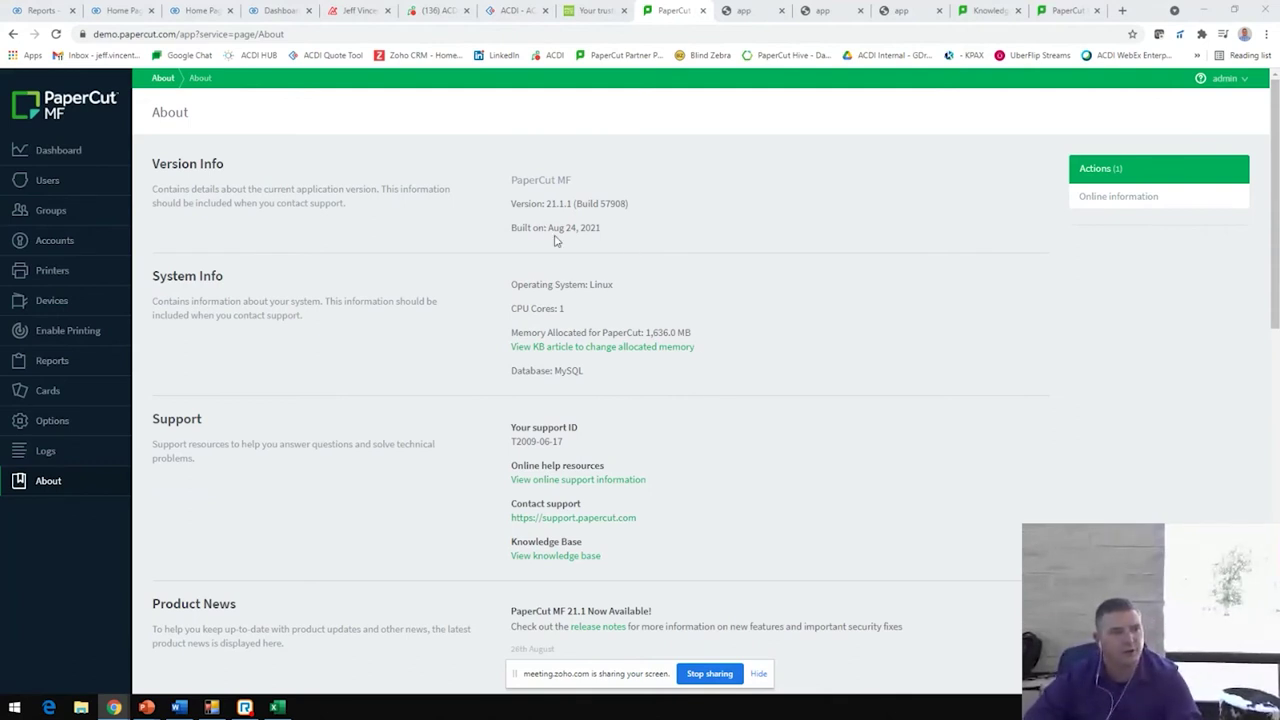
{"action": "scroll", "coordinate": [651, 301], "scroll_direction": "down", "scroll_amount": 5}
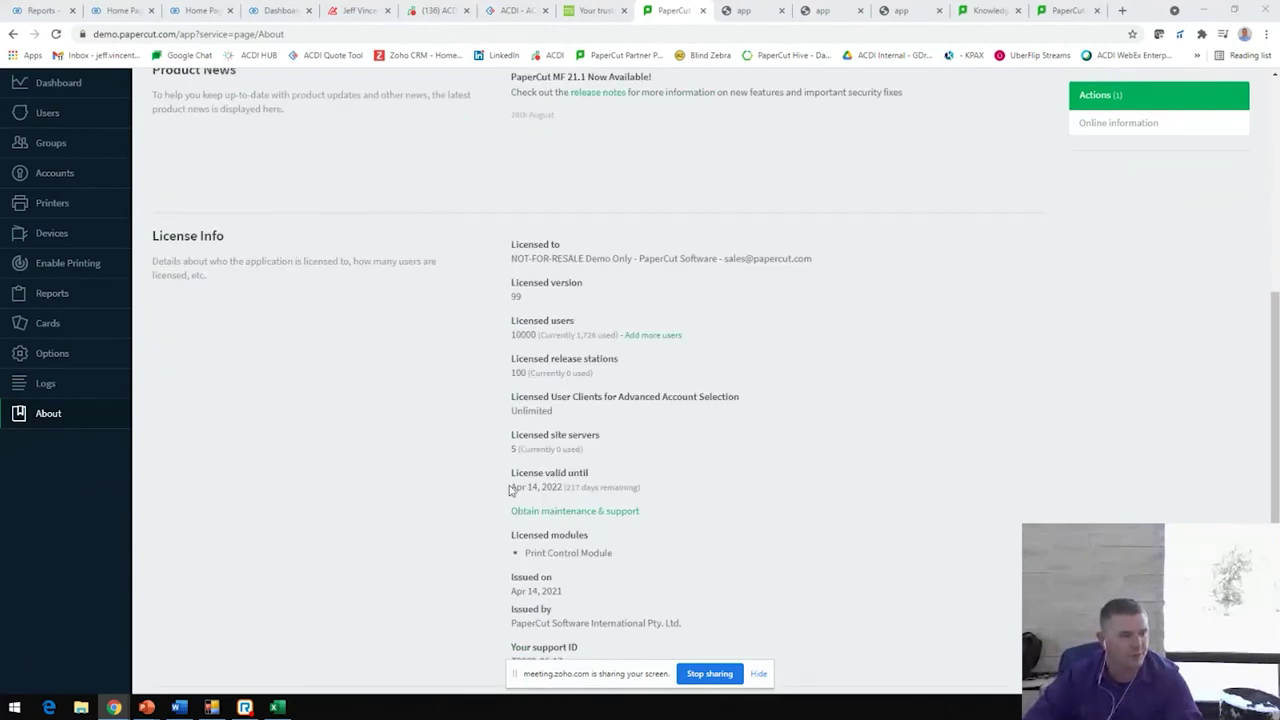
{"action": "left_click_drag", "start_coordinate": [513, 486], "coordinate": [642, 492]}
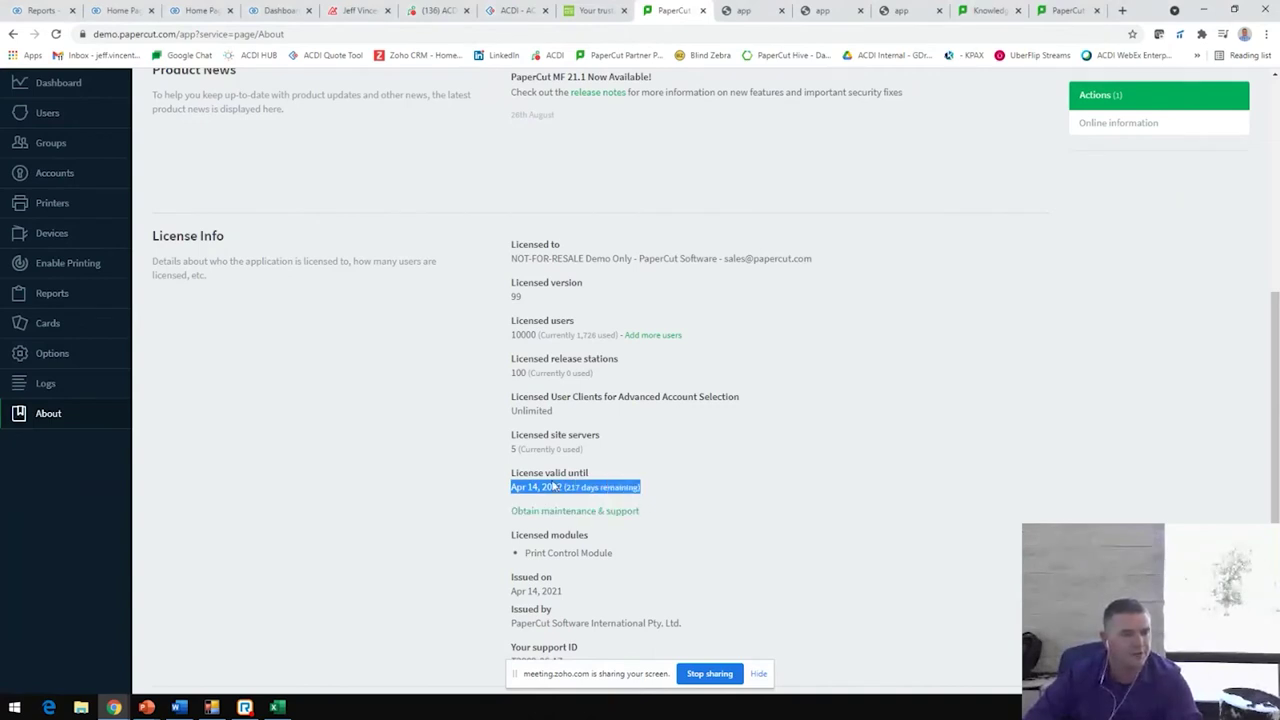
Review the version, system, support and license details on the About page and log out of the admin account.
{"action": "left_click", "coordinate": [477, 466]}
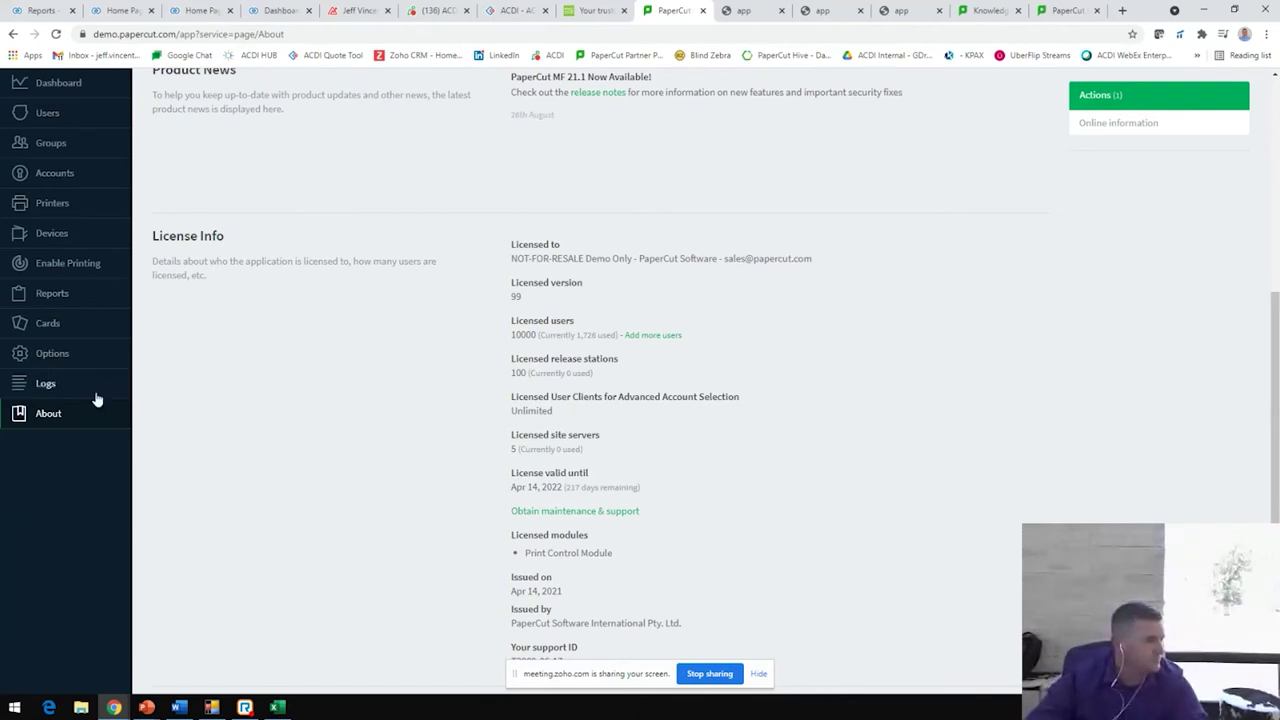
{"action": "scroll", "coordinate": [89, 395], "scroll_direction": "up", "scroll_amount": 3}
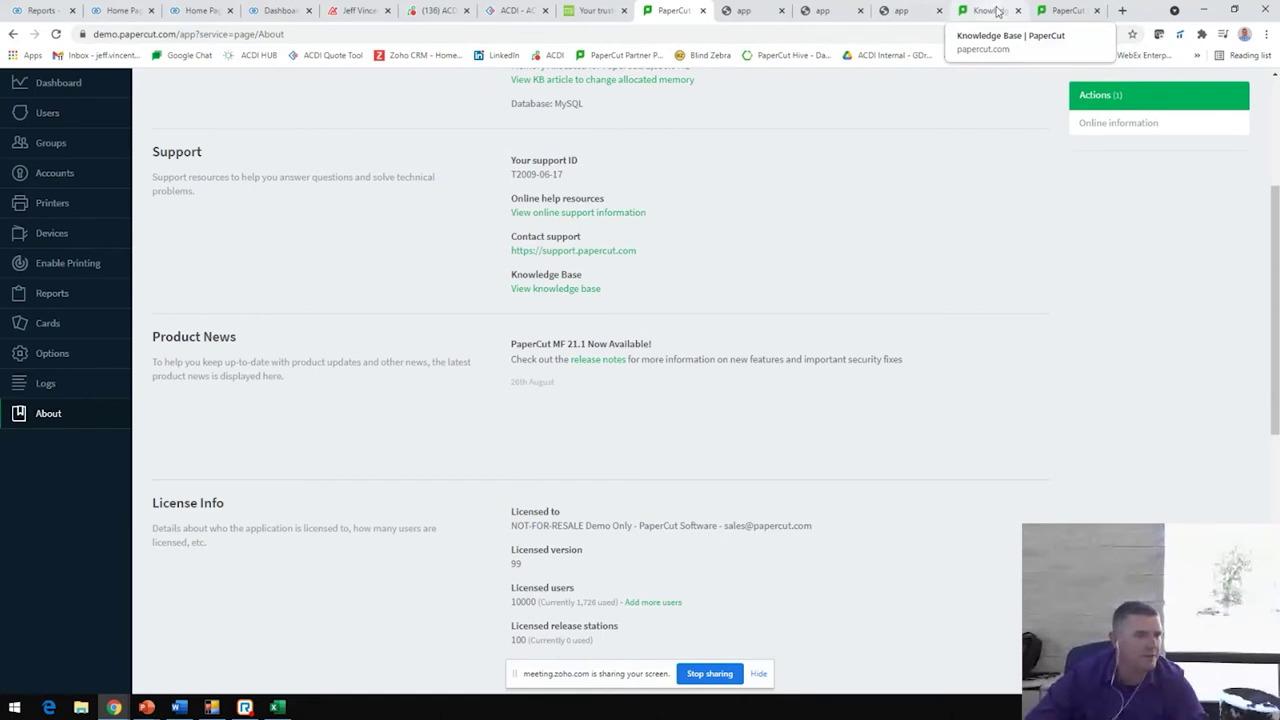
{"action": "scroll", "coordinate": [463, 222], "scroll_direction": "up", "scroll_amount": 2}
{"action": "scroll", "coordinate": [463, 222], "scroll_direction": "up", "scroll_amount": 1}
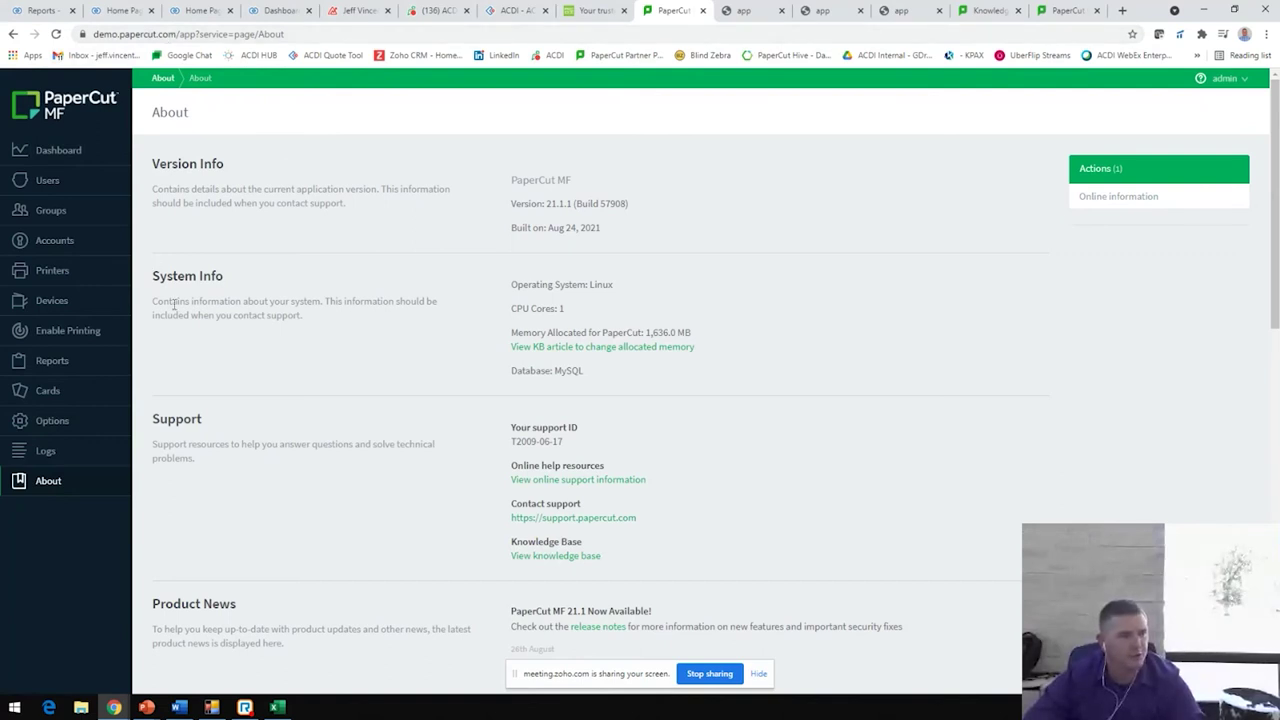
{"action": "scroll", "coordinate": [519, 465], "scroll_direction": "down", "scroll_amount": 3}
{"action": "scroll", "coordinate": [520, 470], "scroll_direction": "down", "scroll_amount": 5}
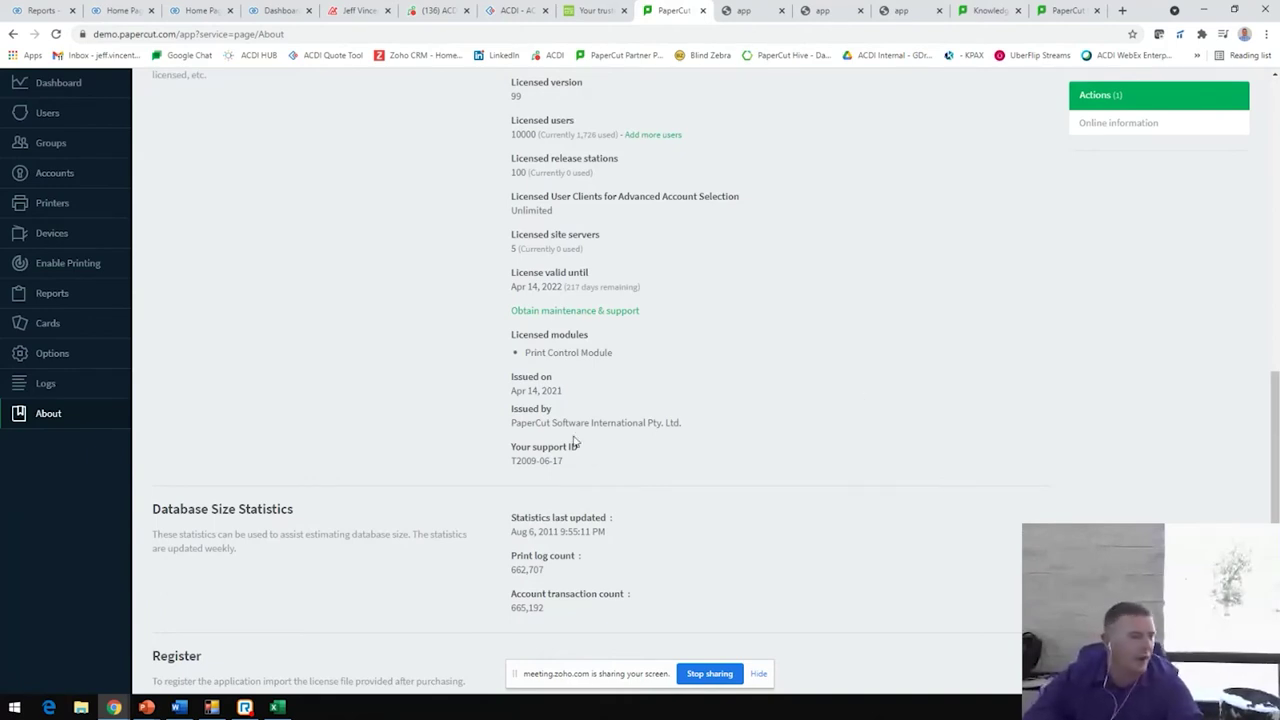
{"action": "scroll", "coordinate": [574, 443], "scroll_direction": "up", "scroll_amount": 10}
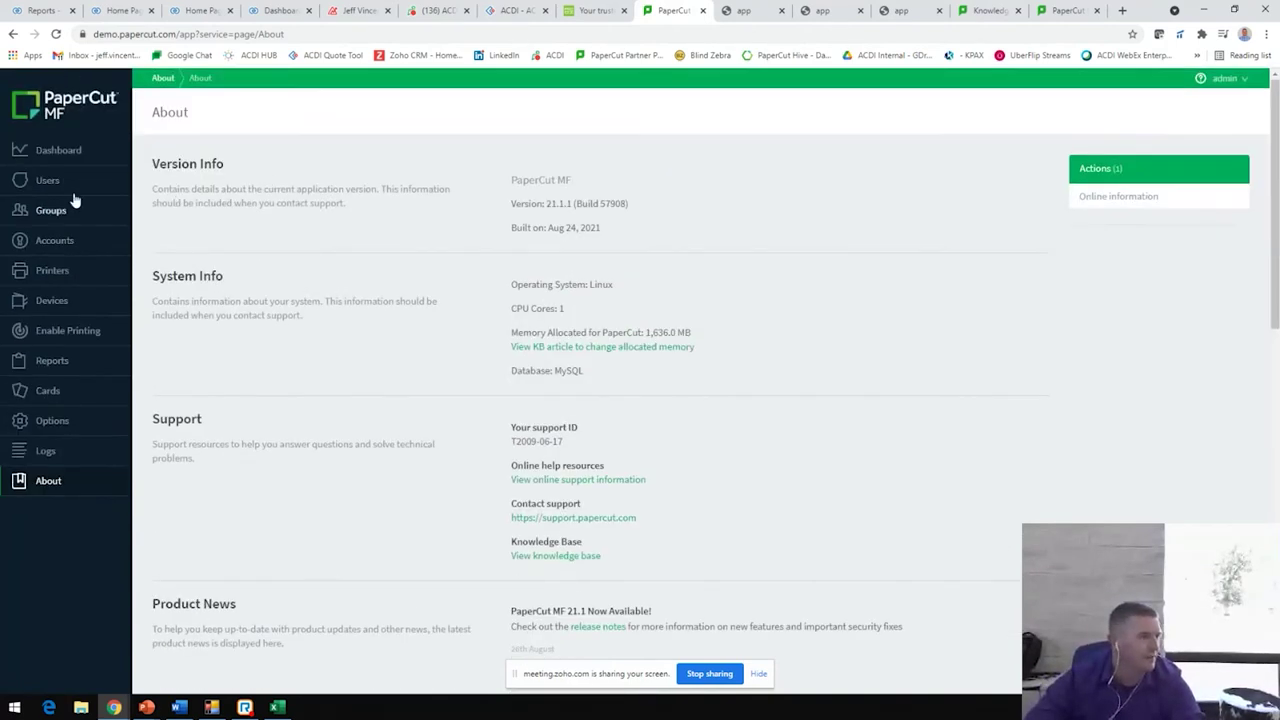
{"action": "left_click", "coordinate": [1230, 82]}
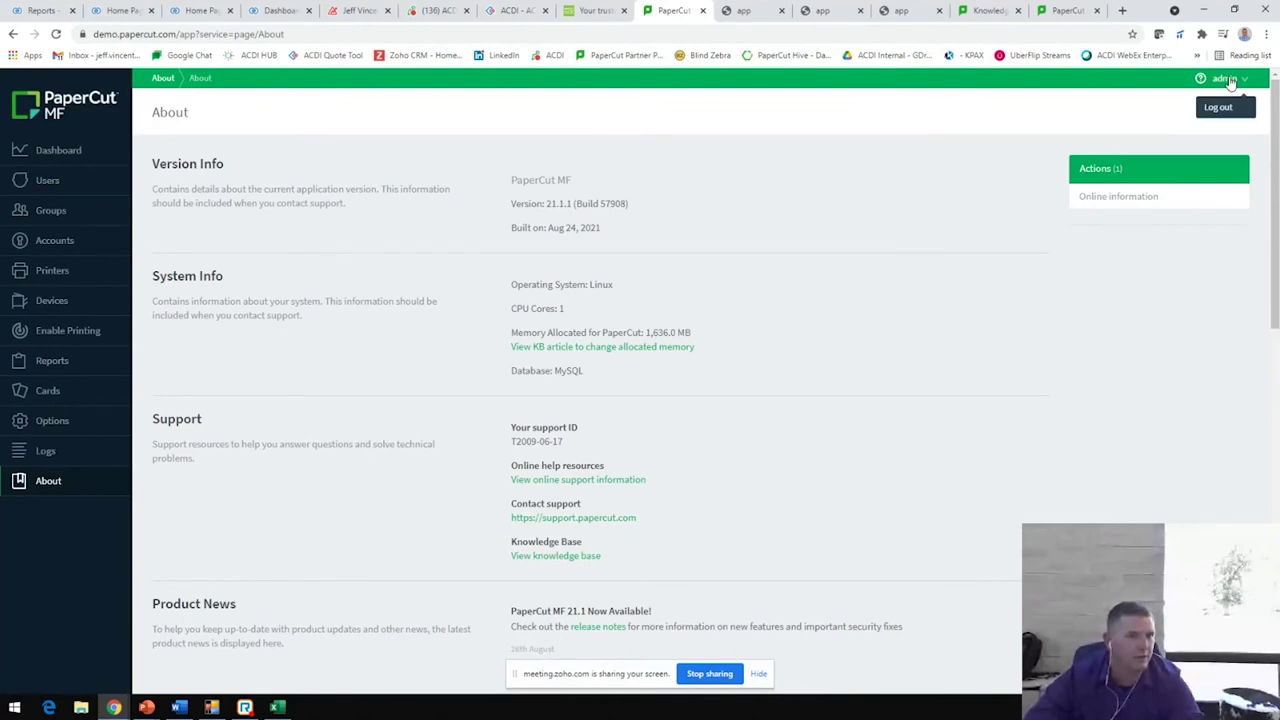
{"action": "left_click", "coordinate": [1226, 110]}
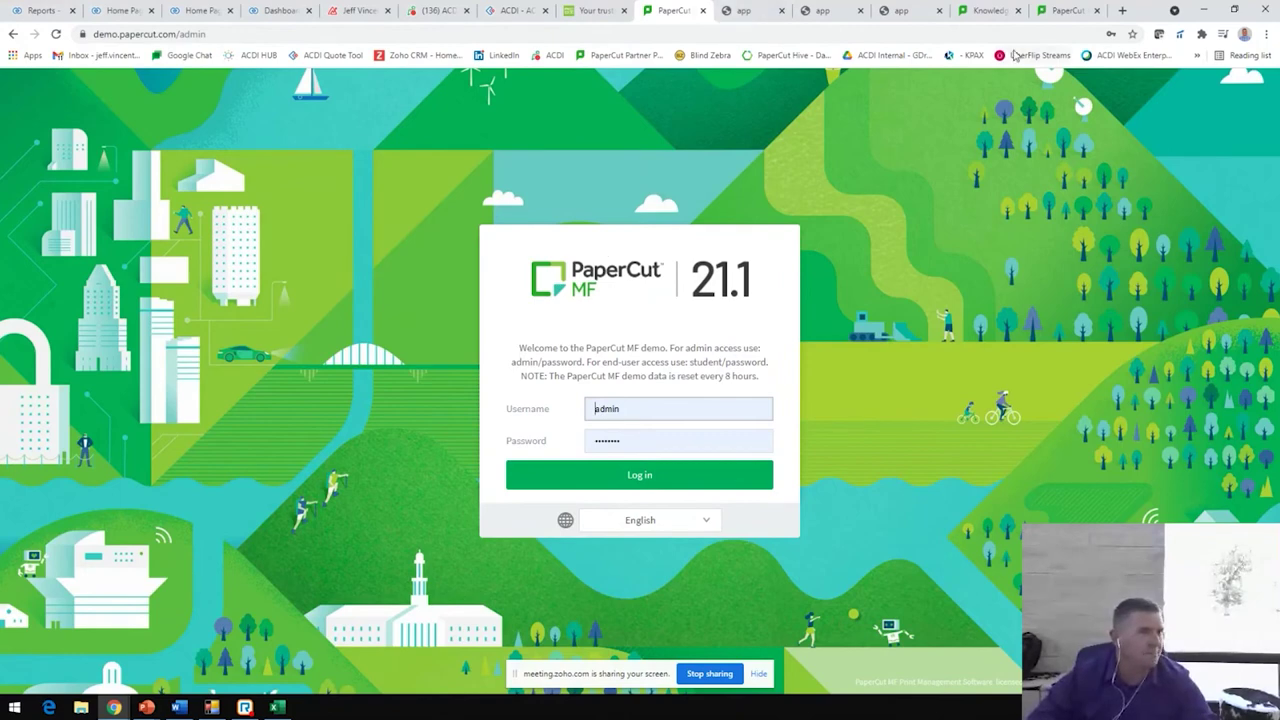
Switch to the PaperCut Knowledge Base and search the site for system requirements.
{"action": "left_click", "coordinate": [990, 10]}
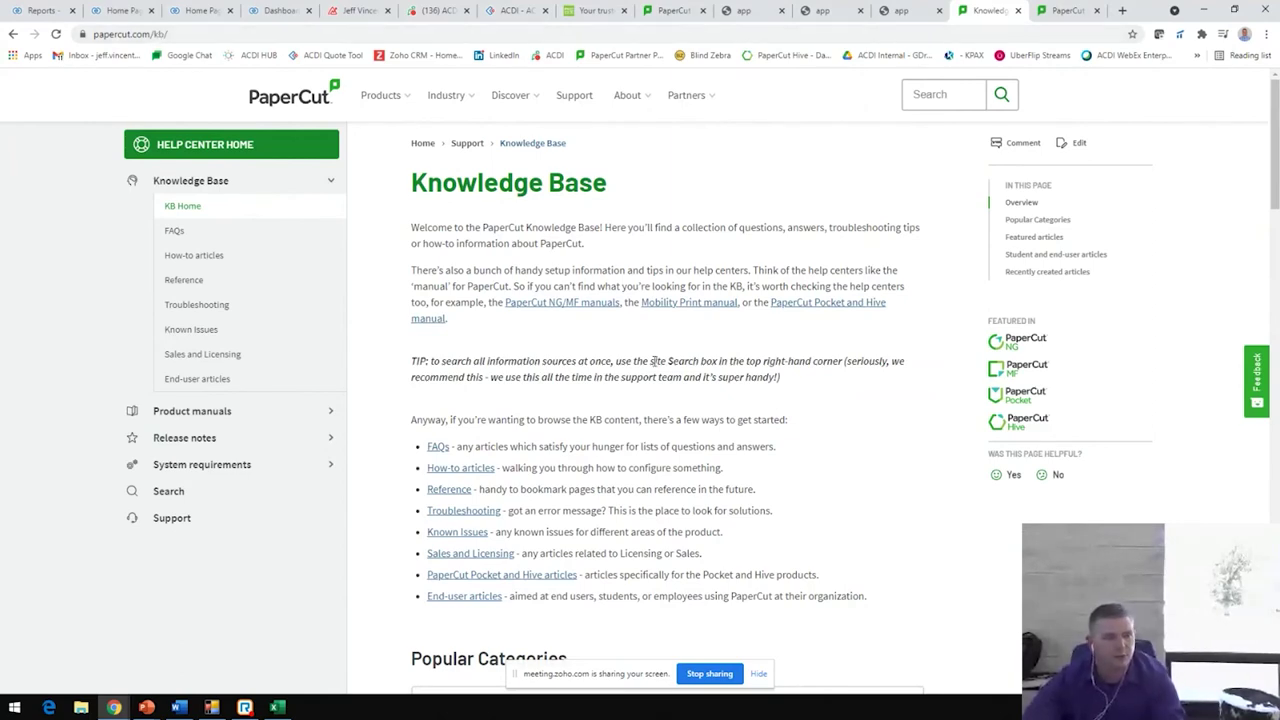
{"action": "scroll", "coordinate": [686, 394], "scroll_direction": "down", "scroll_amount": 2}
{"action": "scroll", "coordinate": [686, 394], "scroll_direction": "up", "scroll_amount": 2}
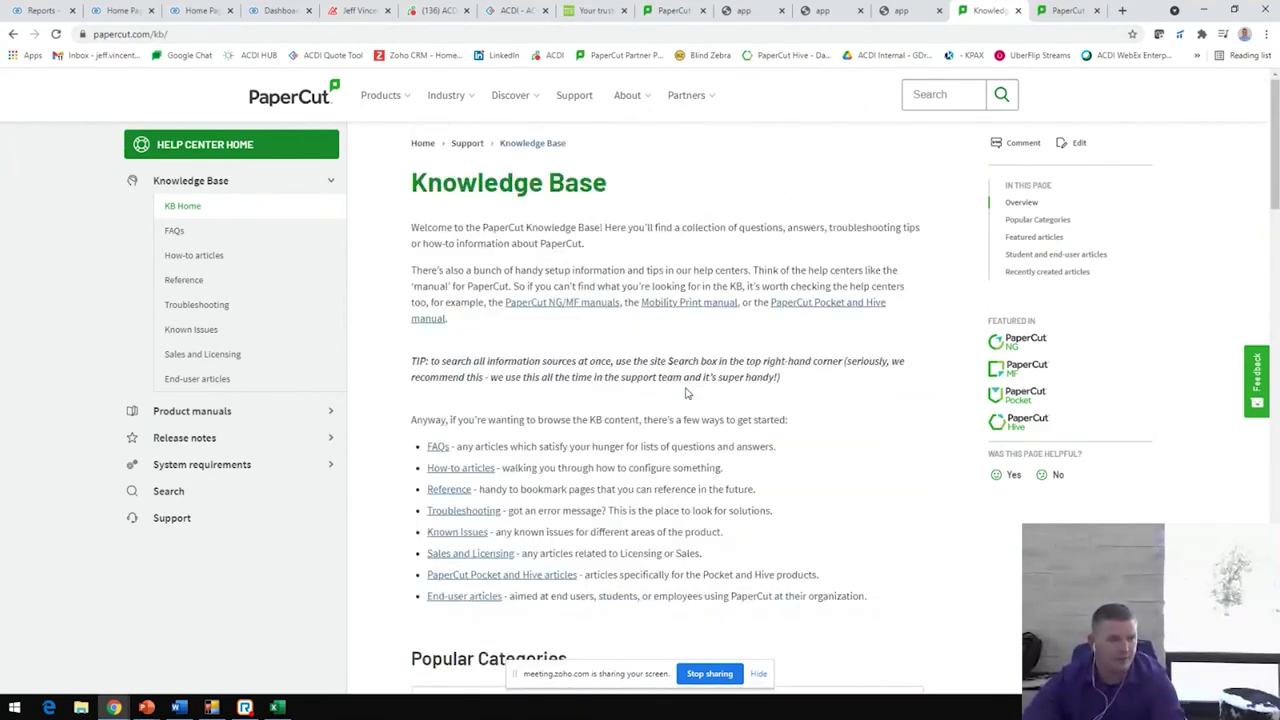
{"action": "left_click", "coordinate": [942, 94]}
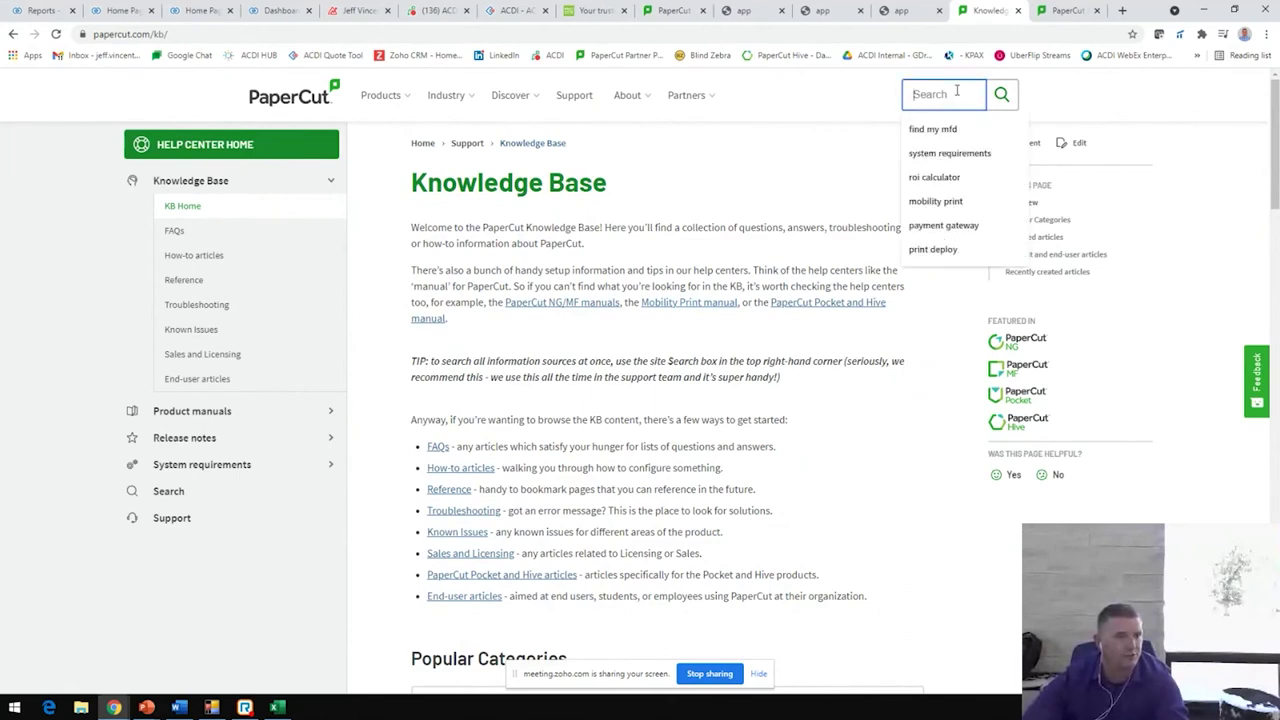
{"action": "left_click", "coordinate": [966, 156]}
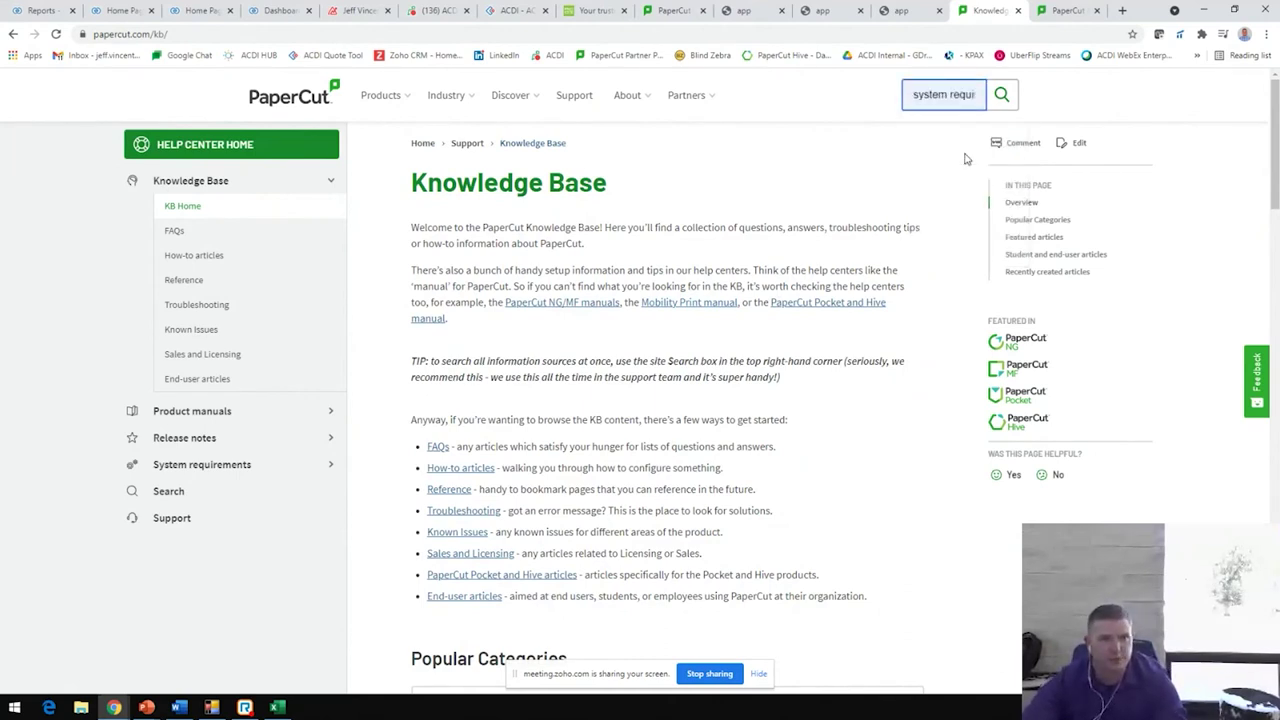
{"action": "left_click", "coordinate": [988, 104]}
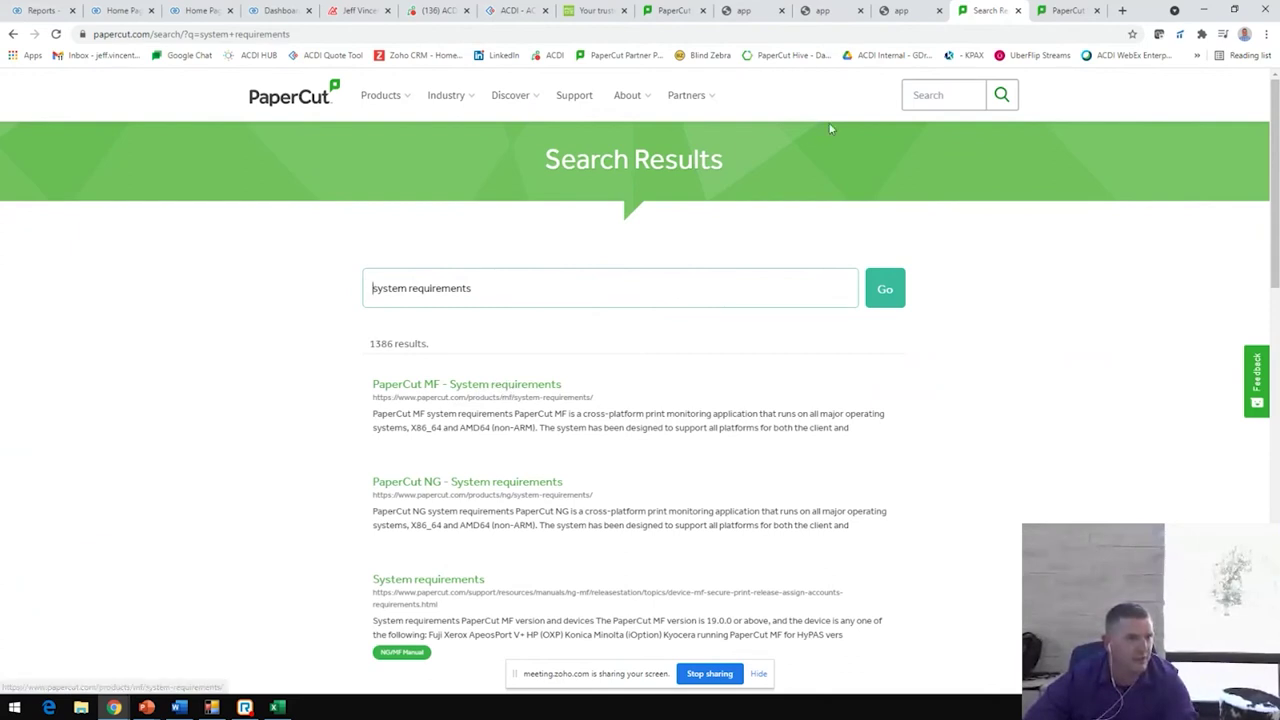
Search the site for "find my mfd" and examine the supported manufacturers listed in the Copier Tracking & Control article.
{"action": "left_click", "coordinate": [938, 96]}
{"action": "left_click", "coordinate": [940, 131]}
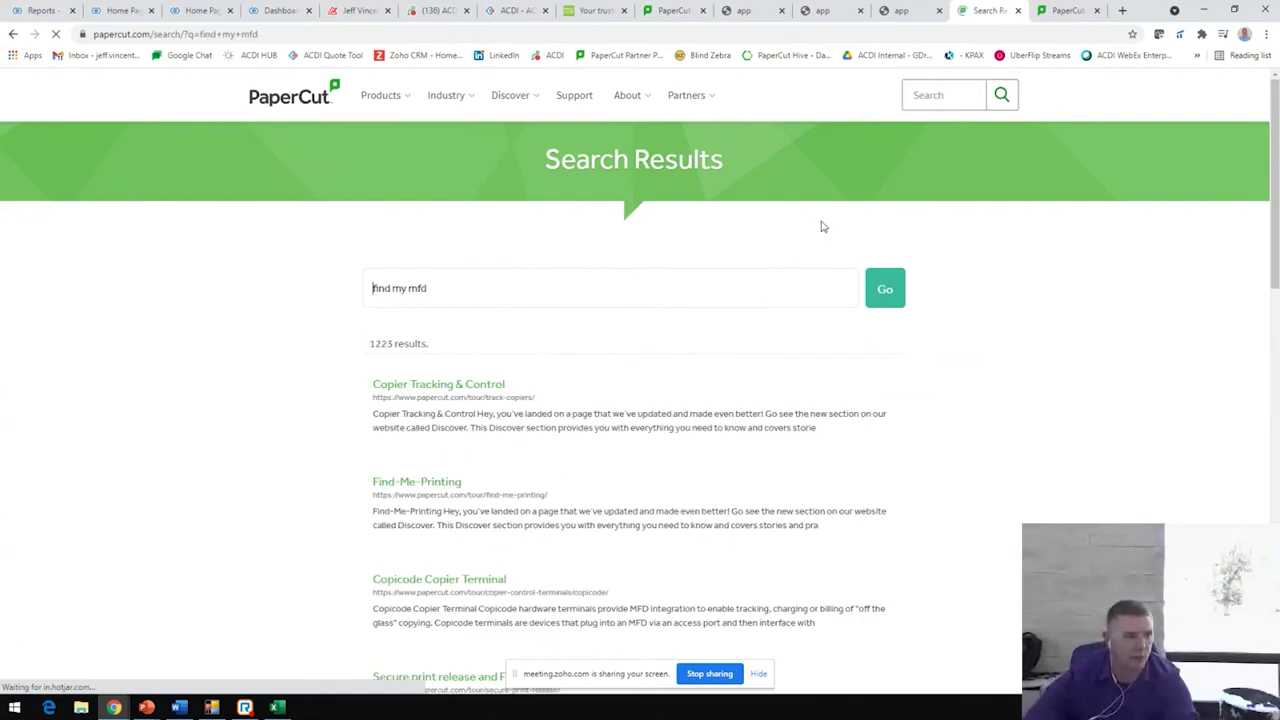
{"action": "left_click", "coordinate": [438, 386]}
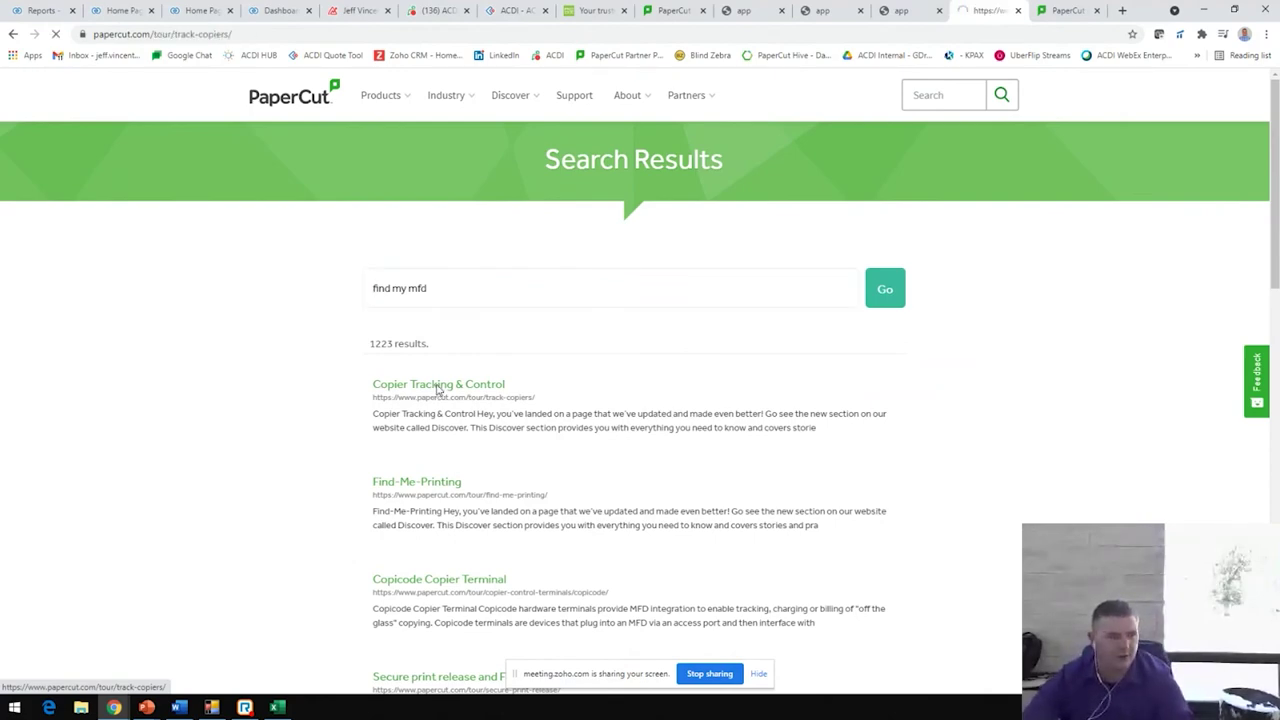
{"action": "scroll", "coordinate": [521, 455], "scroll_direction": "down", "scroll_amount": 9}
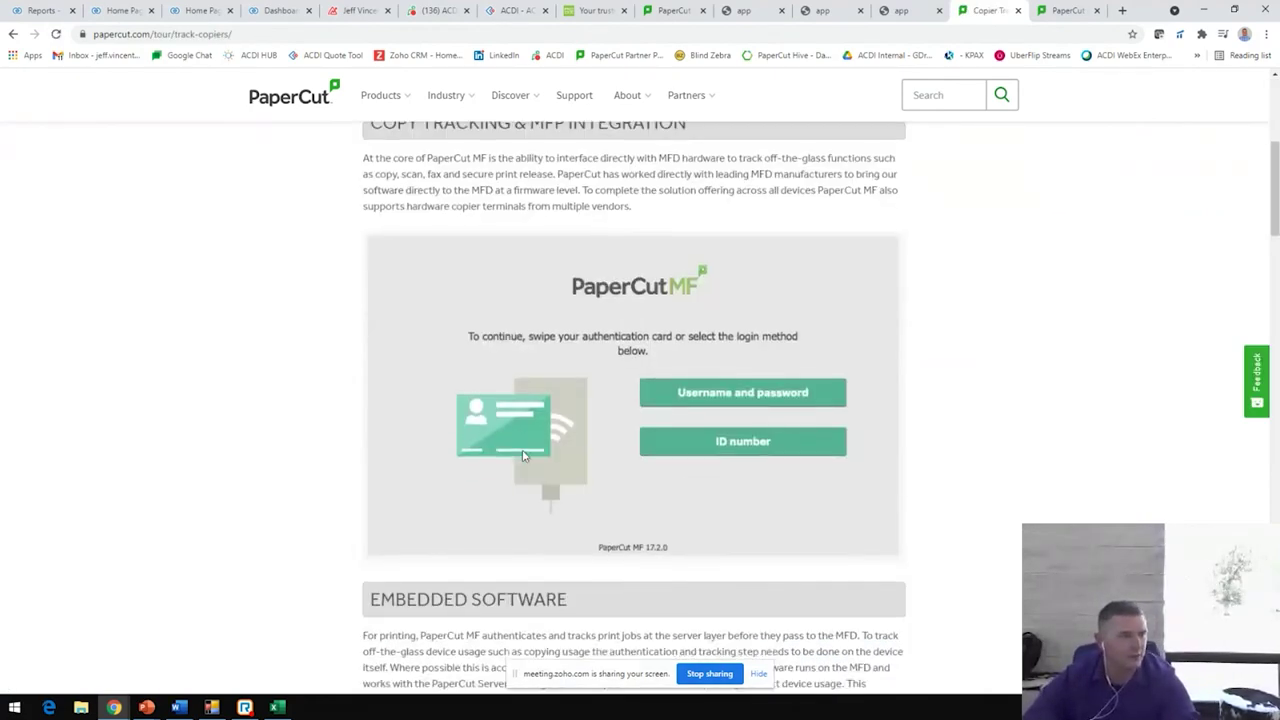
{"action": "scroll", "coordinate": [521, 455], "scroll_direction": "down", "scroll_amount": 5}
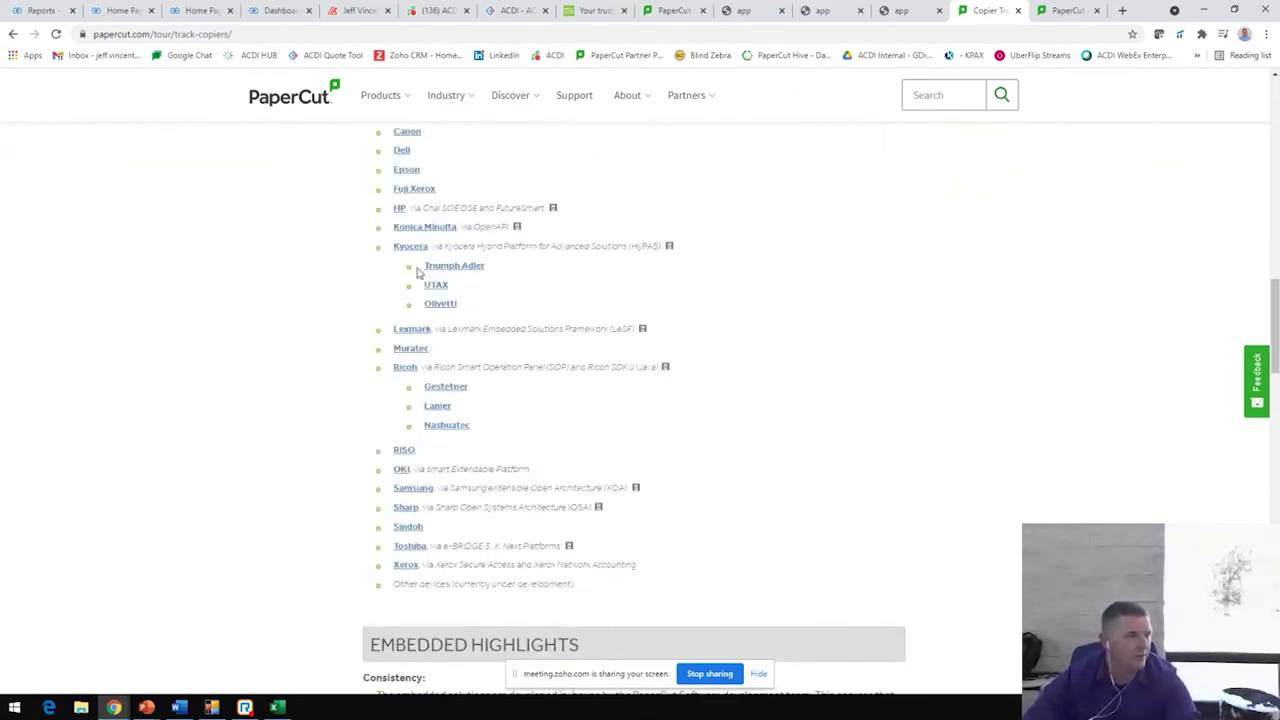
{"action": "scroll", "coordinate": [508, 429], "scroll_direction": "down", "scroll_amount": 2}
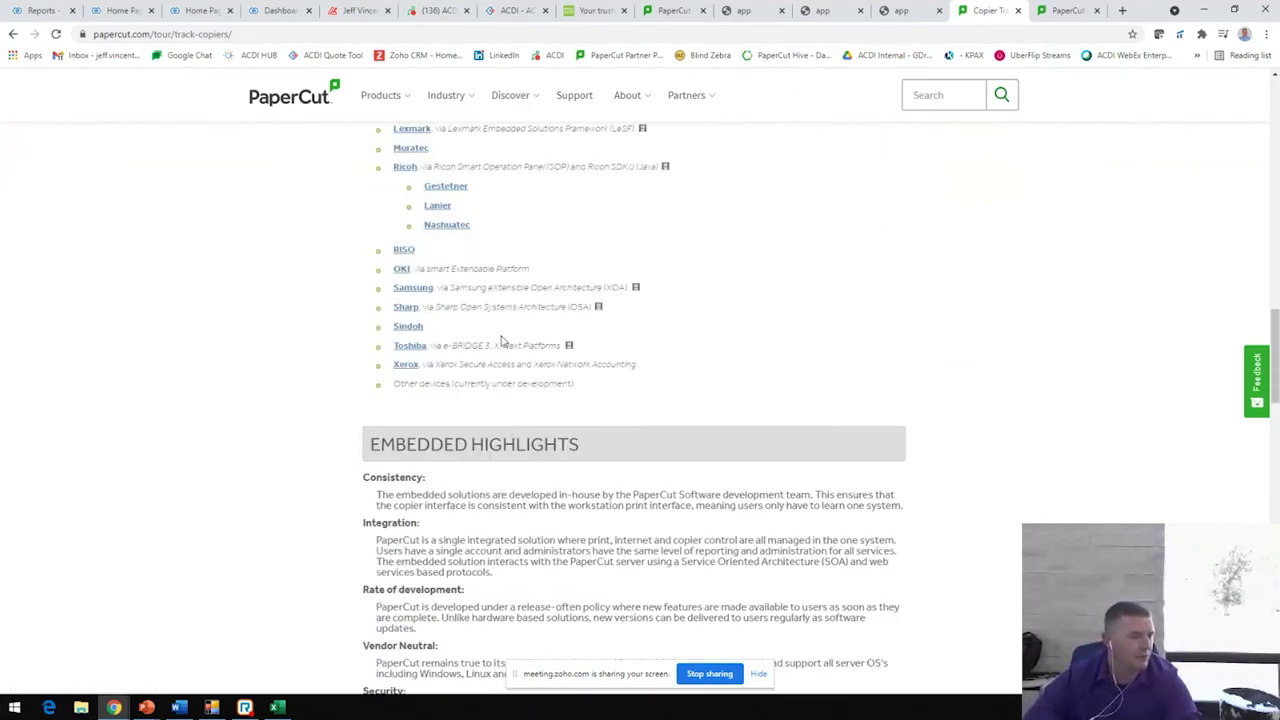
{"action": "scroll", "coordinate": [503, 380], "scroll_direction": "up", "scroll_amount": 4}
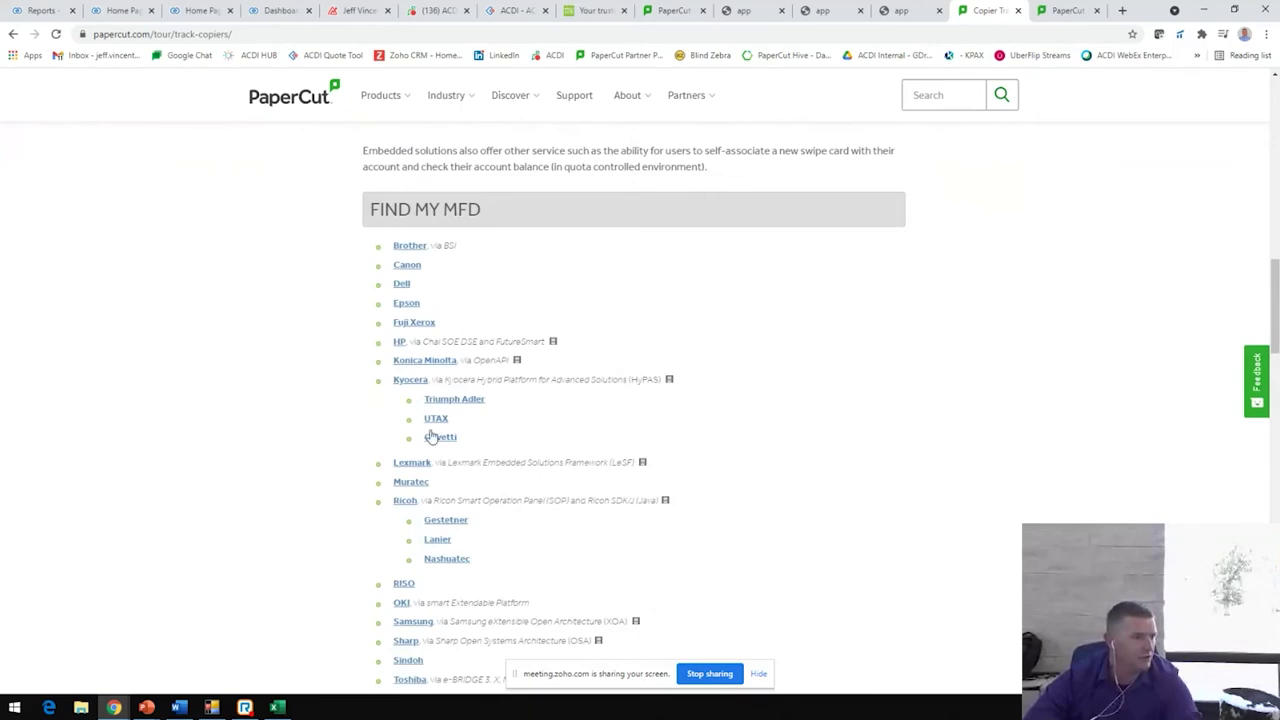
Open the Konica Minolta supported-devices page and examine its compatibility notes and OpenAPI model list.
{"action": "left_click", "coordinate": [428, 362]}
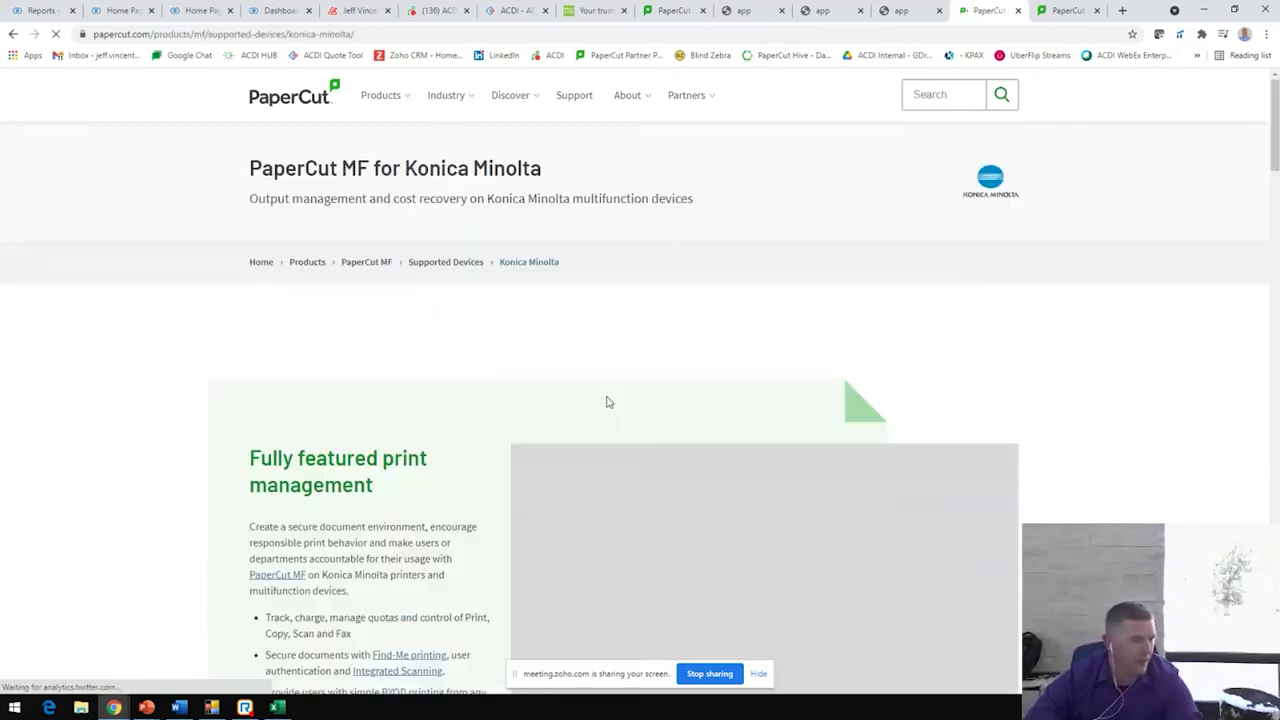
{"action": "scroll", "coordinate": [595, 455], "scroll_direction": "down", "scroll_amount": 5}
{"action": "scroll", "coordinate": [588, 486], "scroll_direction": "down", "scroll_amount": 15}
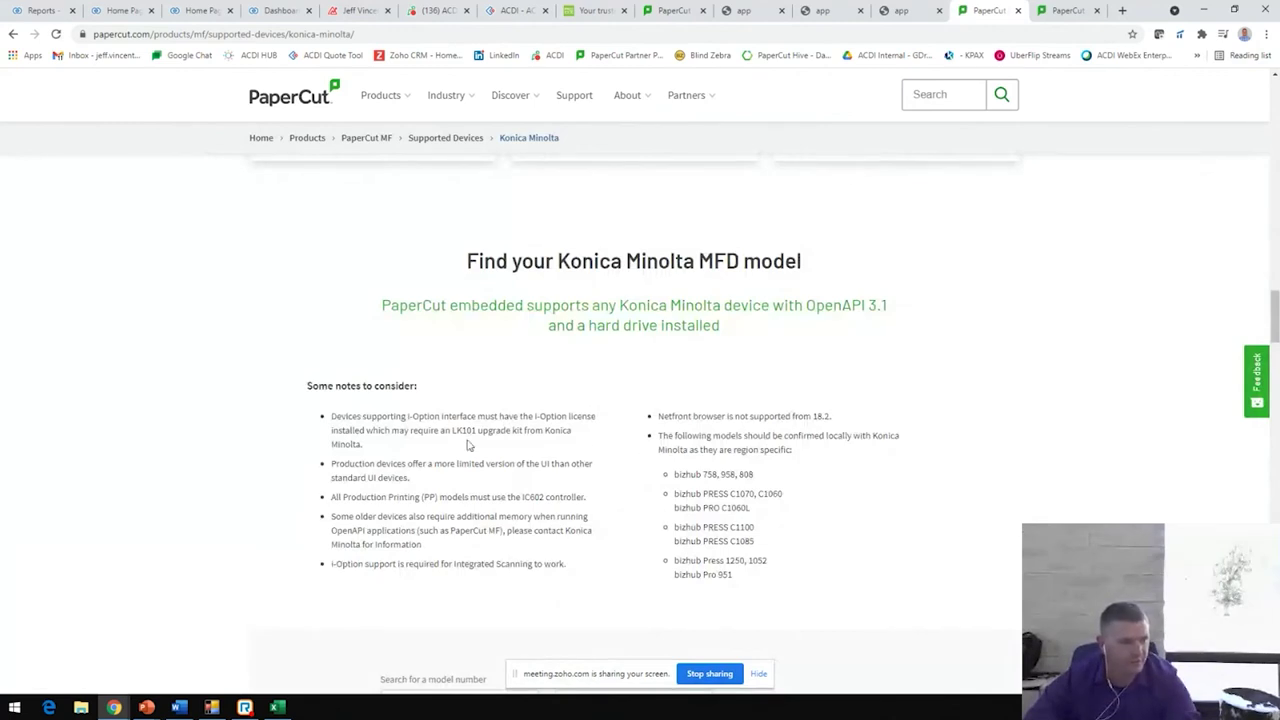
{"action": "scroll", "coordinate": [577, 449], "scroll_direction": "down", "scroll_amount": 10}
{"action": "scroll", "coordinate": [592, 456], "scroll_direction": "down", "scroll_amount": 12}
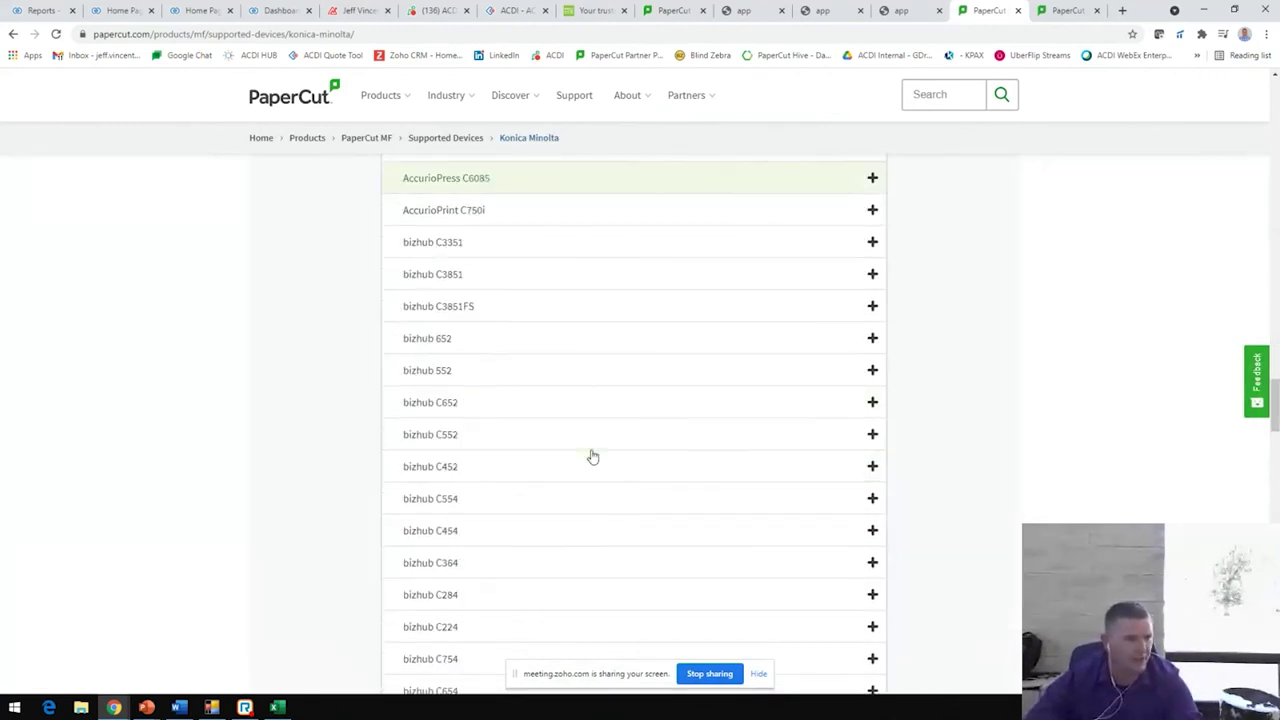
{"action": "scroll", "coordinate": [590, 460], "scroll_direction": "down", "scroll_amount": 10}
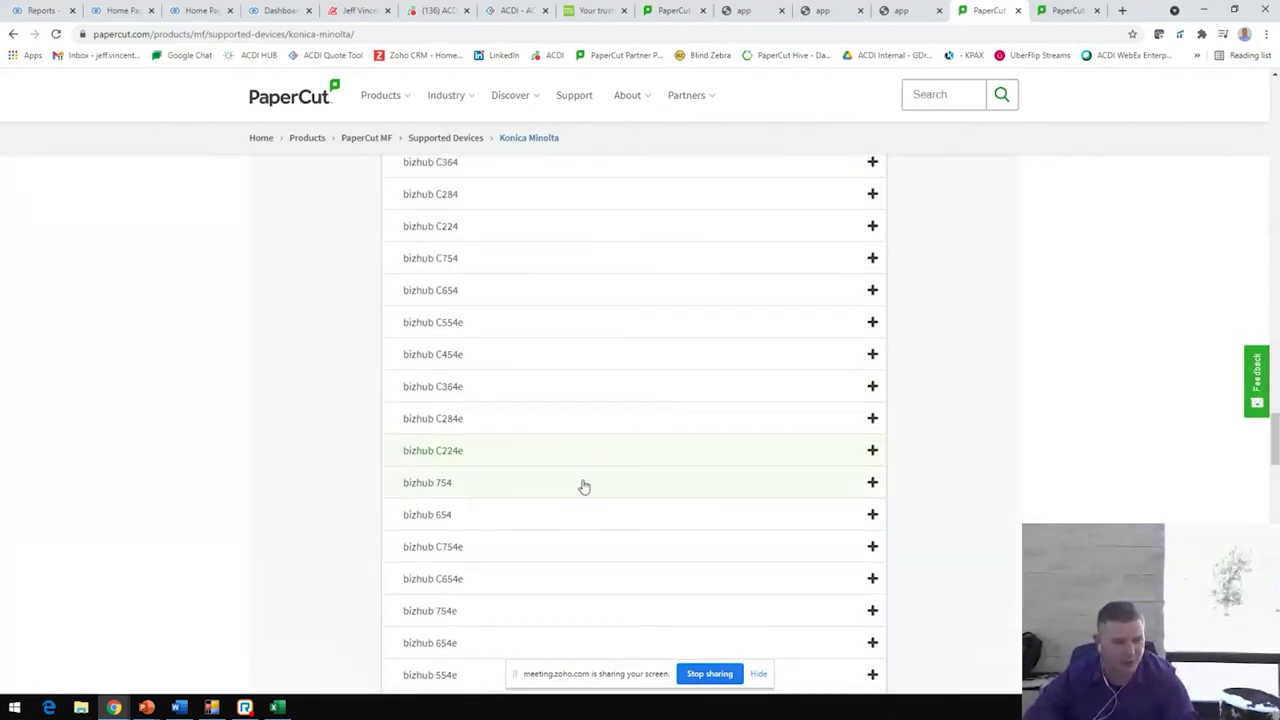
{"action": "scroll", "coordinate": [583, 487], "scroll_direction": "down", "scroll_amount": 6}
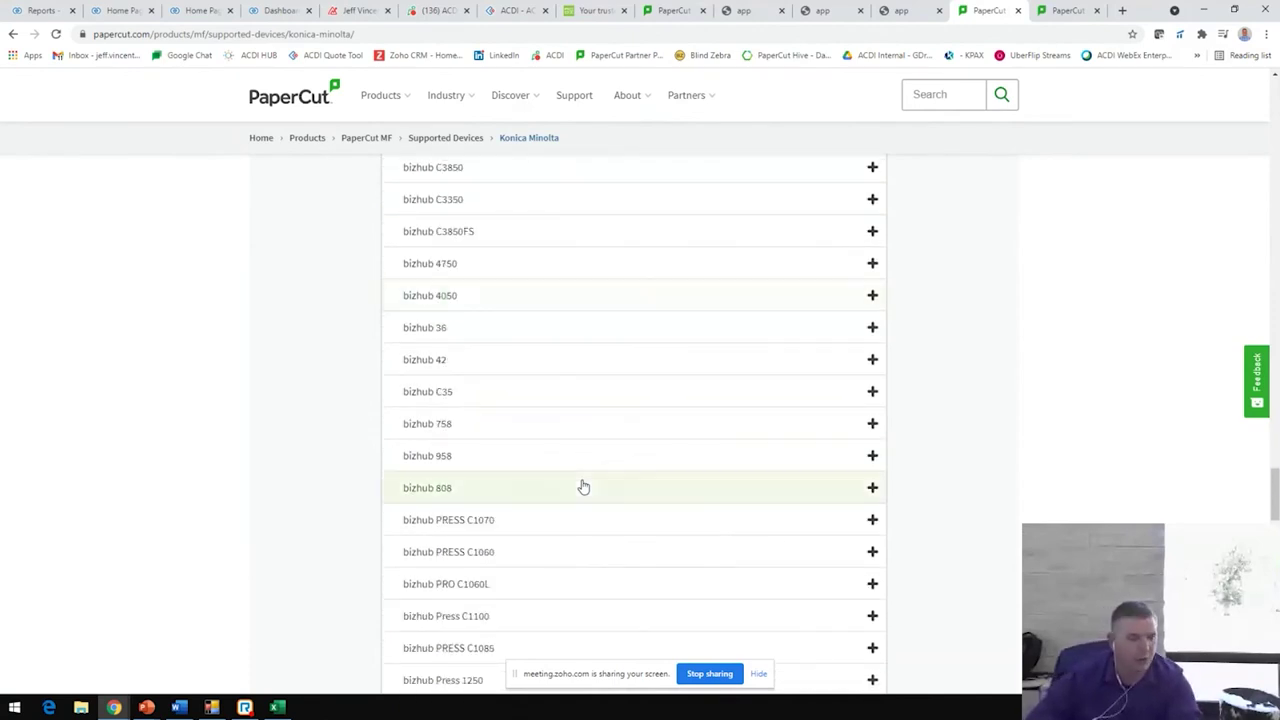
{"action": "scroll", "coordinate": [567, 502], "scroll_direction": "up", "scroll_amount": 6}
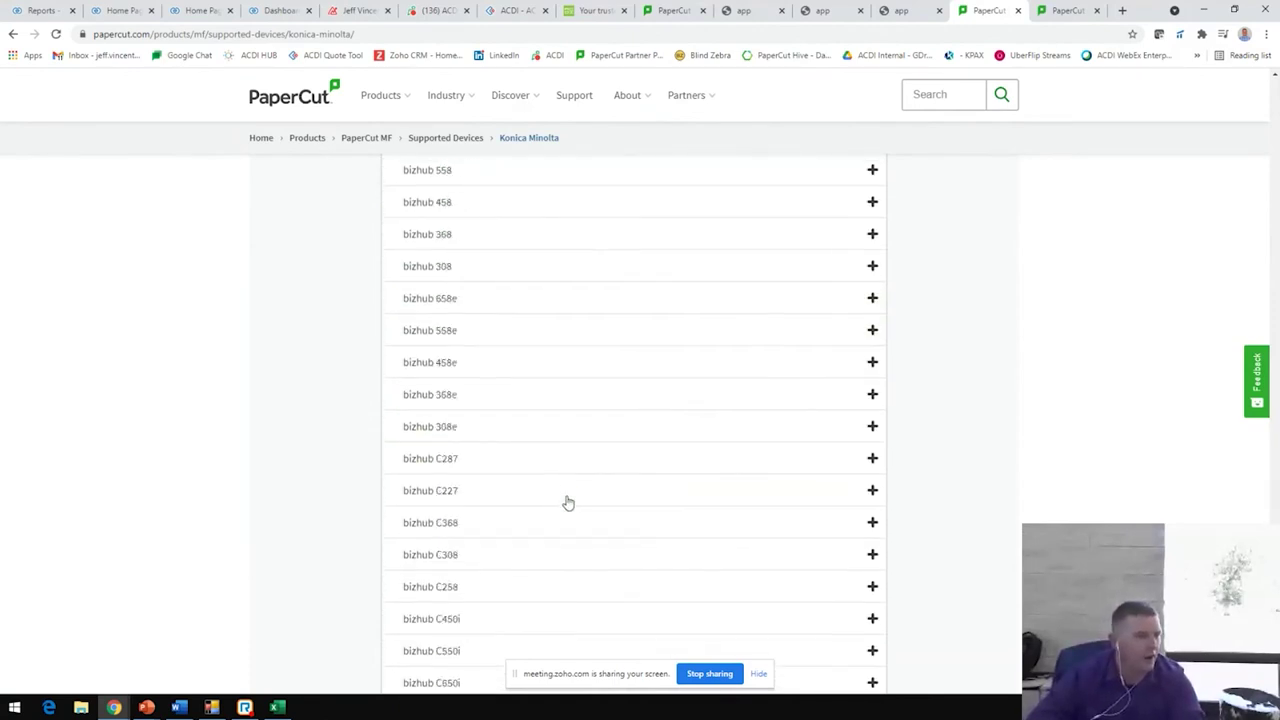
{"action": "scroll", "coordinate": [567, 502], "scroll_direction": "up", "scroll_amount": 10}
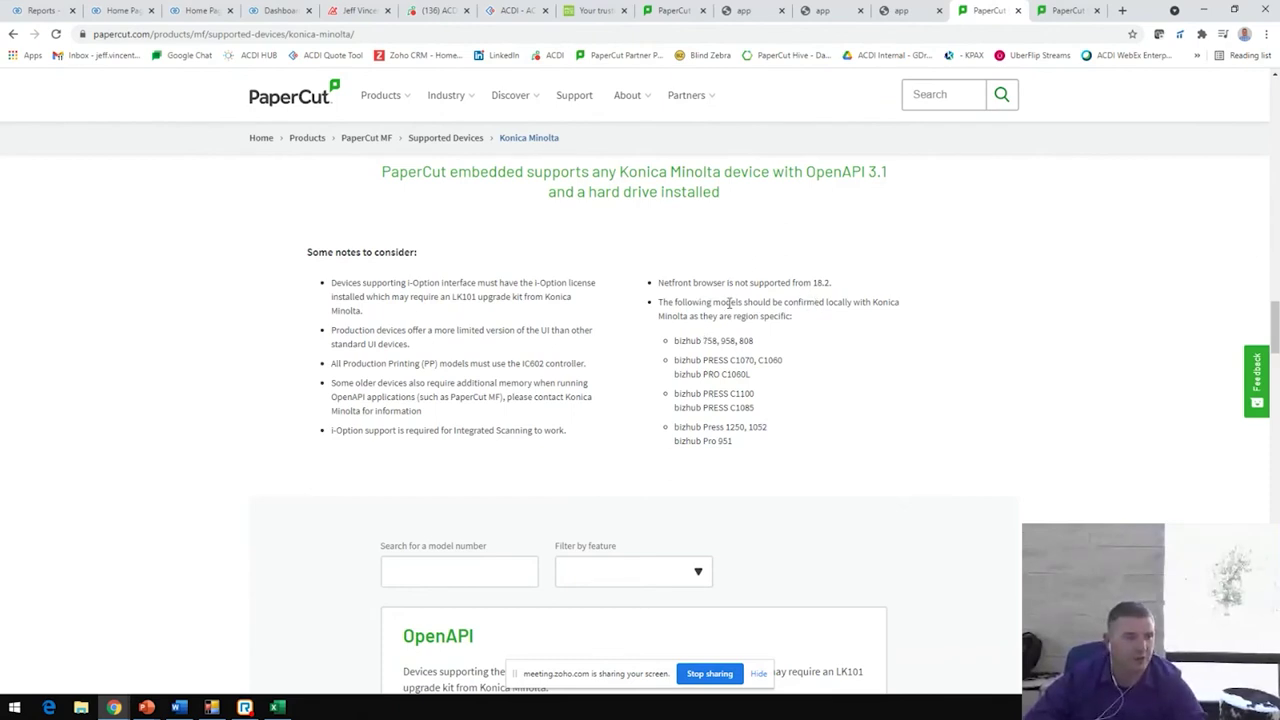
{"action": "scroll", "coordinate": [600, 423], "scroll_direction": "down", "scroll_amount": 4}
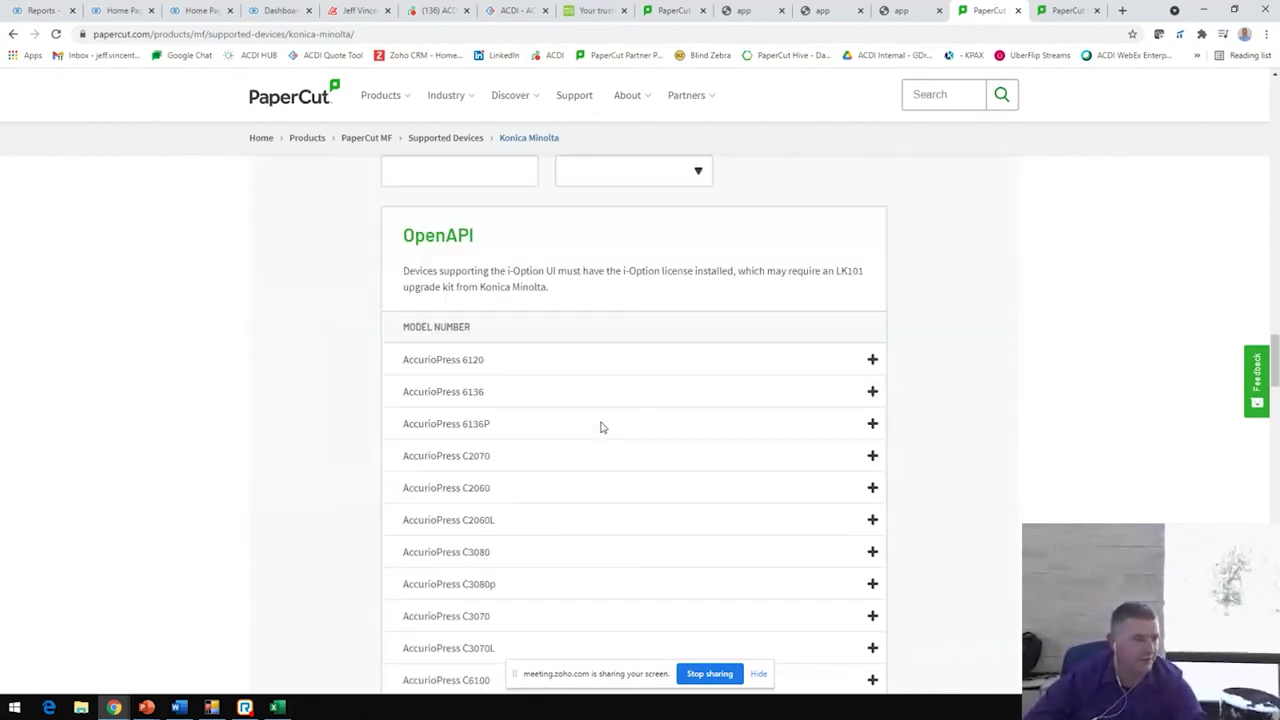
{"action": "scroll", "coordinate": [600, 420], "scroll_direction": "up", "scroll_amount": 3}
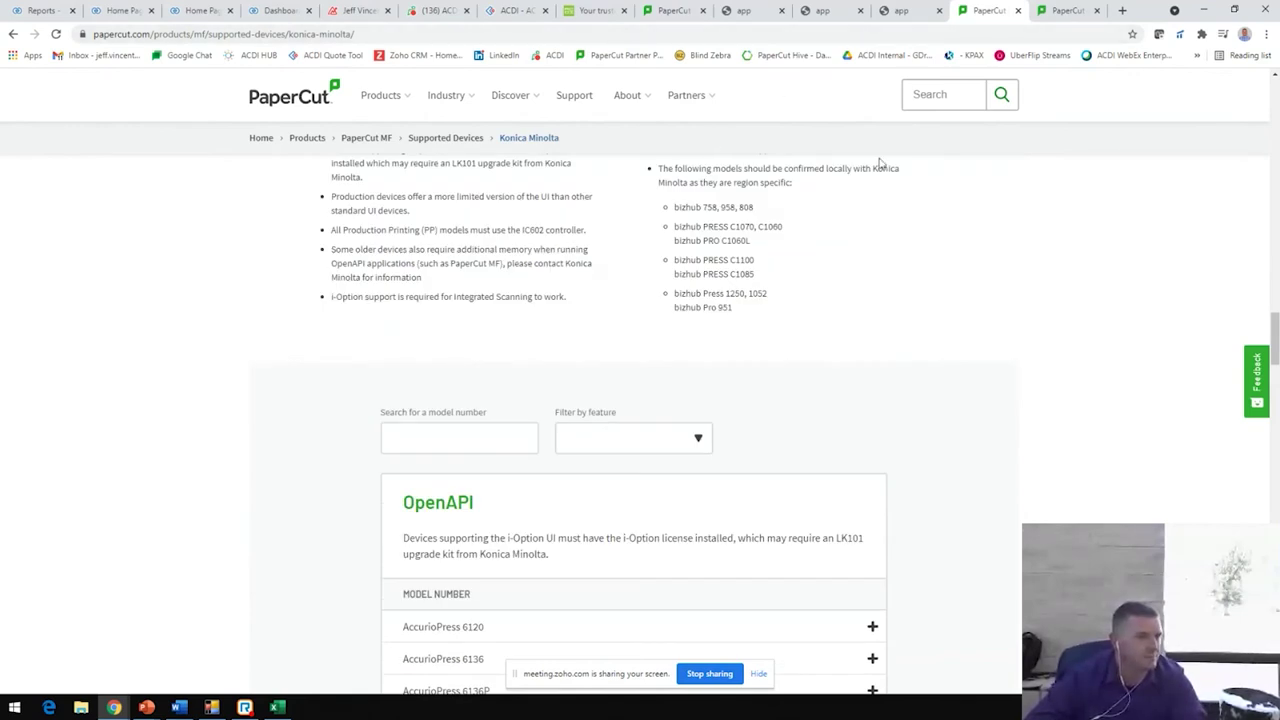
Search the site for "roi calculator" and open the Print Management Return on Investment (ROI) Calculator.
{"action": "left_click", "coordinate": [935, 96]}
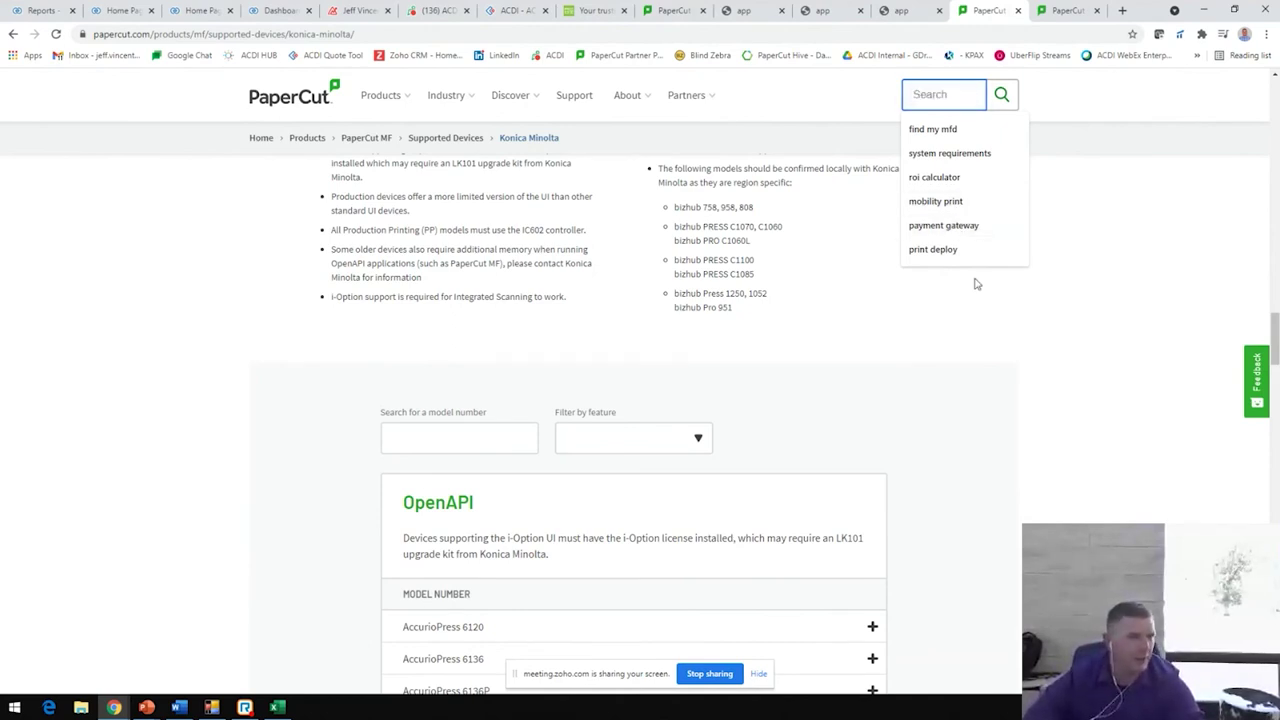
{"action": "left_click", "coordinate": [946, 177]}
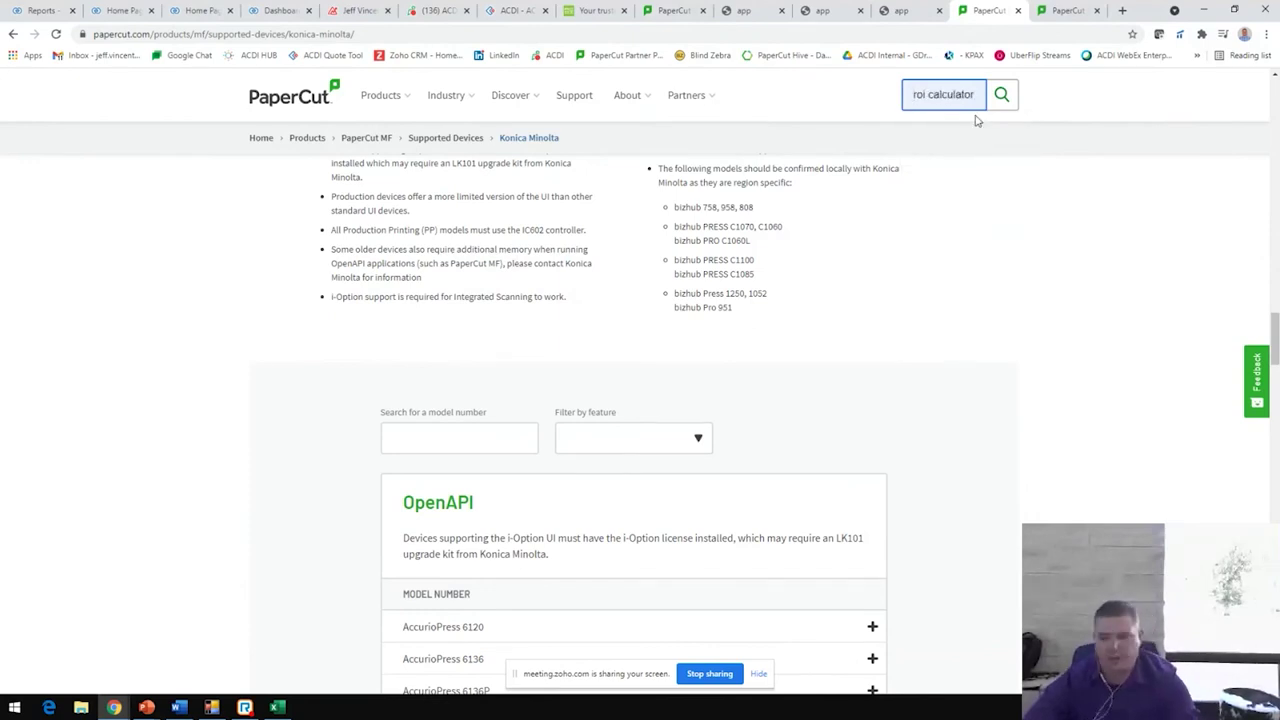
{"action": "key", "text": "Return"}
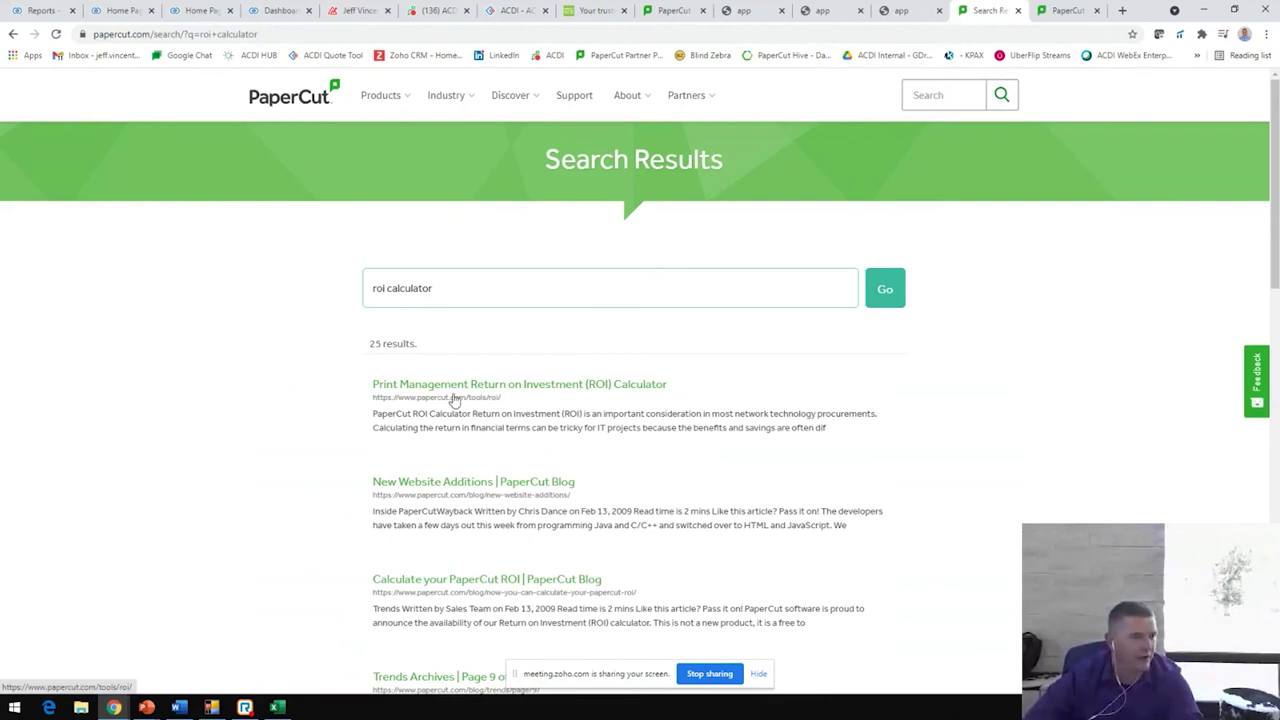
{"action": "left_click", "coordinate": [454, 396]}
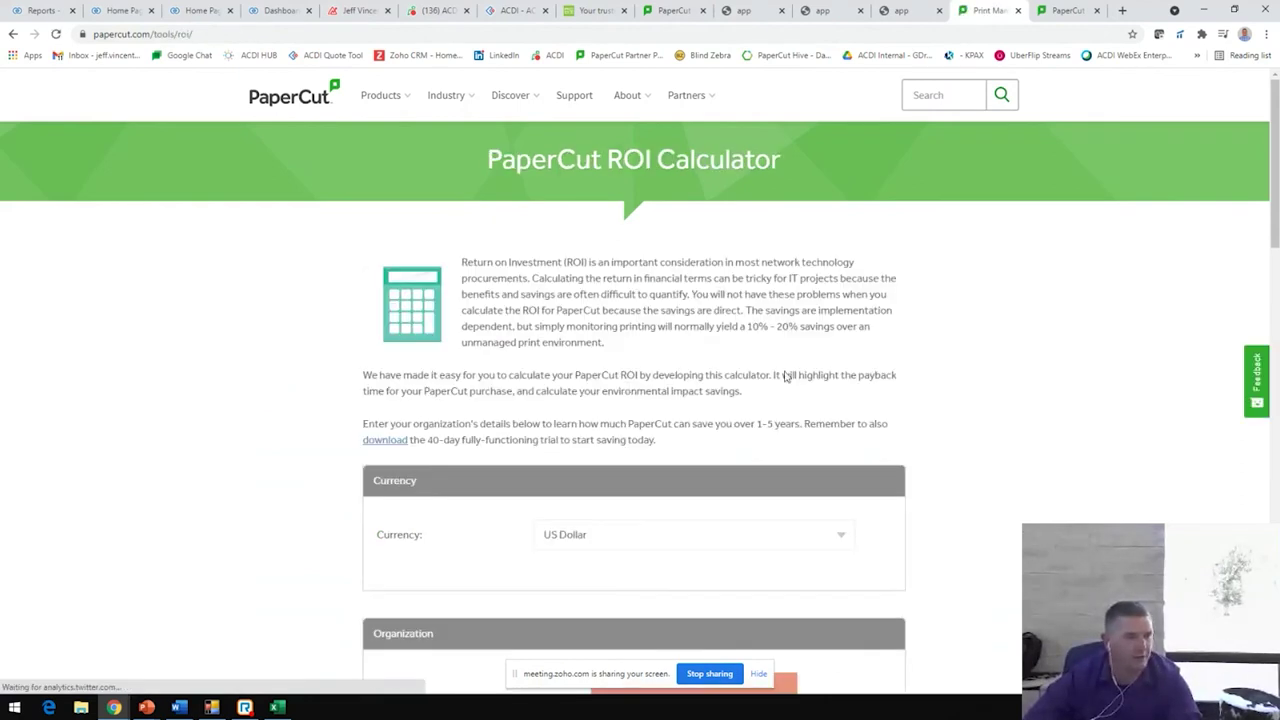
Set the organization type to Education in the ROI calculator and look over the student, staff and printing cost fields.
{"action": "scroll", "coordinate": [1017, 463], "scroll_direction": "down", "scroll_amount": 5}
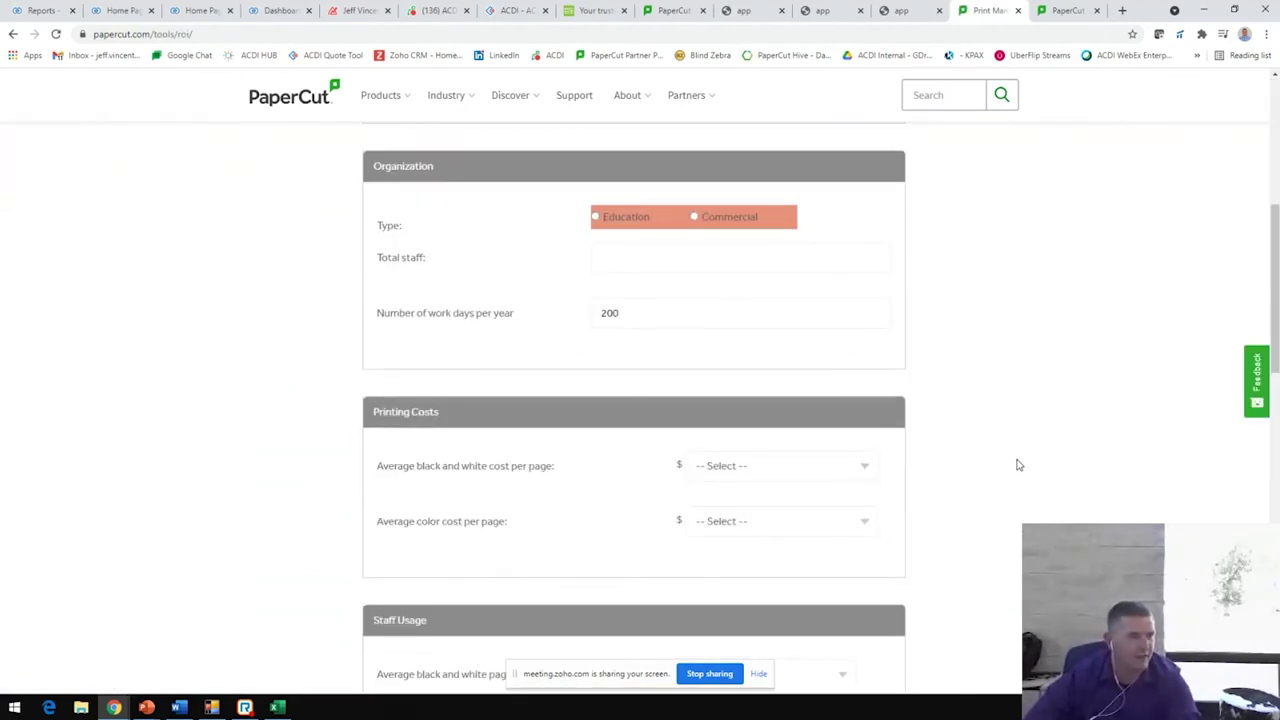
{"action": "scroll", "coordinate": [1017, 465], "scroll_direction": "up", "scroll_amount": 1}
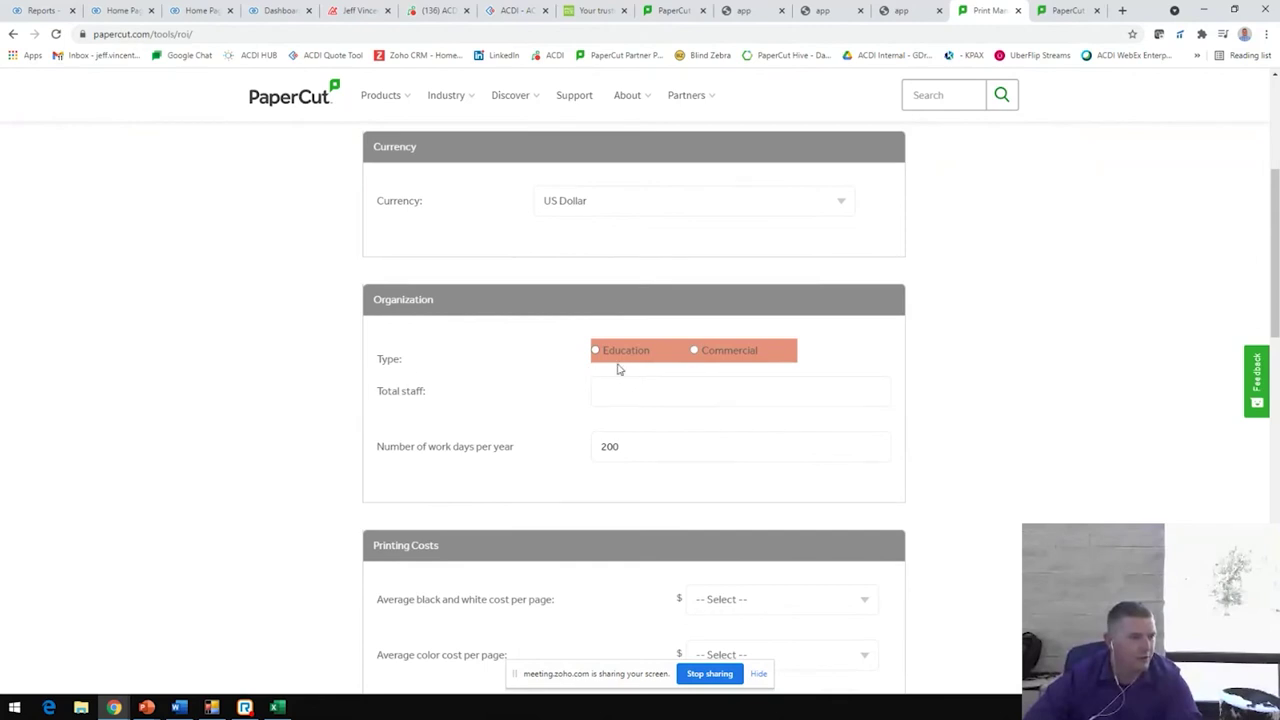
{"action": "left_click", "coordinate": [596, 350]}
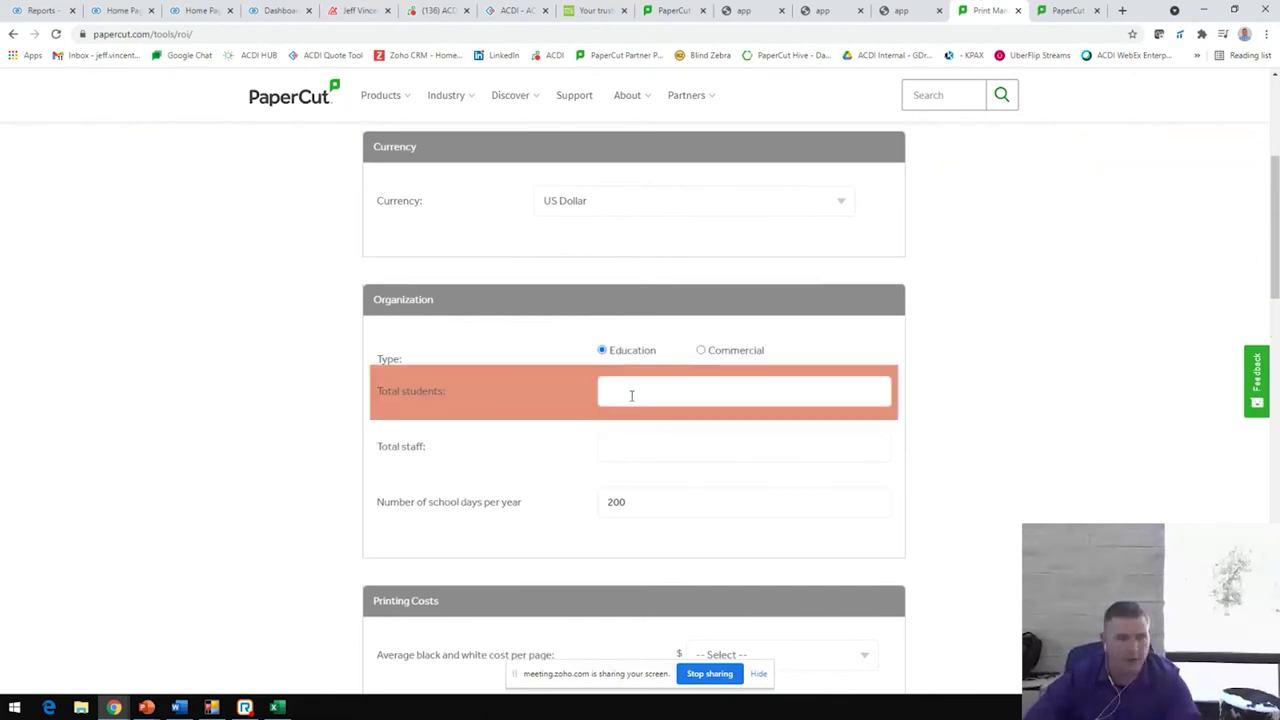
{"action": "left_click", "coordinate": [631, 396]}
{"action": "scroll", "coordinate": [637, 477], "scroll_direction": "down", "scroll_amount": 2}
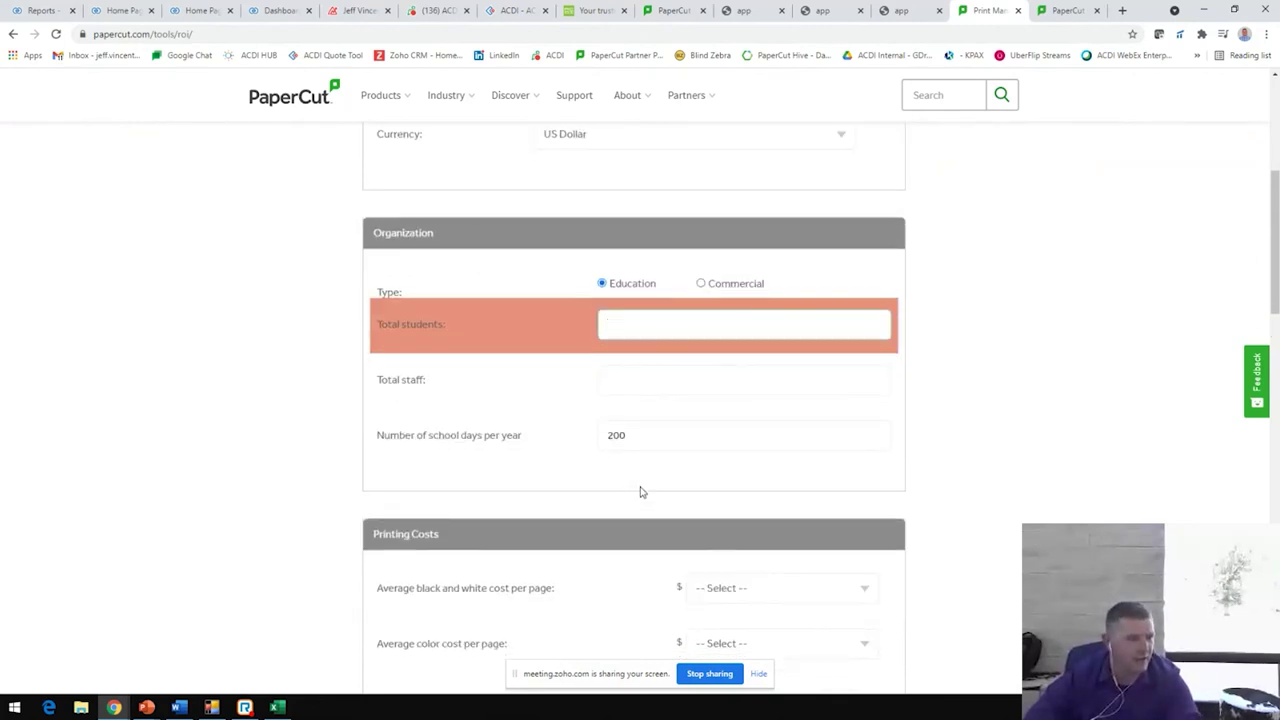
Try Printer tracking / logging and Print quotas as the Student Usage print tracking mode, settling on Filters and restrictions.
{"action": "scroll", "coordinate": [708, 392], "scroll_direction": "down", "scroll_amount": 2}
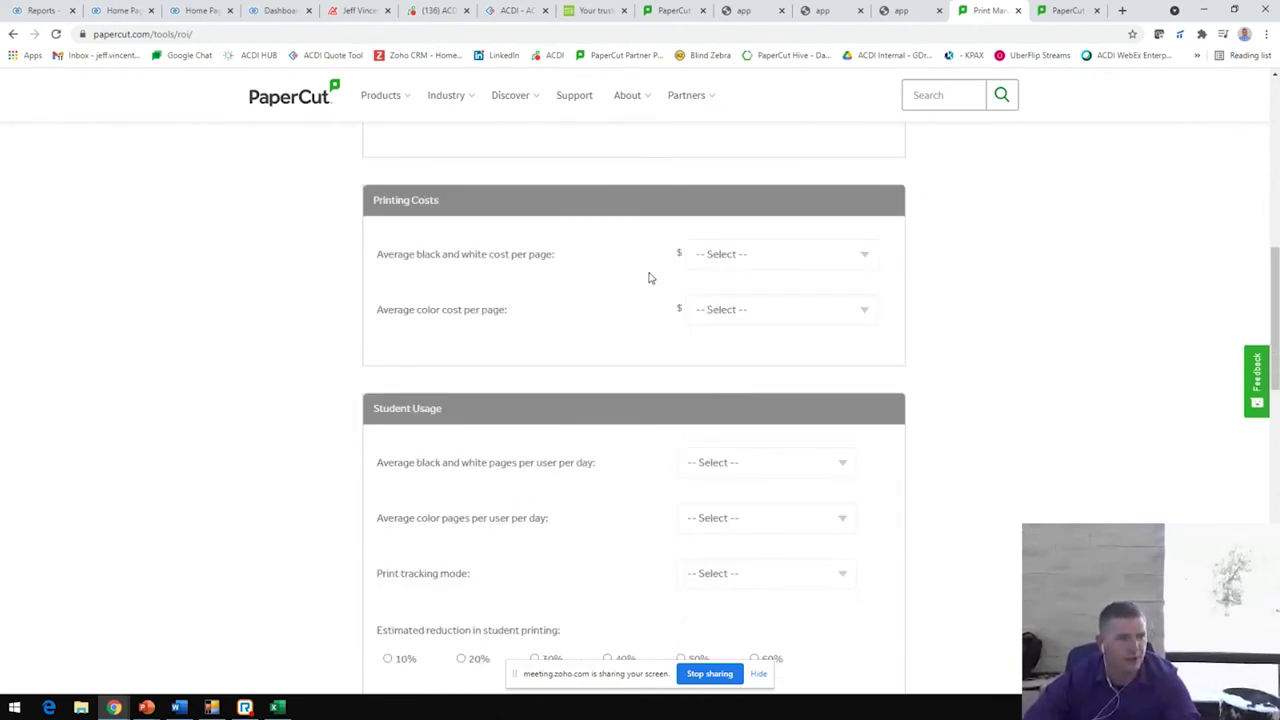
{"action": "scroll", "coordinate": [646, 384], "scroll_direction": "down", "scroll_amount": 1}
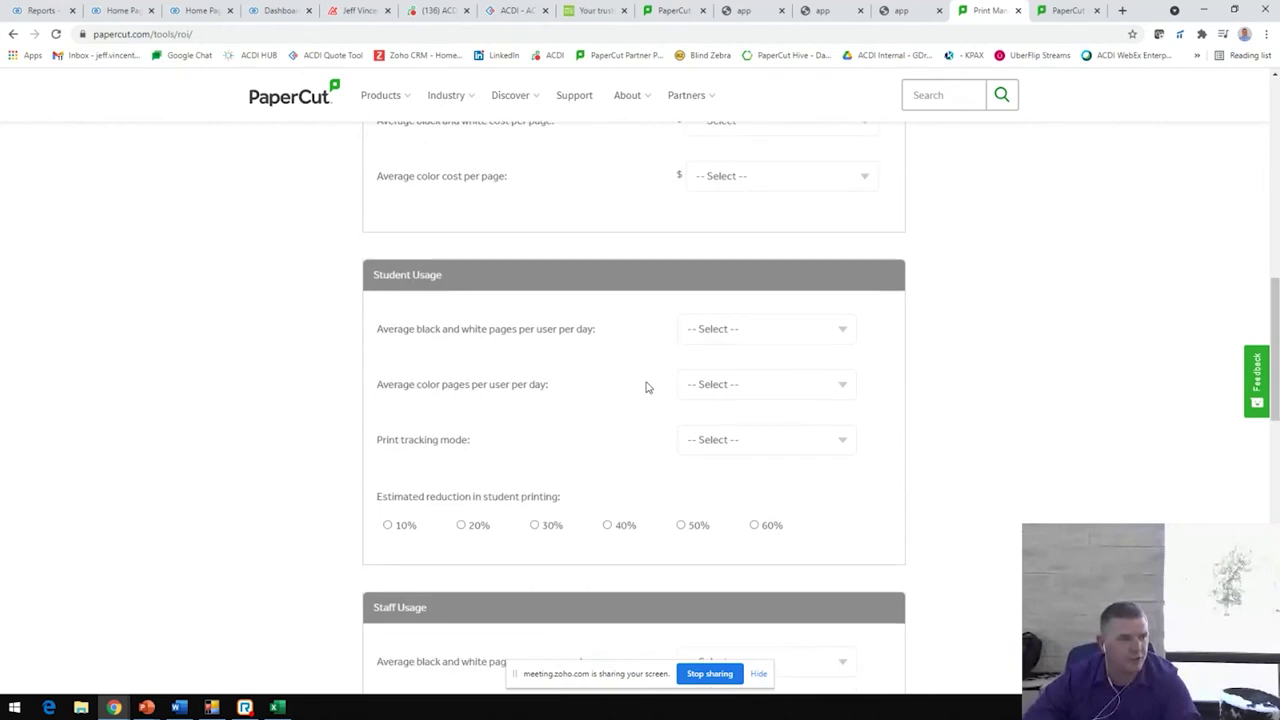
{"action": "scroll", "coordinate": [630, 390], "scroll_direction": "down", "scroll_amount": 1}
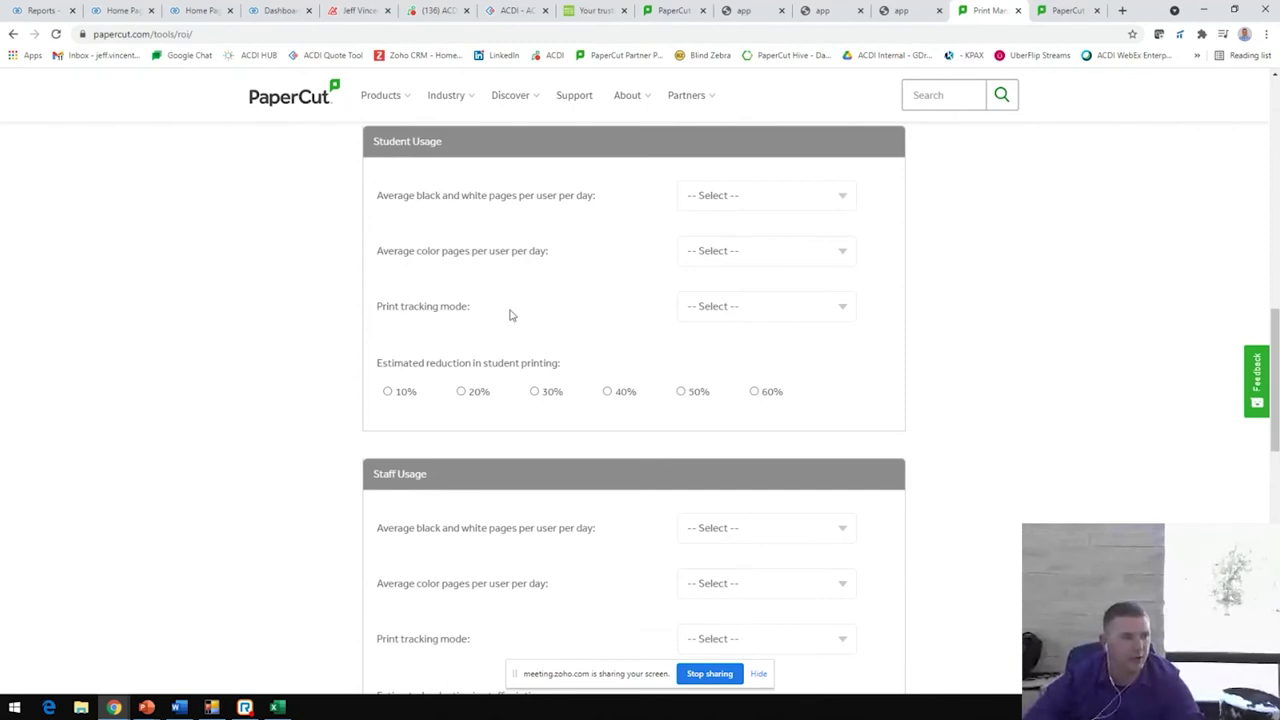
{"action": "left_click", "coordinate": [798, 316]}
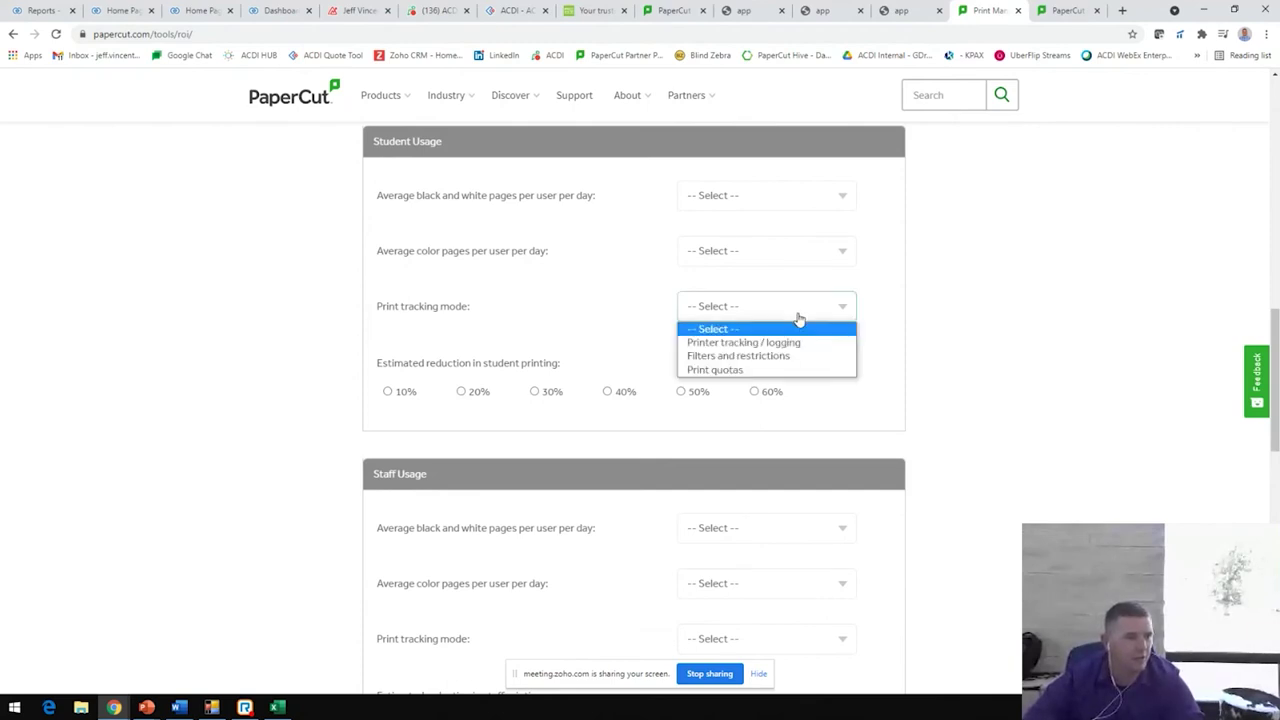
{"action": "left_click", "coordinate": [731, 343]}
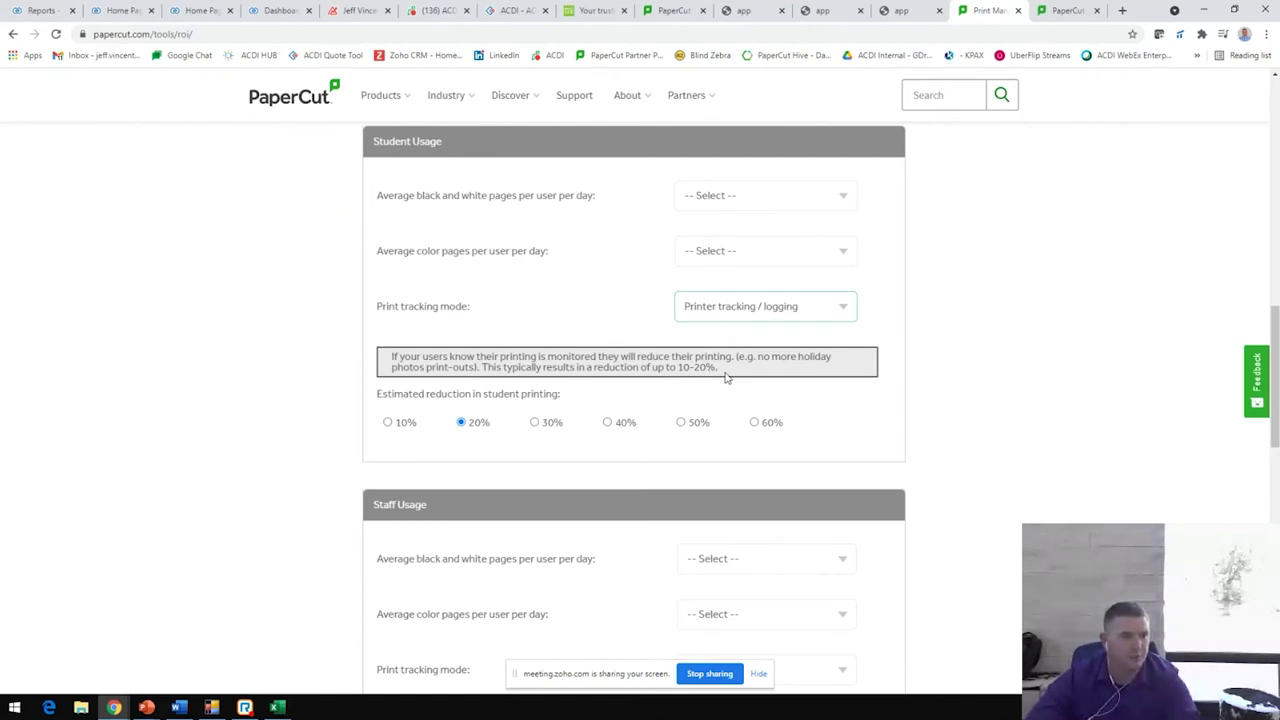
{"action": "left_click", "coordinate": [826, 310]}
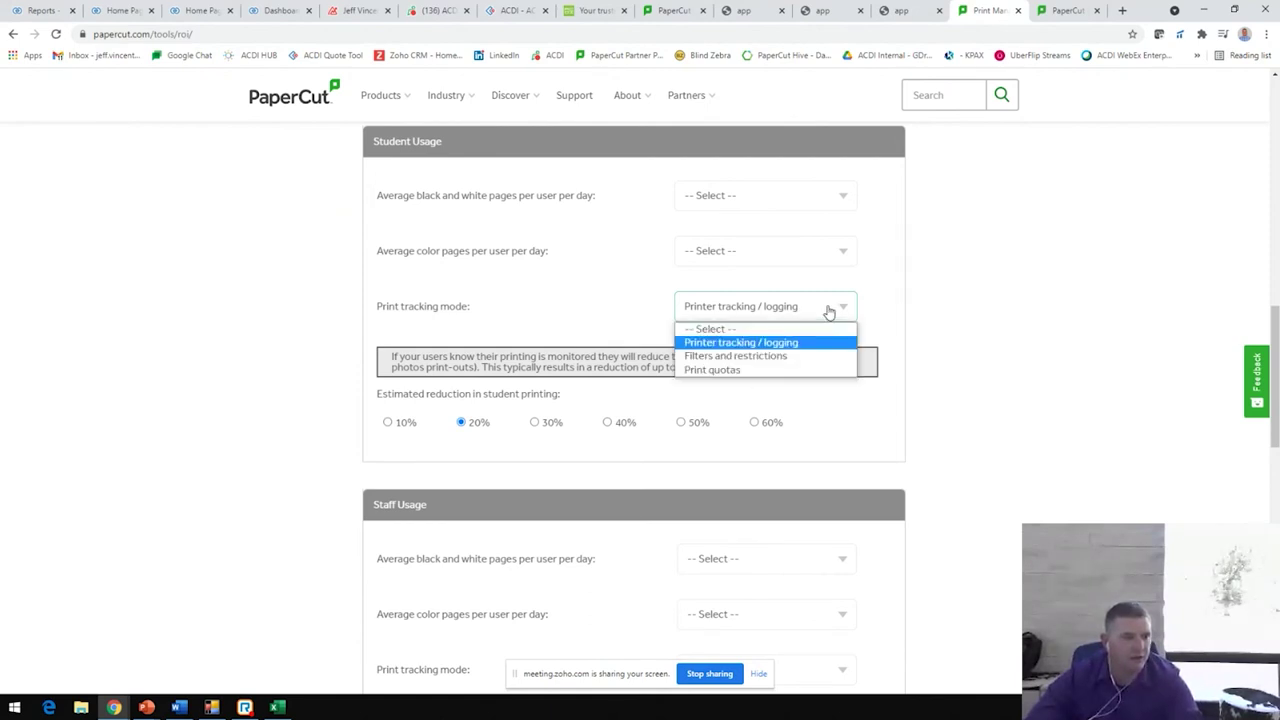
{"action": "left_click", "coordinate": [753, 372]}
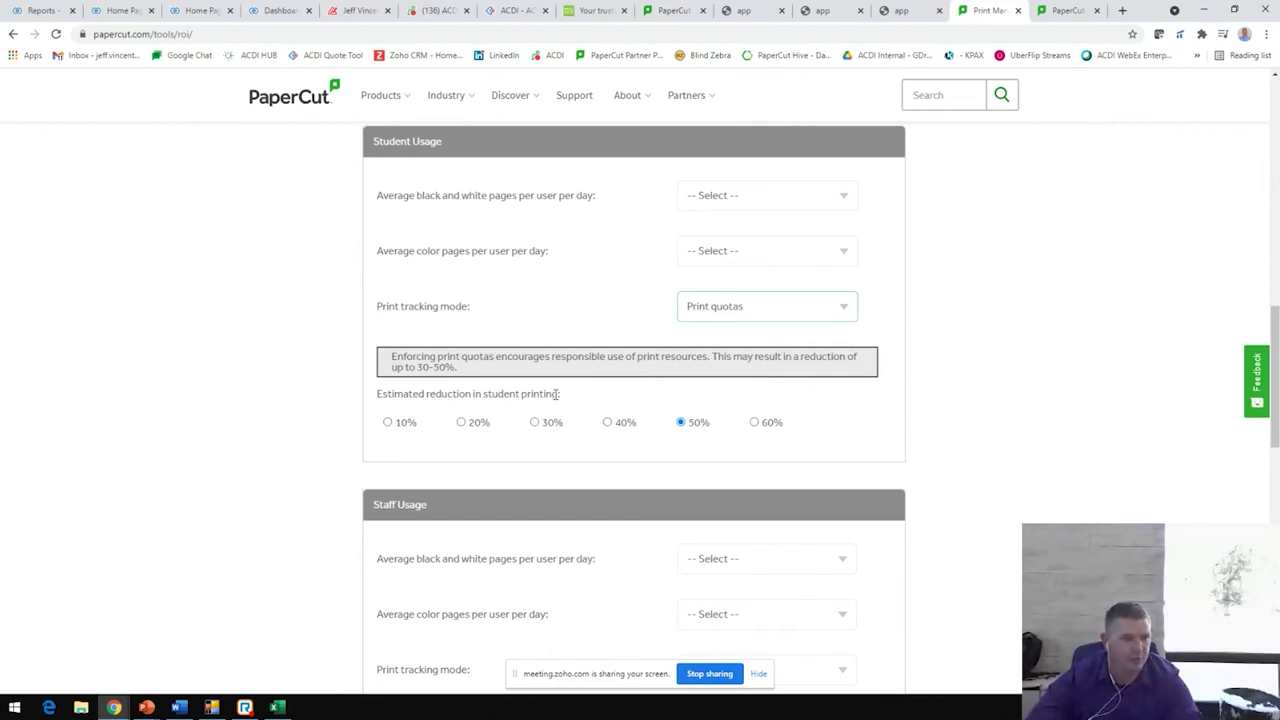
{"action": "left_click", "coordinate": [826, 310]}
{"action": "left_click", "coordinate": [768, 355]}
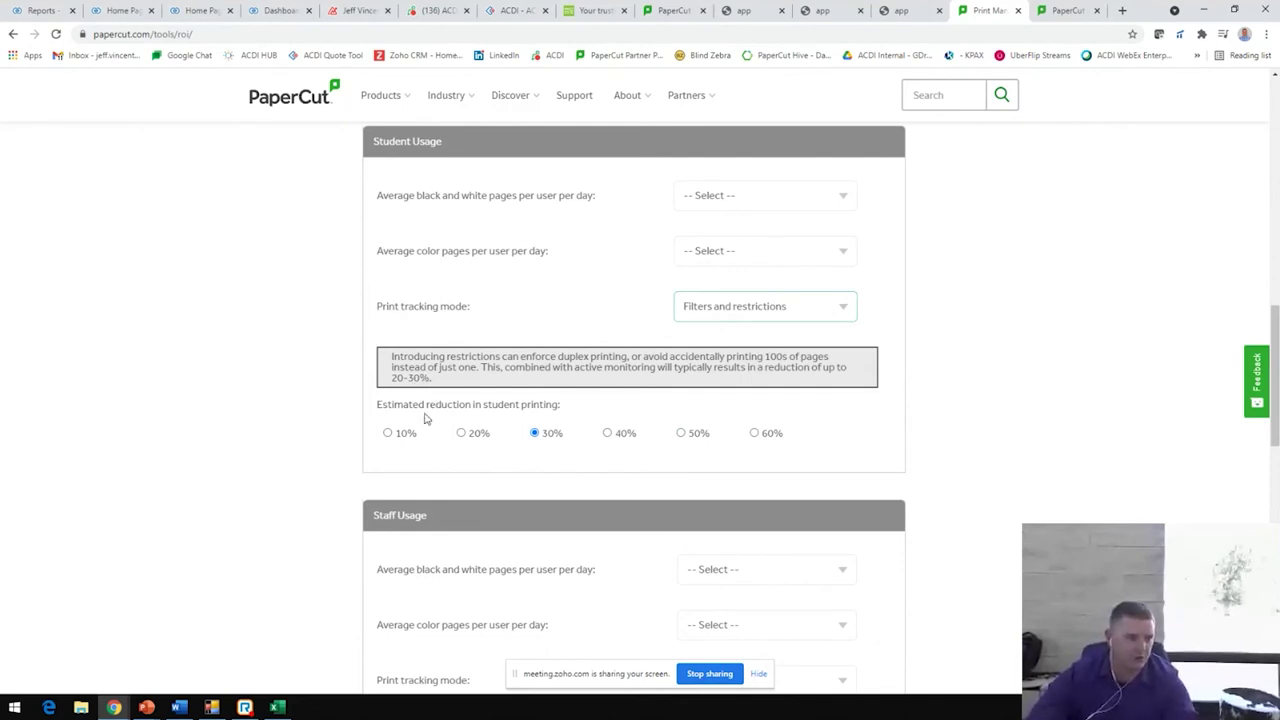
Examine the cost savings period choices and the sample Print Cost Comparison chart in the ROI calculator.
{"action": "scroll", "coordinate": [551, 449], "scroll_direction": "down", "scroll_amount": 3}
{"action": "scroll", "coordinate": [556, 490], "scroll_direction": "down", "scroll_amount": 5}
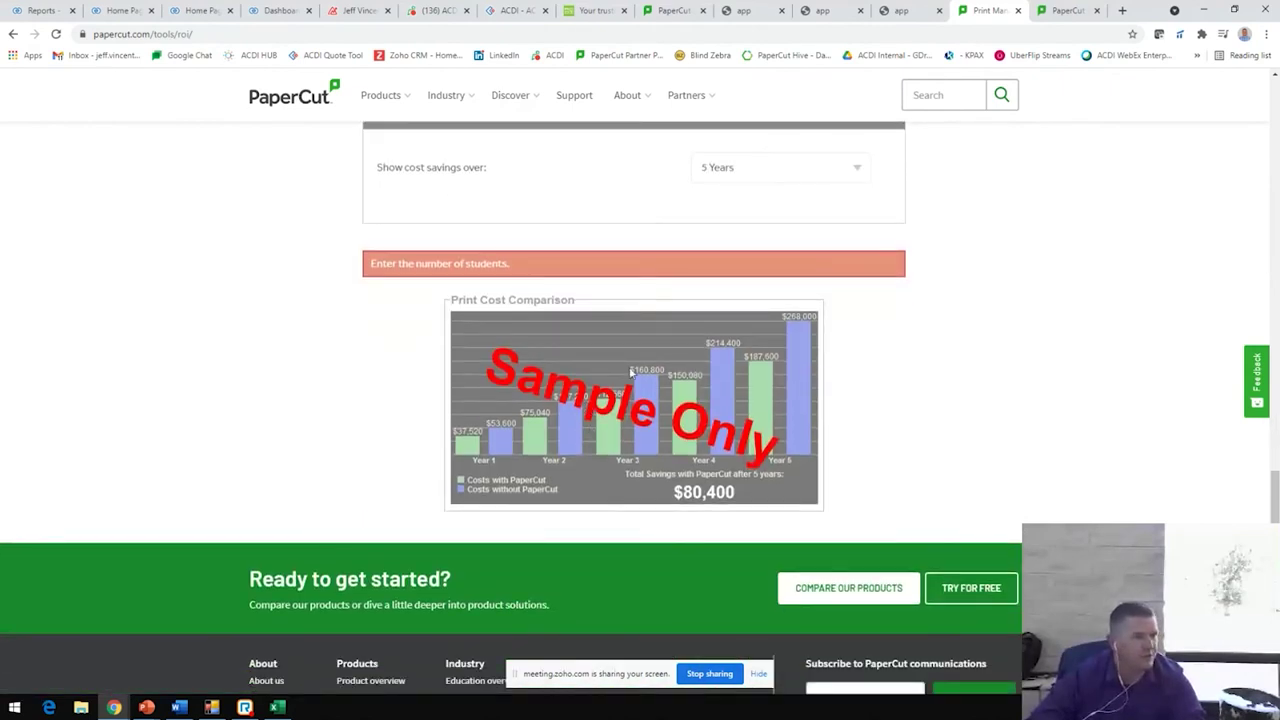
{"action": "scroll", "coordinate": [630, 420], "scroll_direction": "up", "scroll_amount": 1}
{"action": "left_click", "coordinate": [853, 311]}
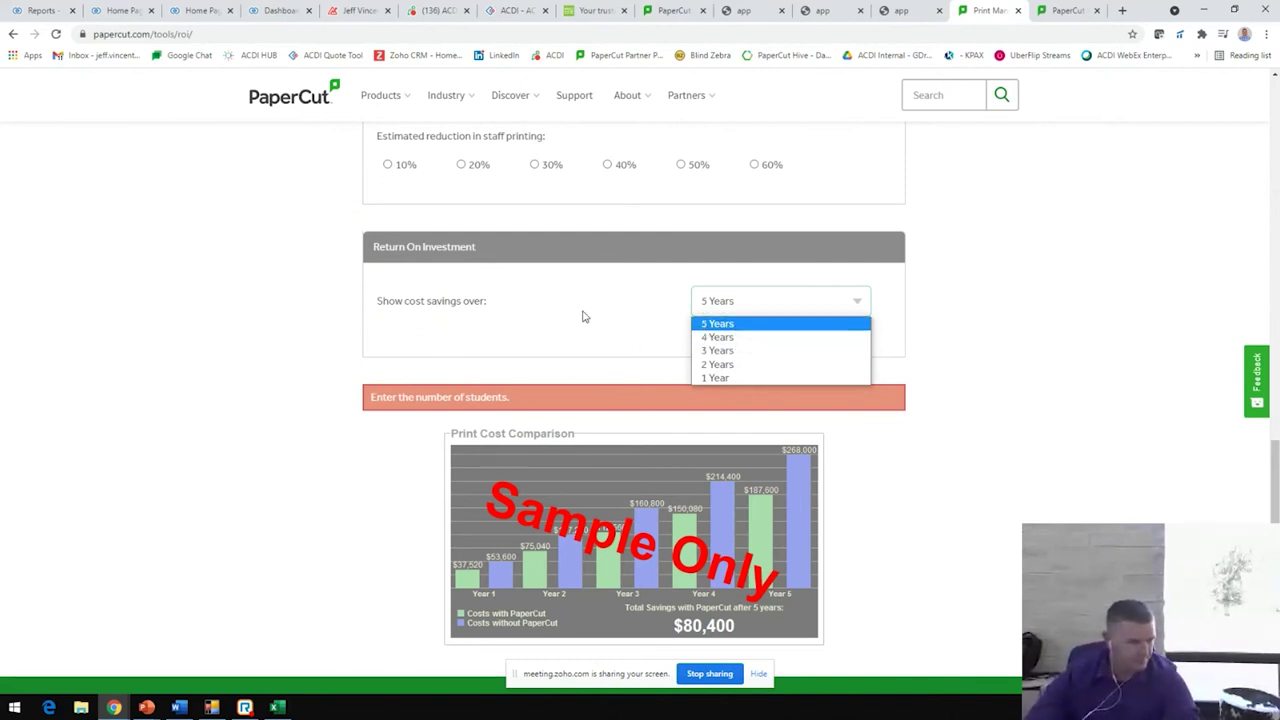
{"action": "scroll", "coordinate": [762, 533], "scroll_direction": "down", "scroll_amount": 2}
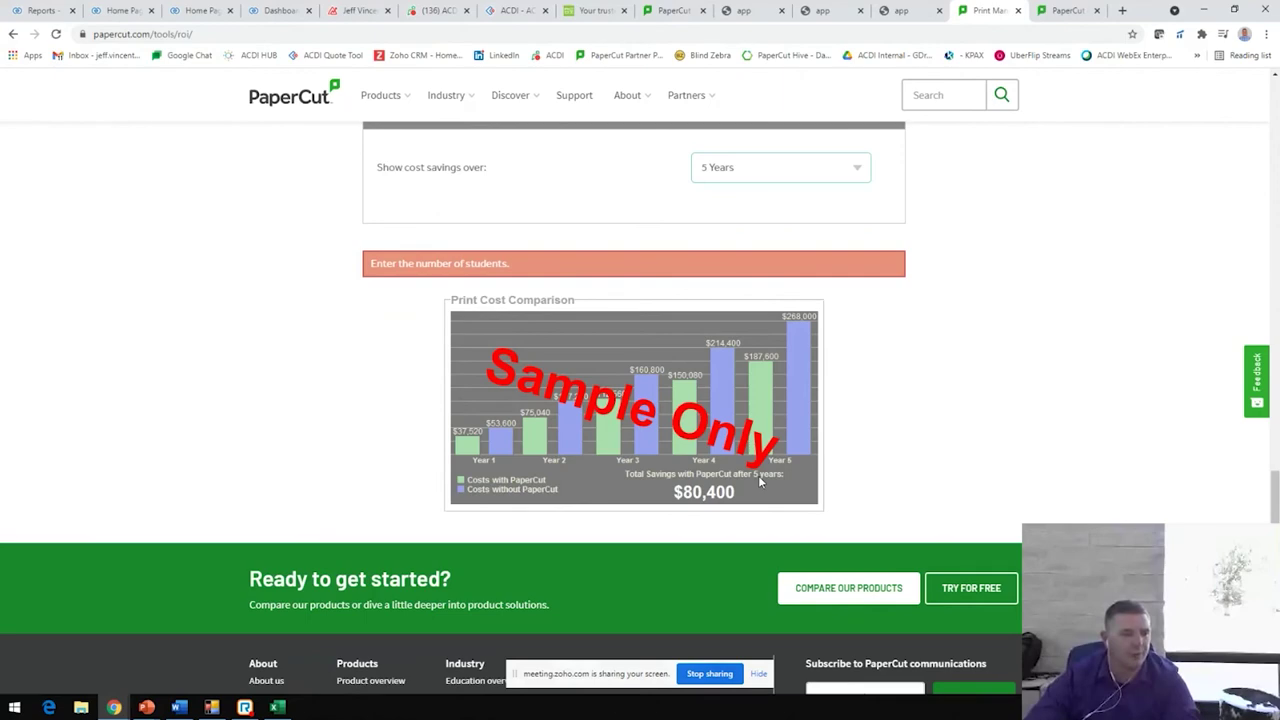
{"action": "scroll", "coordinate": [760, 482], "scroll_direction": "up", "scroll_amount": 12}
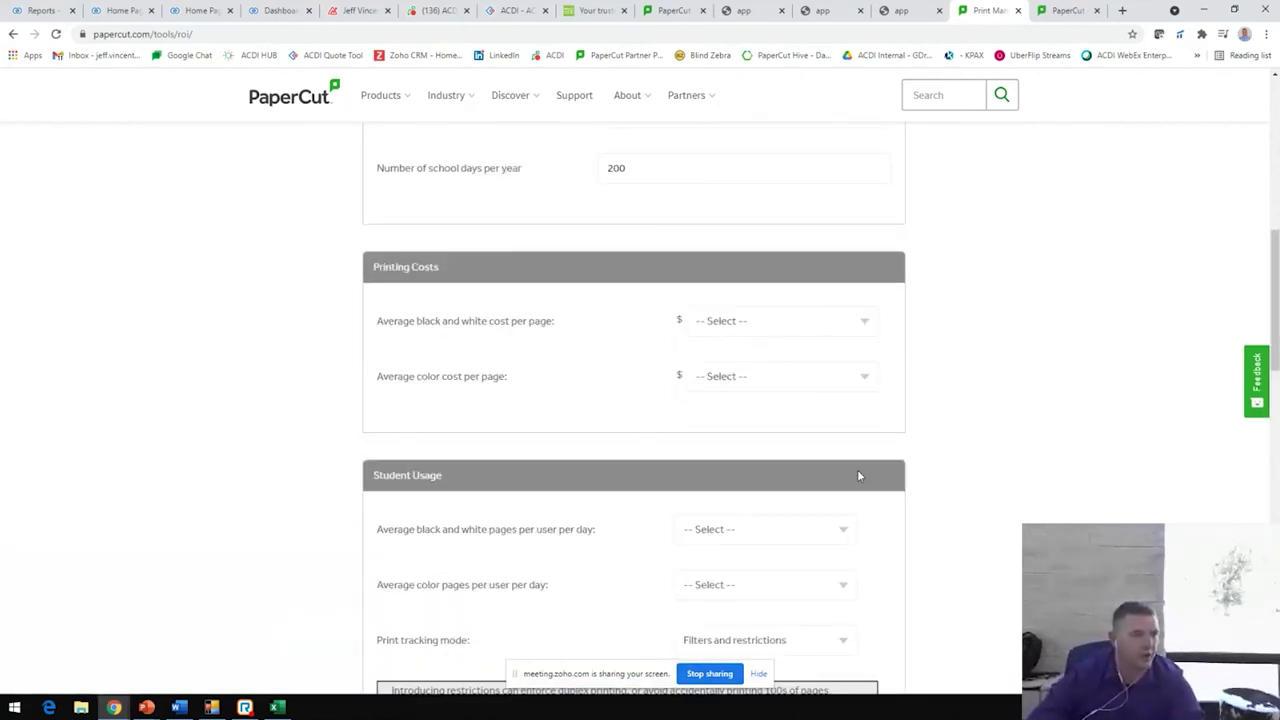
{"action": "scroll", "coordinate": [858, 475], "scroll_direction": "up", "scroll_amount": 10}
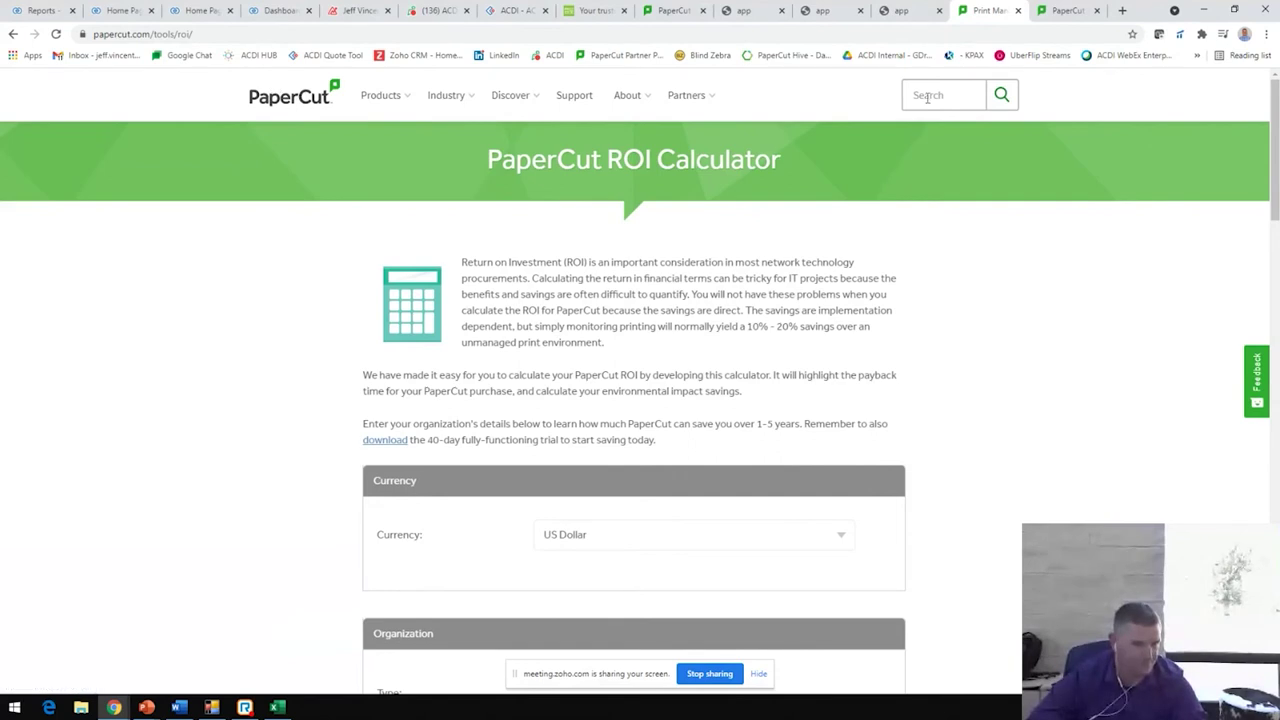
Log in to the PaperCut Partner Portal with the prefilled credentials and look over its Marketing, Admin and Support resources.
{"action": "left_click", "coordinate": [1065, 10]}
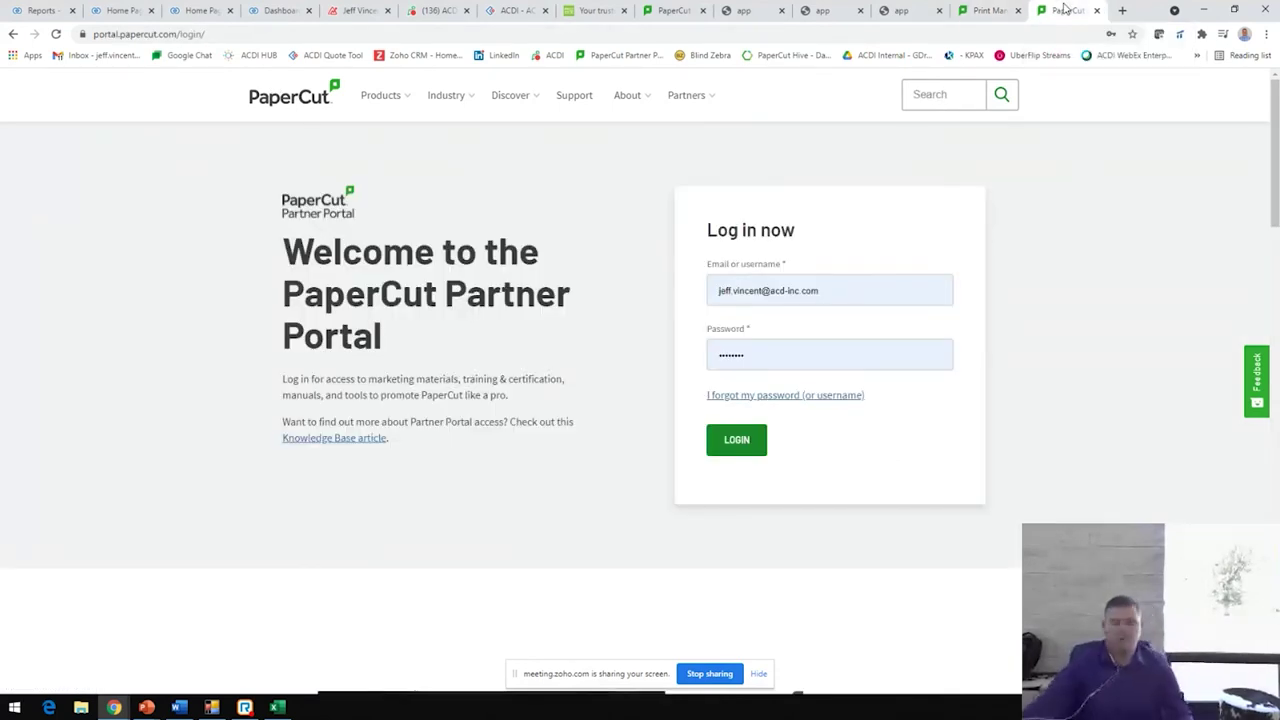
{"action": "left_click", "coordinate": [738, 444]}
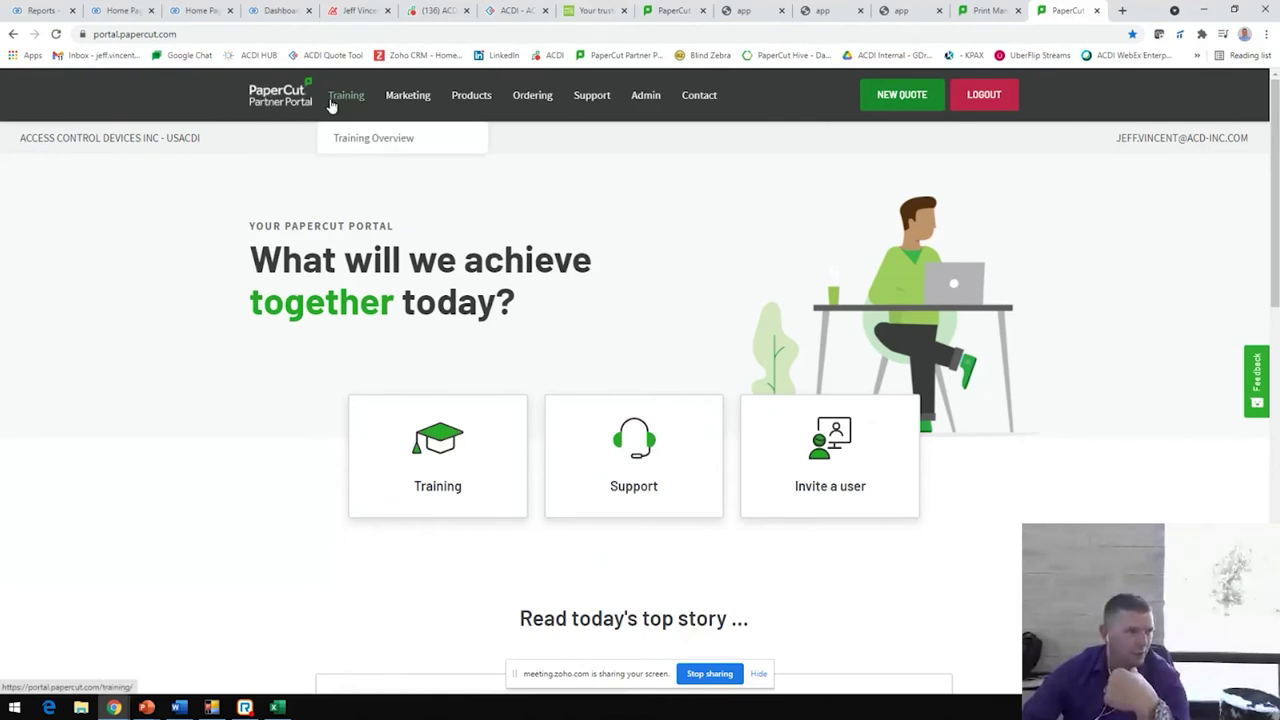
{"action": "mouse_move", "coordinate": [382, 104]}
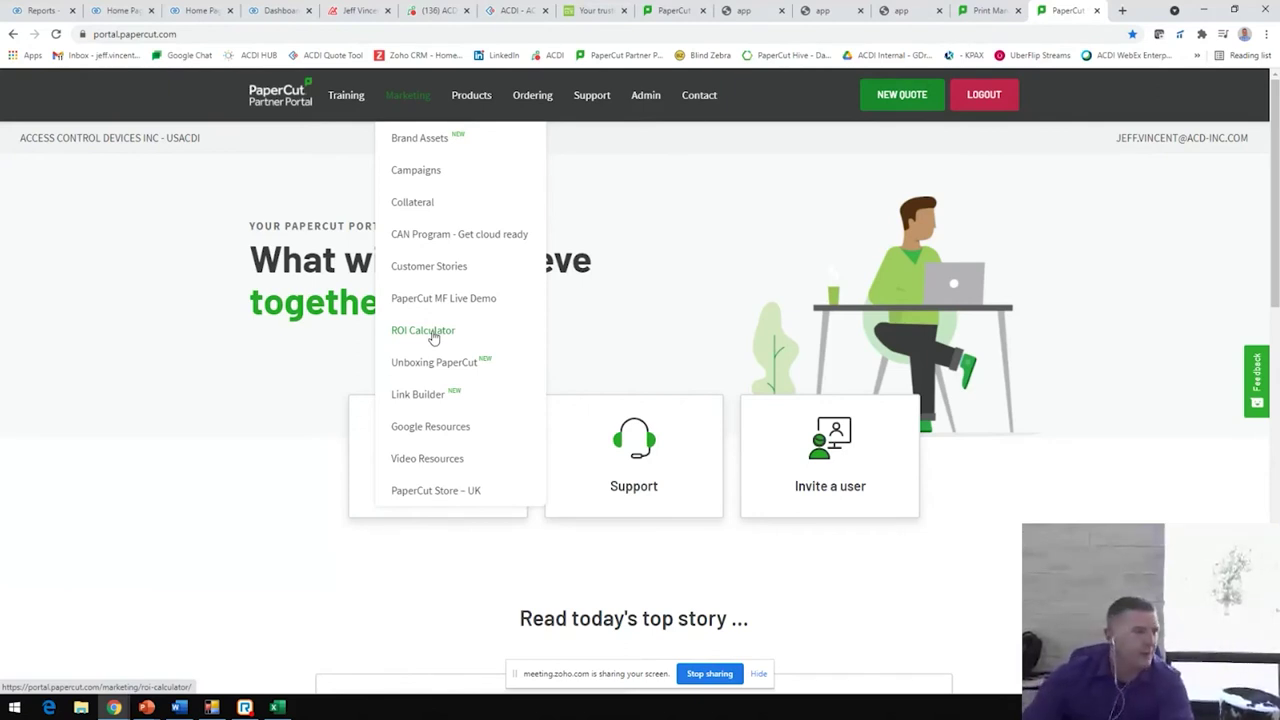
{"action": "mouse_move", "coordinate": [623, 107]}
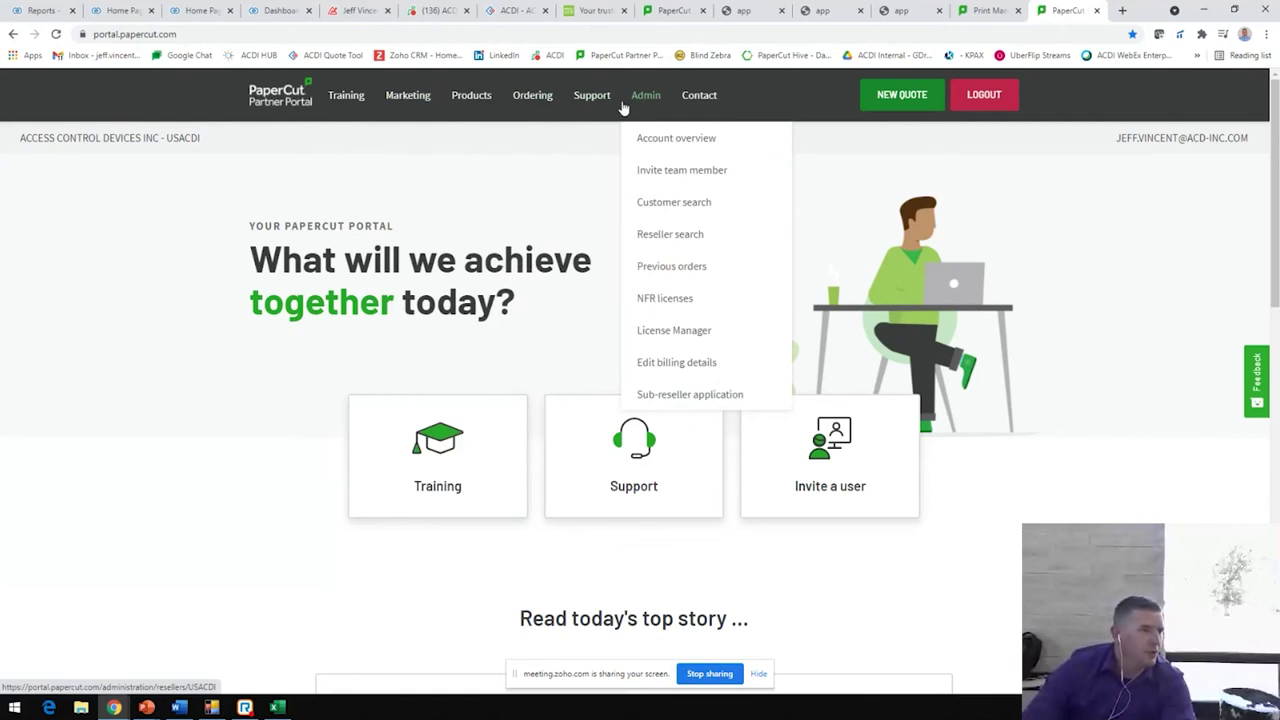
{"action": "mouse_move", "coordinate": [583, 106]}
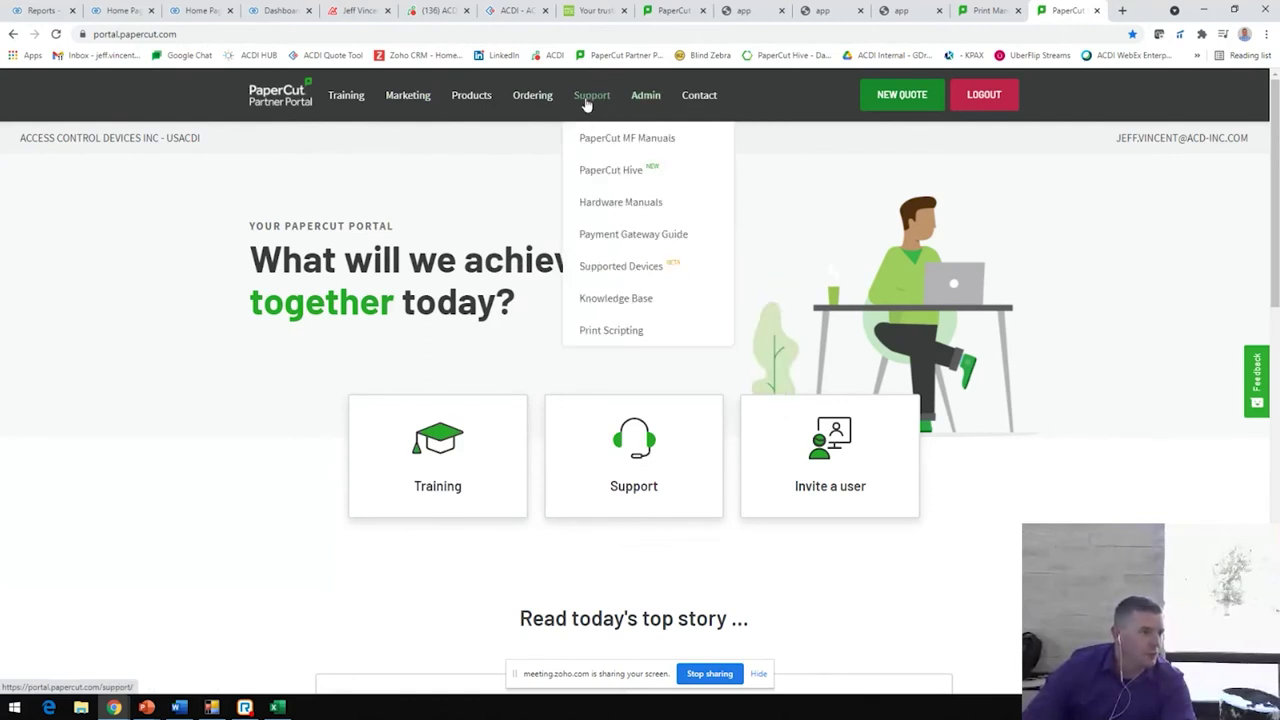
Open the PaperCut MF Manuals page in the portal's support resources and look through the embedded manuals list.
{"action": "left_click", "coordinate": [642, 140]}
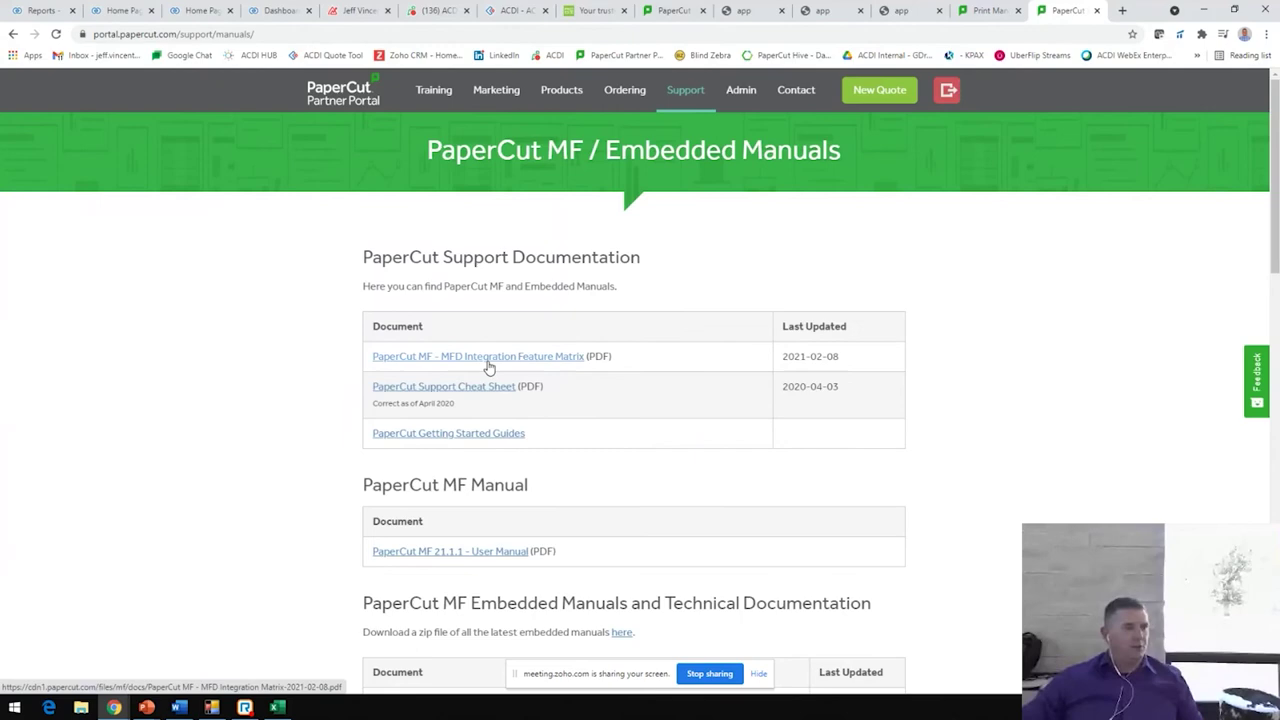
{"action": "scroll", "coordinate": [543, 449], "scroll_direction": "down", "scroll_amount": 5}
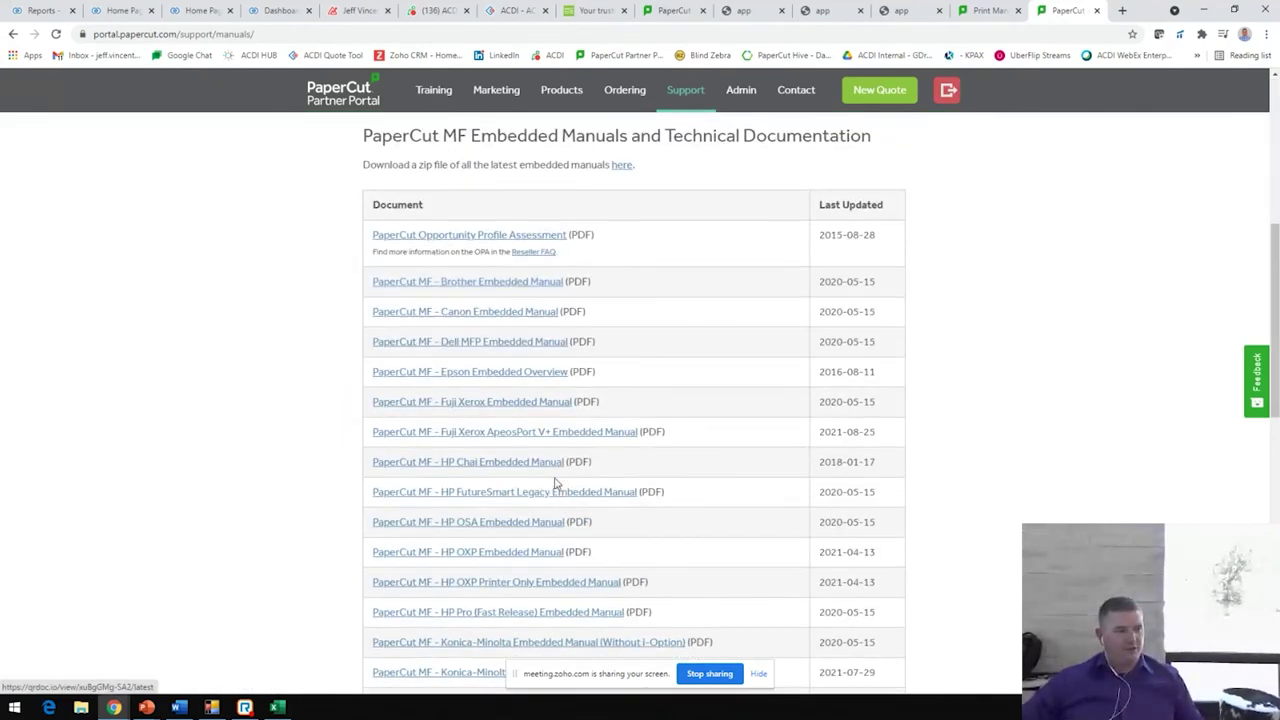
{"action": "scroll", "coordinate": [557, 486], "scroll_direction": "down", "scroll_amount": 4}
{"action": "scroll", "coordinate": [557, 484], "scroll_direction": "up", "scroll_amount": 10}
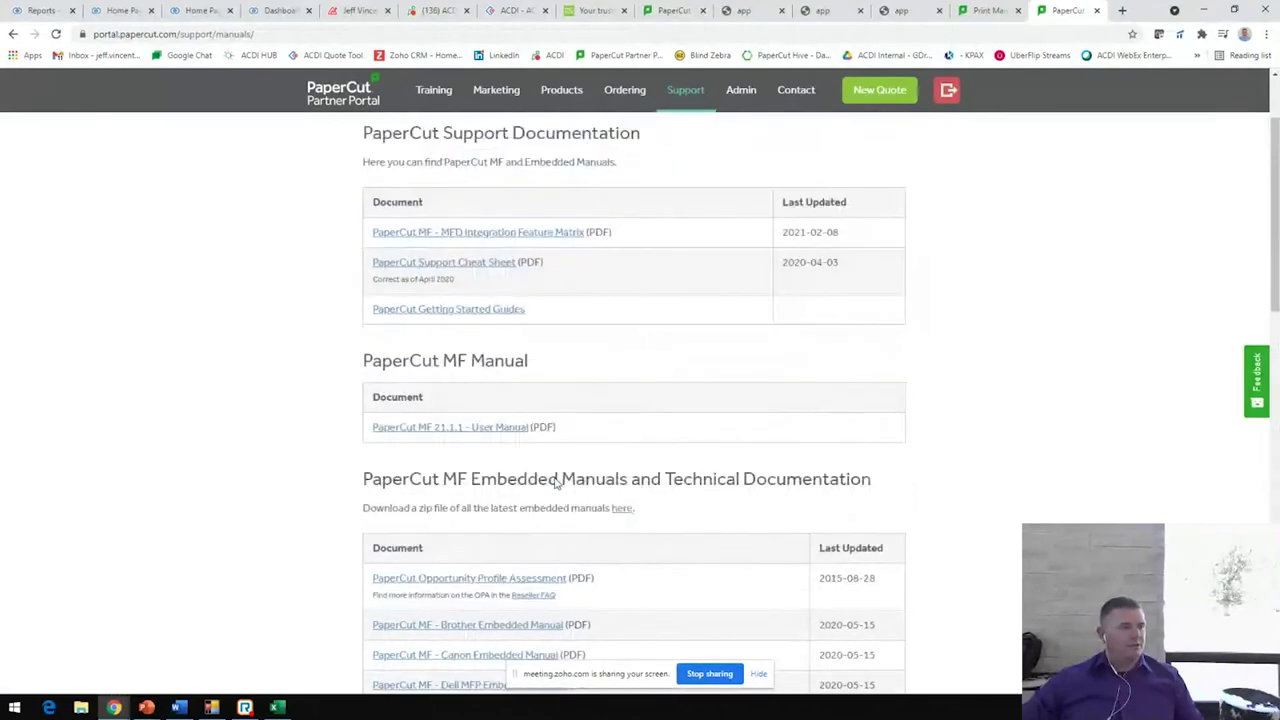
Open the MFD Integration Feature Matrix PDF and examine the feature comparison for the B - HP manufacturers.
{"action": "left_click", "coordinate": [498, 358]}
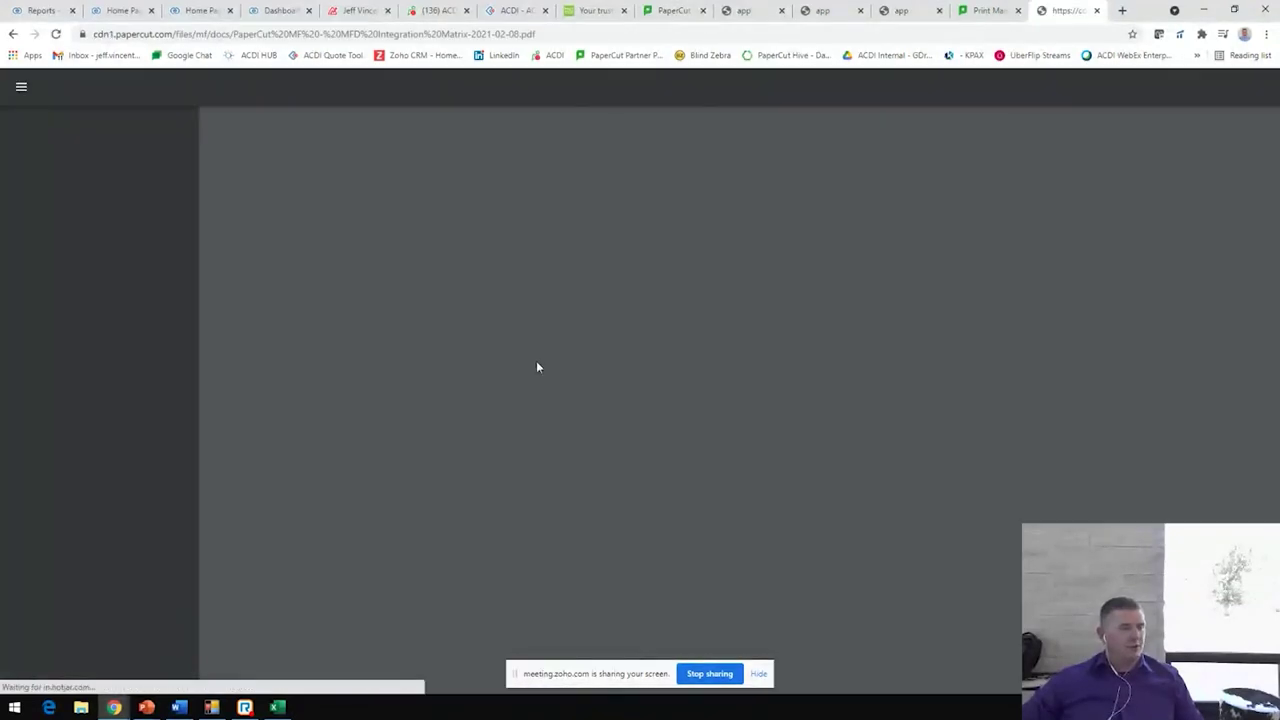
{"action": "scroll", "coordinate": [330, 360], "scroll_direction": "down", "scroll_amount": 1}
{"action": "scroll", "coordinate": [328, 362], "scroll_direction": "down", "scroll_amount": 2}
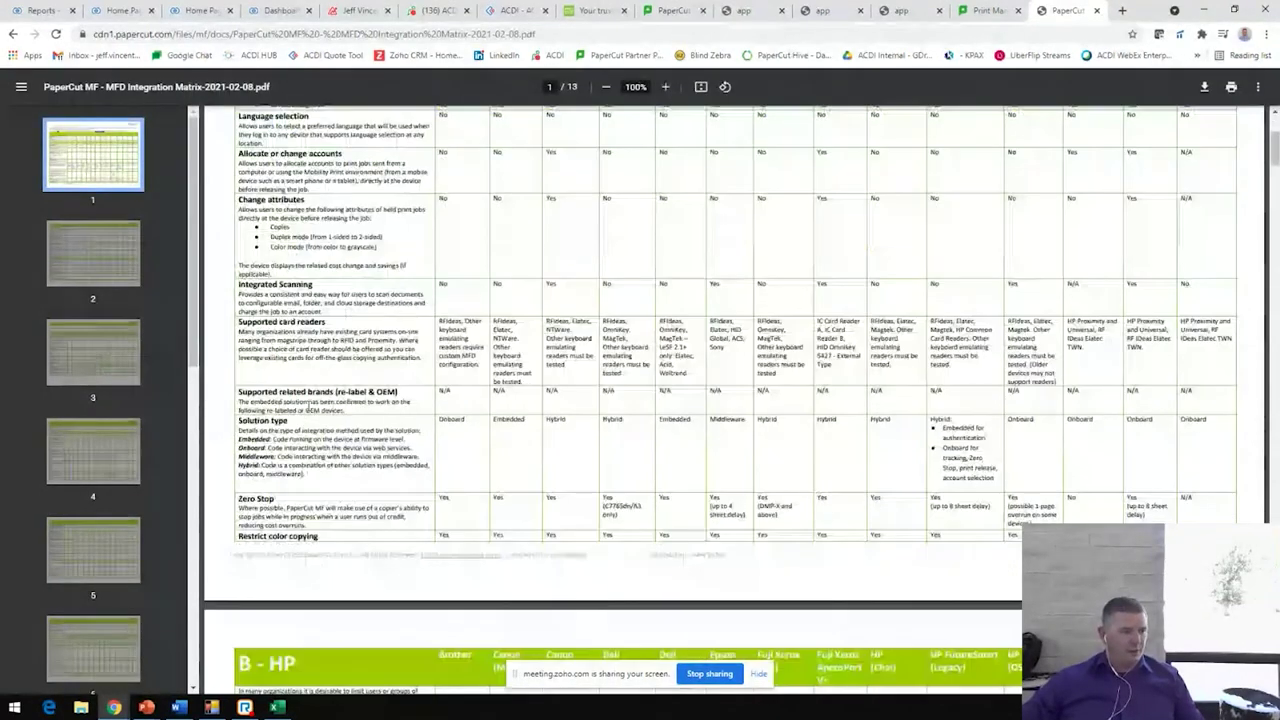
{"action": "scroll", "coordinate": [300, 443], "scroll_direction": "up", "scroll_amount": 3}
{"action": "scroll", "coordinate": [300, 443], "scroll_direction": "up", "scroll_amount": 1}
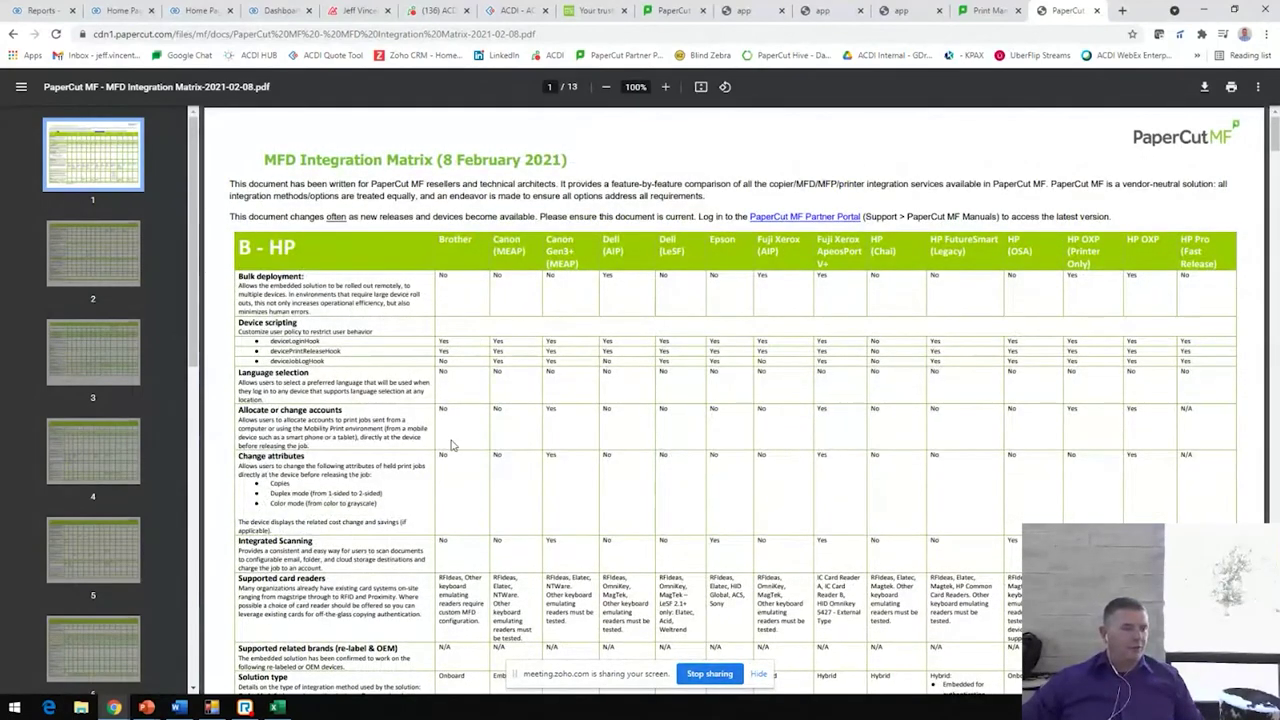
{"action": "scroll", "coordinate": [590, 548], "scroll_direction": "down", "scroll_amount": 5}
{"action": "scroll", "coordinate": [625, 555], "scroll_direction": "down", "scroll_amount": 4}
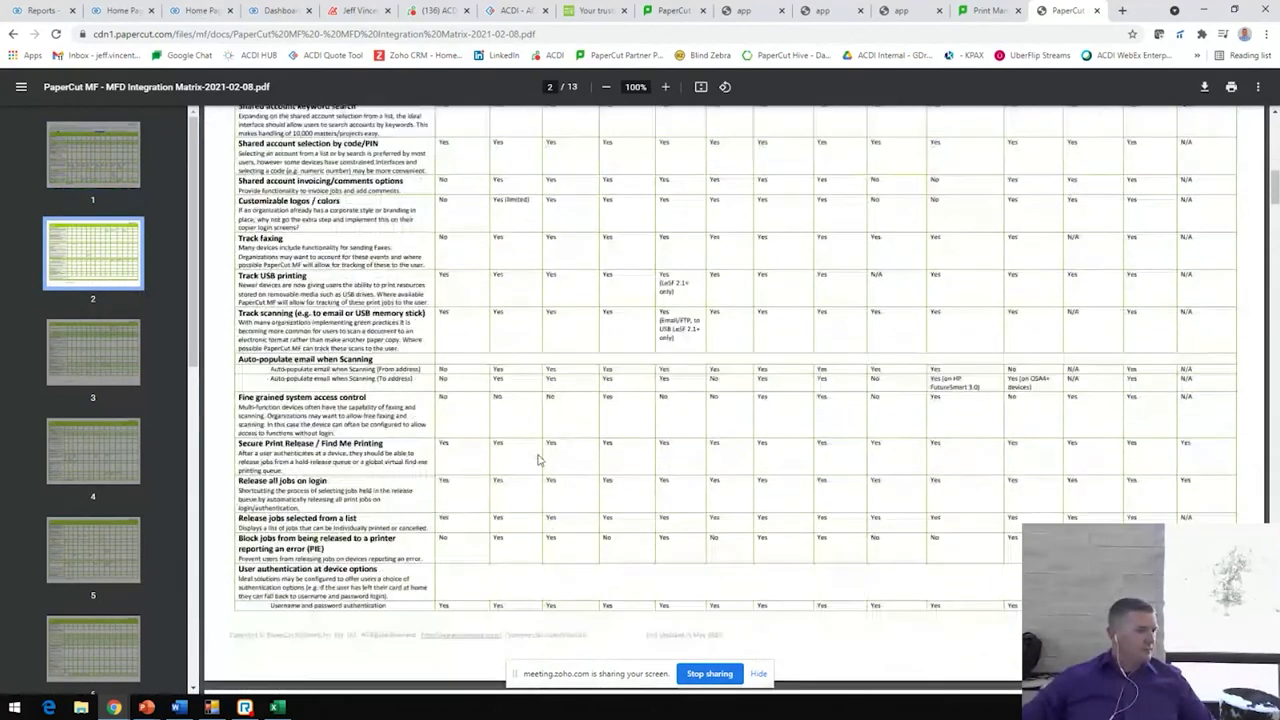
{"action": "scroll", "coordinate": [538, 458], "scroll_direction": "down", "scroll_amount": 3}
{"action": "scroll", "coordinate": [535, 402], "scroll_direction": "up", "scroll_amount": 4}
{"action": "scroll", "coordinate": [535, 402], "scroll_direction": "up", "scroll_amount": 15}
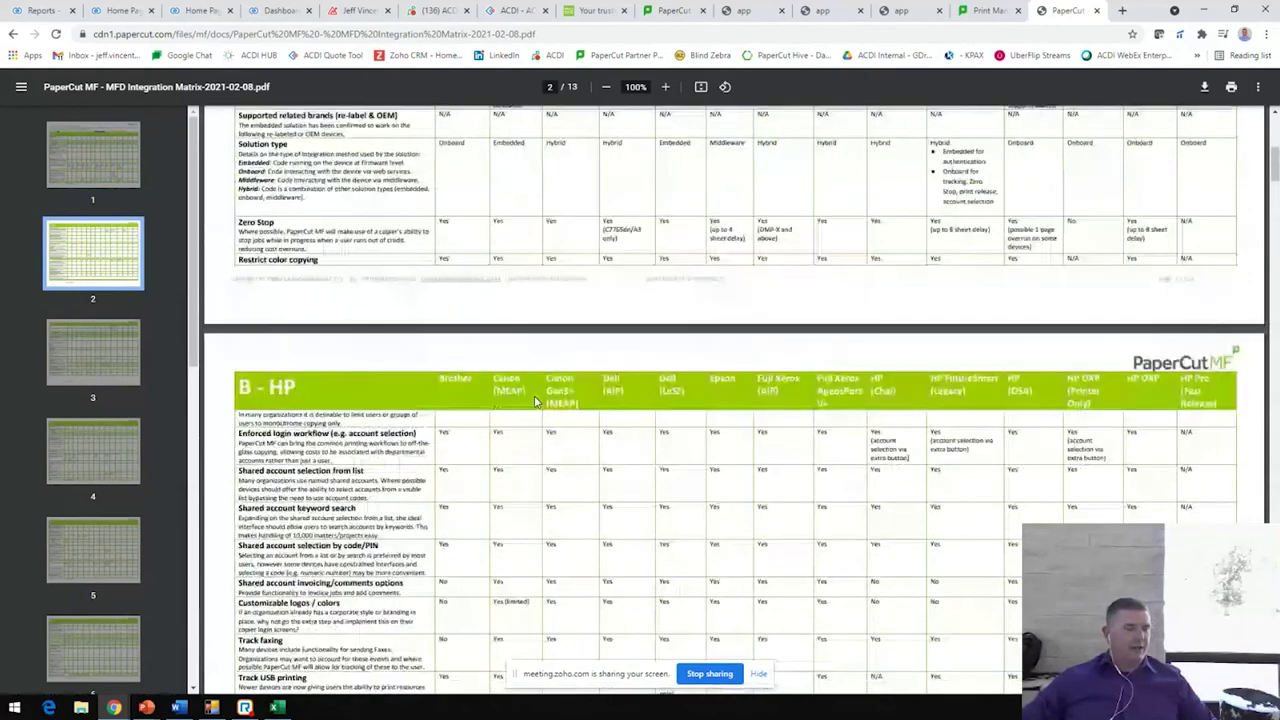
Return from the integration matrix PDF to the PaperCut MF / Embedded Manuals page.
{"action": "left_click", "coordinate": [993, 12]}
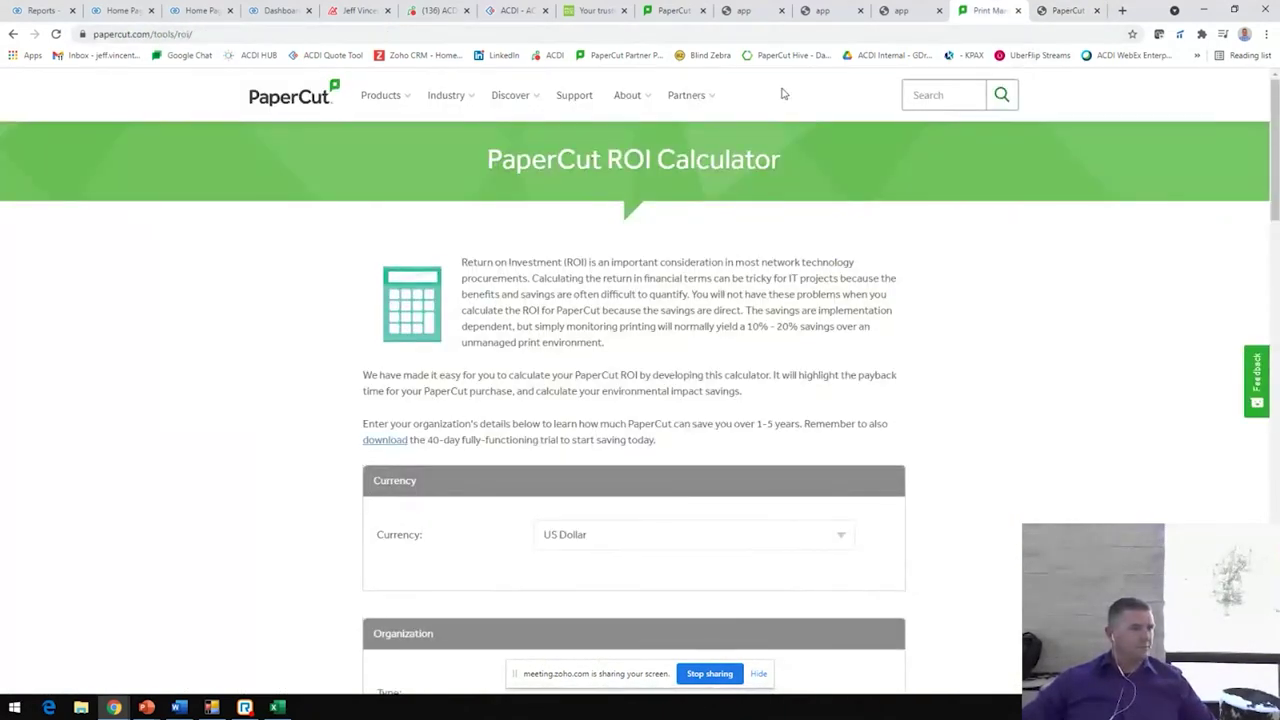
{"action": "left_click", "coordinate": [1066, 10]}
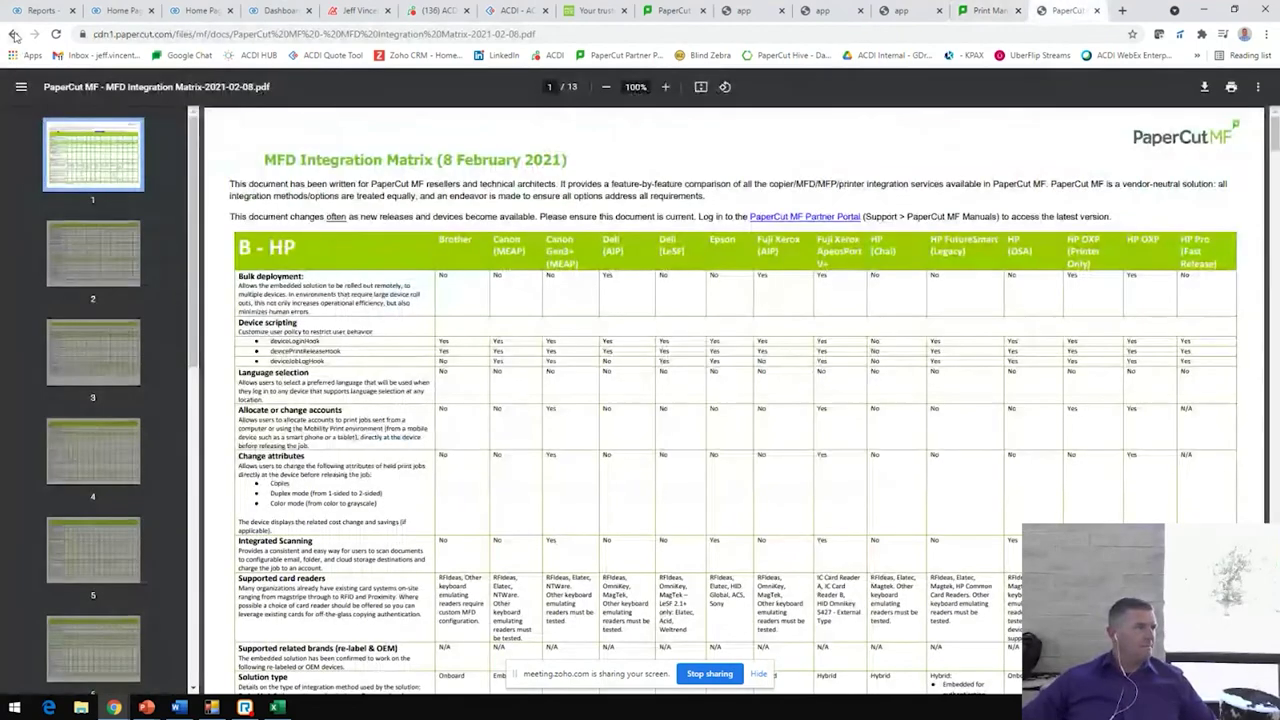
{"action": "left_click", "coordinate": [13, 34]}
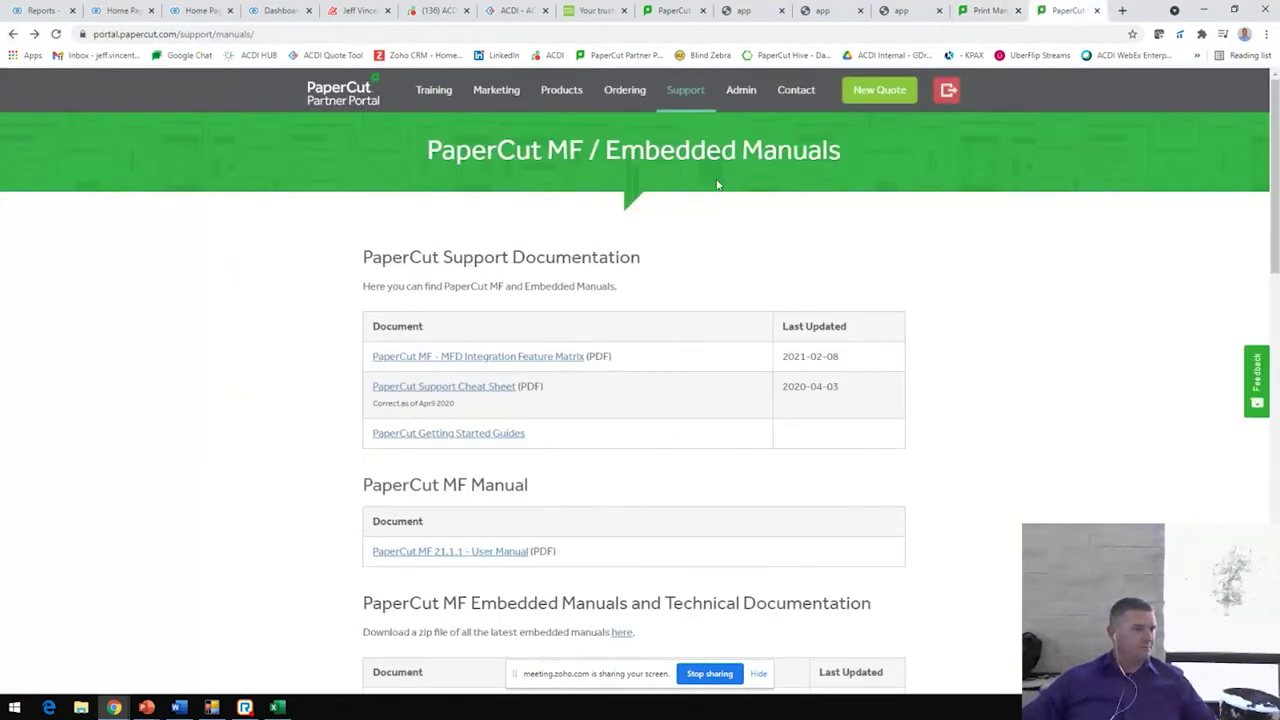
Examine the NFR and trial licenses in the portal's License Manager and return to the portal home page.
{"action": "mouse_move", "coordinate": [741, 94]}
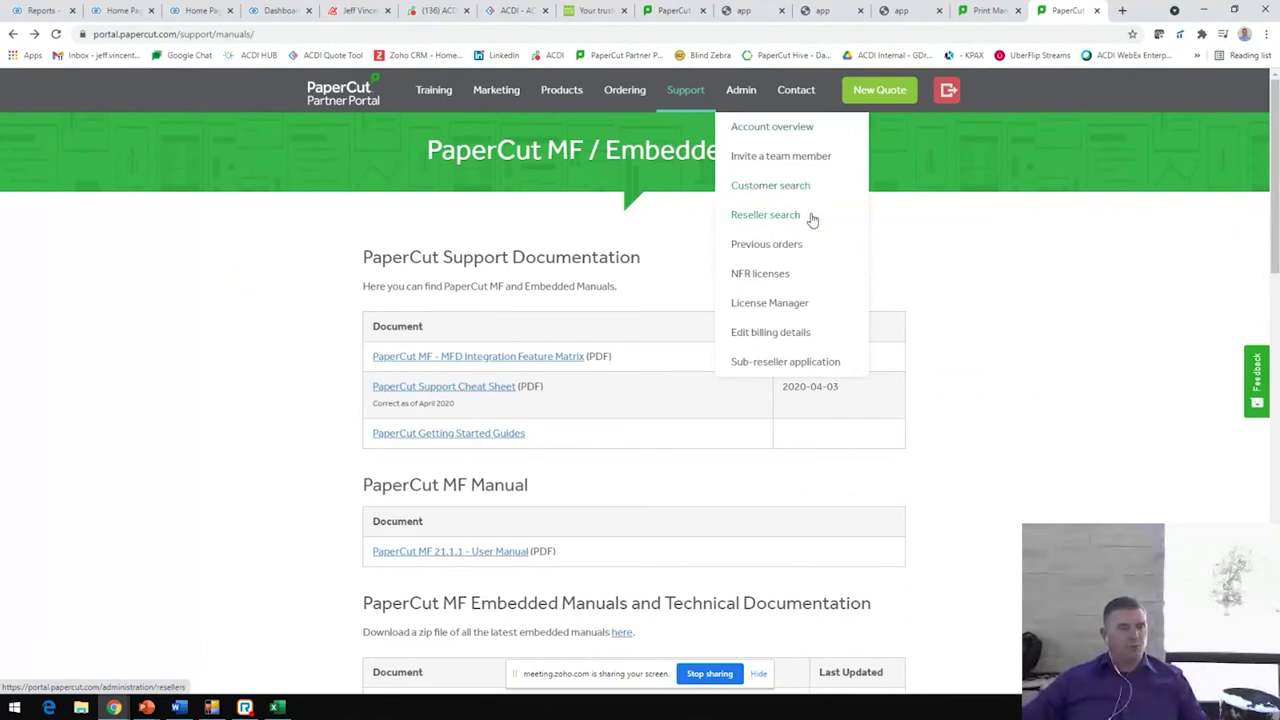
{"action": "left_click", "coordinate": [768, 281]}
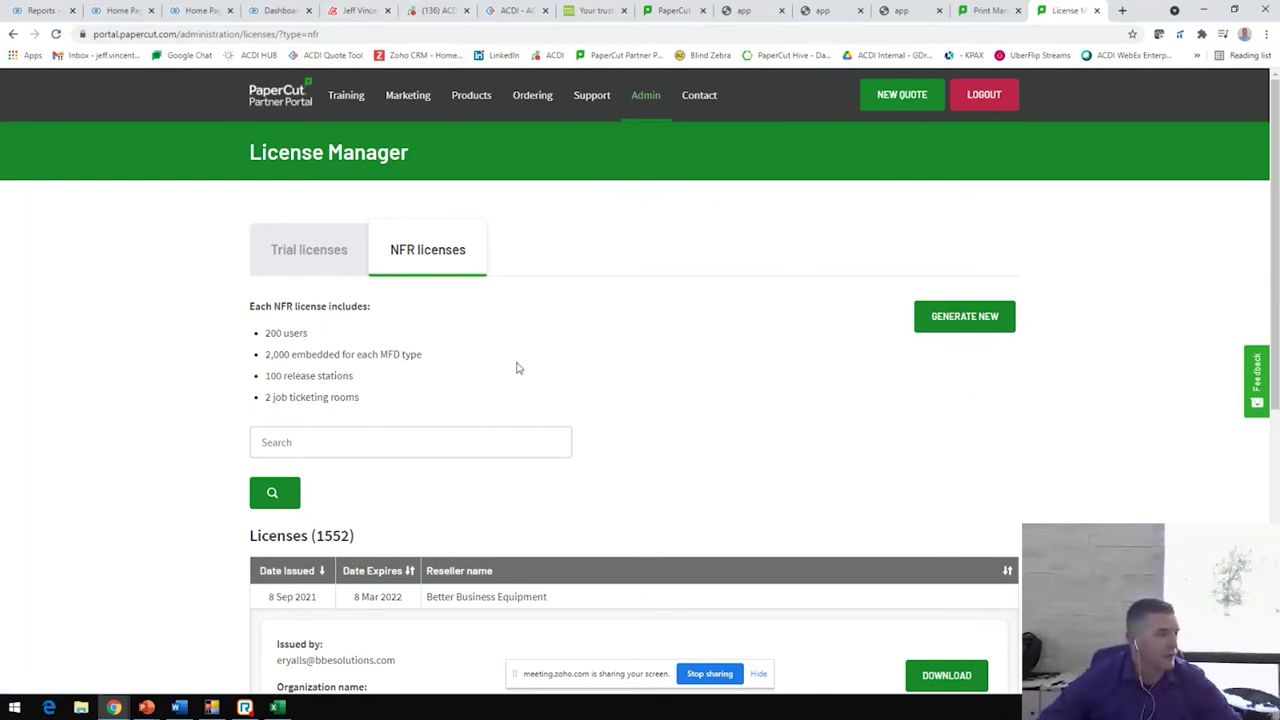
{"action": "scroll", "coordinate": [495, 355], "scroll_direction": "down", "scroll_amount": 3}
{"action": "scroll", "coordinate": [495, 355], "scroll_direction": "up", "scroll_amount": 3}
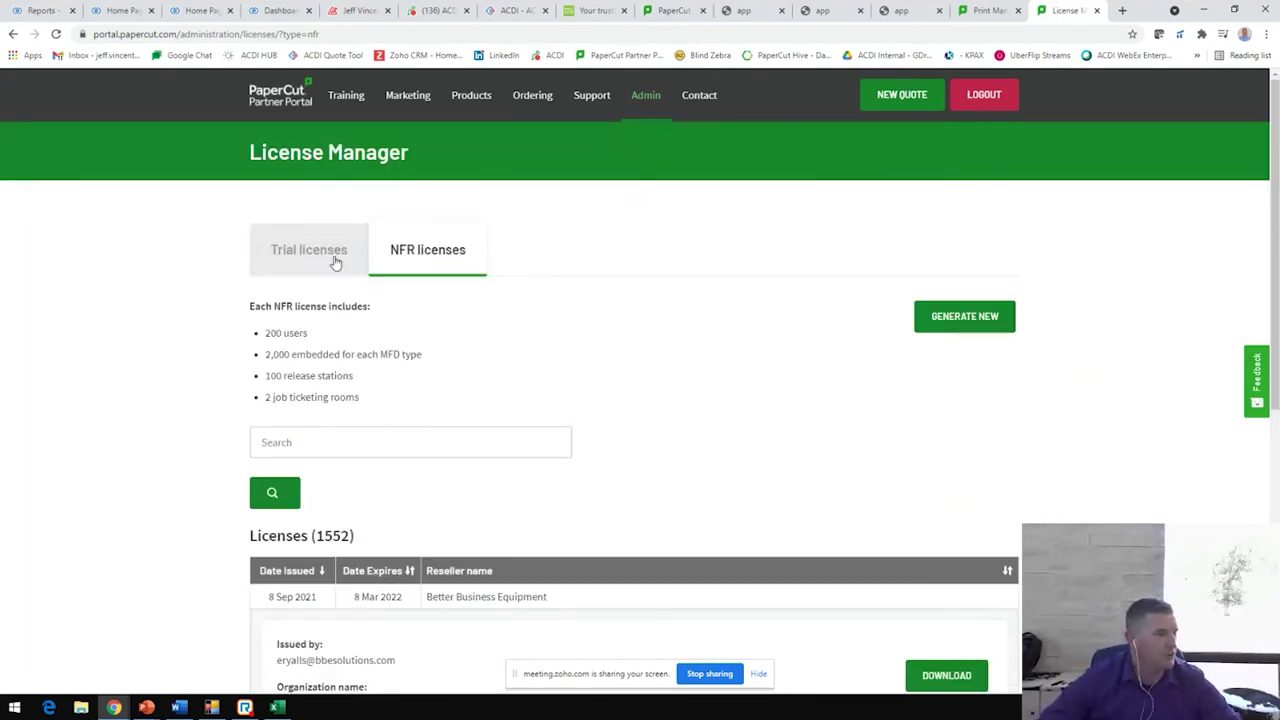
{"action": "left_click", "coordinate": [334, 257]}
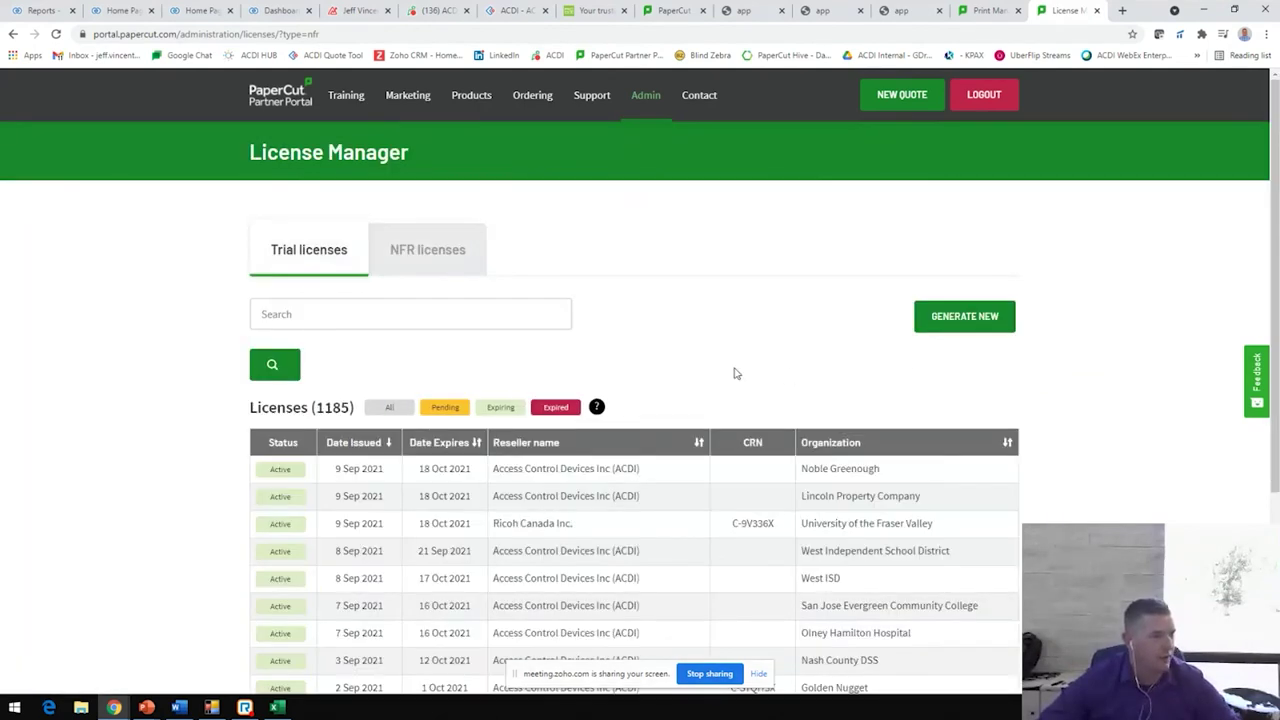
{"action": "left_click", "coordinate": [404, 251]}
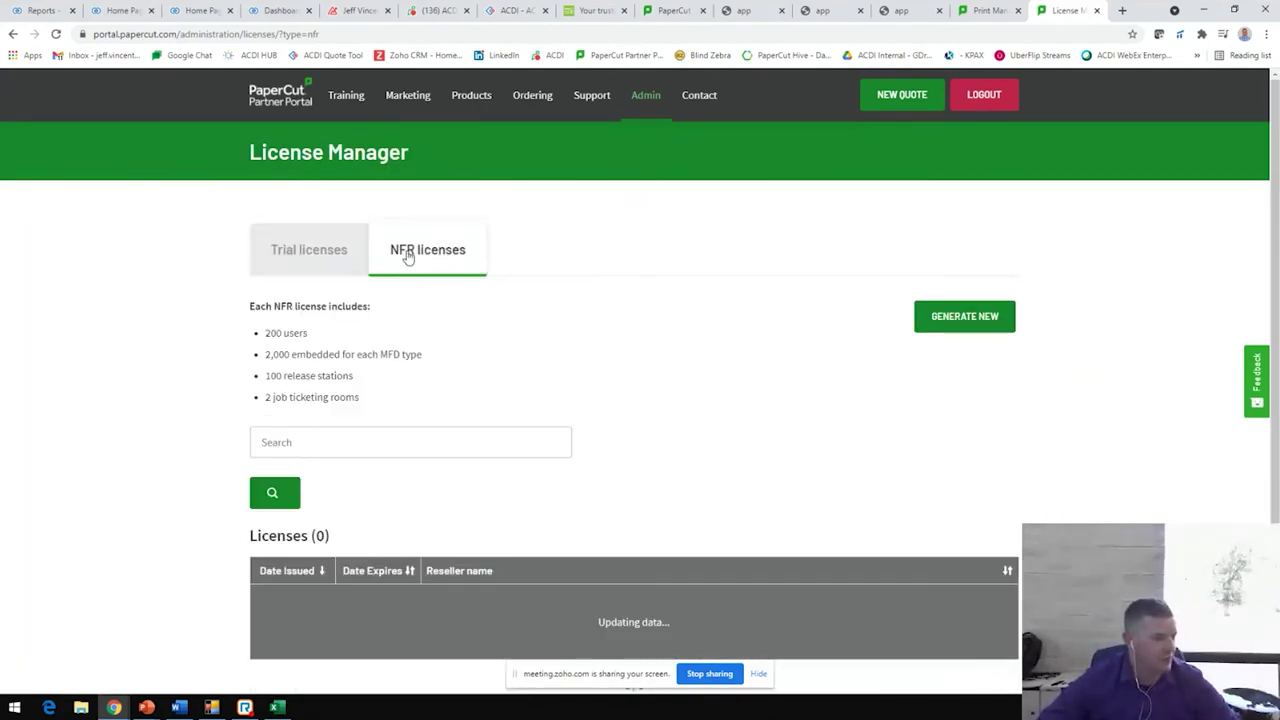
{"action": "left_click", "coordinate": [277, 100]}
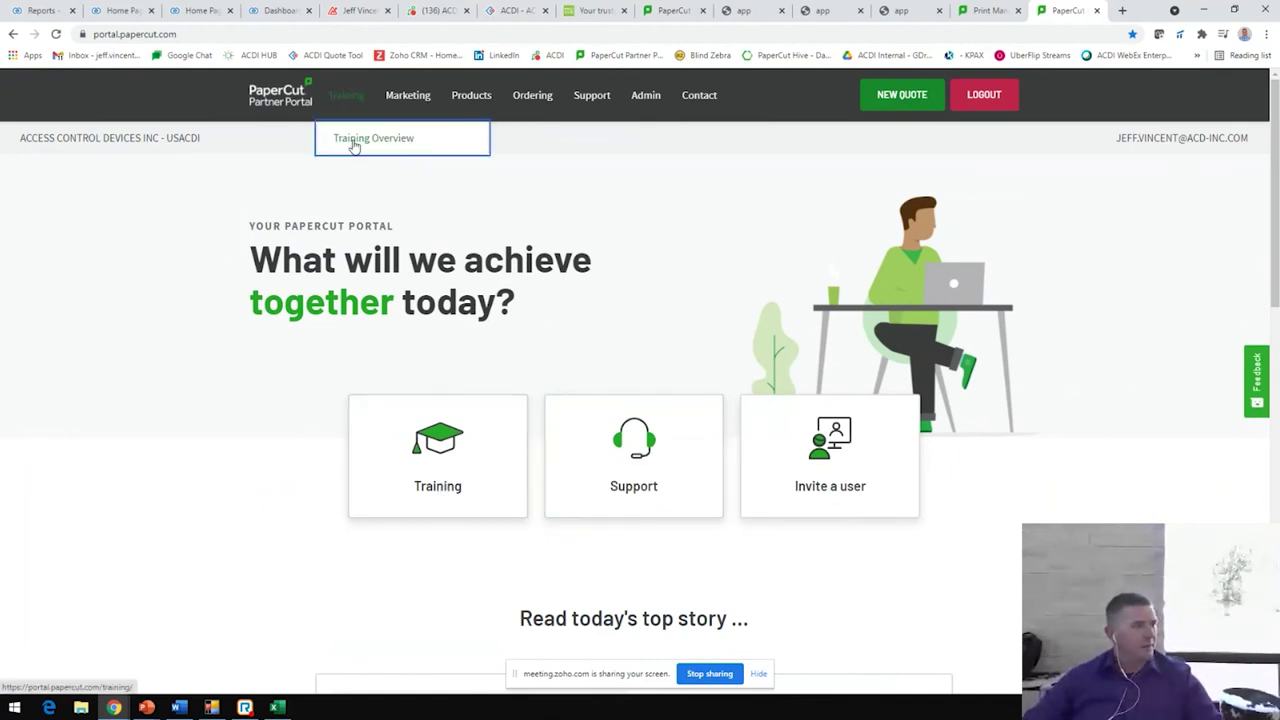
Open the portal's Training Overview page and examine the certification pathways and the core and elective Sales courses.
{"action": "left_click", "coordinate": [350, 138]}
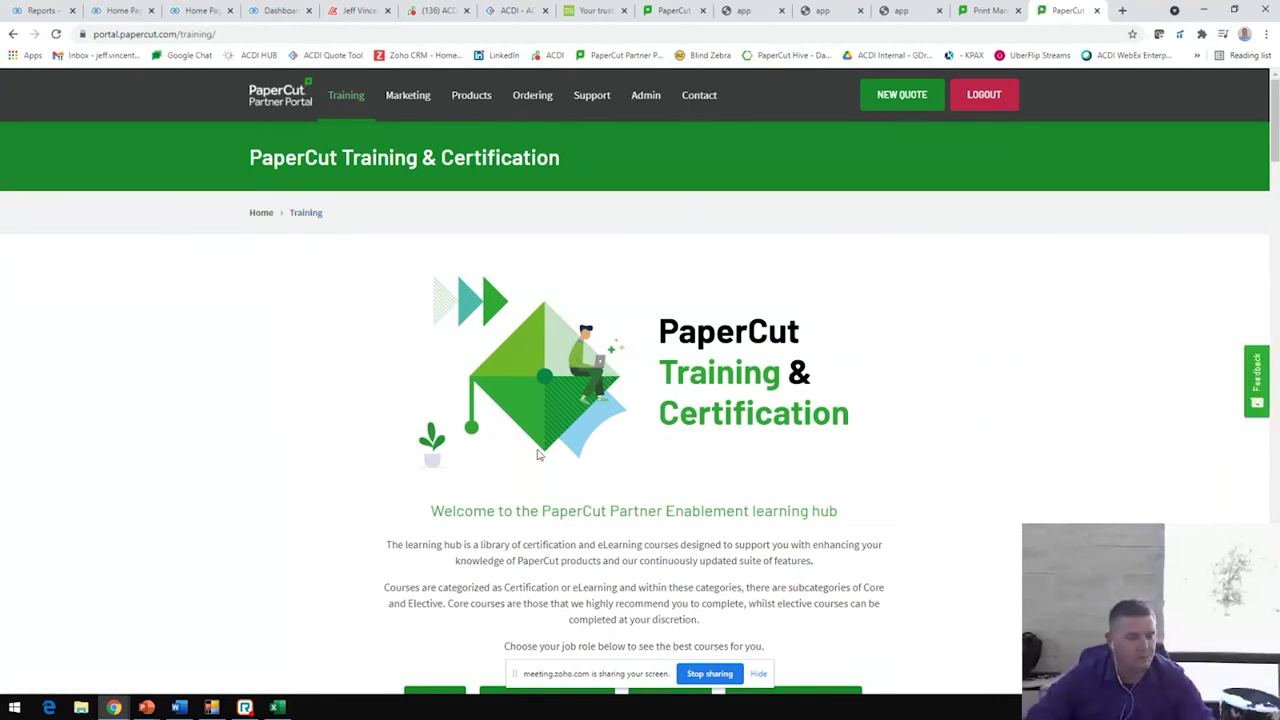
{"action": "scroll", "coordinate": [540, 455], "scroll_direction": "down", "scroll_amount": 2}
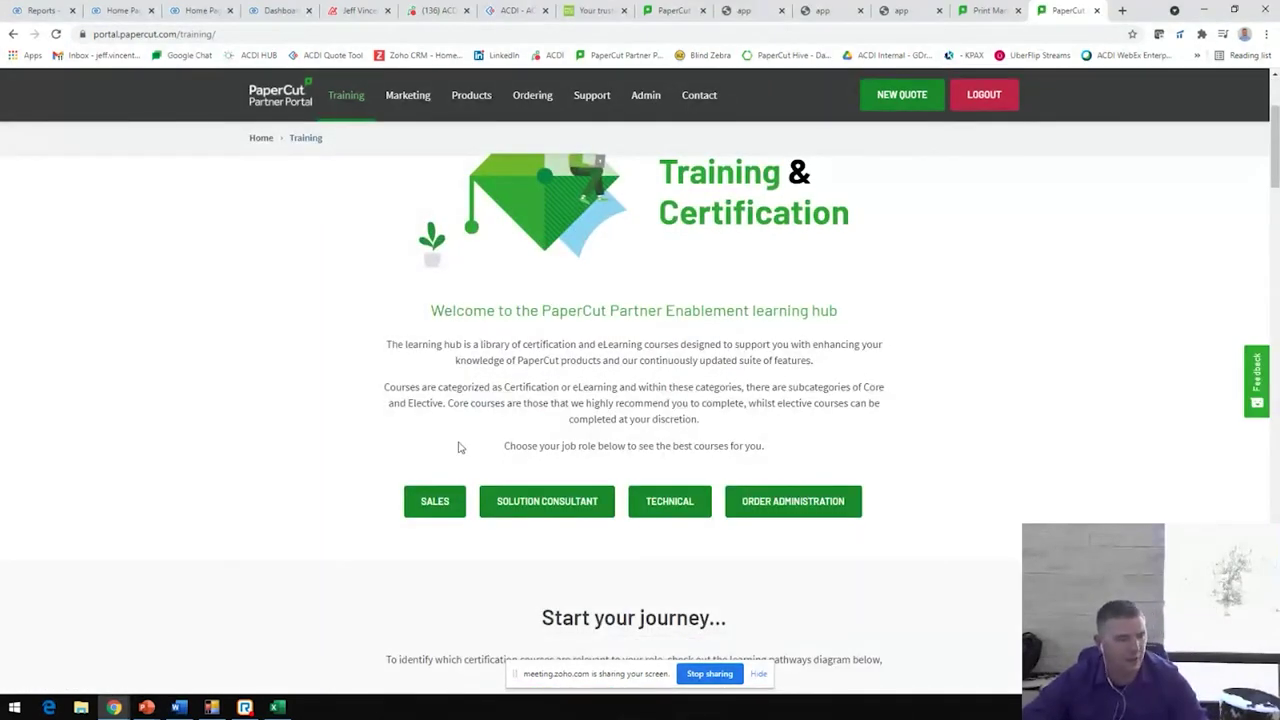
{"action": "scroll", "coordinate": [543, 481], "scroll_direction": "down", "scroll_amount": 2}
{"action": "scroll", "coordinate": [543, 481], "scroll_direction": "down", "scroll_amount": 5}
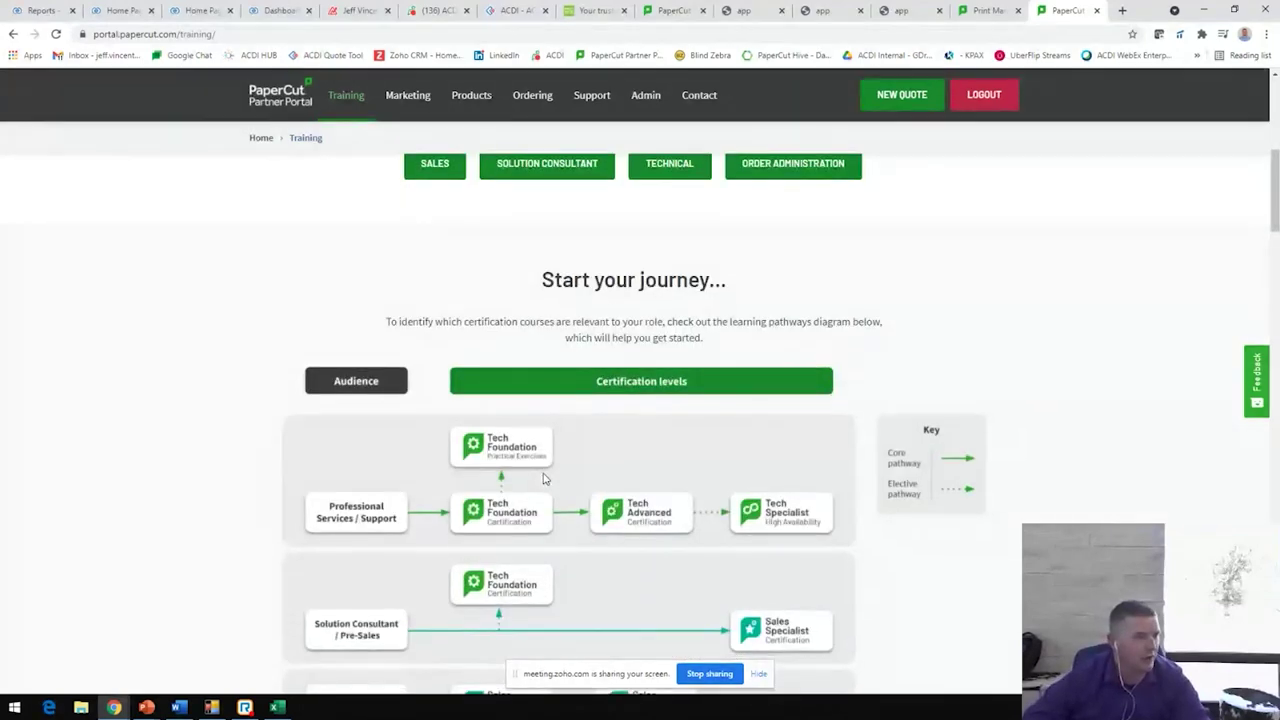
{"action": "scroll", "coordinate": [543, 479], "scroll_direction": "down", "scroll_amount": 2}
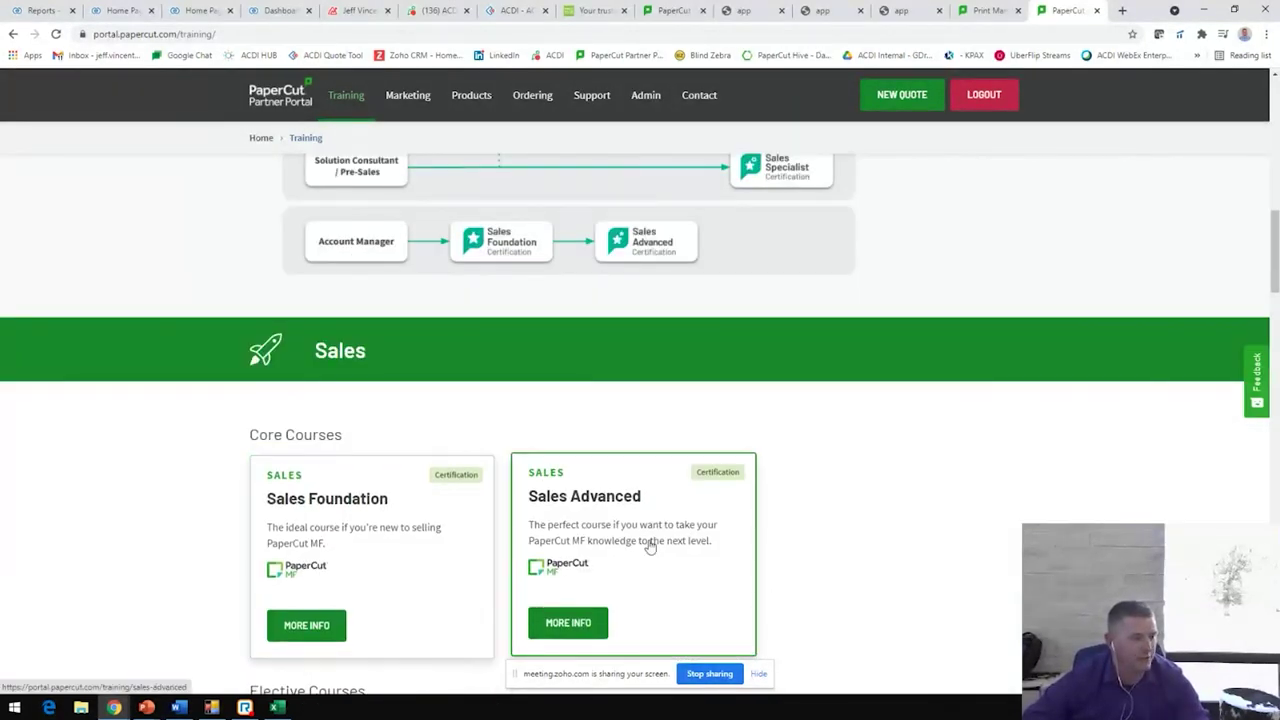
{"action": "scroll", "coordinate": [648, 548], "scroll_direction": "down", "scroll_amount": 3}
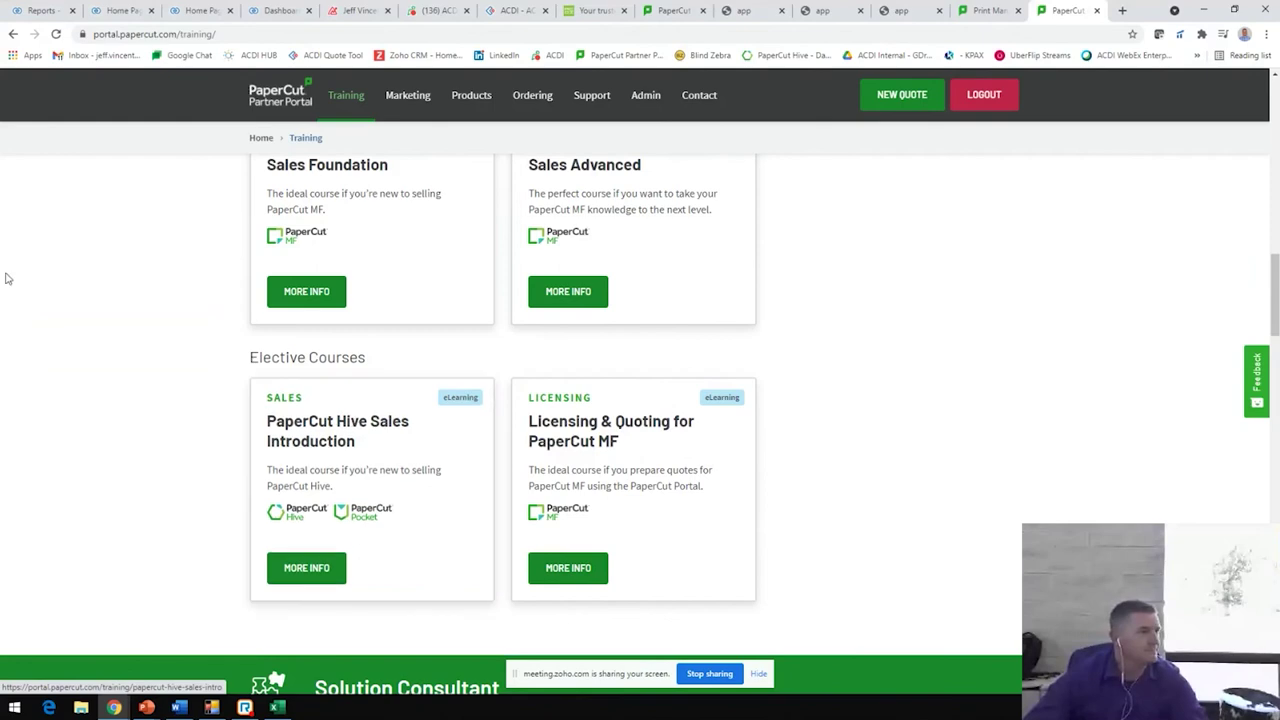
Review the learning pathways diagram again, along with the learning hub introduction and job role choices on the Training & Certification page.
{"action": "scroll", "coordinate": [423, 310], "scroll_direction": "up", "scroll_amount": 3}
{"action": "scroll", "coordinate": [423, 310], "scroll_direction": "up", "scroll_amount": 6}
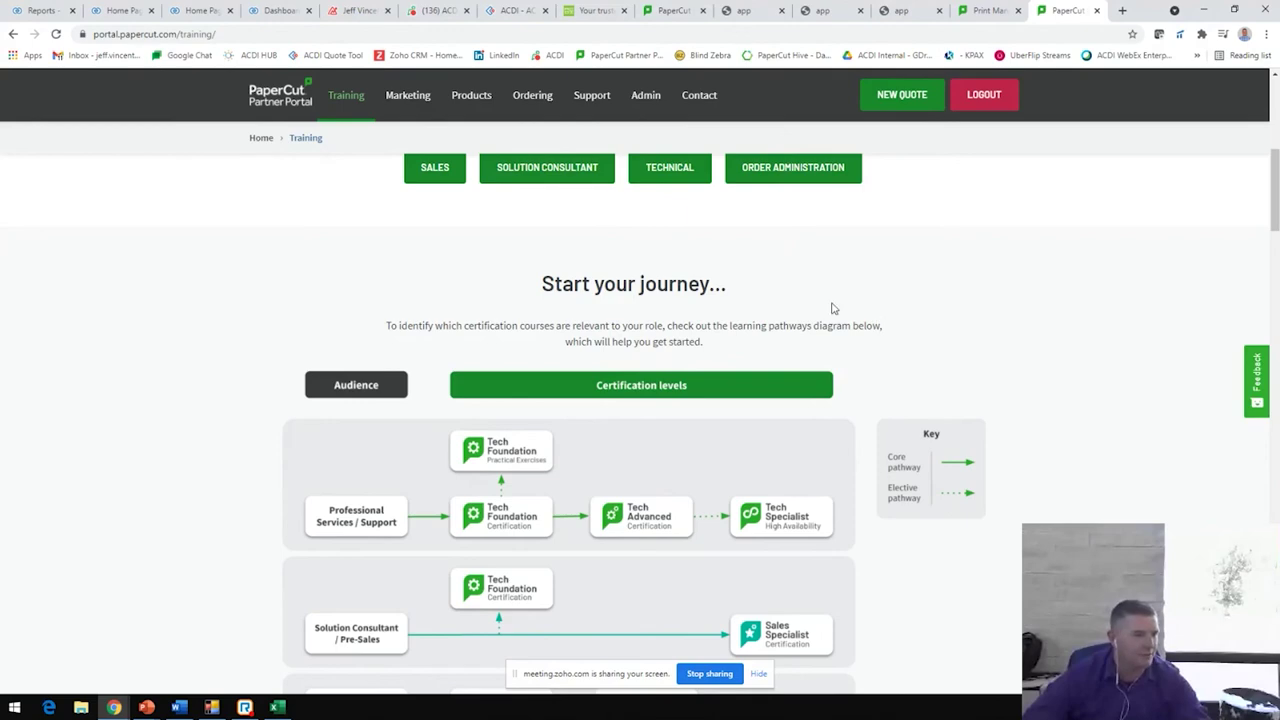
{"action": "scroll", "coordinate": [584, 318], "scroll_direction": "up", "scroll_amount": 3}
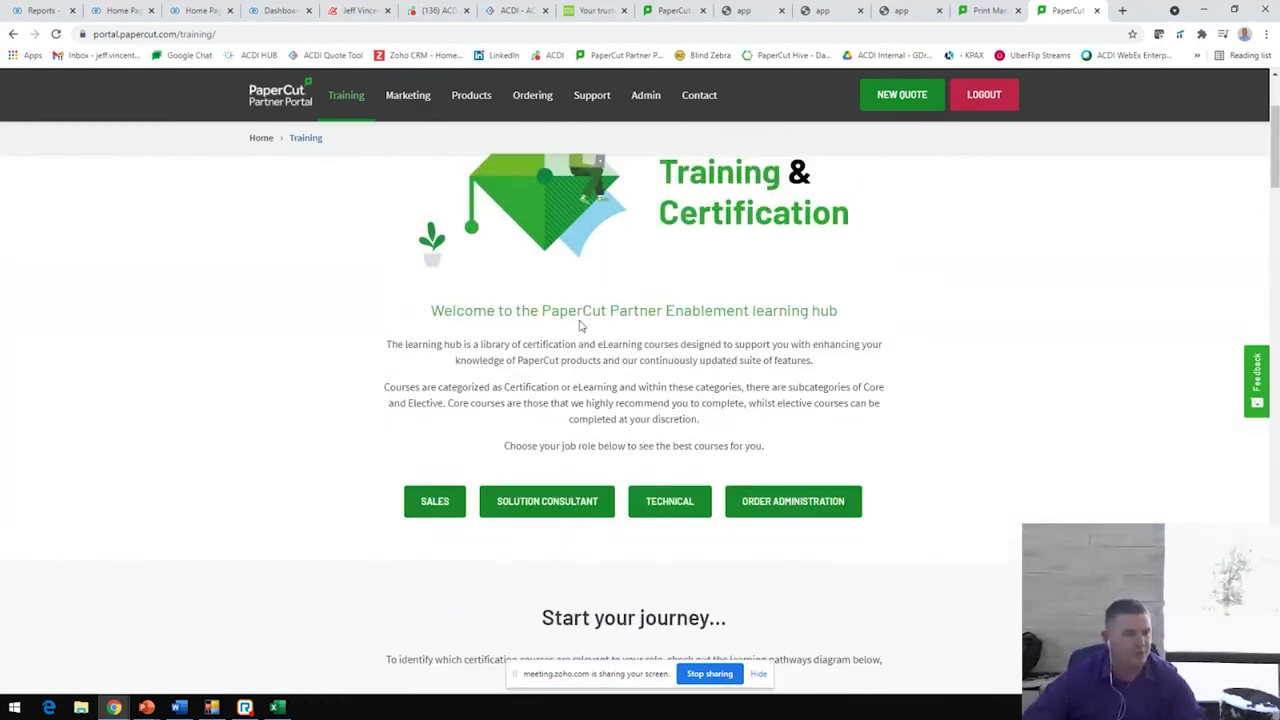
{"action": "scroll", "coordinate": [646, 358], "scroll_direction": "up", "scroll_amount": 1}
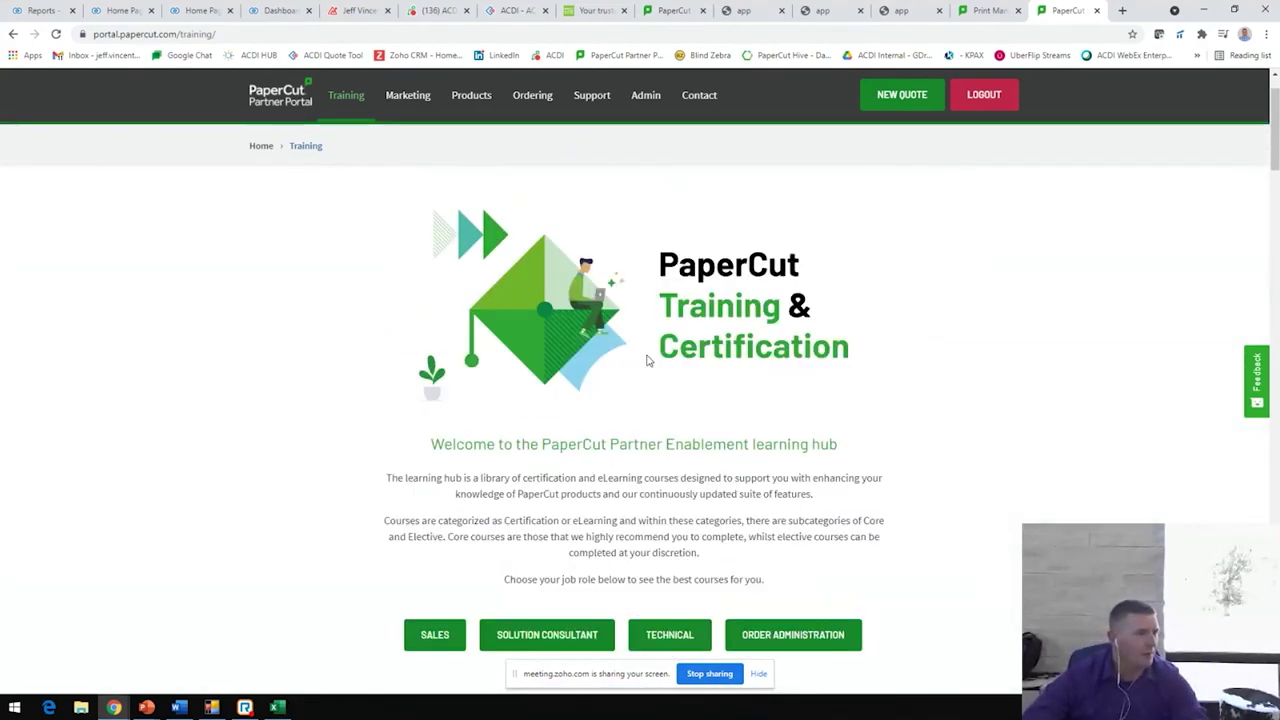
{"action": "scroll", "coordinate": [640, 365], "scroll_direction": "down", "scroll_amount": 5}
{"action": "scroll", "coordinate": [638, 371], "scroll_direction": "up", "scroll_amount": 3}
{"action": "scroll", "coordinate": [640, 371], "scroll_direction": "up", "scroll_amount": 3}
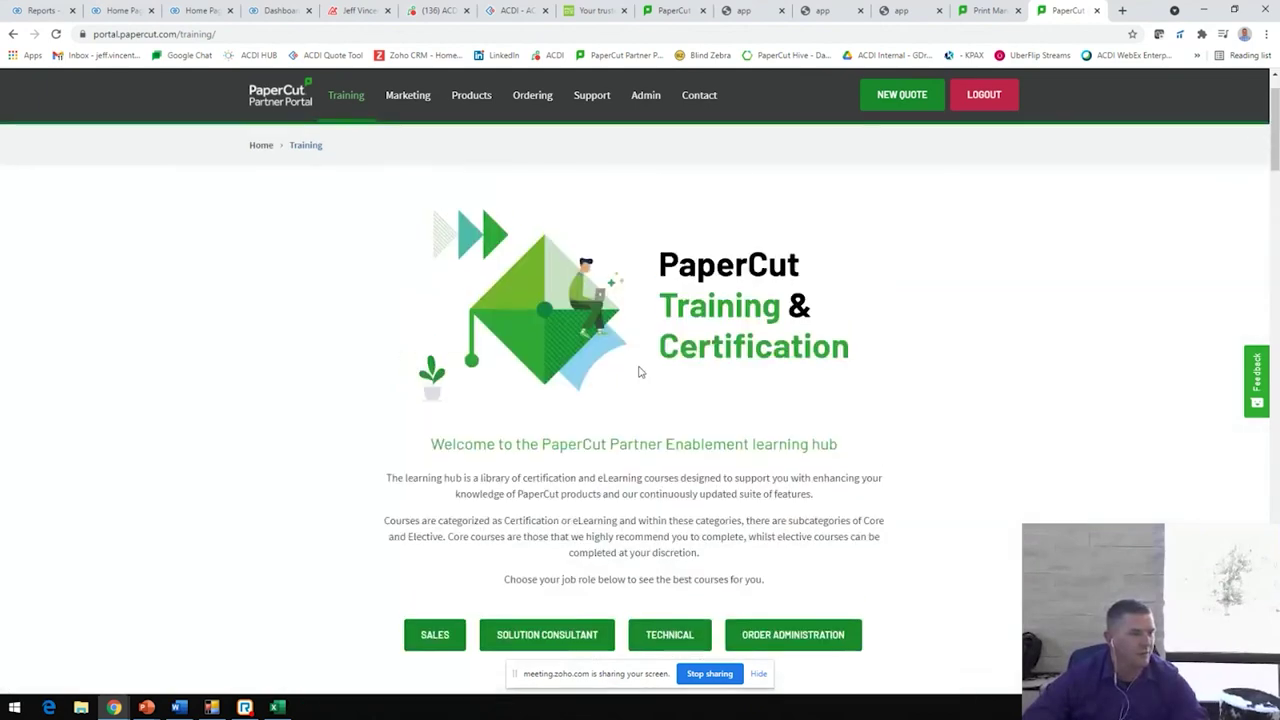